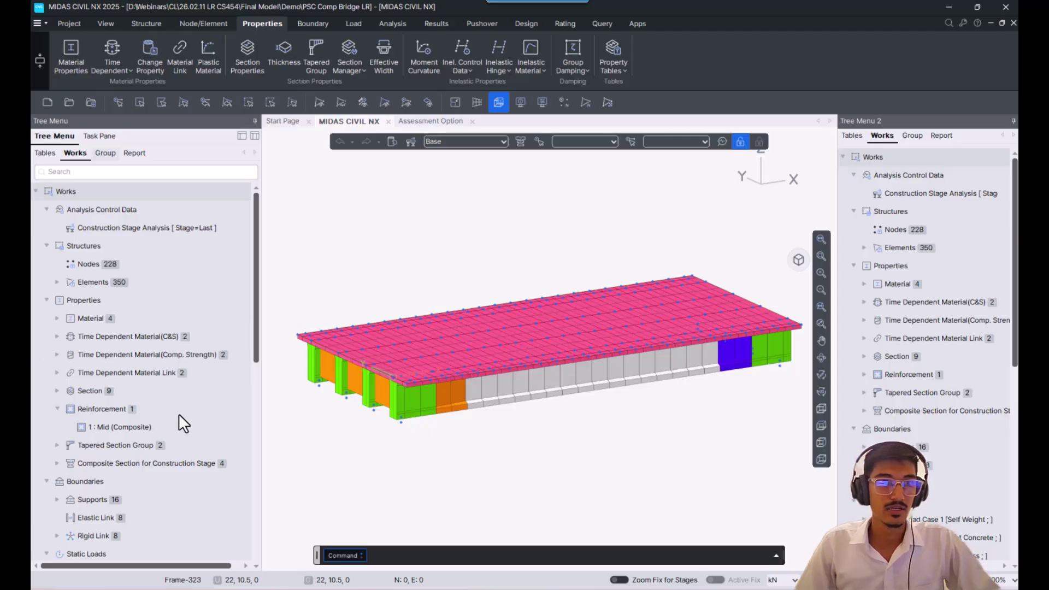
Step: Open the section reinforcement data in the Section Manager and view the rebar layout of the Mid section
scroll(178, 424, down, 2)
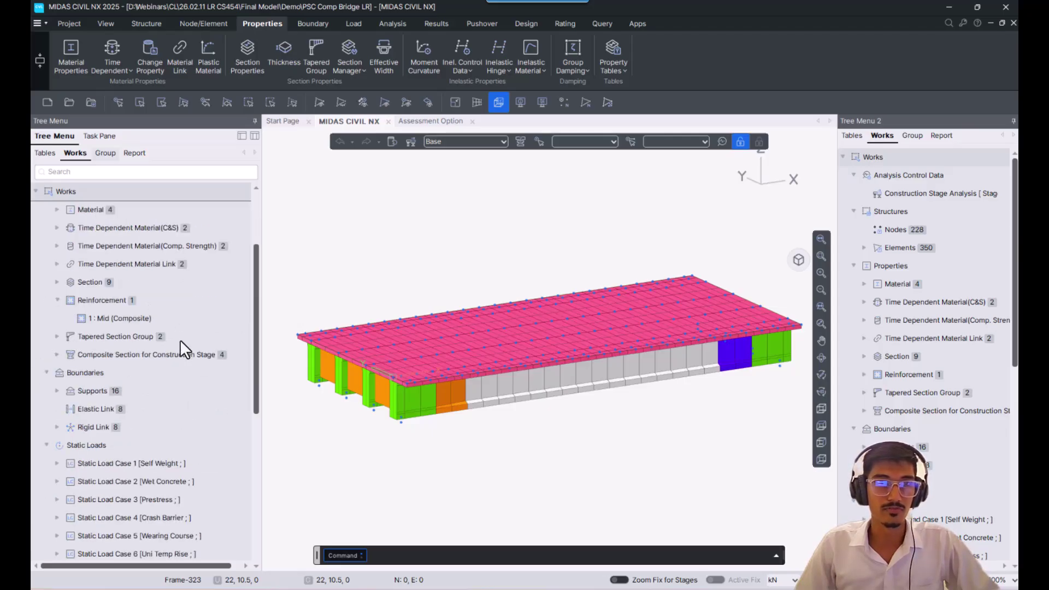
click(340, 67)
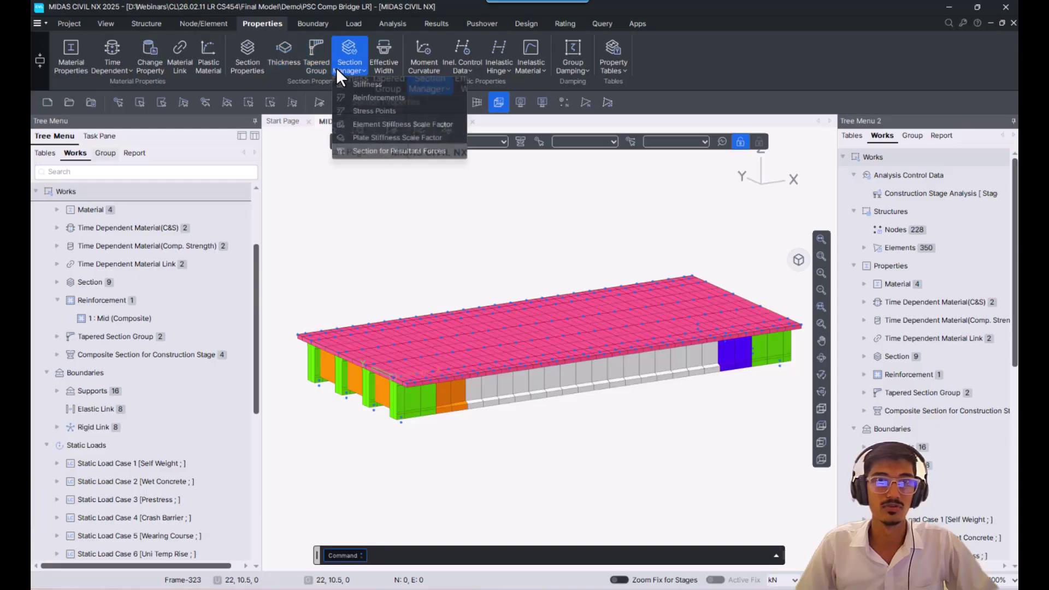
click(369, 98)
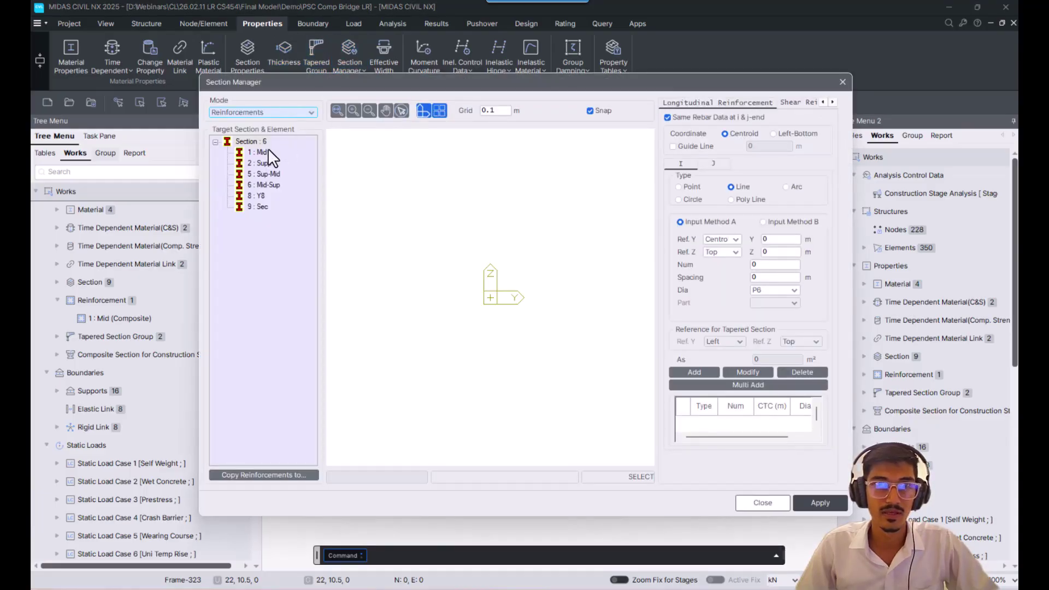
click(261, 151)
drag(309, 82, 290, 81)
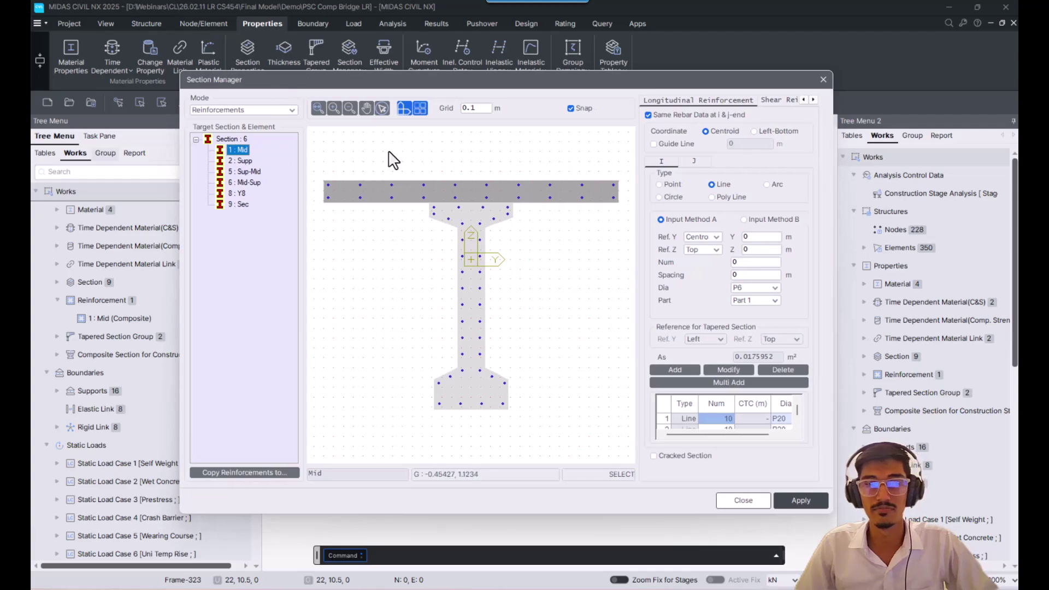
Step: Switch the Section Manager to Stiffness mode, view the Mid section's first element with tendons and reinforcement bars shown, and close the manager
click(257, 110)
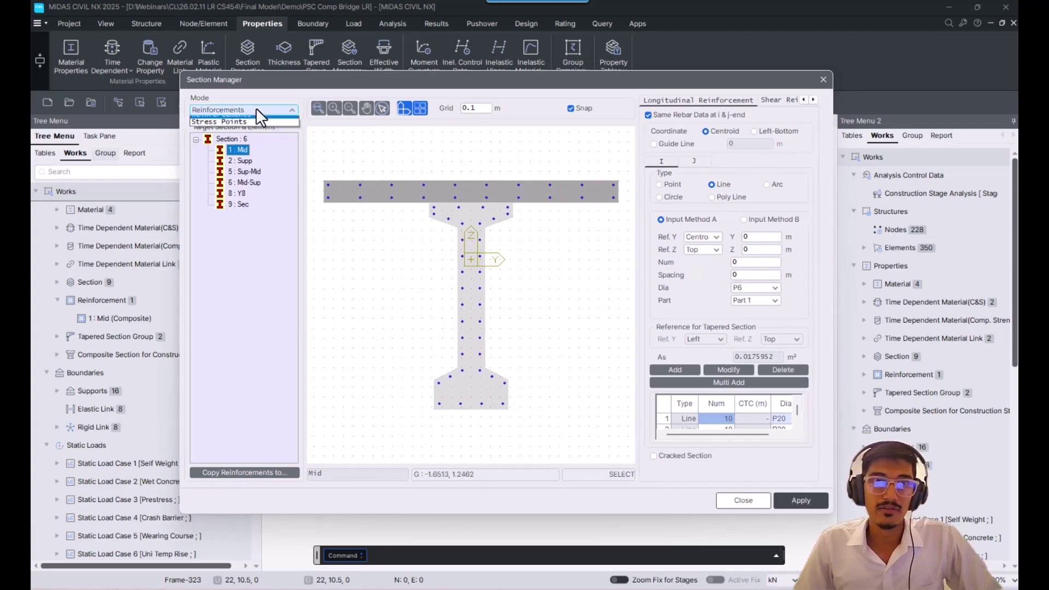
click(241, 120)
double_click(235, 151)
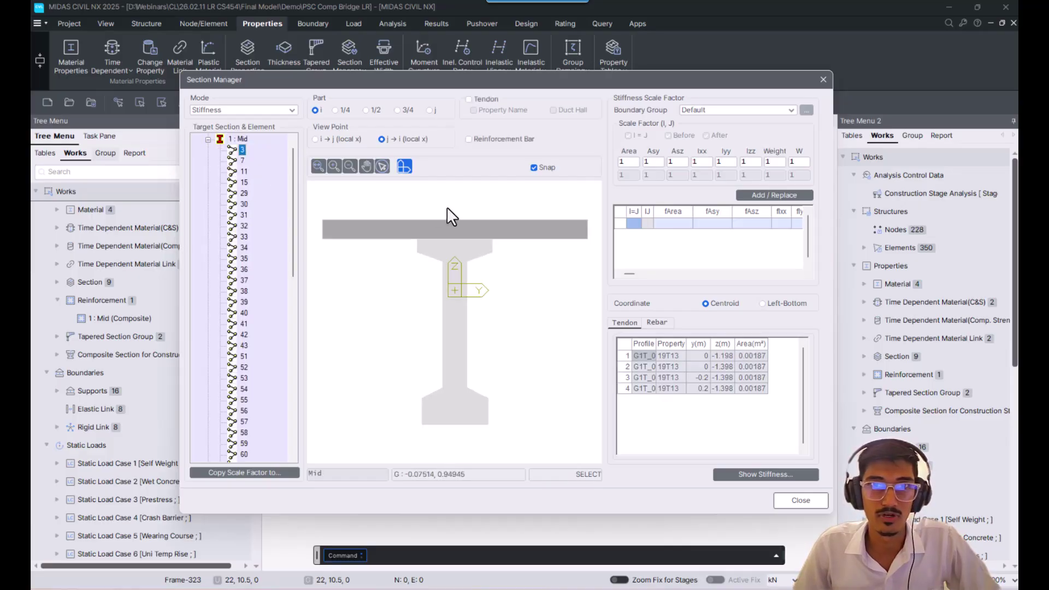
click(469, 100)
click(468, 139)
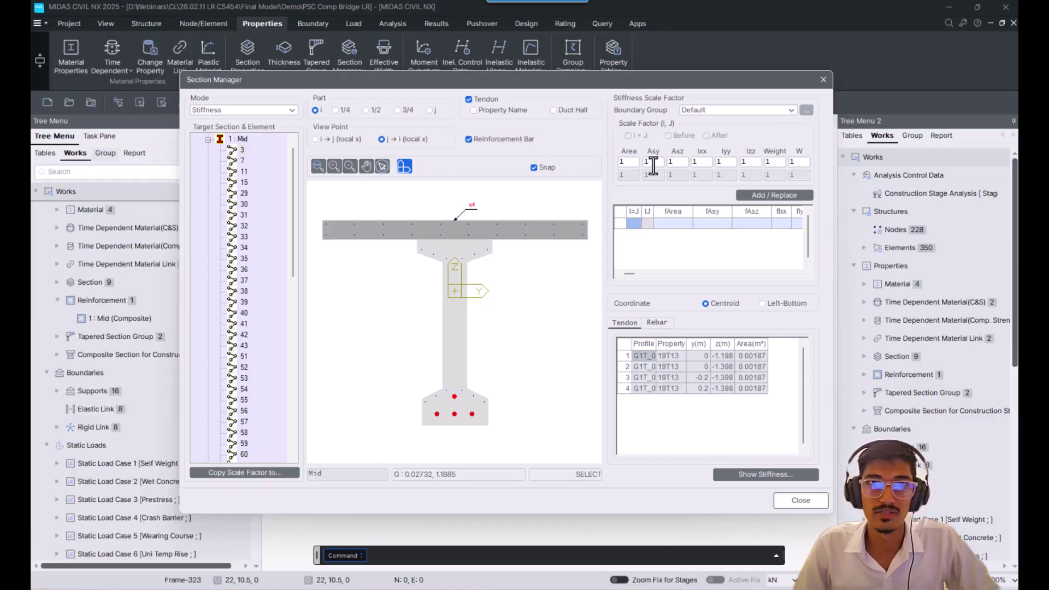
click(221, 139)
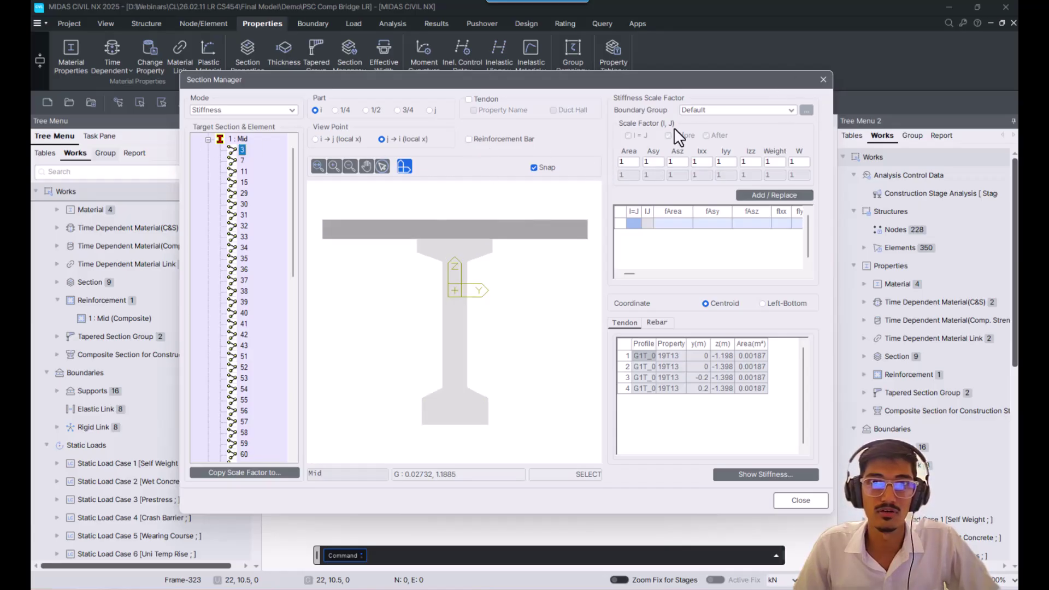
click(823, 79)
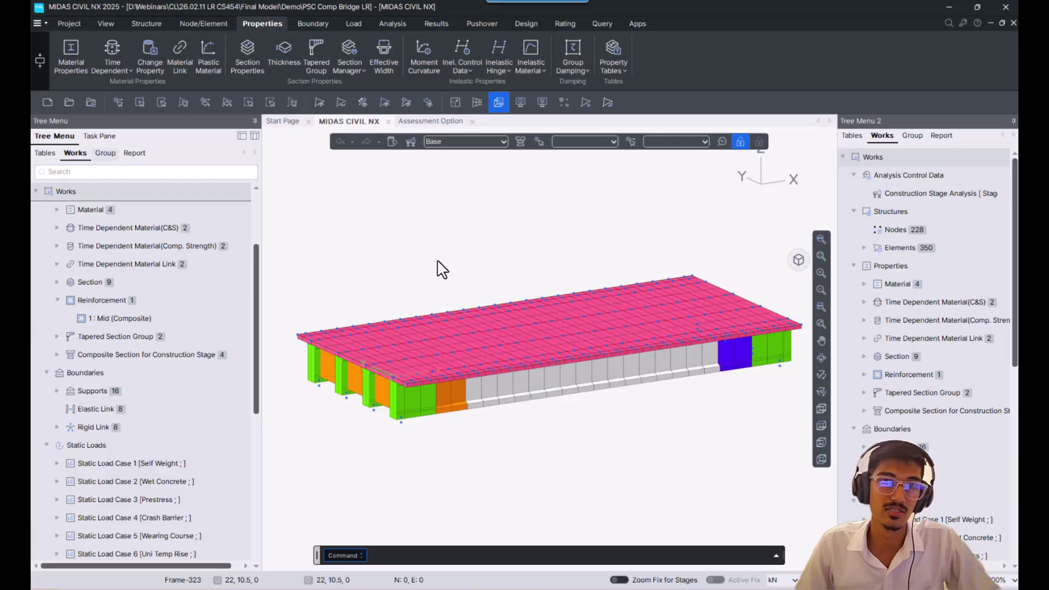
Step: Turn on the display of all boundary items, including supports, elastic links and rigid links, in the model view
scroll(175, 319, down, 3)
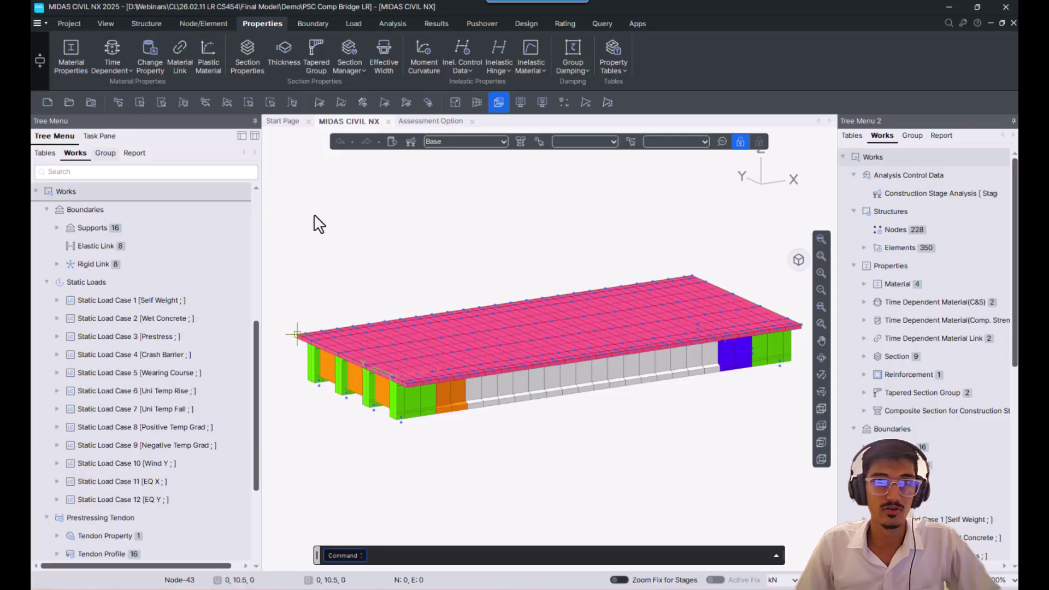
click(519, 103)
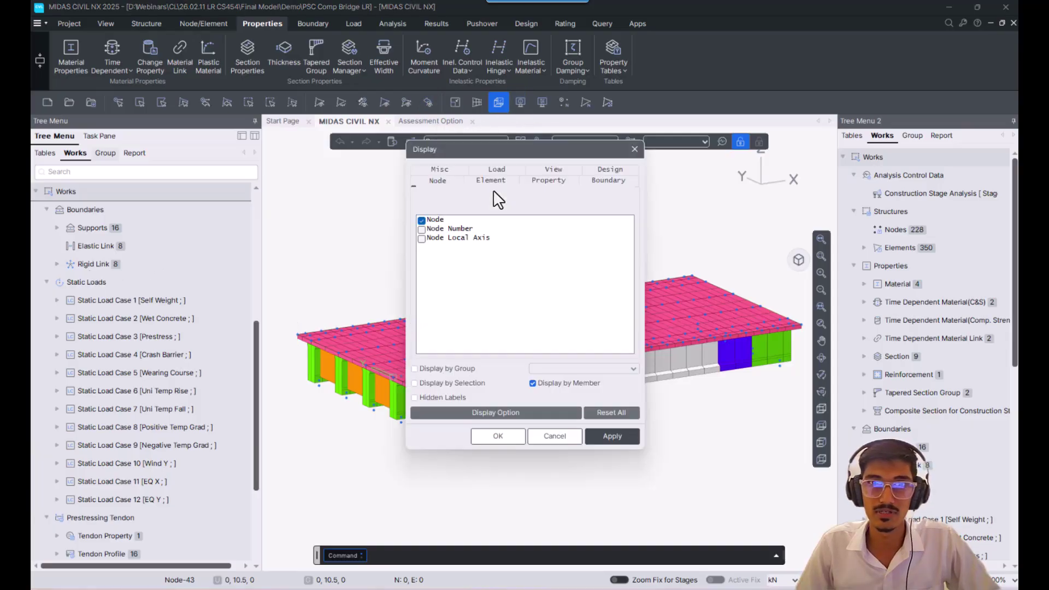
click(589, 183)
drag(518, 221, 447, 385)
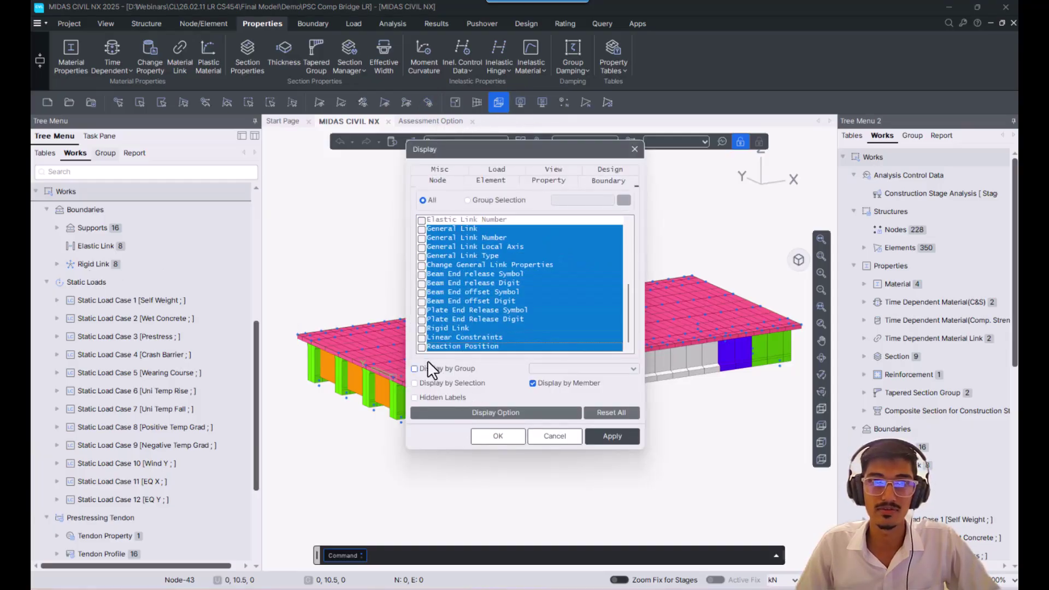
click(421, 344)
click(494, 436)
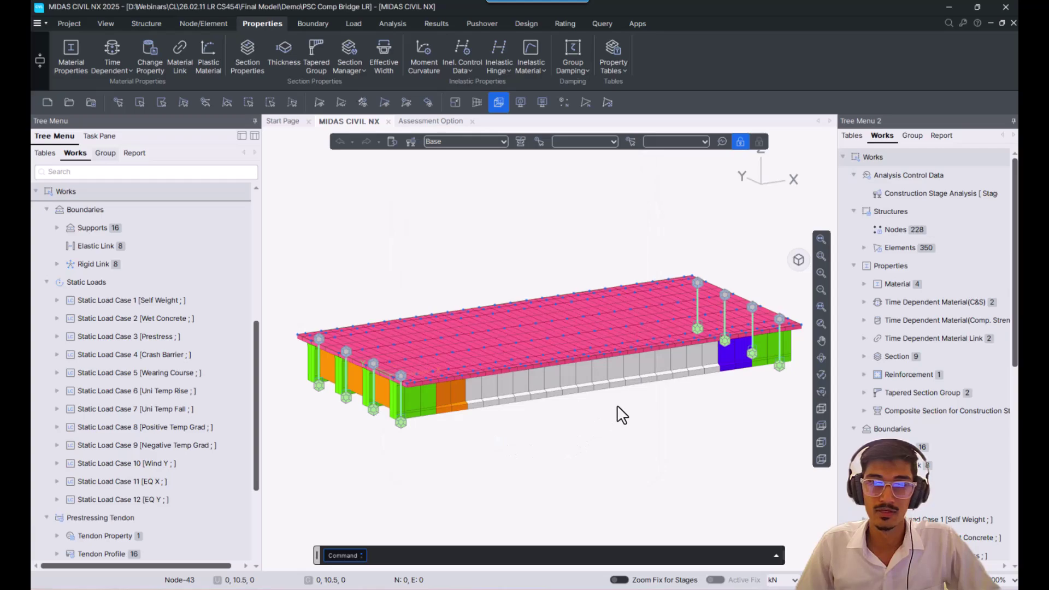
Step: Show construction stage CS 1 and expand its Prestress load case to view the tendon prestress loads
click(485, 142)
click(465, 161)
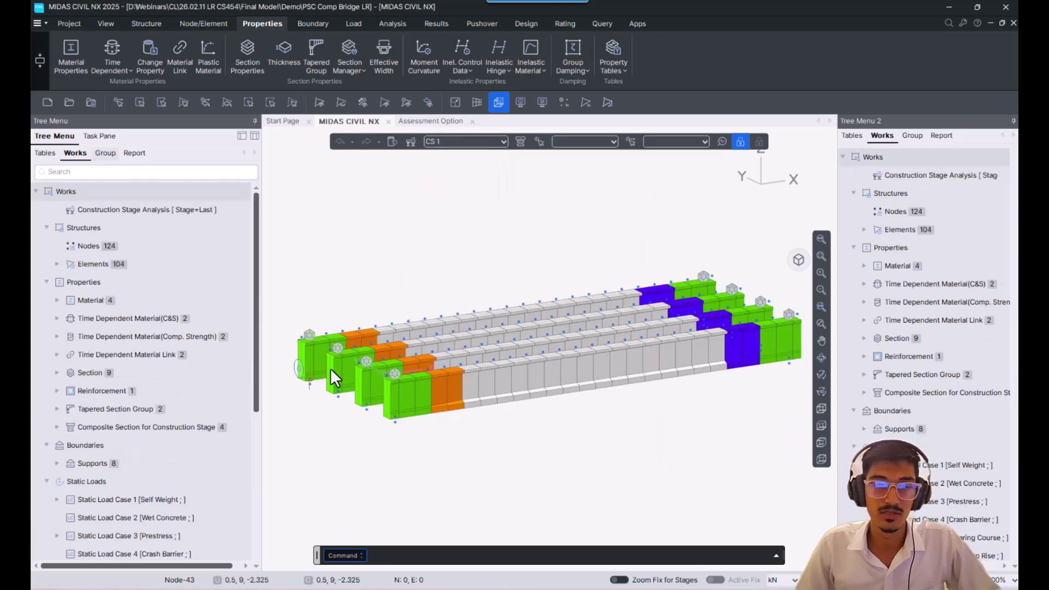
scroll(197, 381, down, 5)
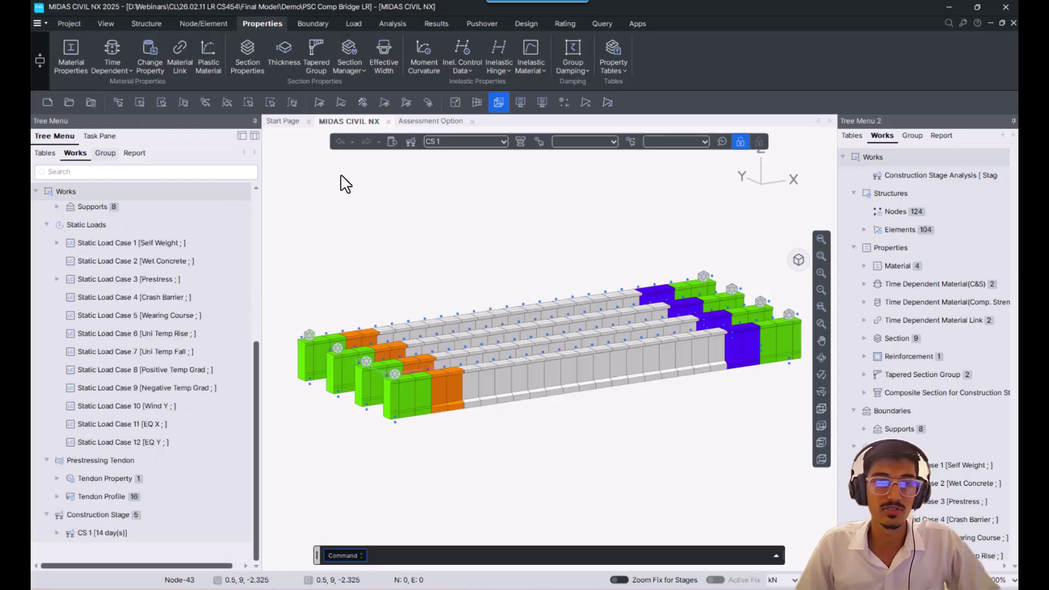
scroll(155, 273, up, 1)
double_click(148, 296)
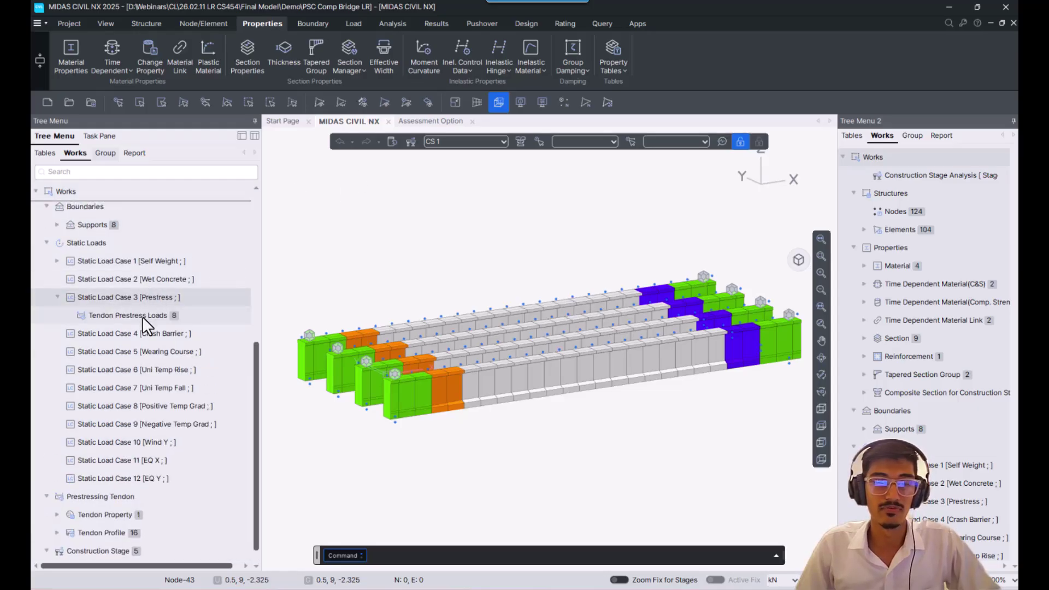
Step: Show construction stage CS 2 and expand its Prestress load case to view the tendon prestress loads
click(465, 143)
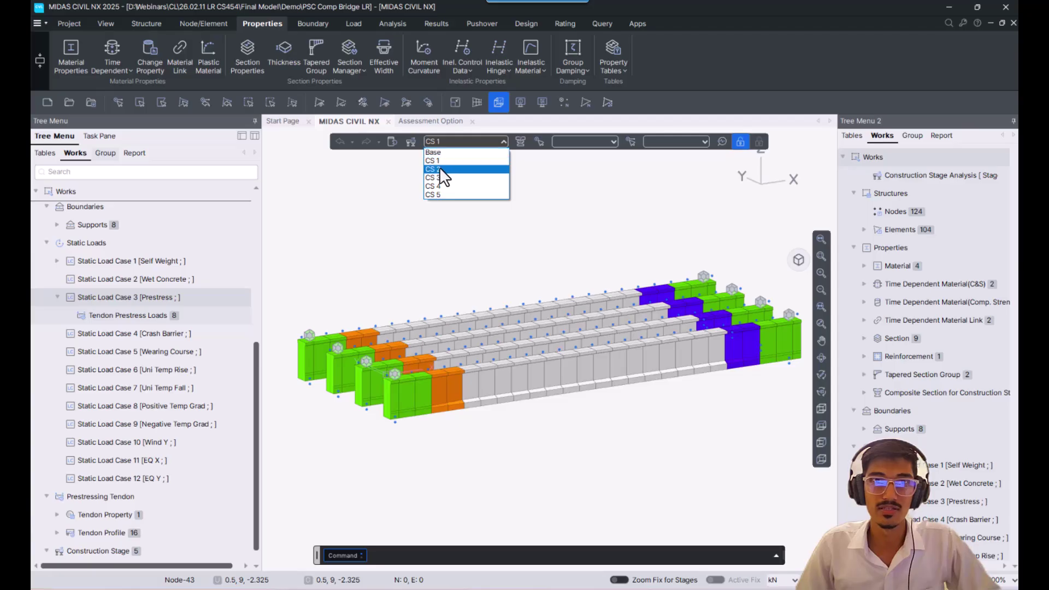
click(439, 169)
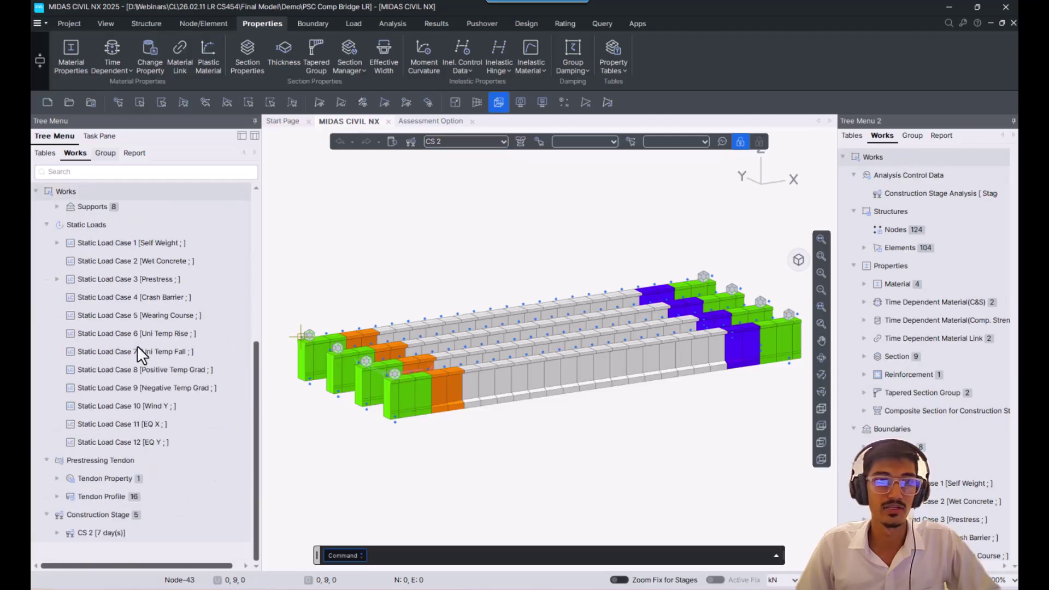
scroll(135, 342, up, 1)
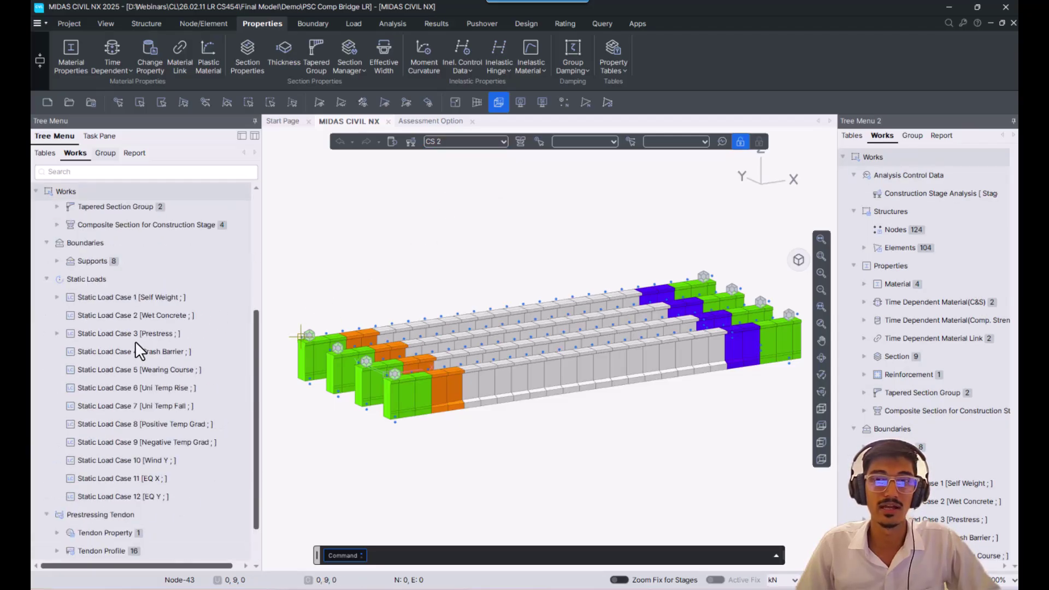
double_click(120, 330)
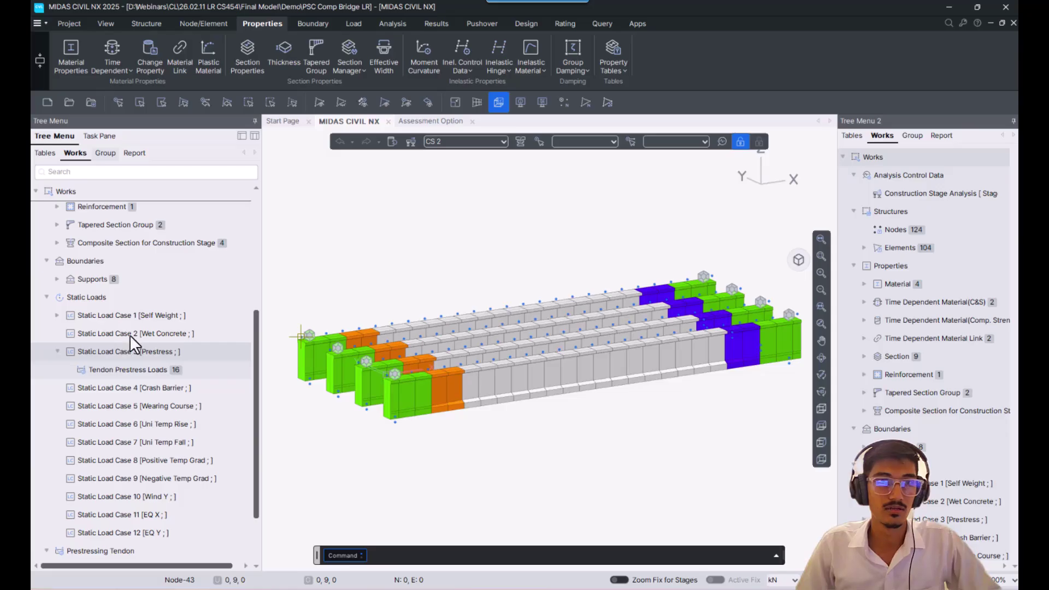
Step: Show construction stage CS 3, expand its Prestress and Wet Concrete load cases, and display the wet concrete element beam loads on the girders
click(501, 141)
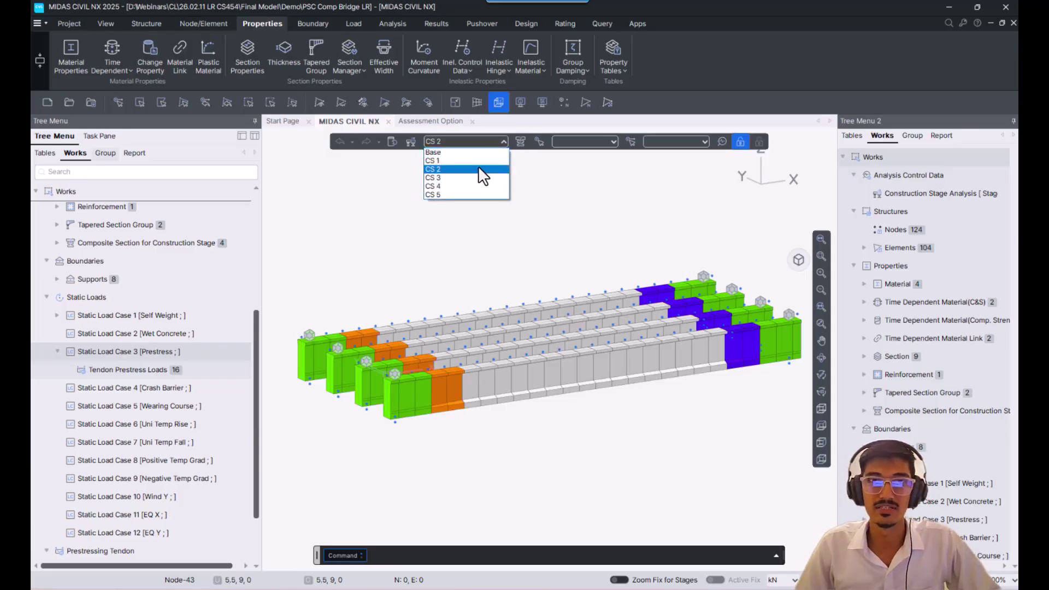
click(449, 177)
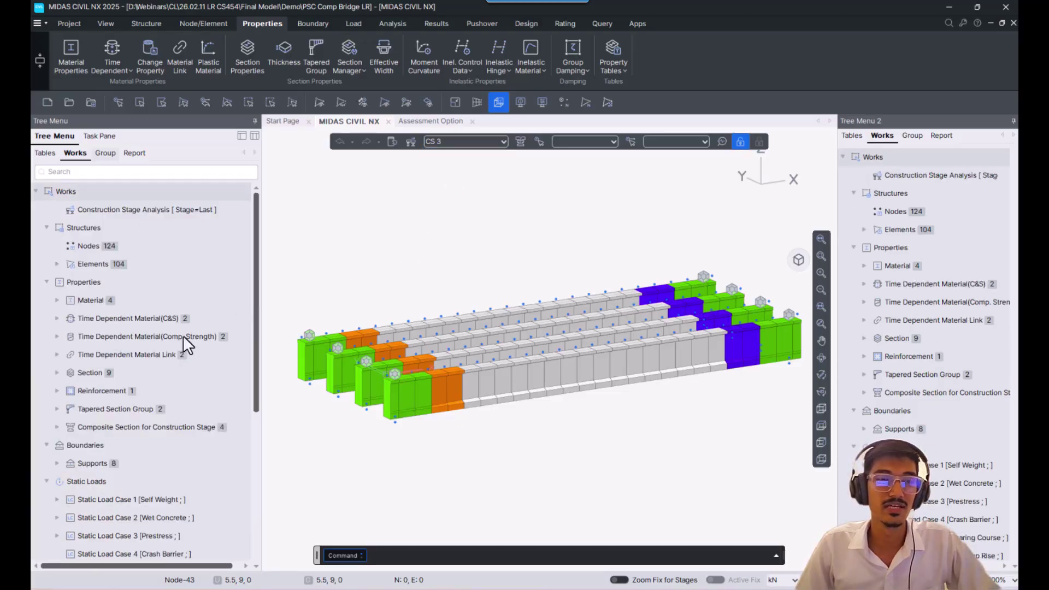
scroll(181, 373, down, 4)
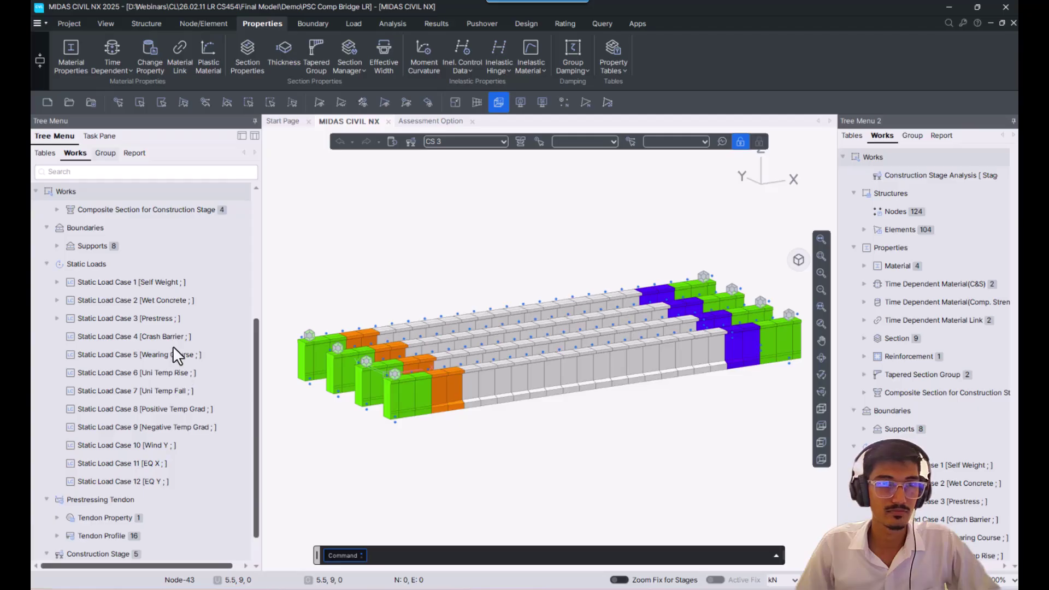
double_click(180, 317)
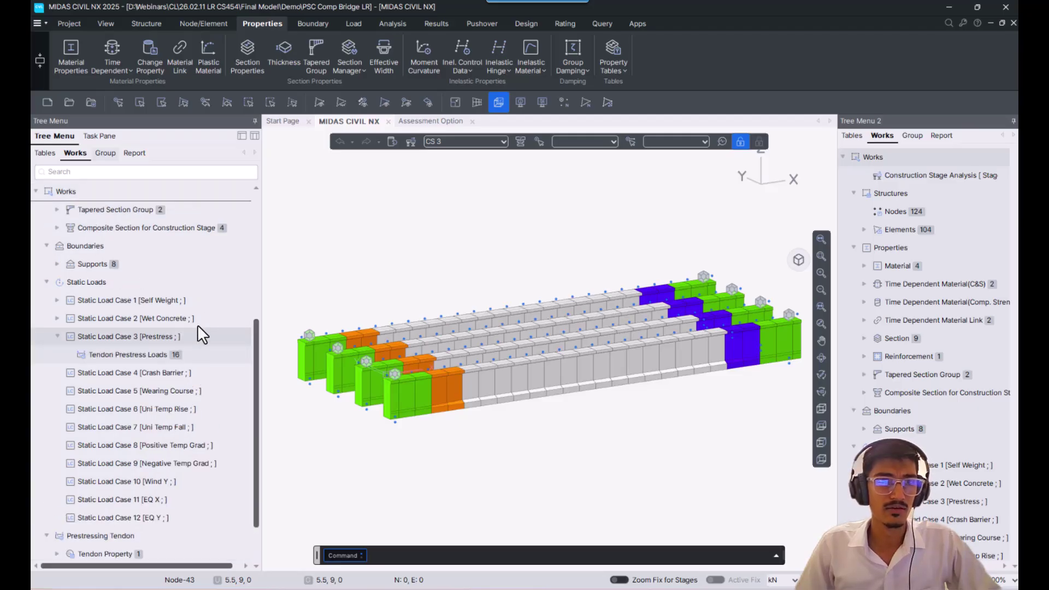
double_click(196, 321)
right_click(165, 339)
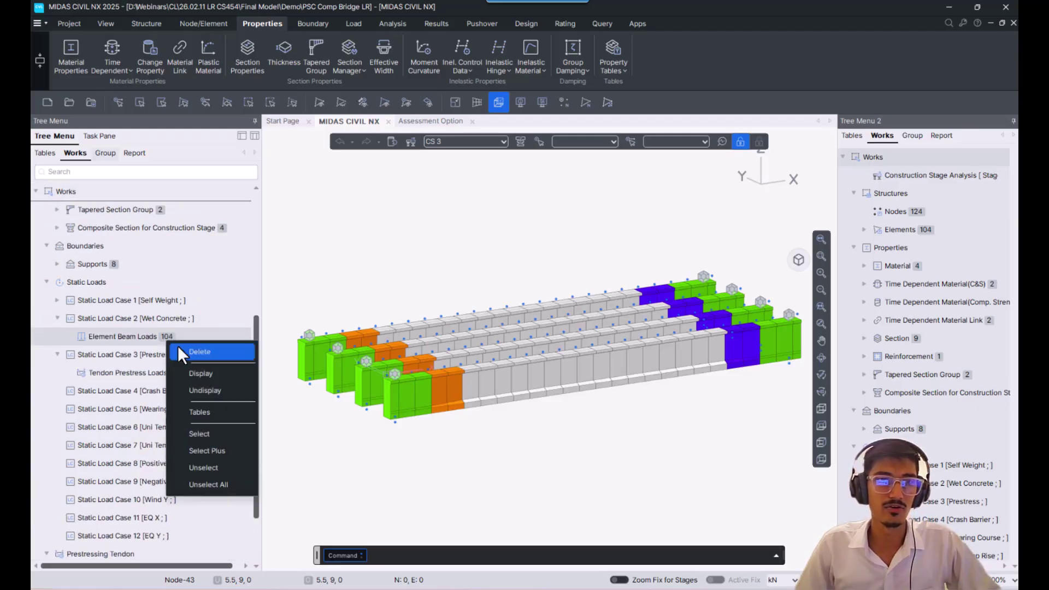
click(194, 378)
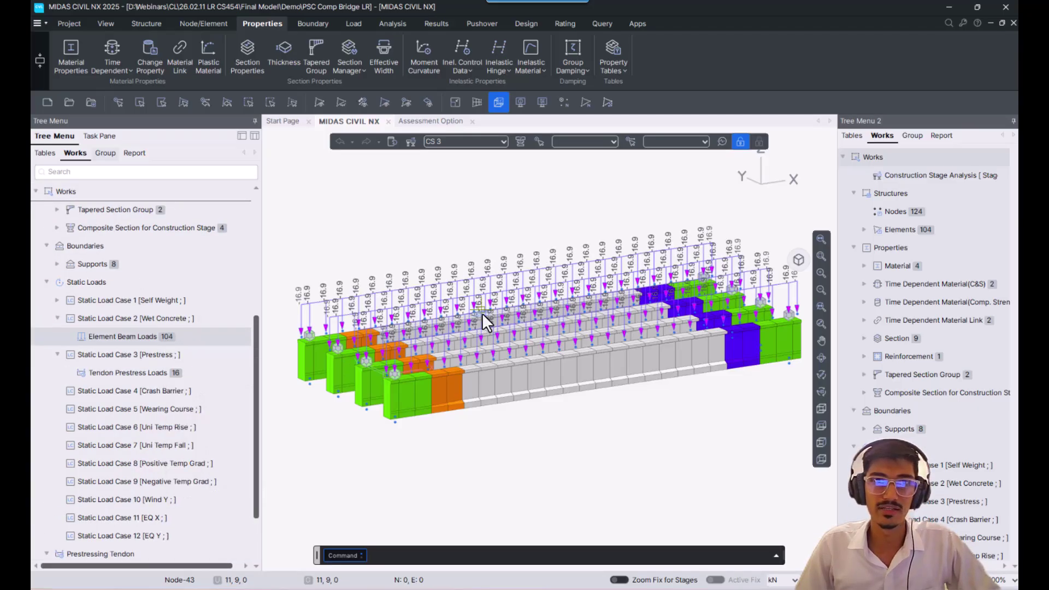
Step: Show construction stage CS 4 and review the composite deck, its supports and the stage's static load cases
click(480, 141)
click(456, 187)
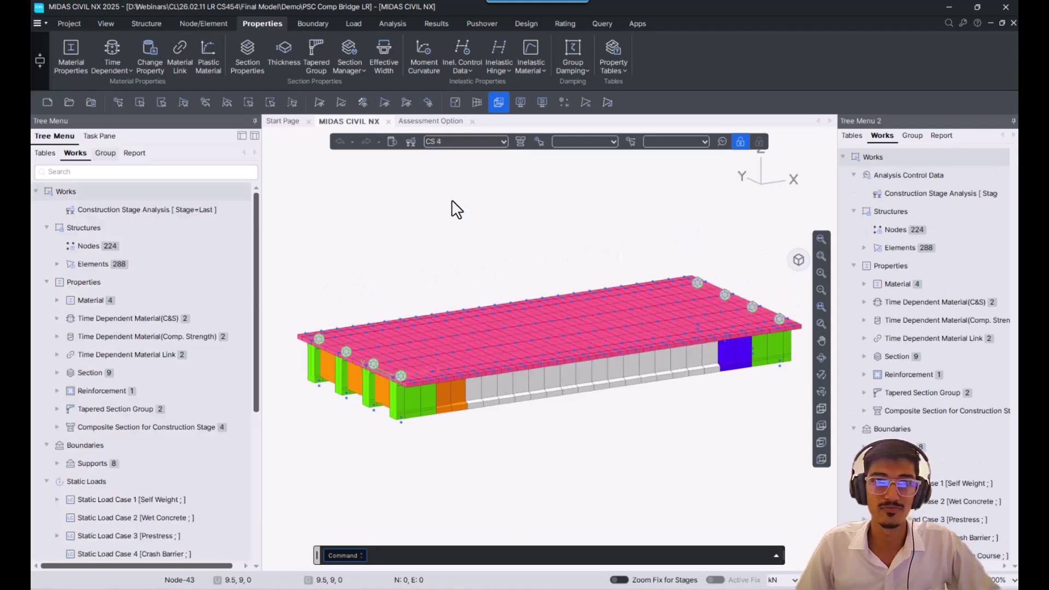
scroll(150, 369, down, 2)
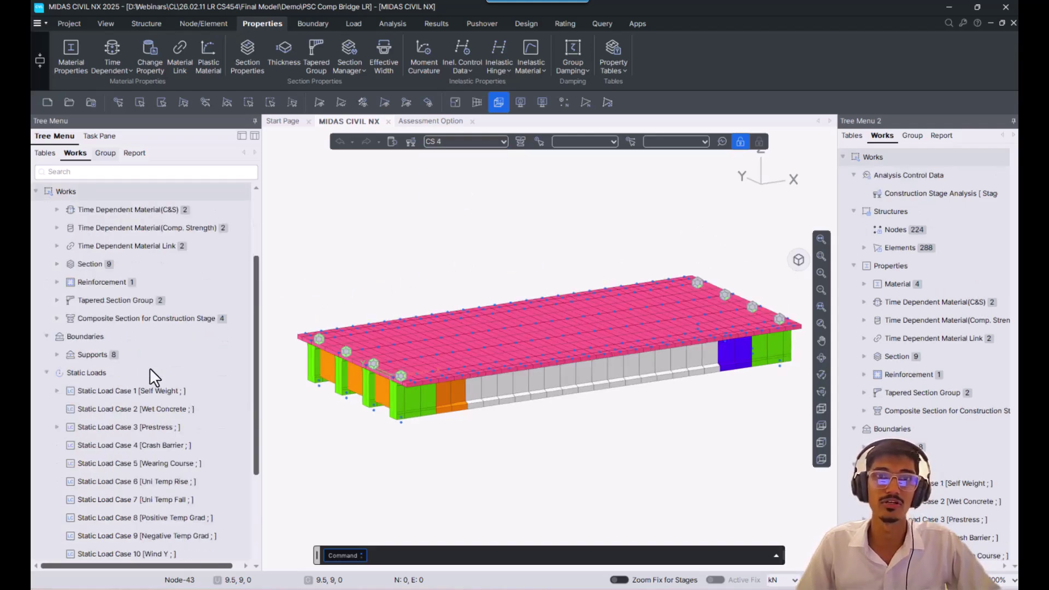
scroll(149, 368, down, 3)
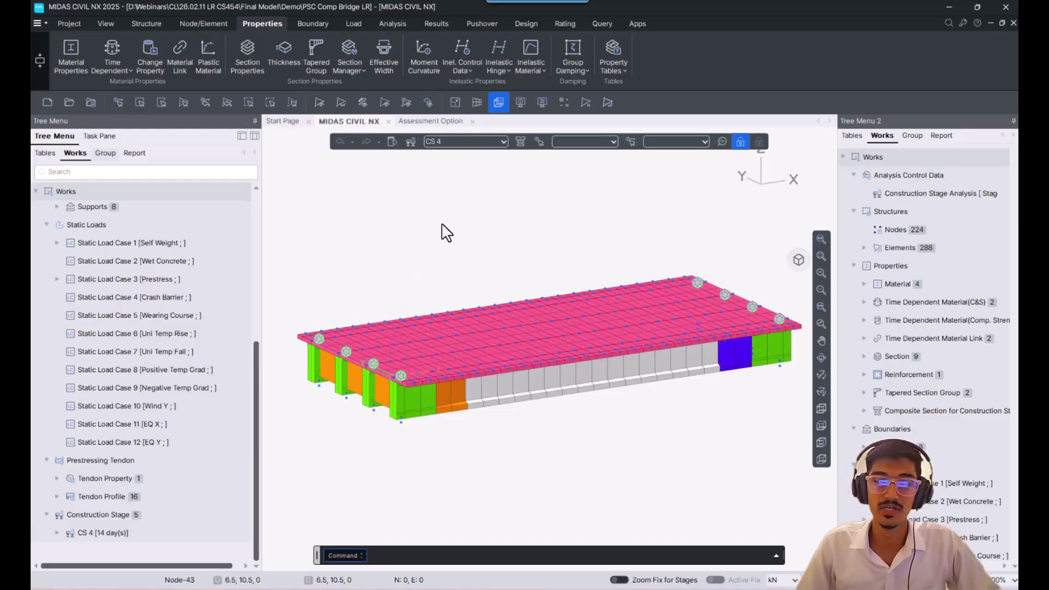
scroll(368, 375, up, 5)
scroll(366, 375, down, 6)
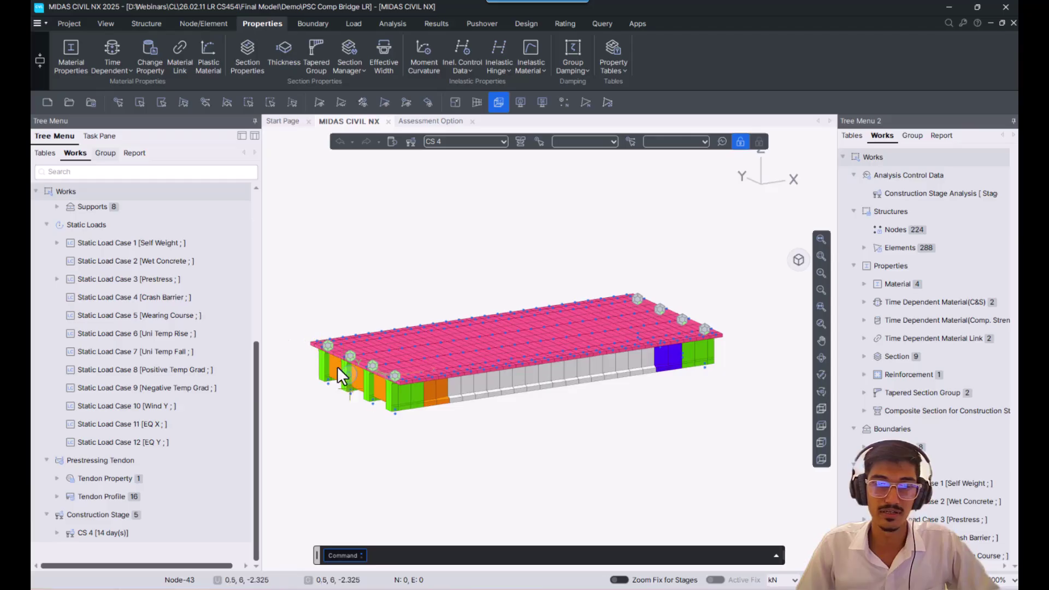
Step: Show construction stage CS 5, examine the supports and links at the girder ends, and restore the isometric view to review the static load cases
click(490, 140)
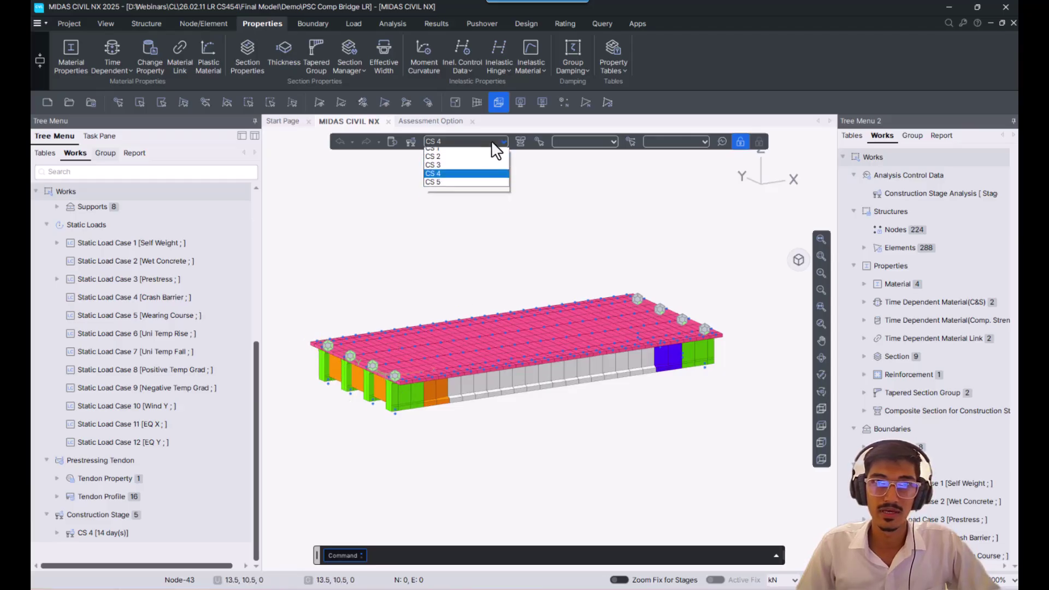
click(456, 191)
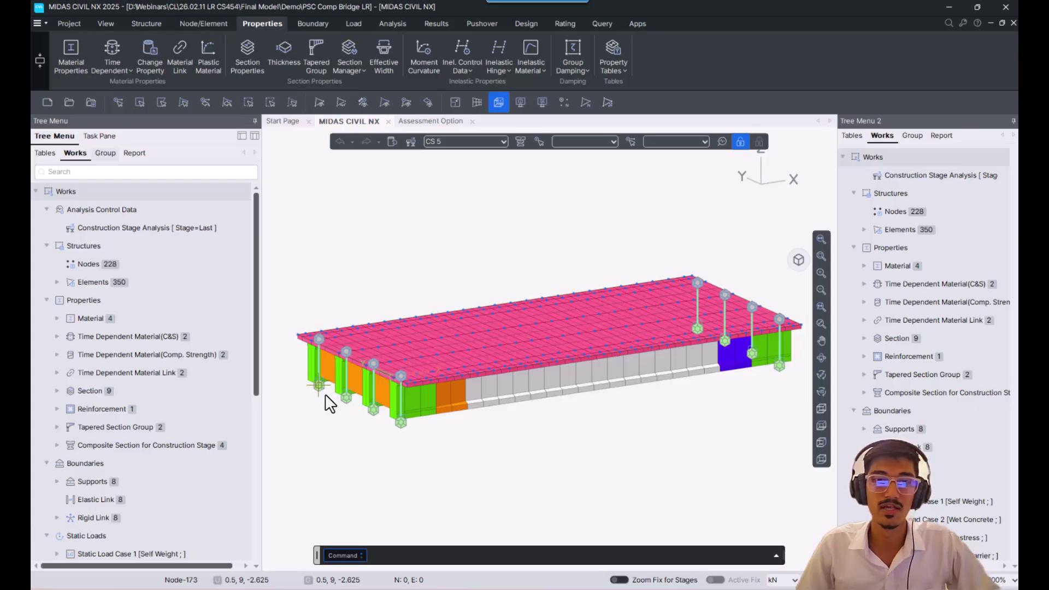
scroll(316, 389, up, 5)
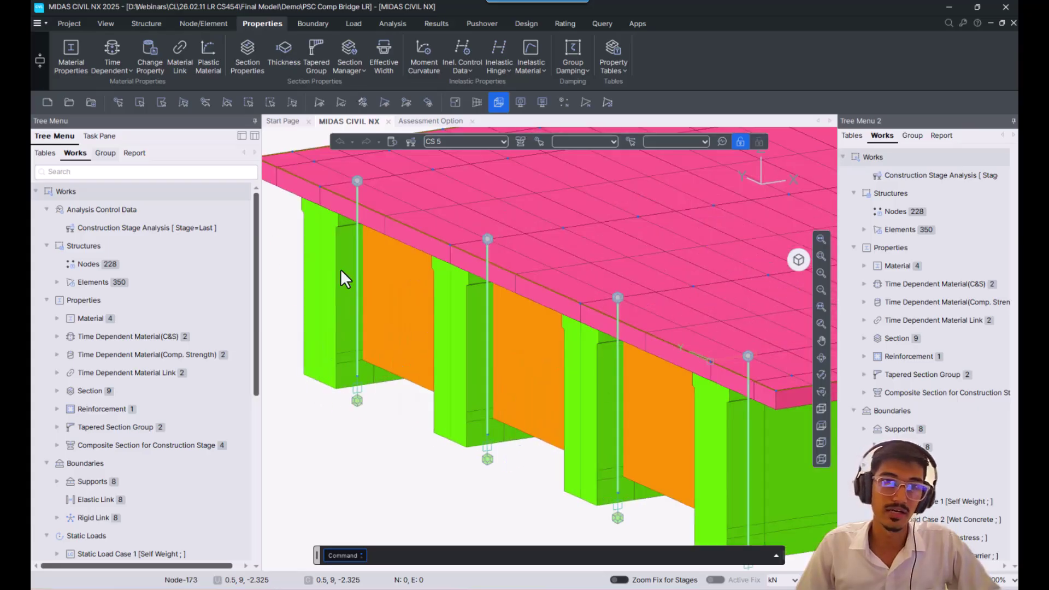
scroll(323, 349, down, 3)
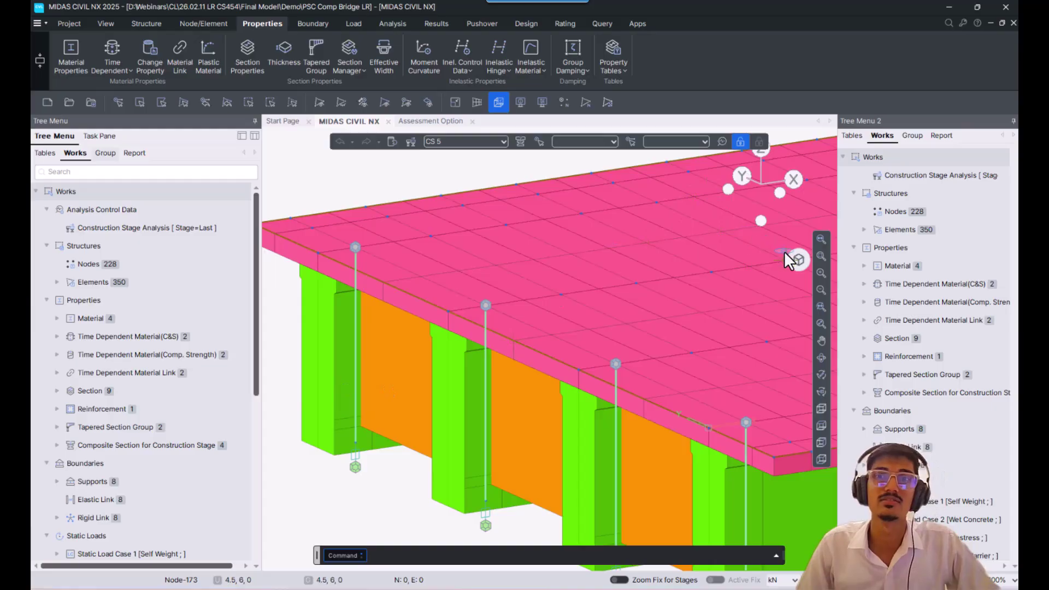
click(786, 257)
scroll(170, 434, down, 5)
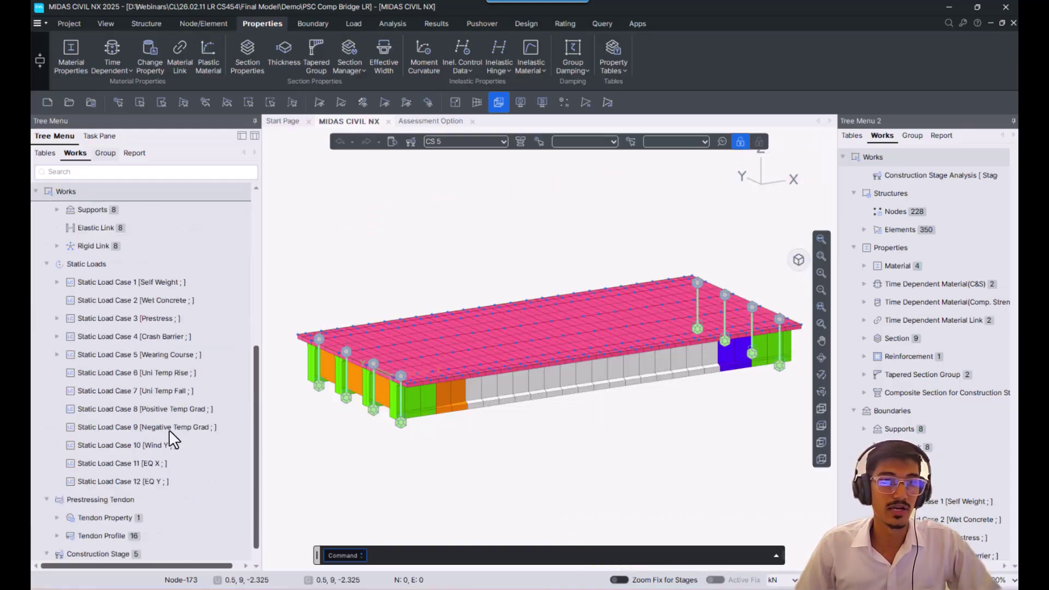
Step: Expand the Crash Barrier and Wearing Course load cases and display the crash barrier element beam loads on the deck
double_click(133, 335)
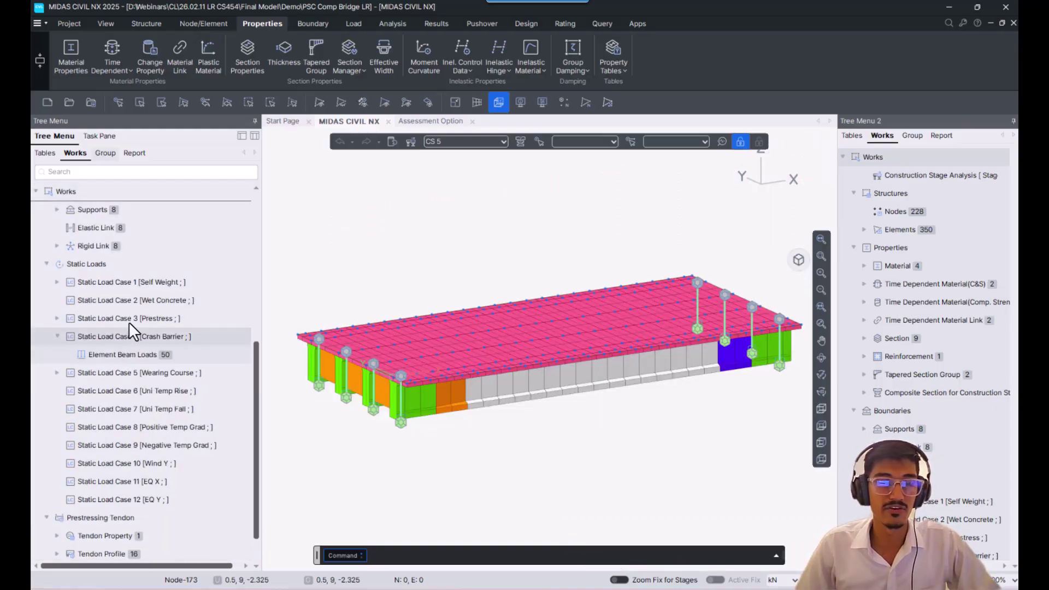
double_click(123, 372)
right_click(135, 354)
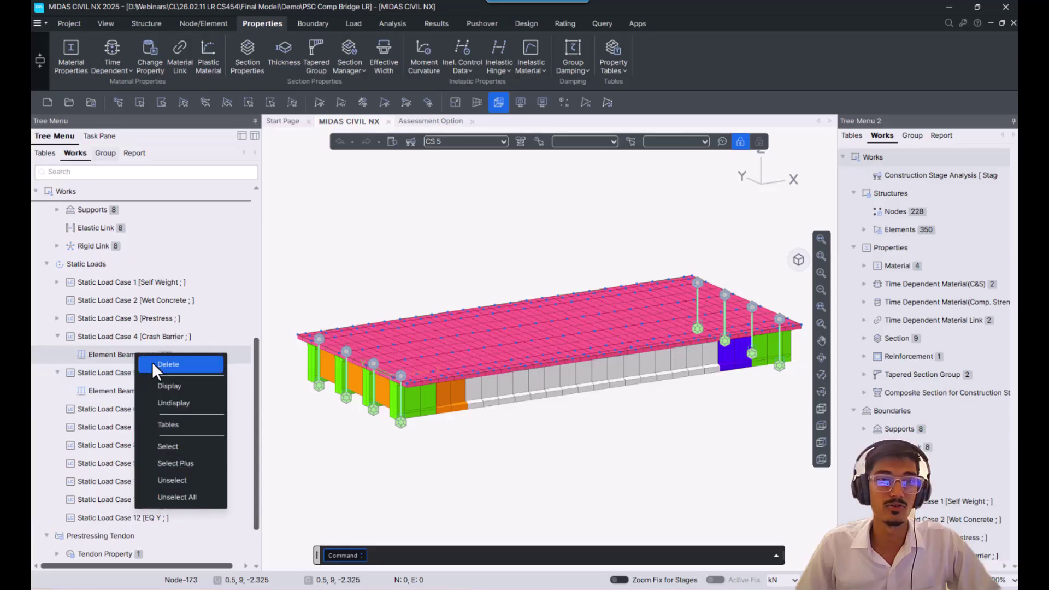
click(174, 386)
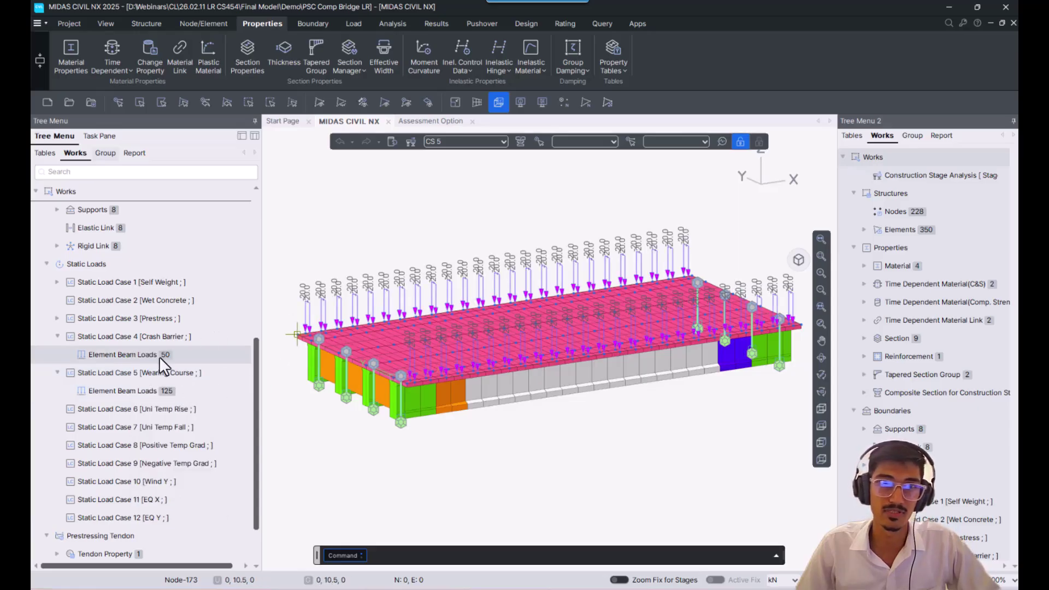
Step: Display the Wearing Course element beam loads on the deck and hide the load display again
right_click(121, 394)
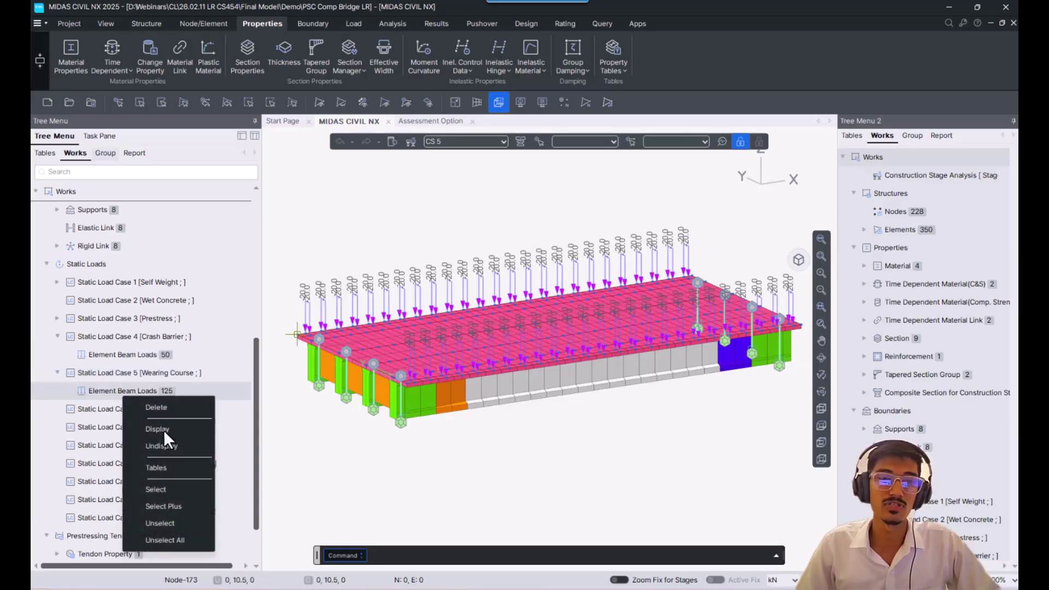
click(164, 429)
right_click(132, 387)
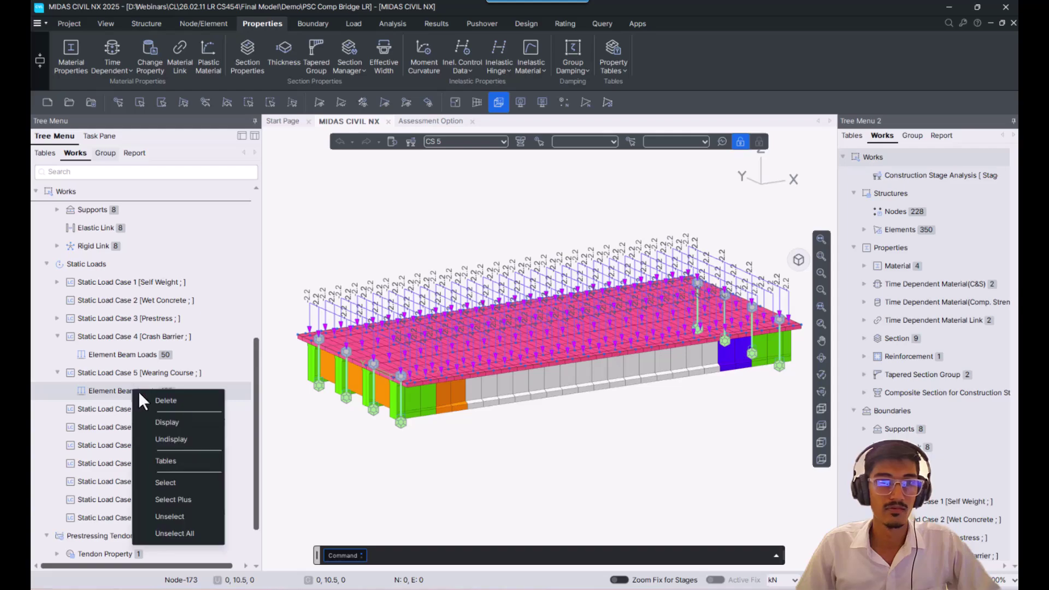
click(181, 434)
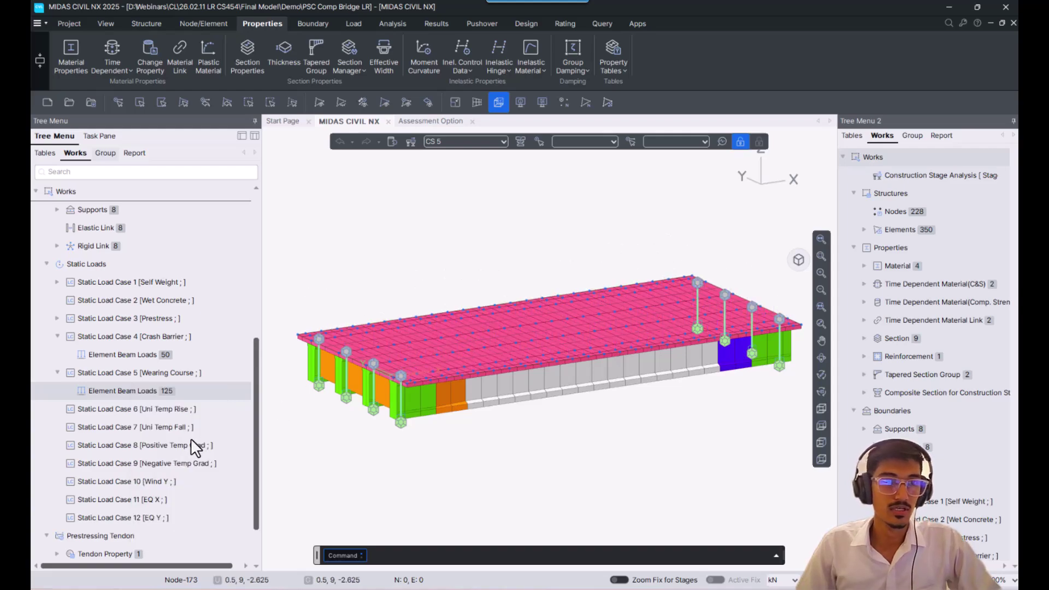
Step: Return the model to the Base stage and review its full list of static load cases, tendons and construction stages
scroll(191, 438, down, 1)
click(468, 143)
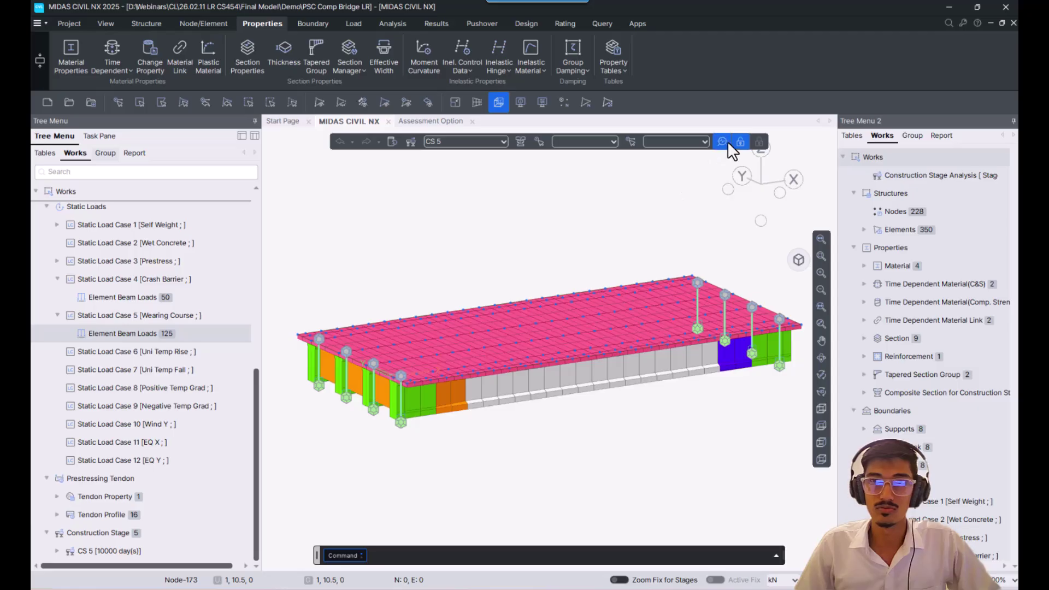
click(437, 142)
click(444, 151)
scroll(107, 359, down, 5)
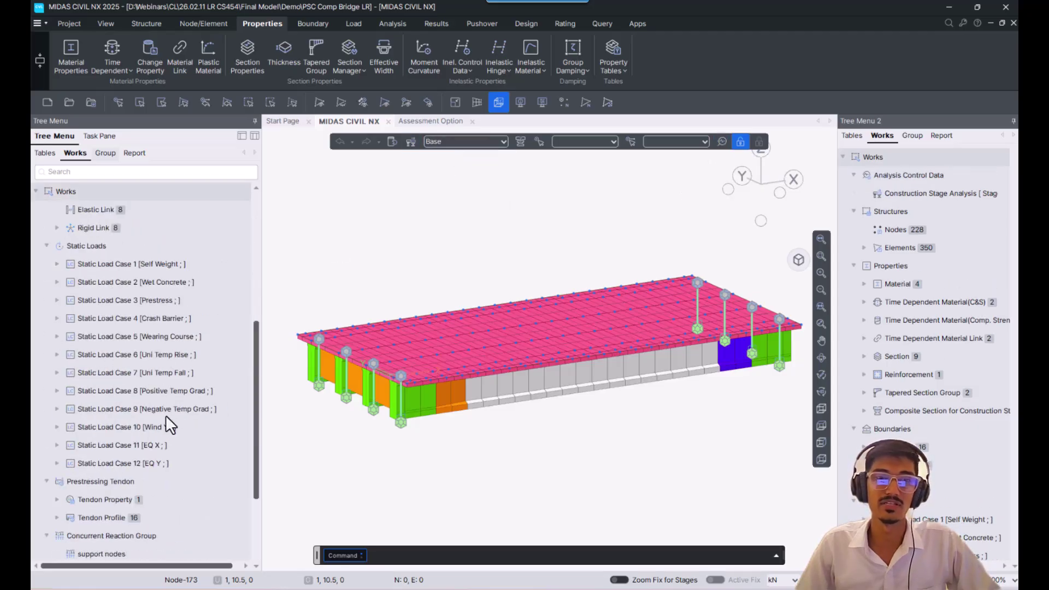
scroll(196, 458, down, 3)
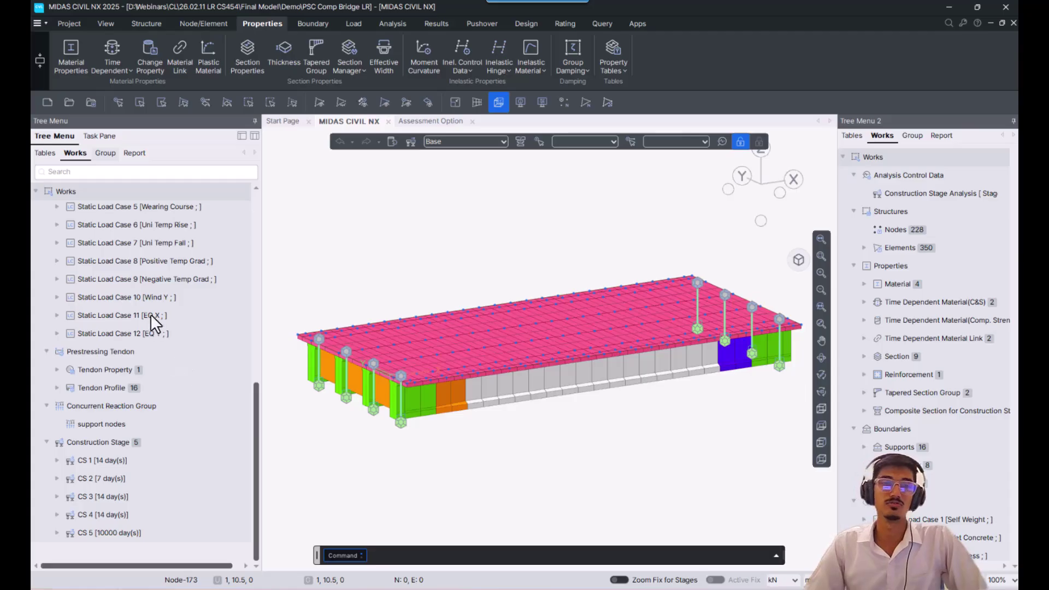
scroll(161, 355, up, 3)
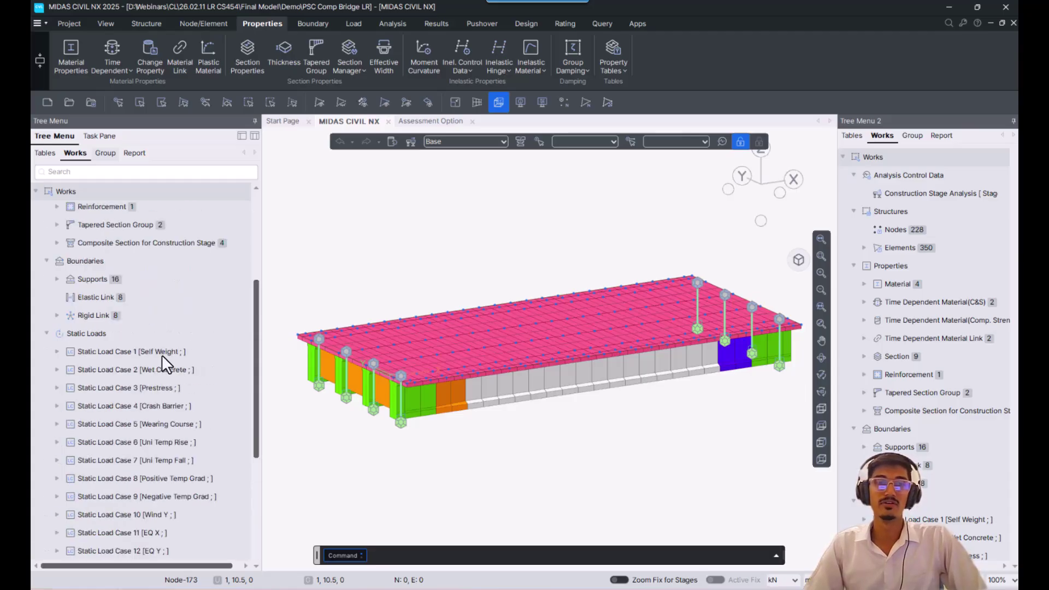
scroll(165, 355, down, 3)
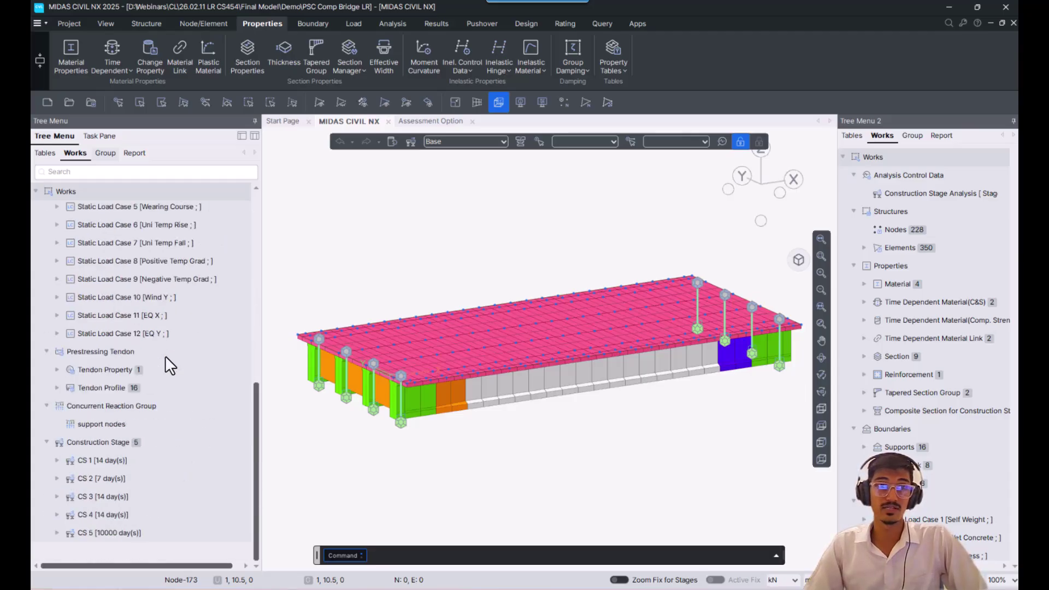
Step: Display the tendon profiles and the Prestress load case's tendon prestress loads on the model, and hide them again
right_click(154, 394)
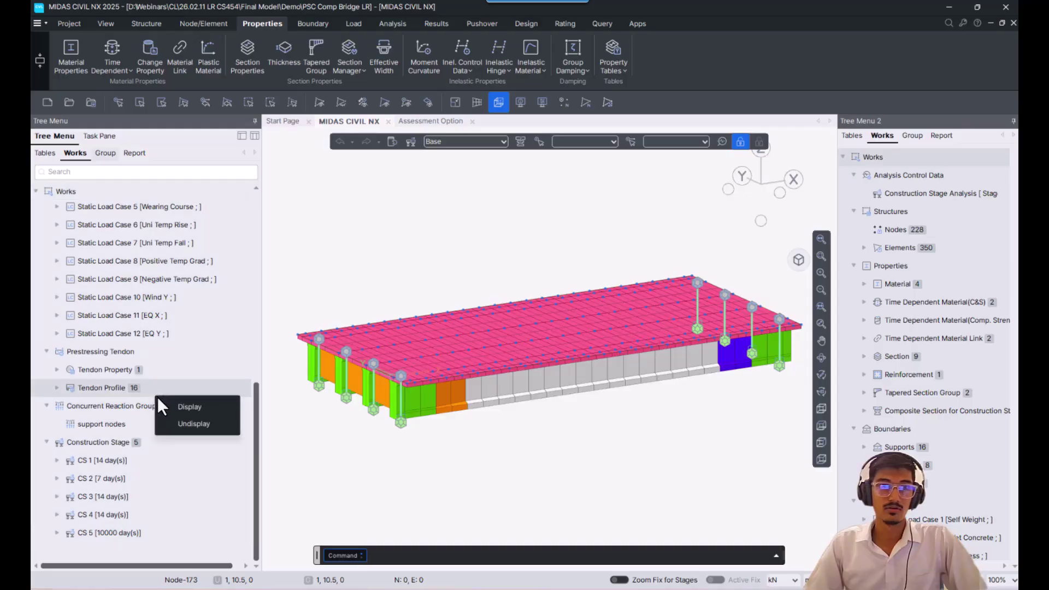
click(171, 408)
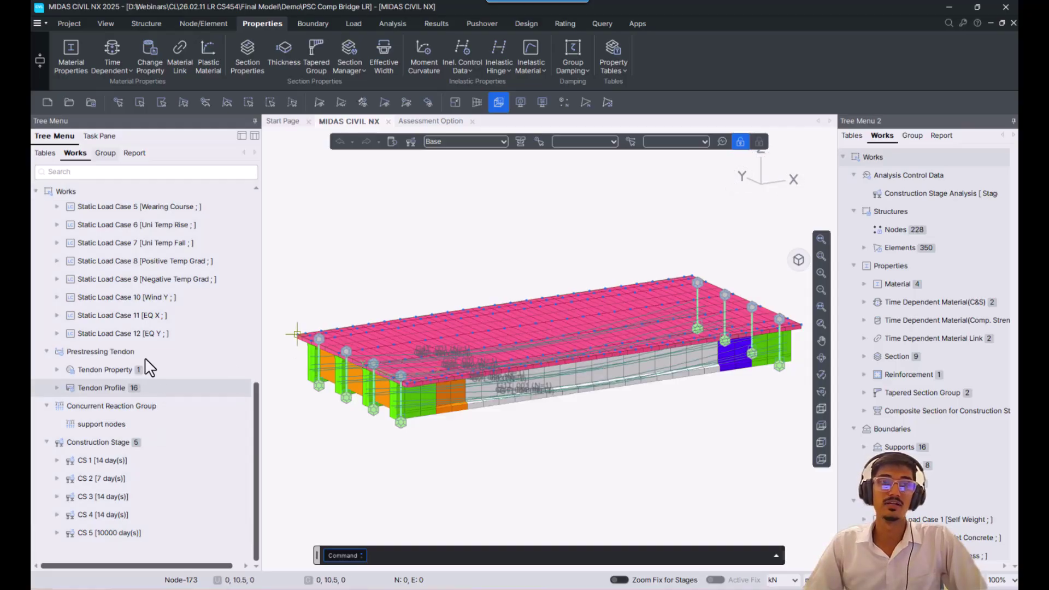
scroll(147, 365, up, 1)
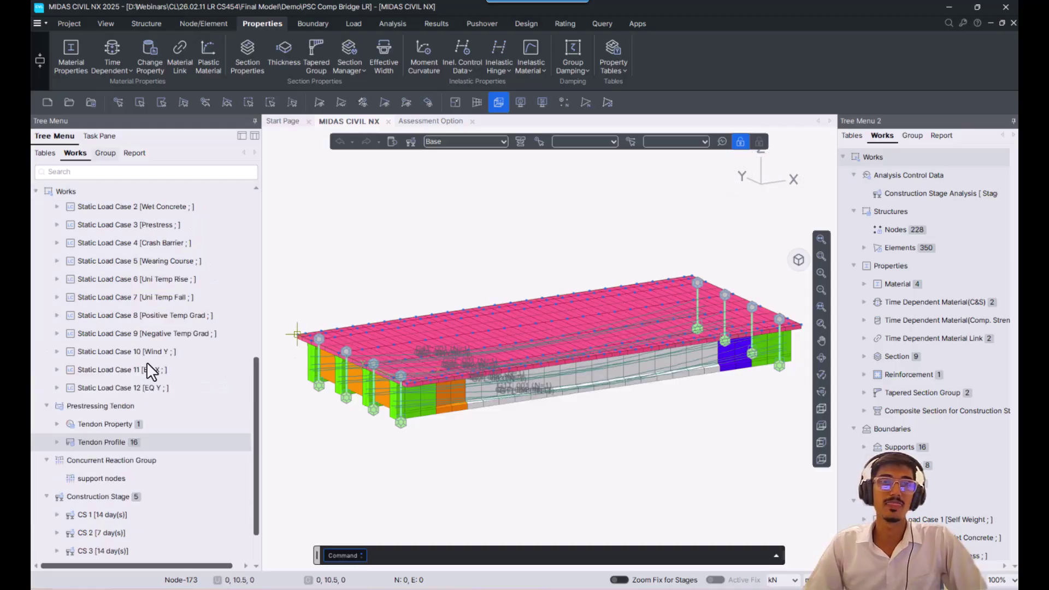
double_click(159, 231)
scroll(158, 231, up, 1)
right_click(156, 258)
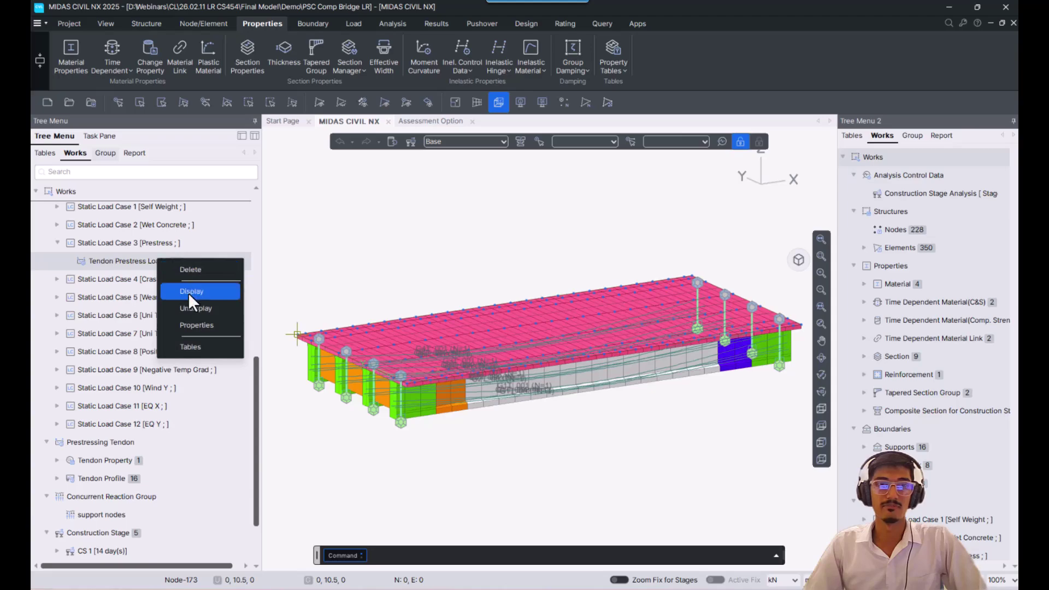
click(189, 290)
right_click(163, 264)
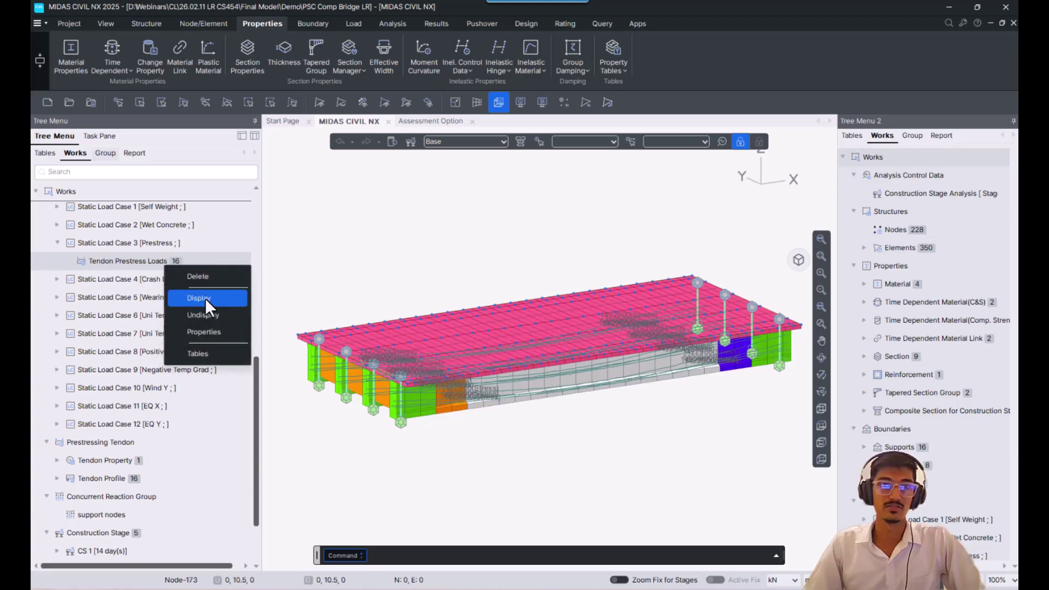
click(211, 319)
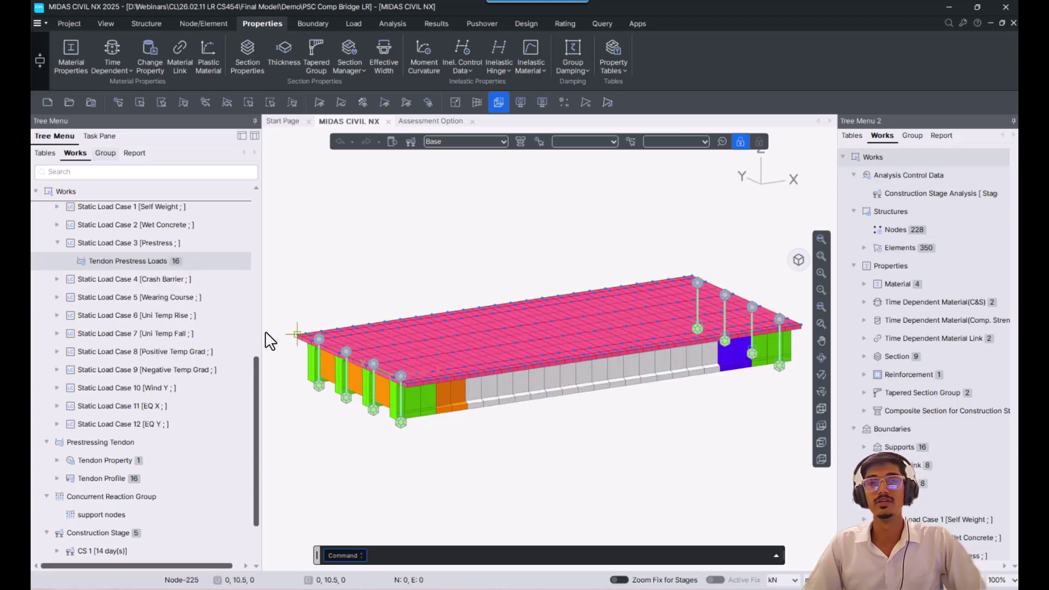
mouse_move(269, 340)
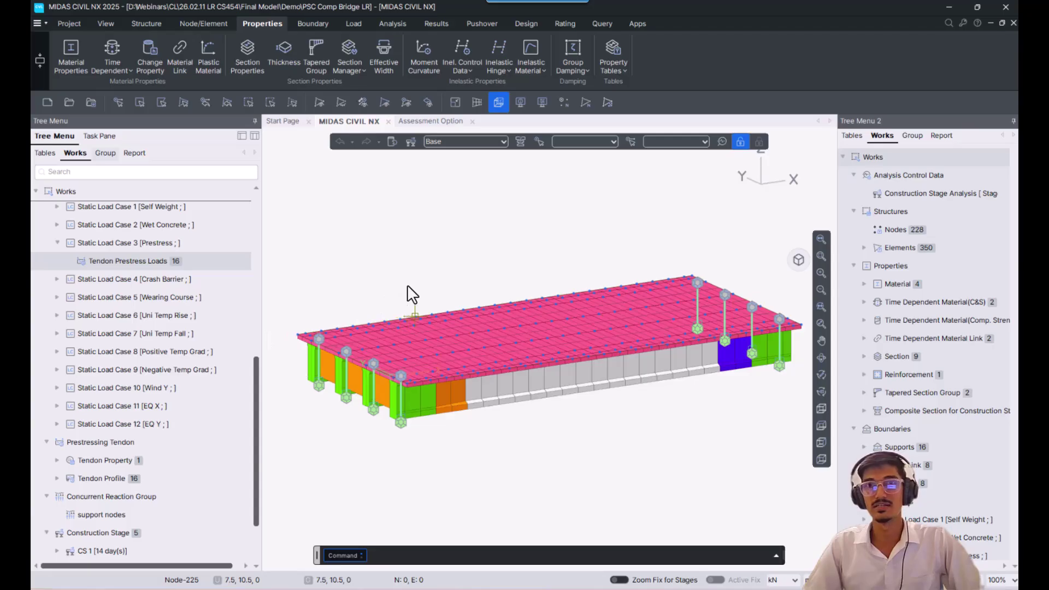
mouse_move(408, 287)
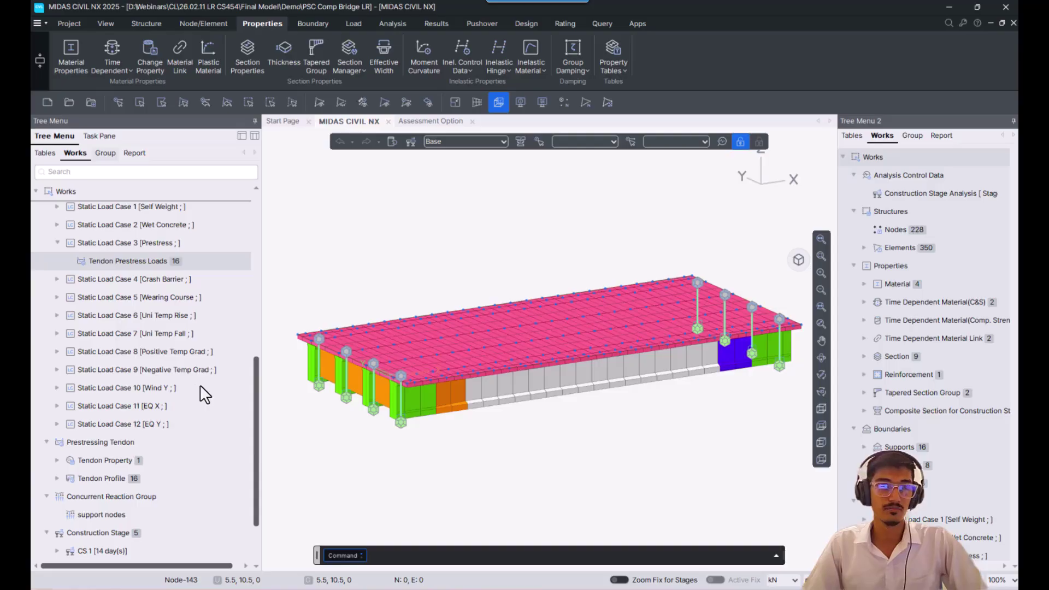
scroll(199, 392, down, 2)
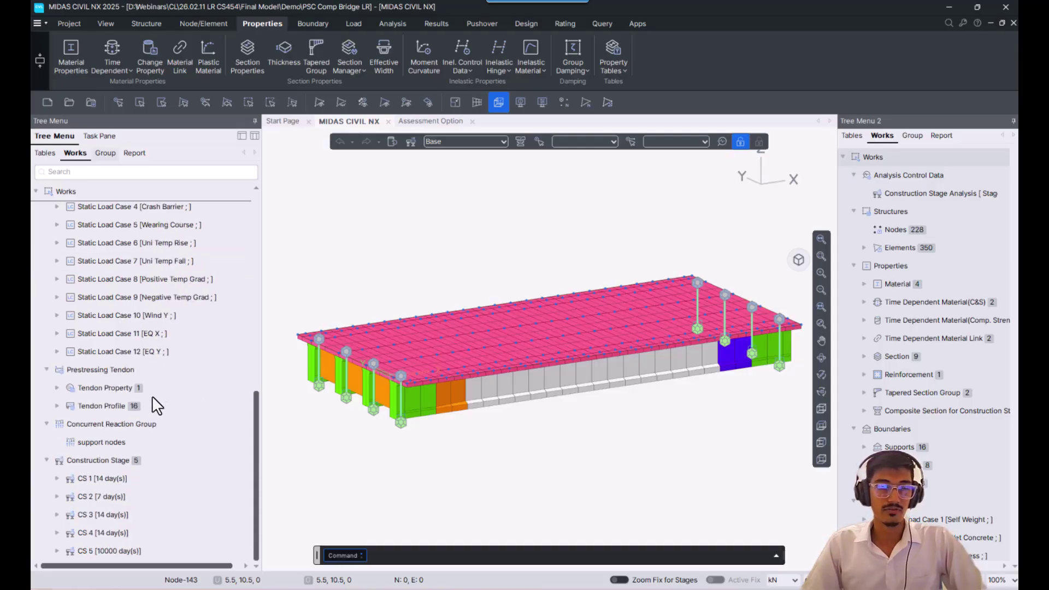
scroll(161, 441, up, 10)
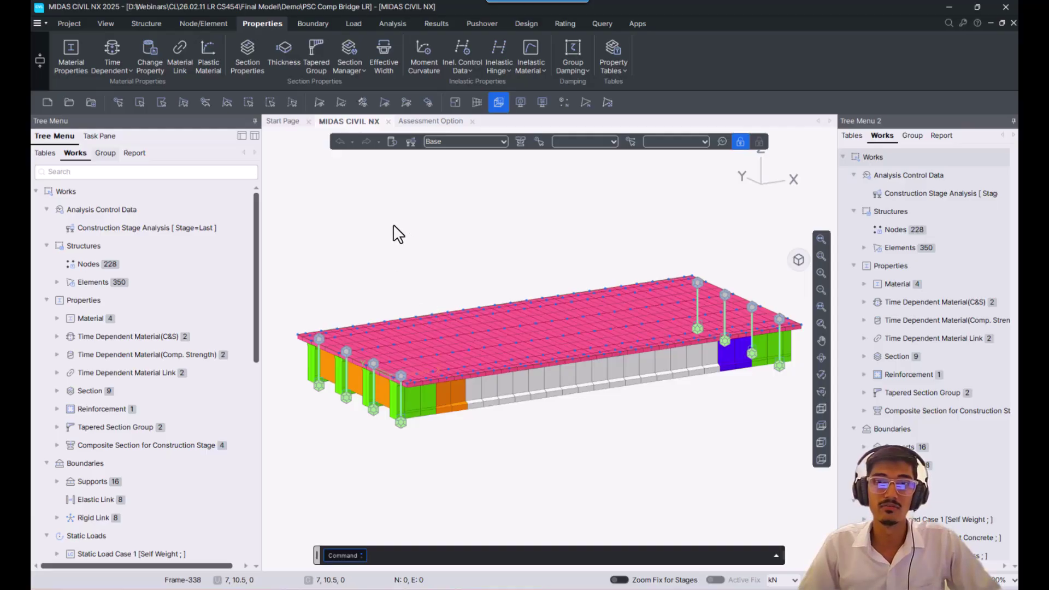
Step: Switch to the moving load settings and set the moving load code to BS
click(393, 23)
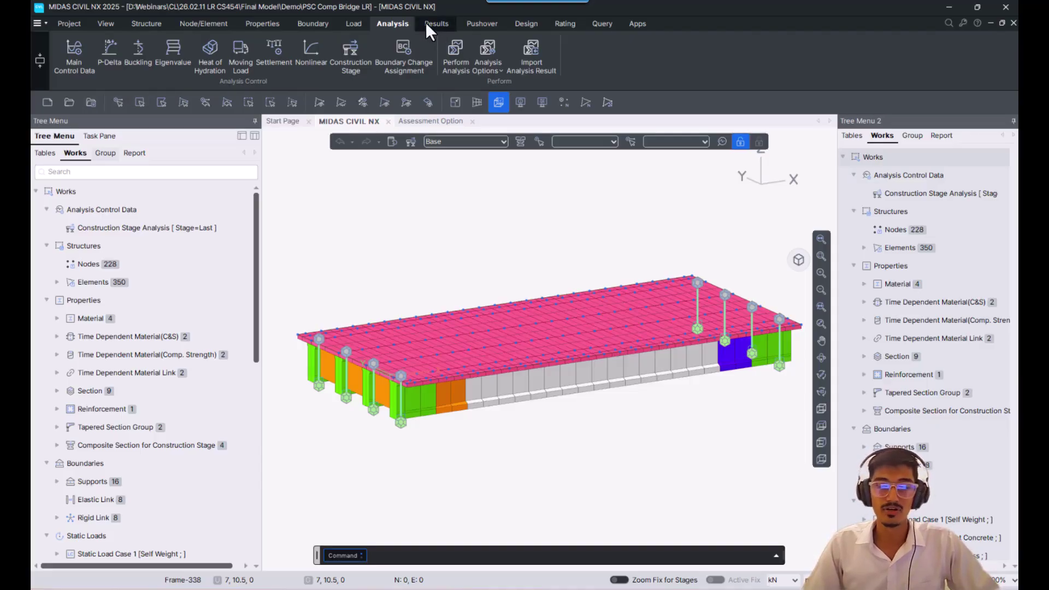
click(359, 23)
click(98, 68)
click(104, 160)
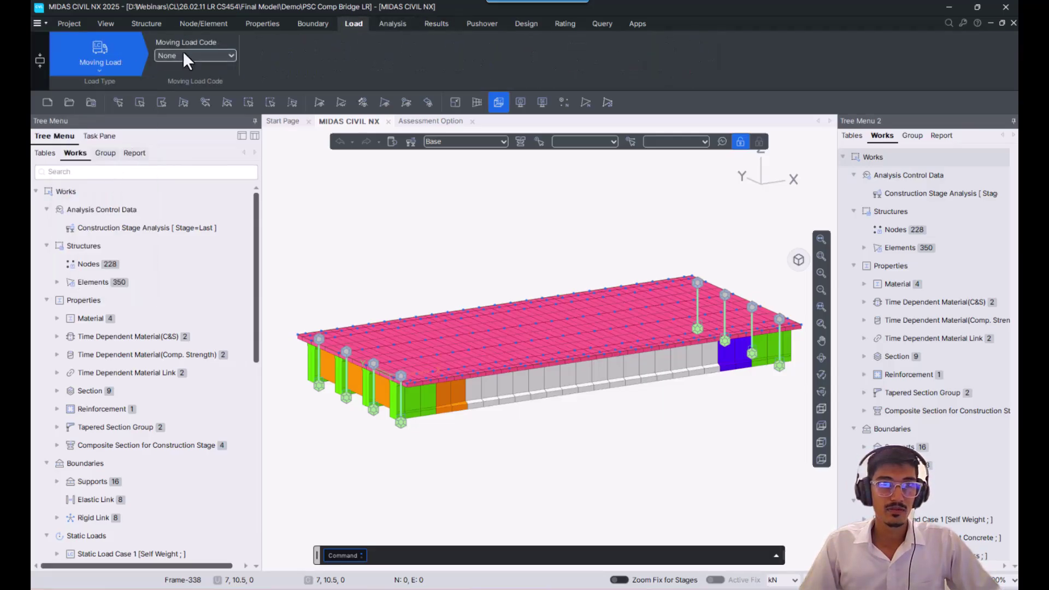
click(216, 56)
scroll(198, 121, down, 2)
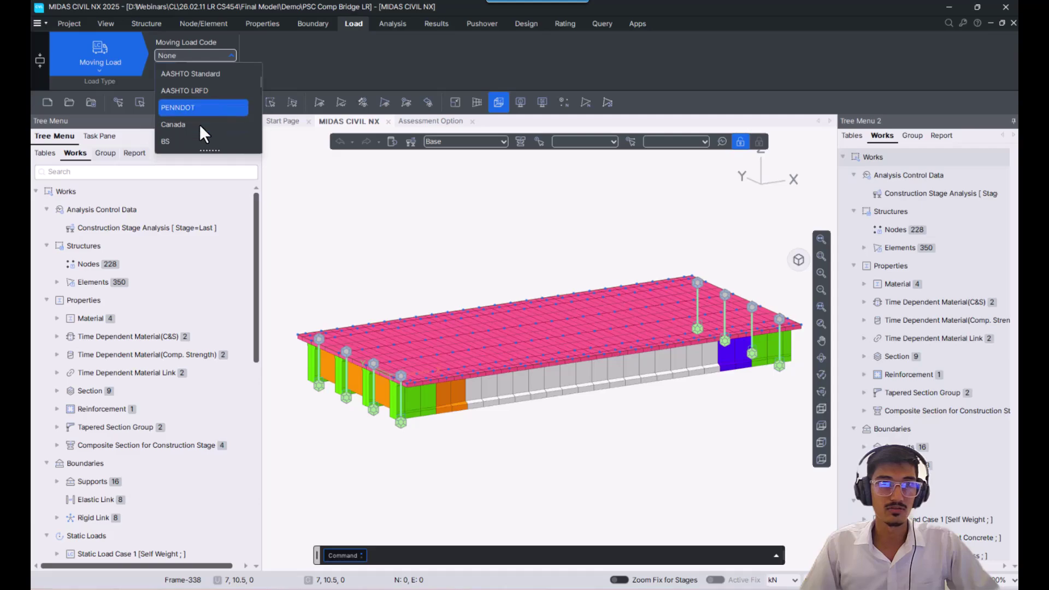
click(186, 125)
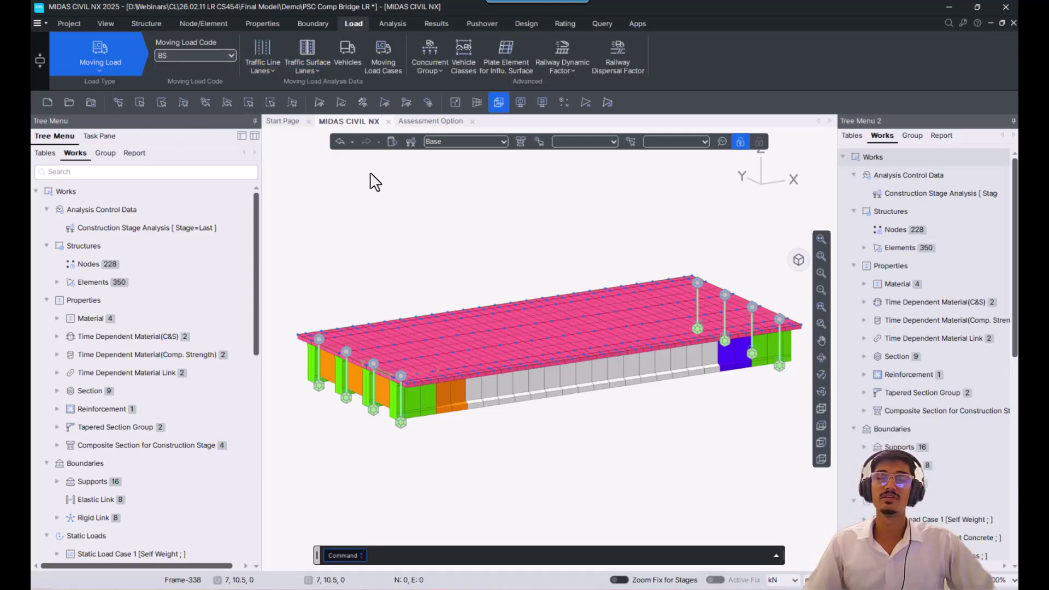
click(271, 63)
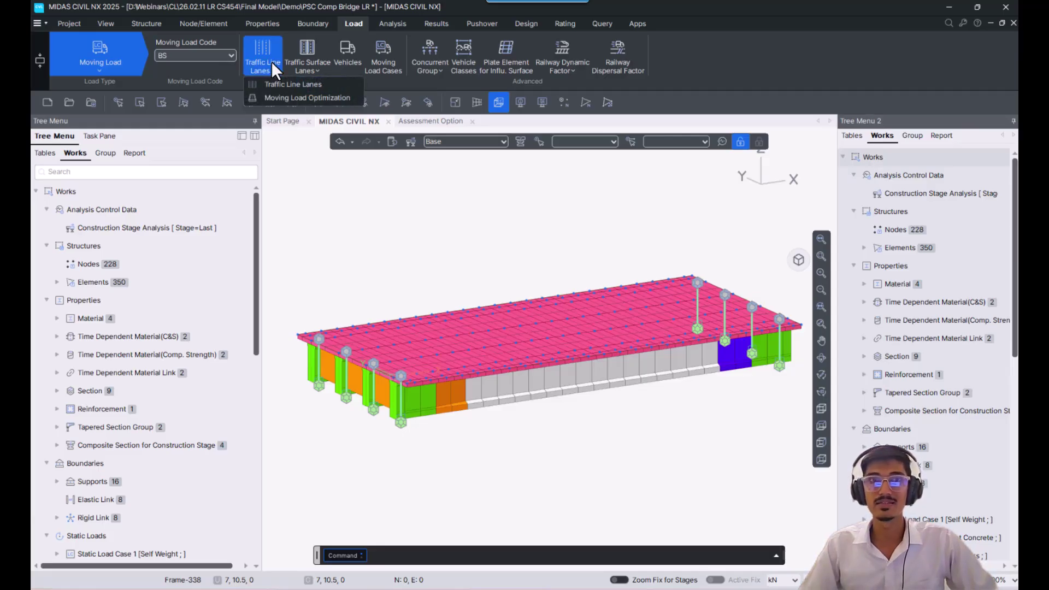
click(349, 63)
click(247, 34)
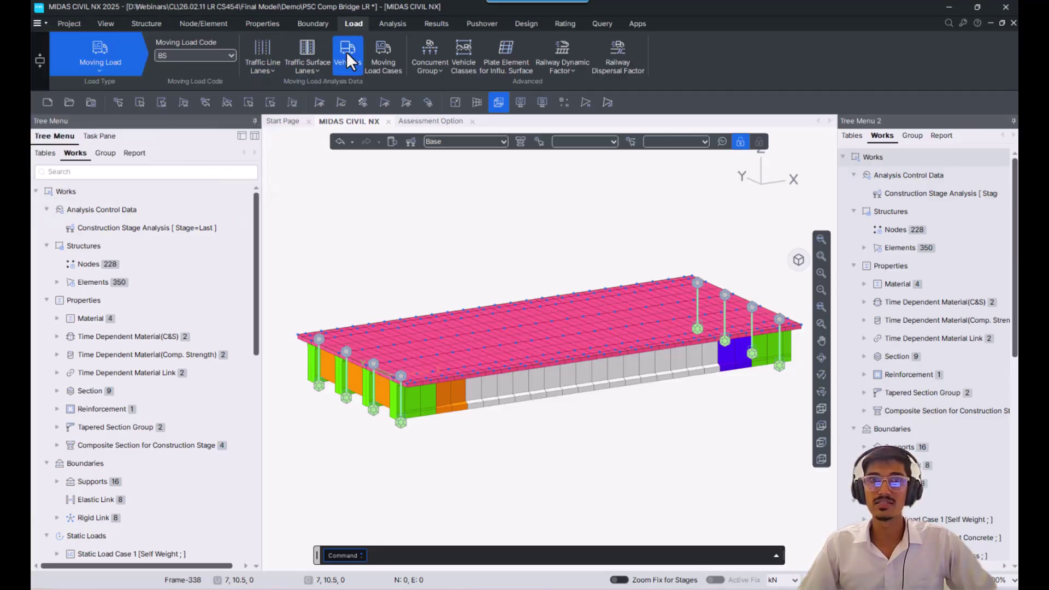
click(377, 66)
click(235, 34)
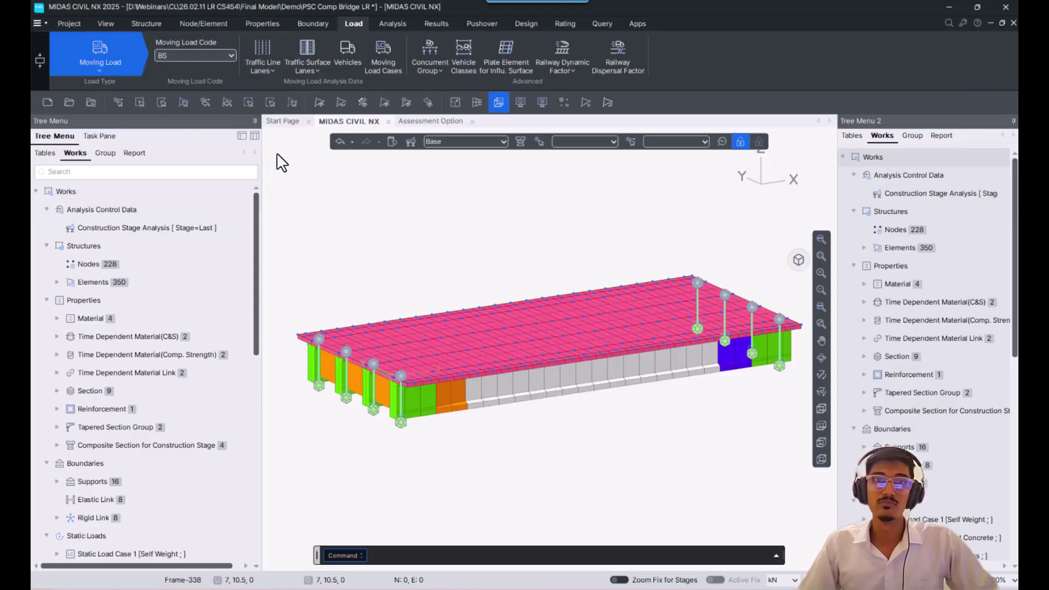
Step: Show the model as a wireframe grillage and turn off the display of all boundary items, including supports and links
click(494, 105)
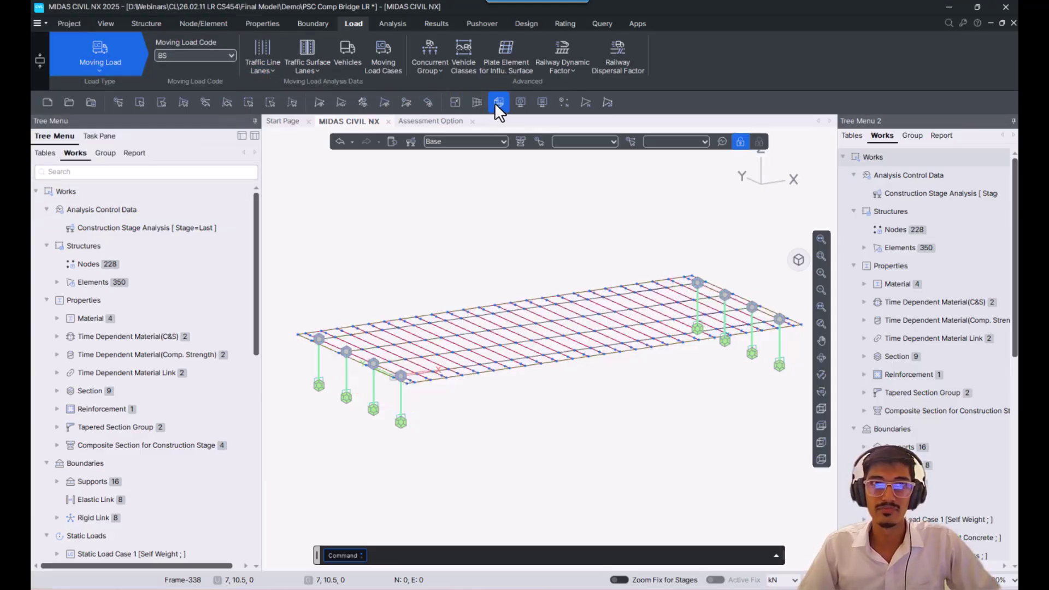
click(271, 65)
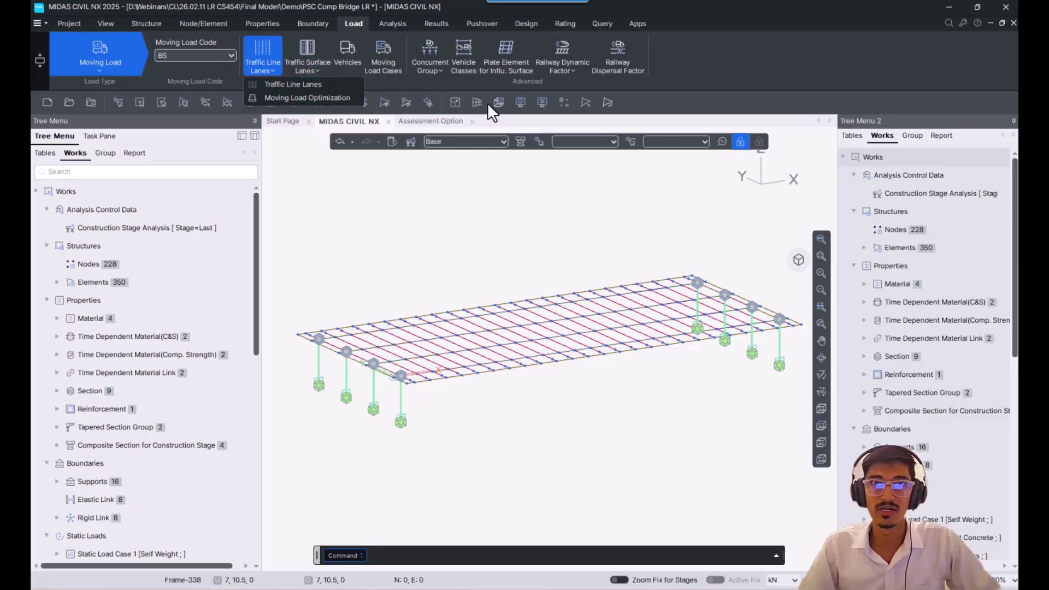
click(520, 103)
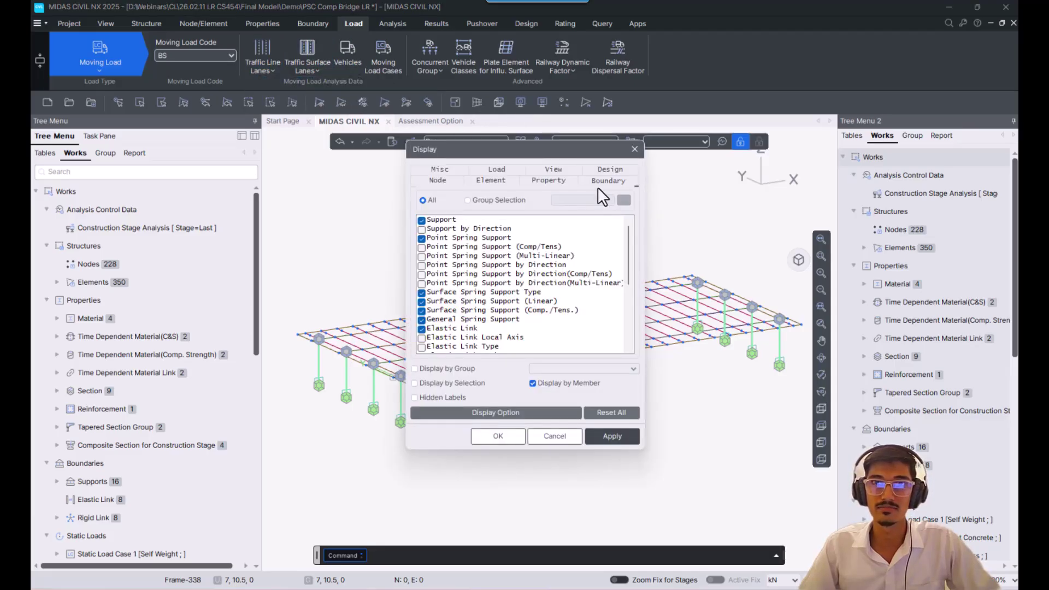
drag(462, 218, 464, 406)
click(415, 347)
click(498, 441)
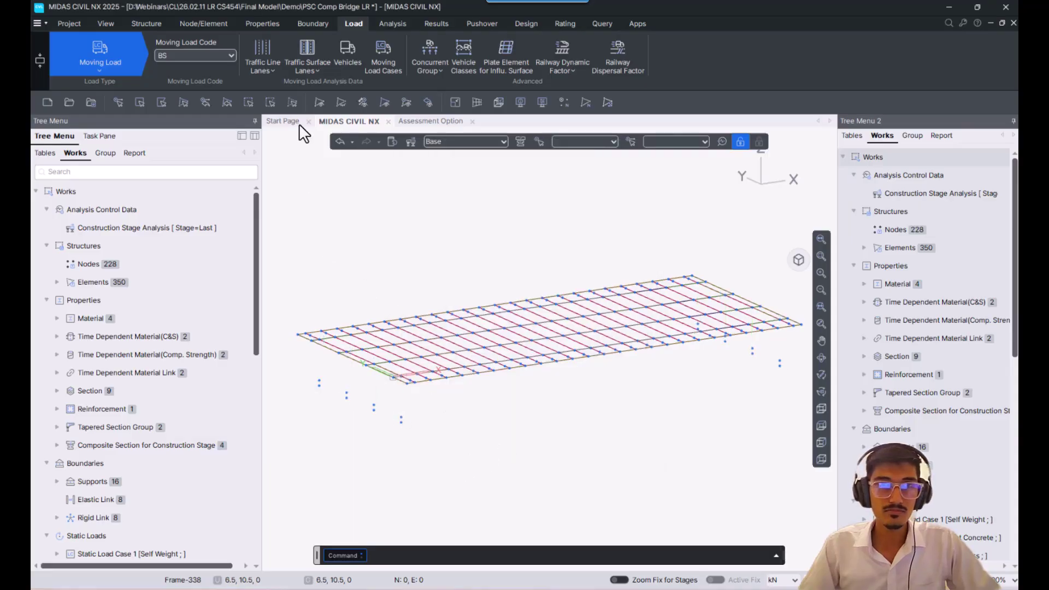
Step: Start a new roadway traffic line lane named Lane A and set its eccentricity to -1.5 m
click(263, 69)
click(268, 84)
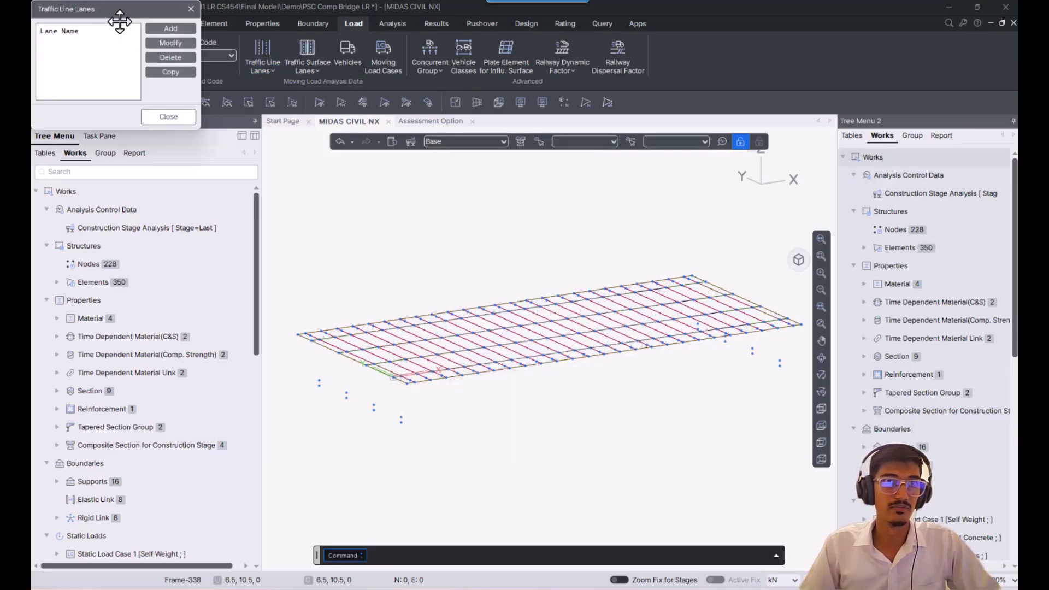
click(167, 29)
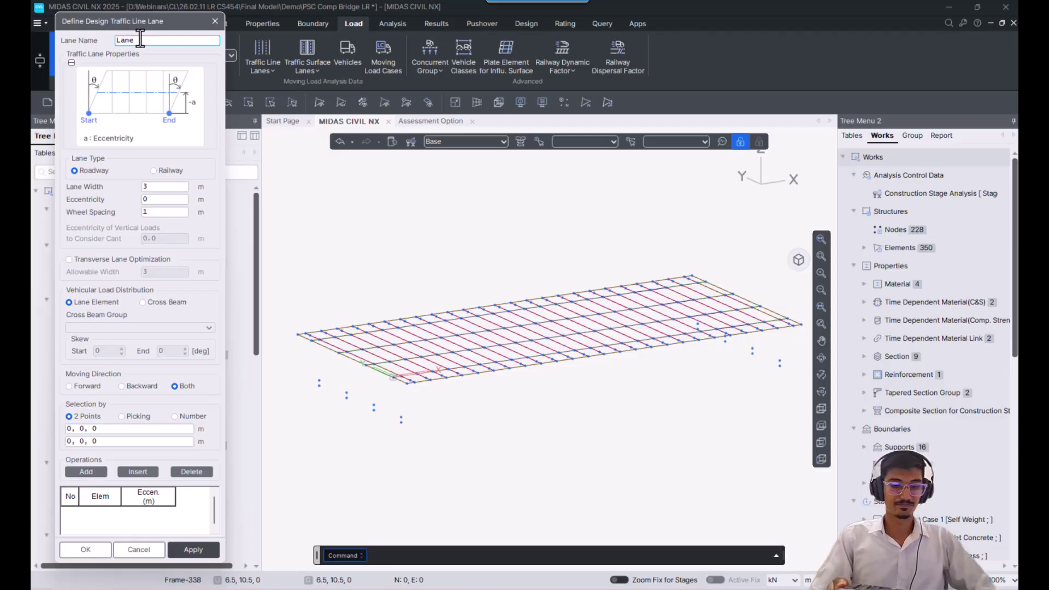
text(Lane)
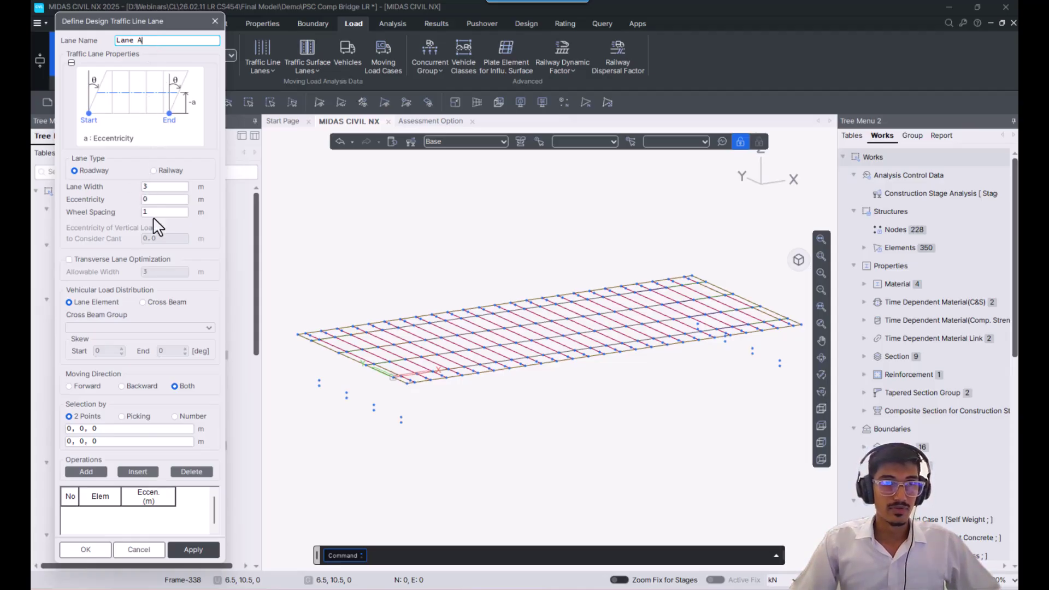
double_click(149, 199)
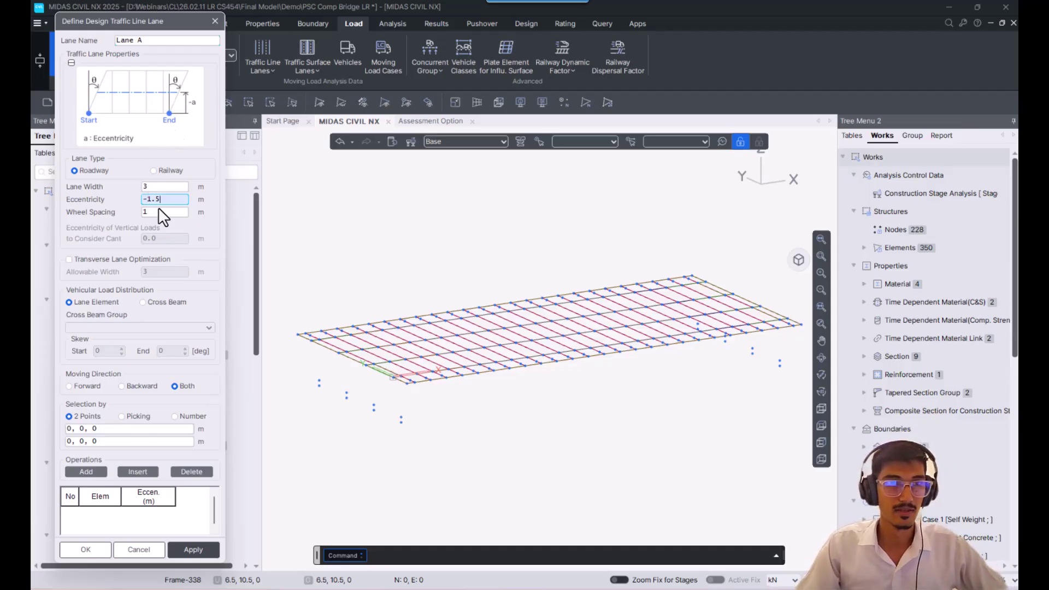
Step: Set Lane A's vehicular load distribution to Cross Beam with the Slab group, and check that structure group's elements in the model
click(172, 303)
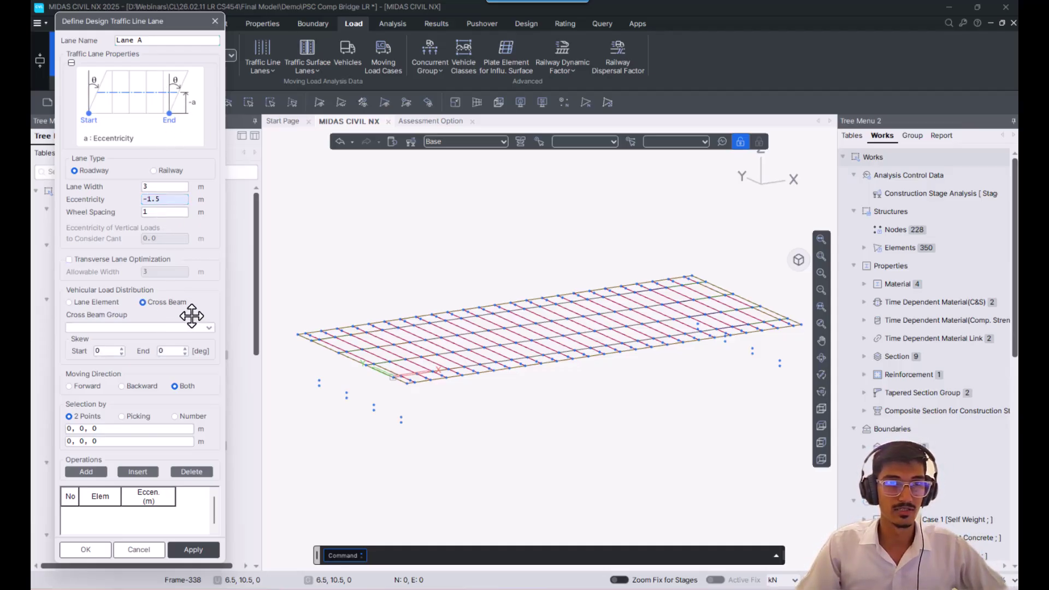
click(194, 329)
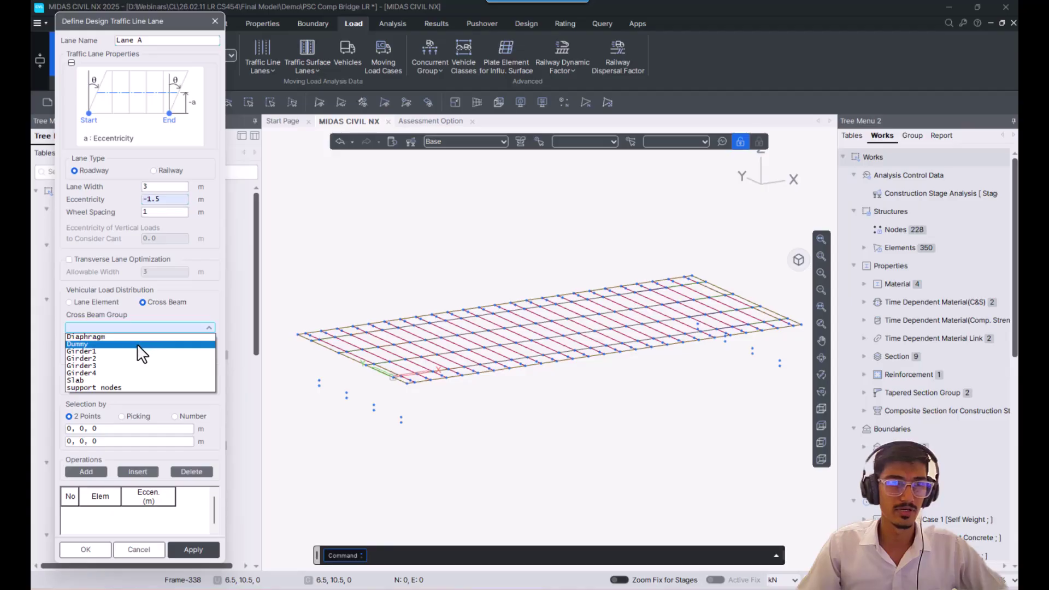
click(120, 379)
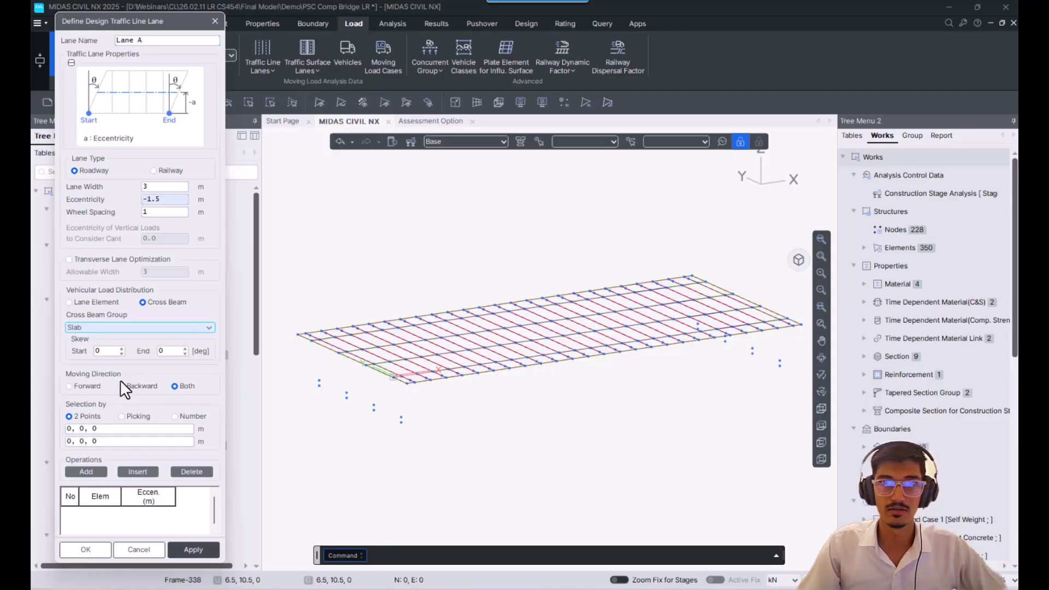
click(919, 136)
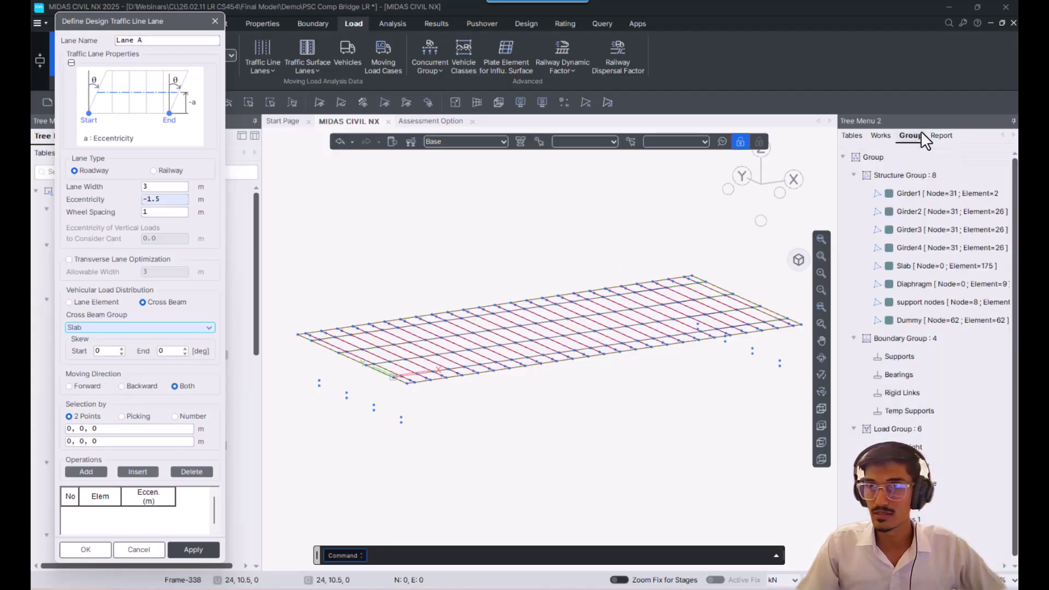
double_click(918, 265)
click(292, 103)
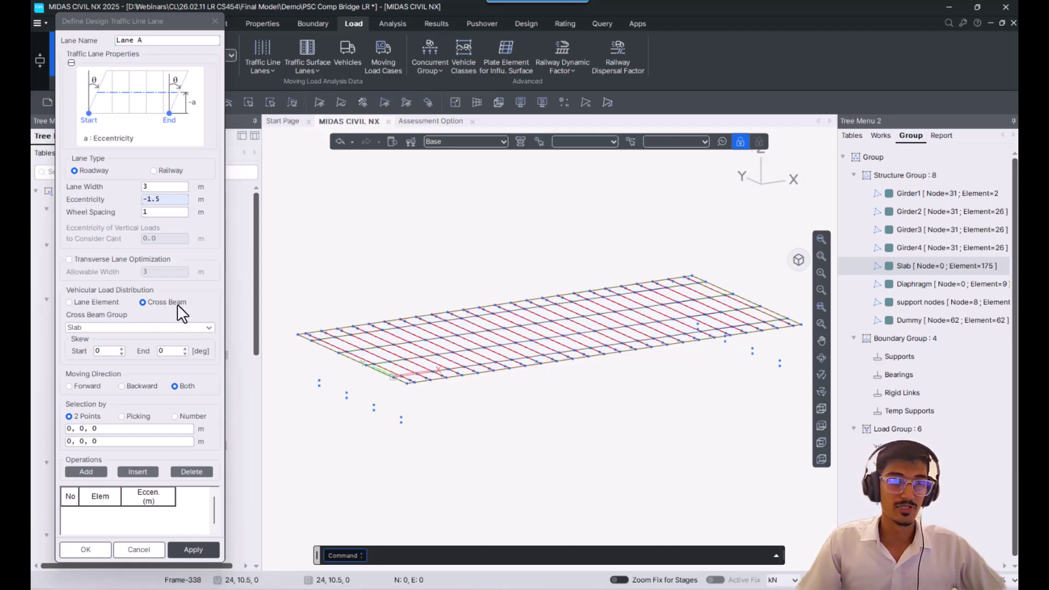
Step: Try to define Lane A's path by picking two points at opposite ends of the grillage
click(127, 430)
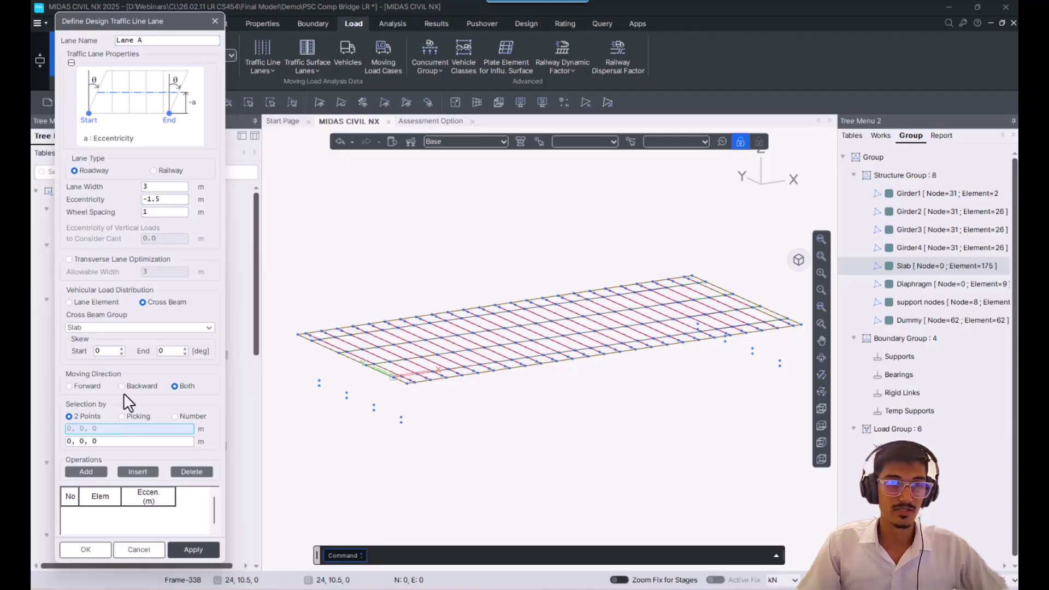
scroll(354, 368, up, 3)
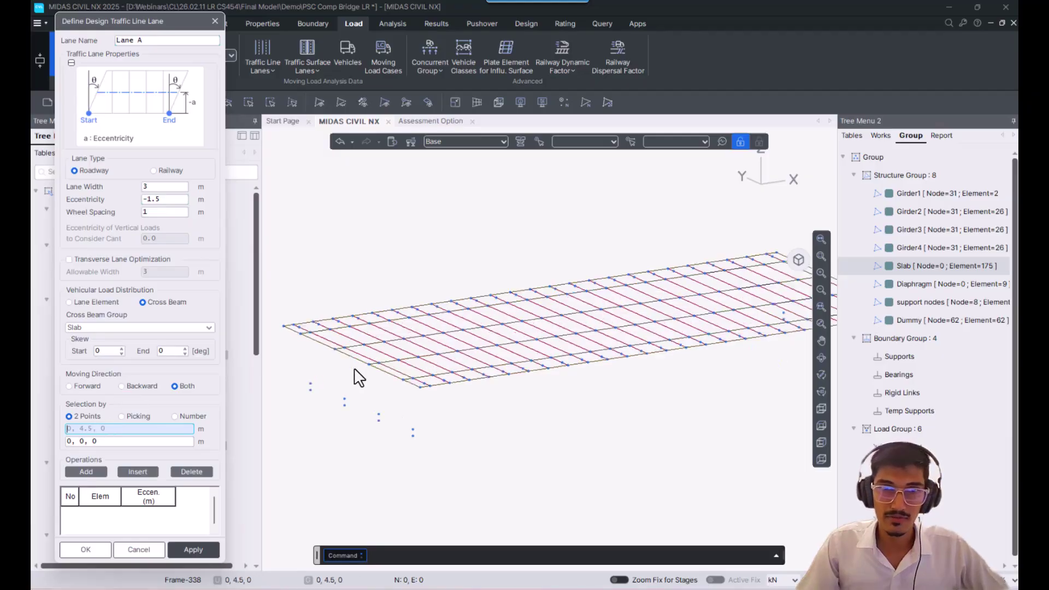
click(429, 385)
middle_drag(544, 351, 688, 366)
click(712, 371)
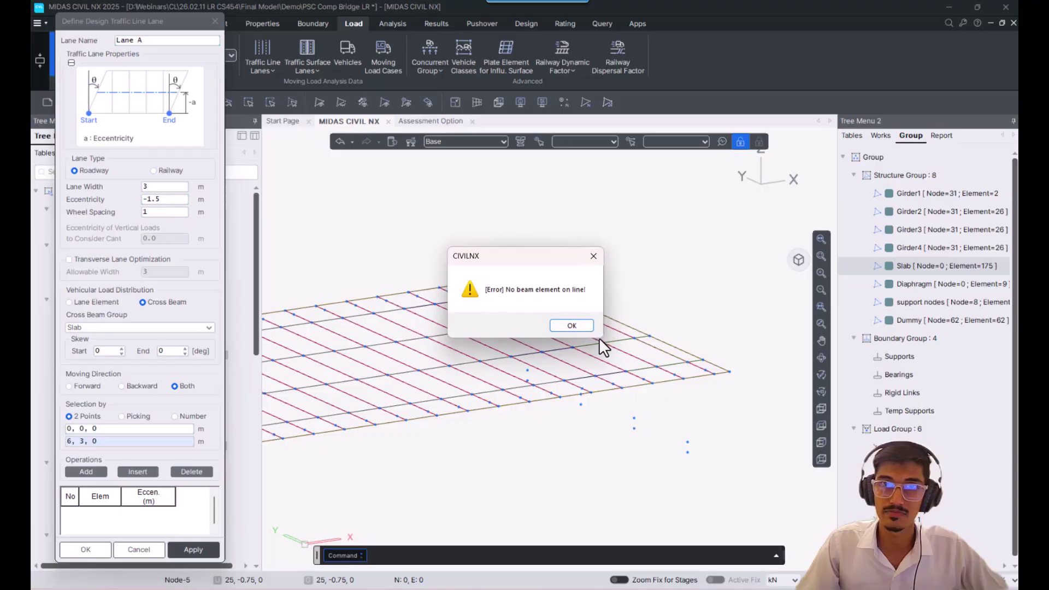
click(571, 325)
Step: Define Lane A's path by two points along the girder line from 0, 0, 0 to 25, 0, 0 and apply the lane
click(148, 428)
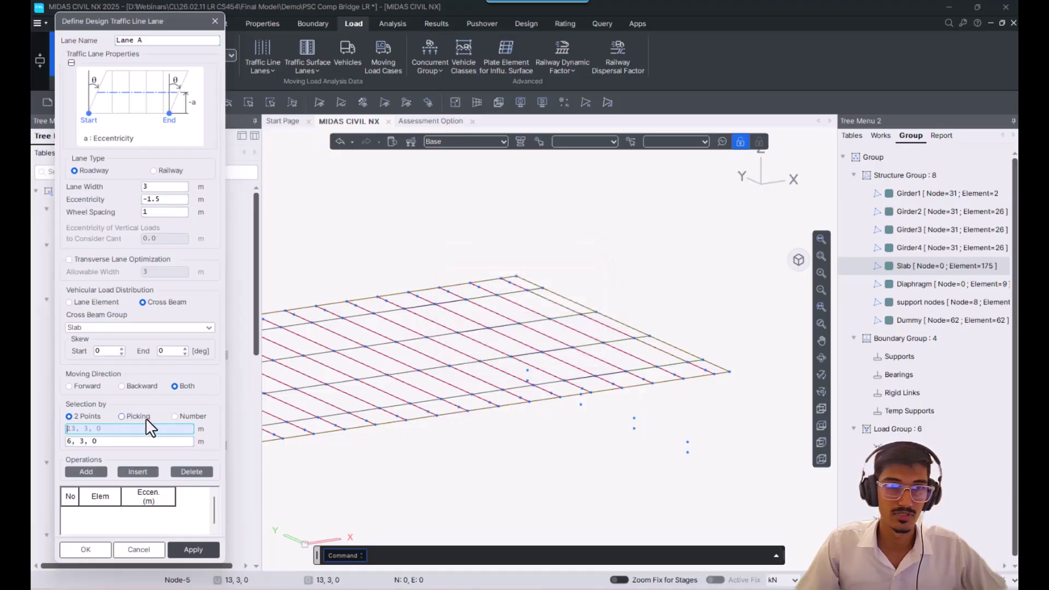
scroll(388, 425, down, 2)
middle_drag(532, 374, 718, 312)
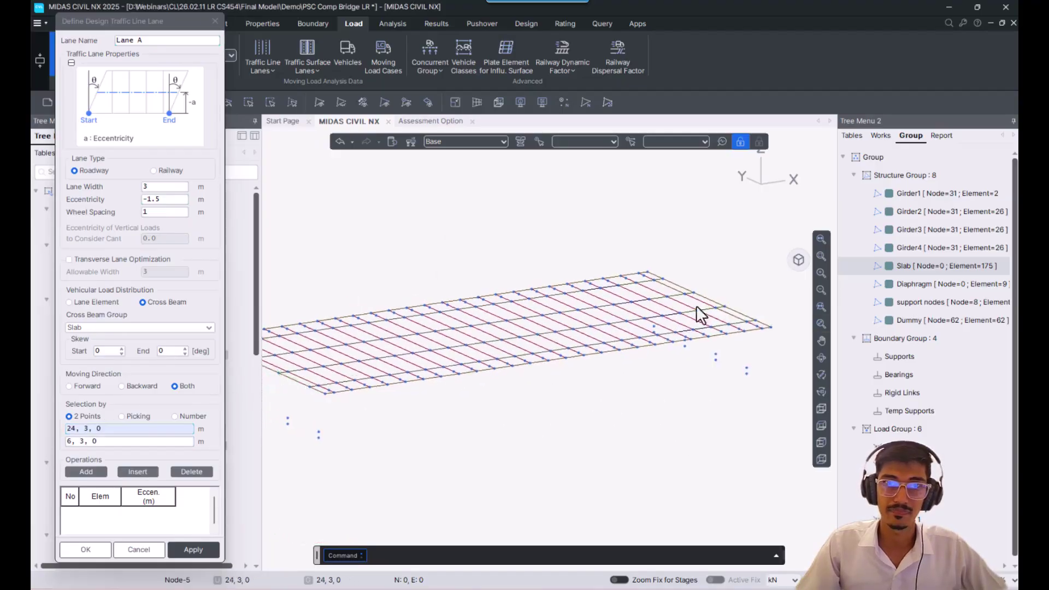
click(354, 381)
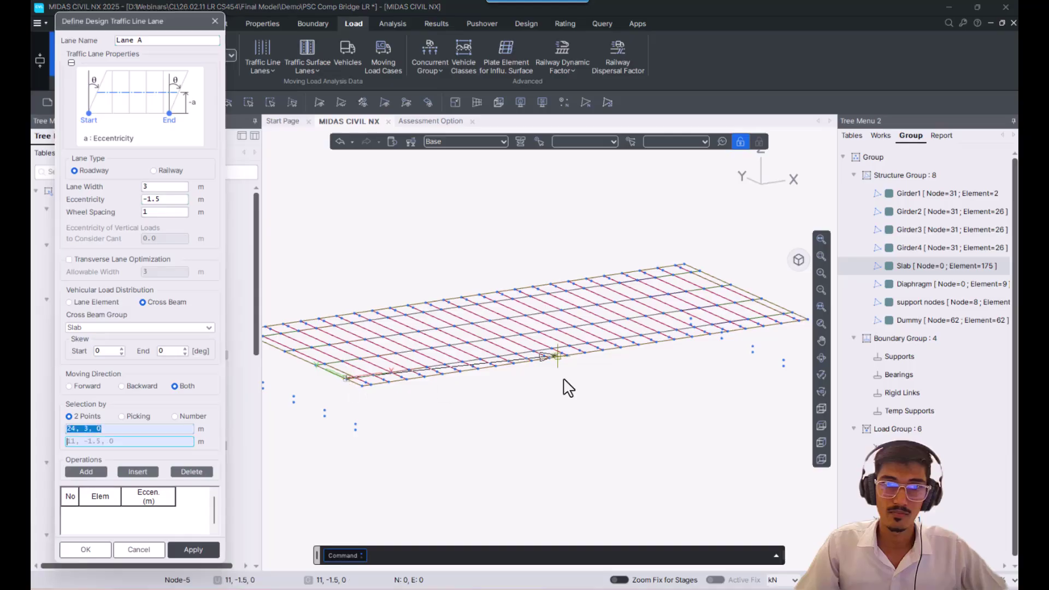
middle_drag(558, 386, 426, 382)
click(580, 334)
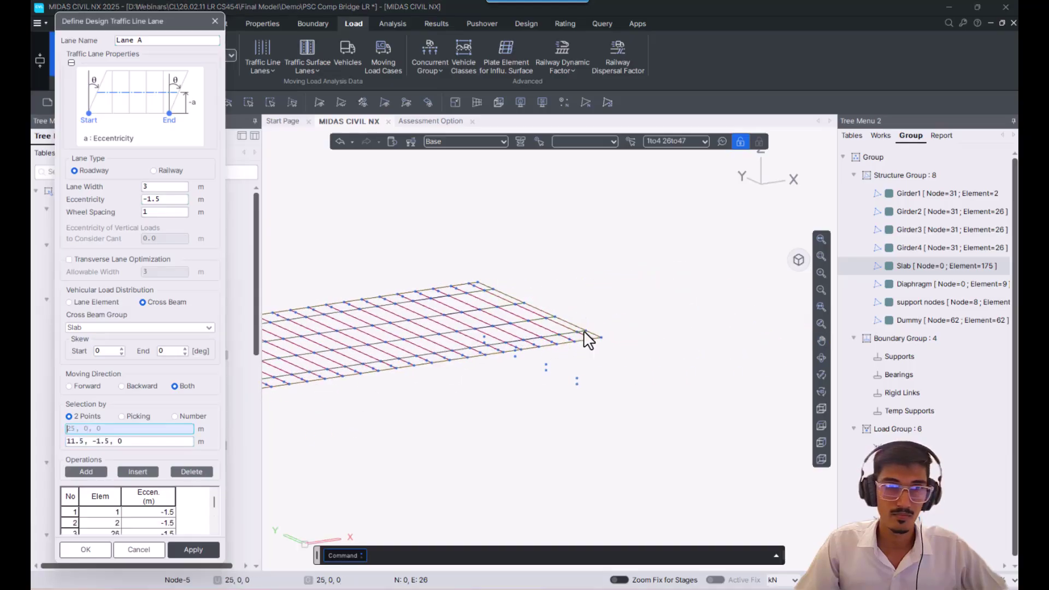
drag(175, 26, 189, 17)
click(210, 542)
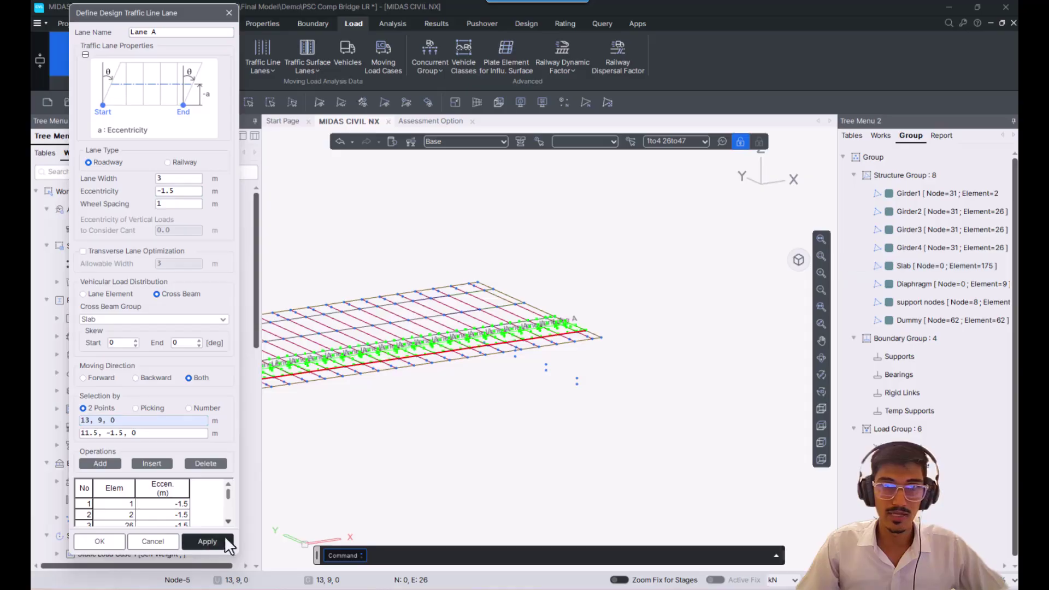
Step: Set up Lane B by renaming the lane, clearing its element list and setting the eccentricity to -4.5 m
middle_drag(413, 431, 609, 421)
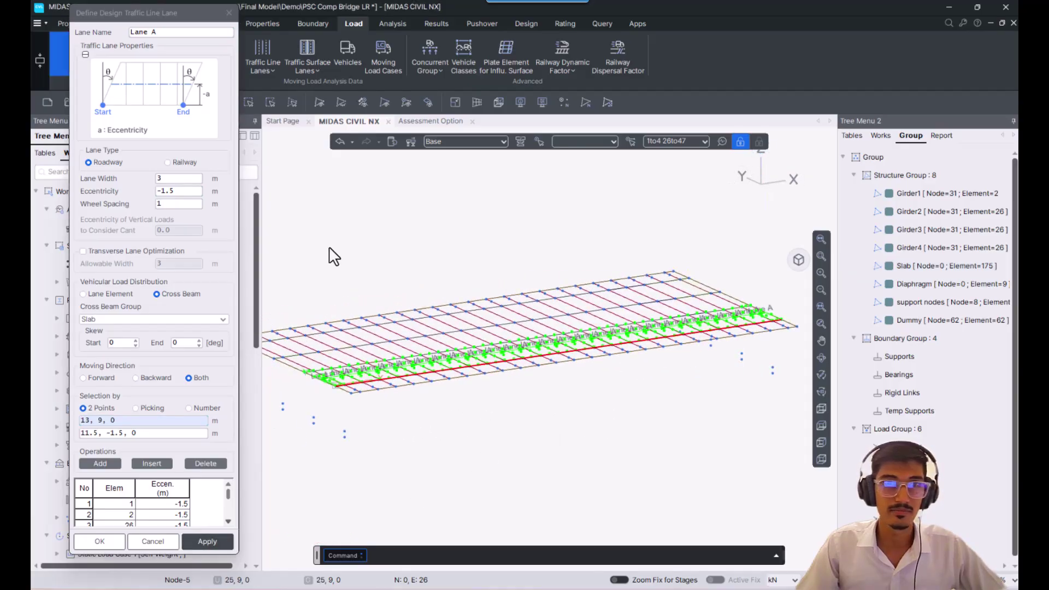
click(170, 33)
key(BackSpace)
text(B)
click(99, 481)
click(205, 463)
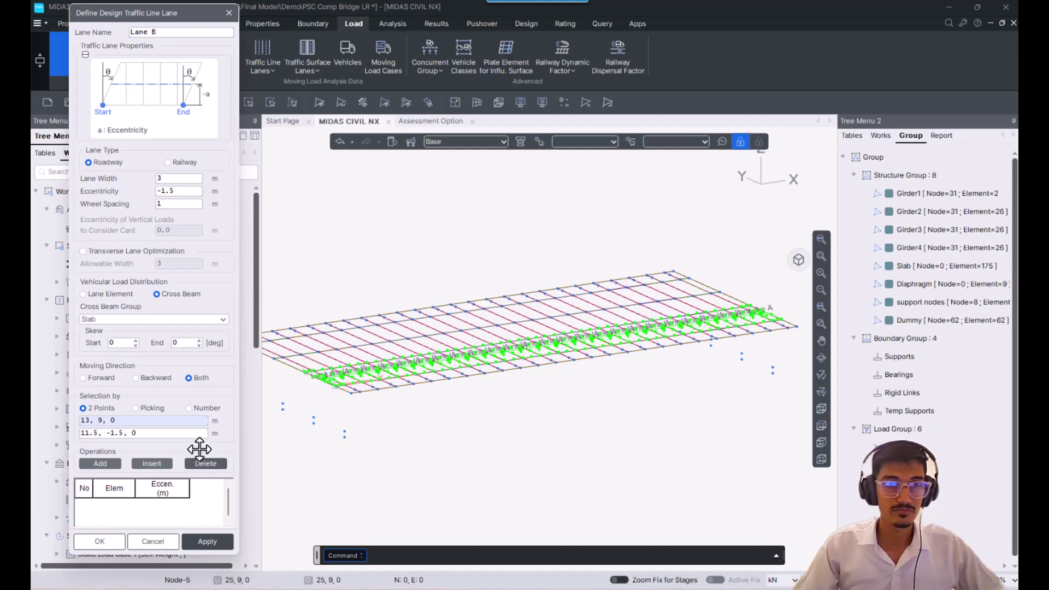
drag(183, 195, 106, 192)
text(-)
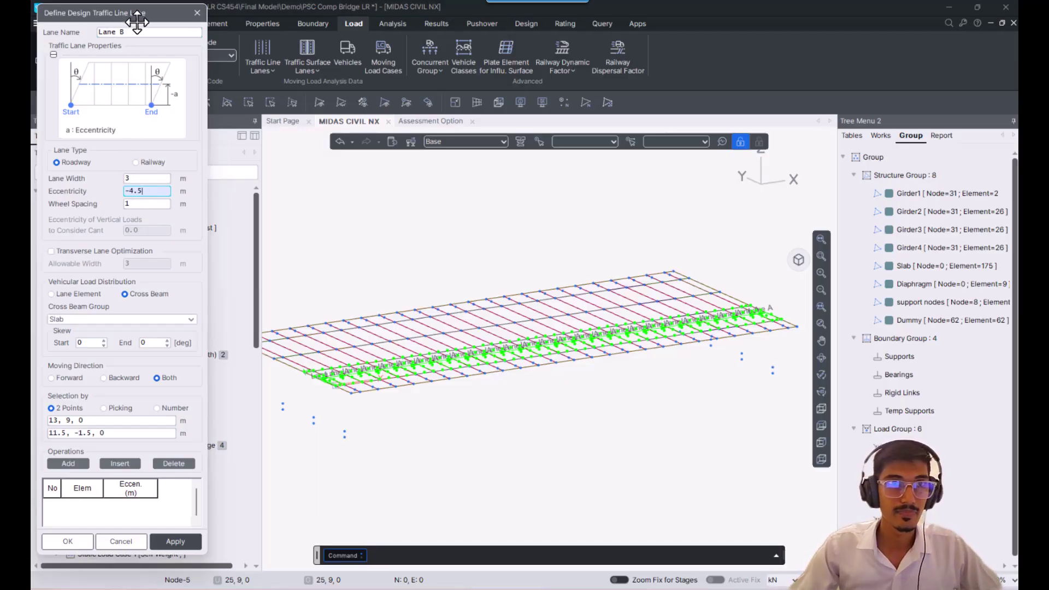
Step: Define Lane B's path by two points from 0, 0, 0 to 25, 0, 0 along the same girder line and apply the lane
drag(138, 21, 179, 30)
click(143, 429)
scroll(307, 386, up, 3)
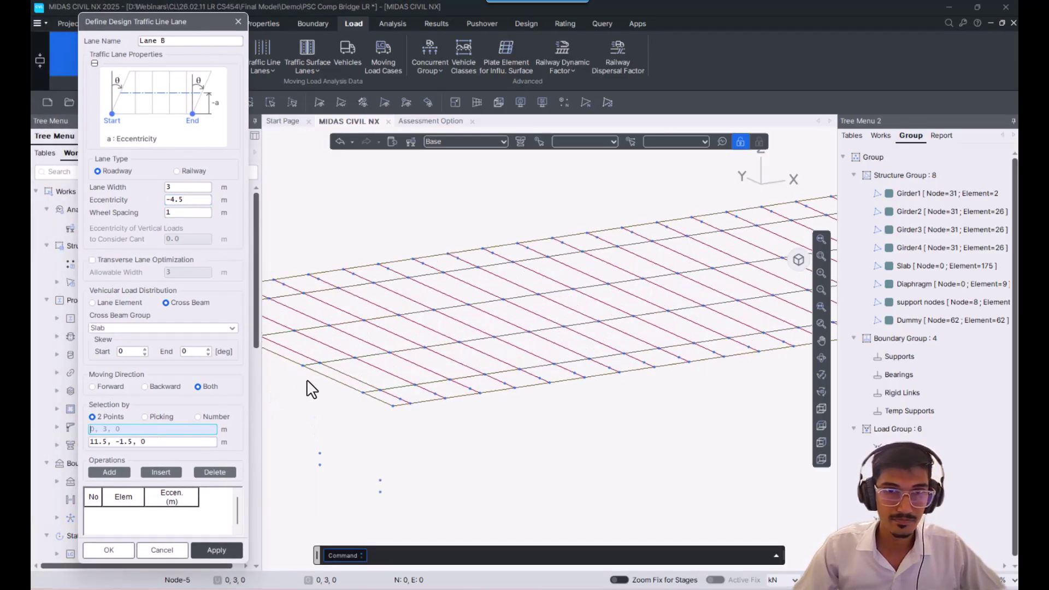
click(365, 397)
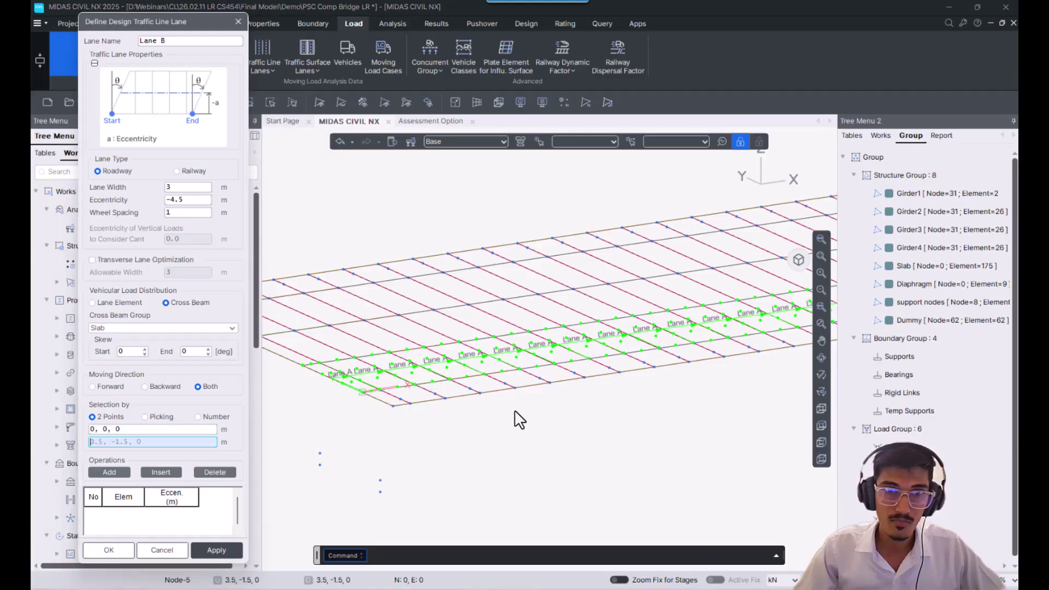
middle_drag(454, 430, 620, 438)
middle_drag(683, 445, 431, 472)
middle_drag(764, 401, 481, 451)
scroll(573, 431, down, 2)
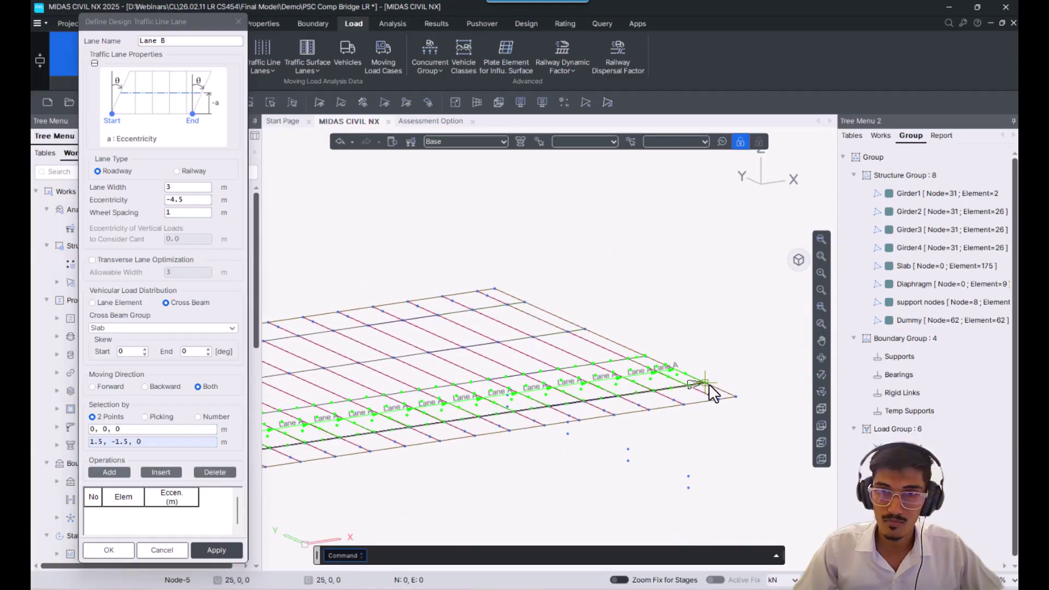
click(710, 393)
click(213, 550)
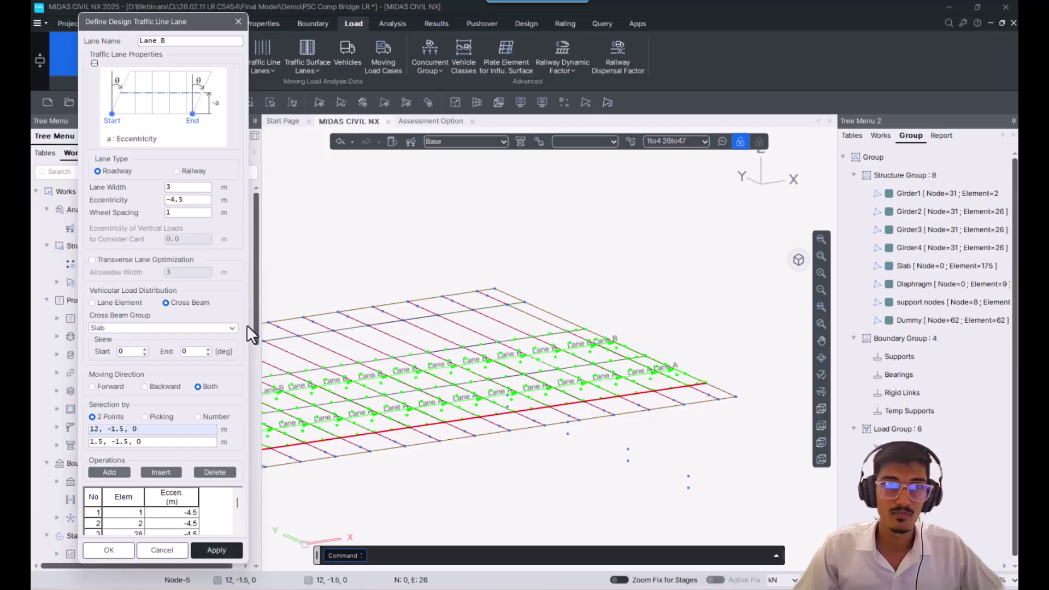
Step: Set up Lane C by renaming the lane, clearing its element list and setting the eccentricity to -7.5 m
click(200, 41)
key(BackSpace)
text(C)
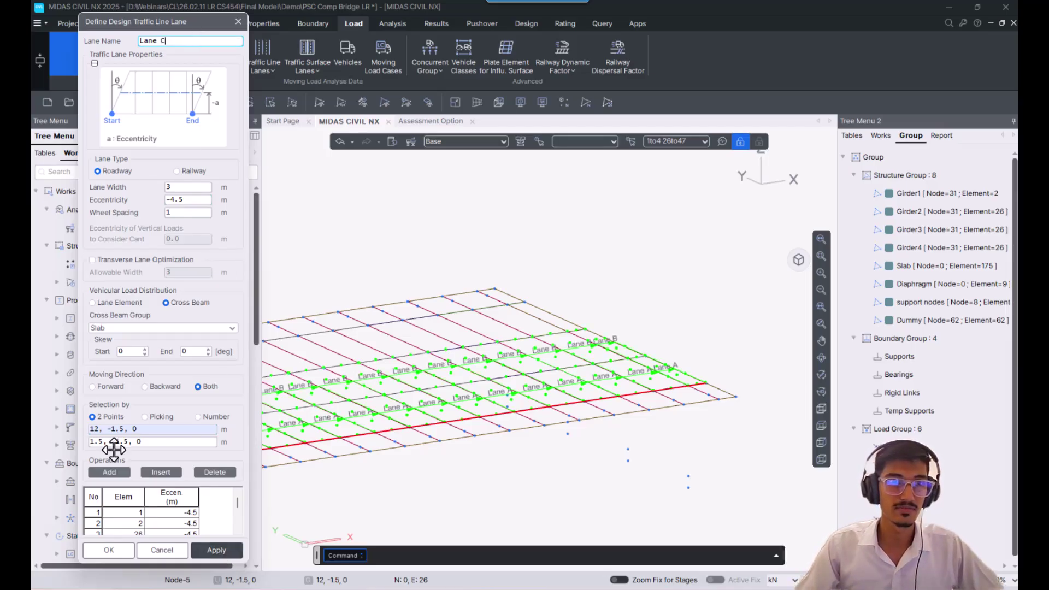
click(94, 498)
click(213, 472)
click(186, 187)
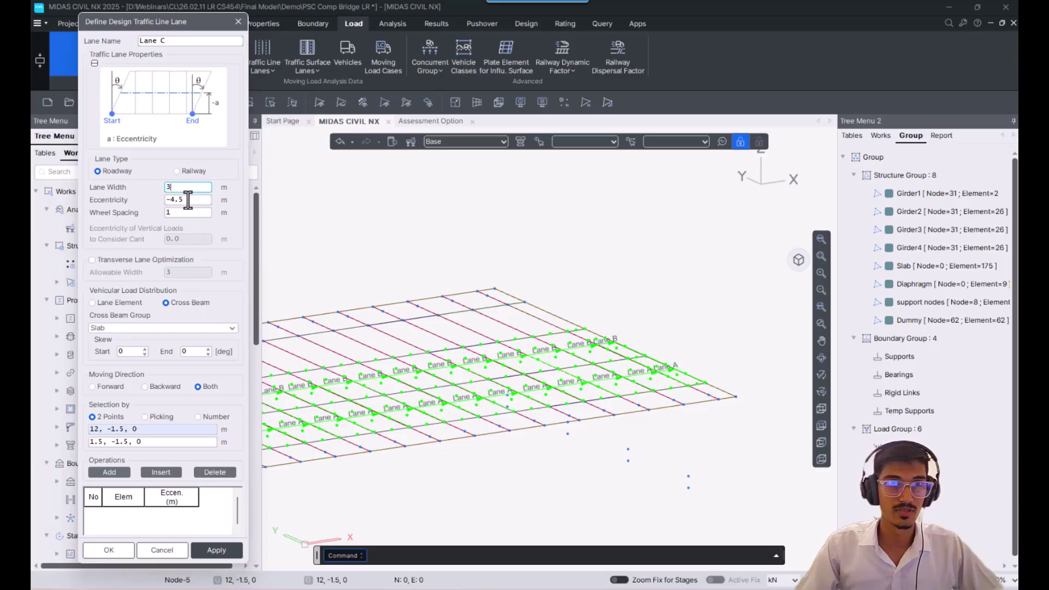
drag(167, 202, 194, 210)
text(-7.5)
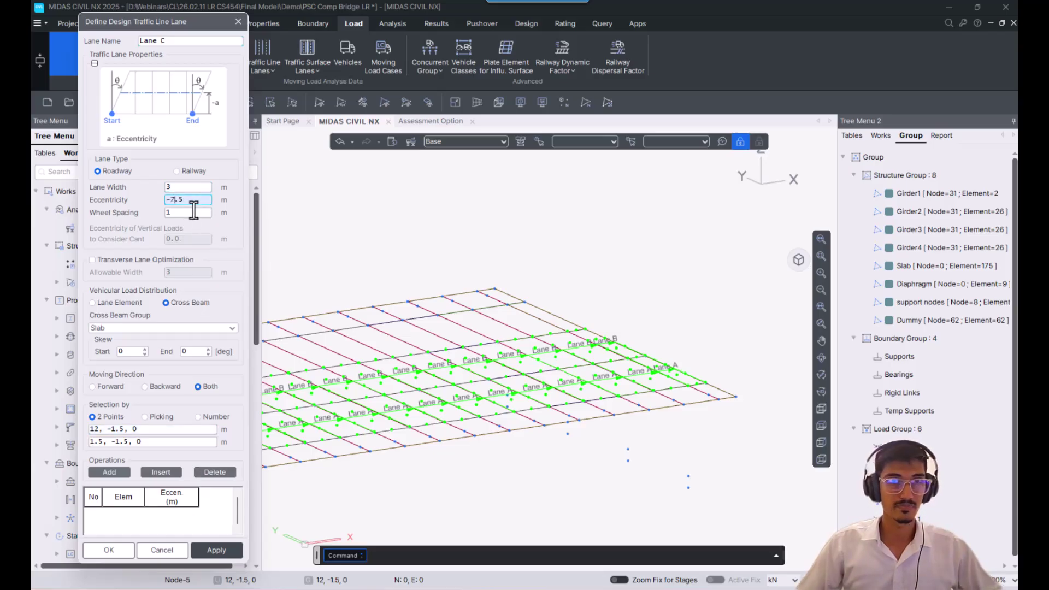
Step: Define Lane C's path by two points from 0, 0, 0 to the far end of the same girder line and apply the lane
click(164, 429)
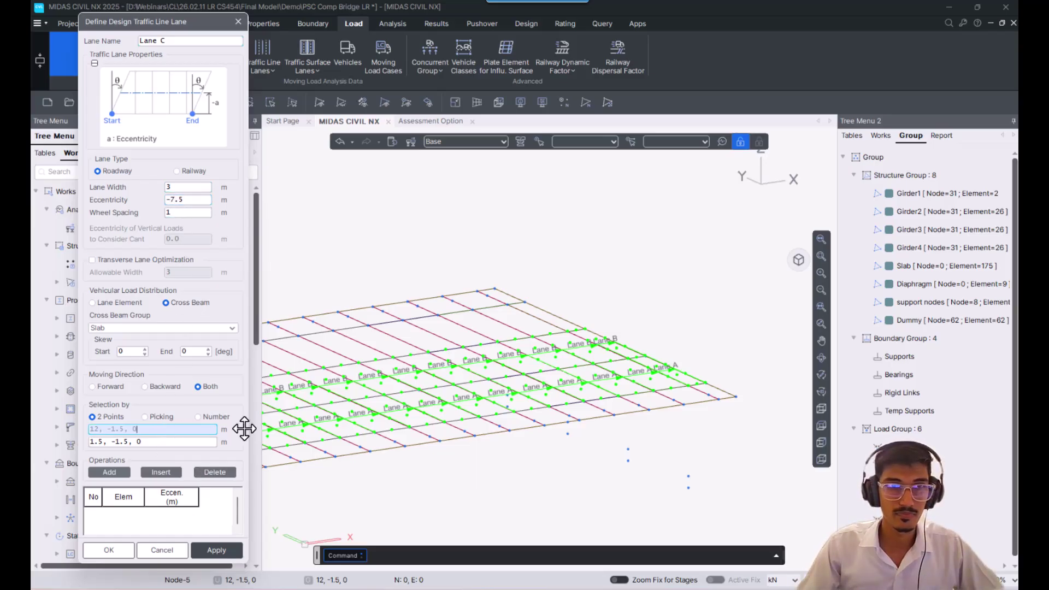
scroll(331, 452, down, 3)
middle_drag(429, 385, 706, 272)
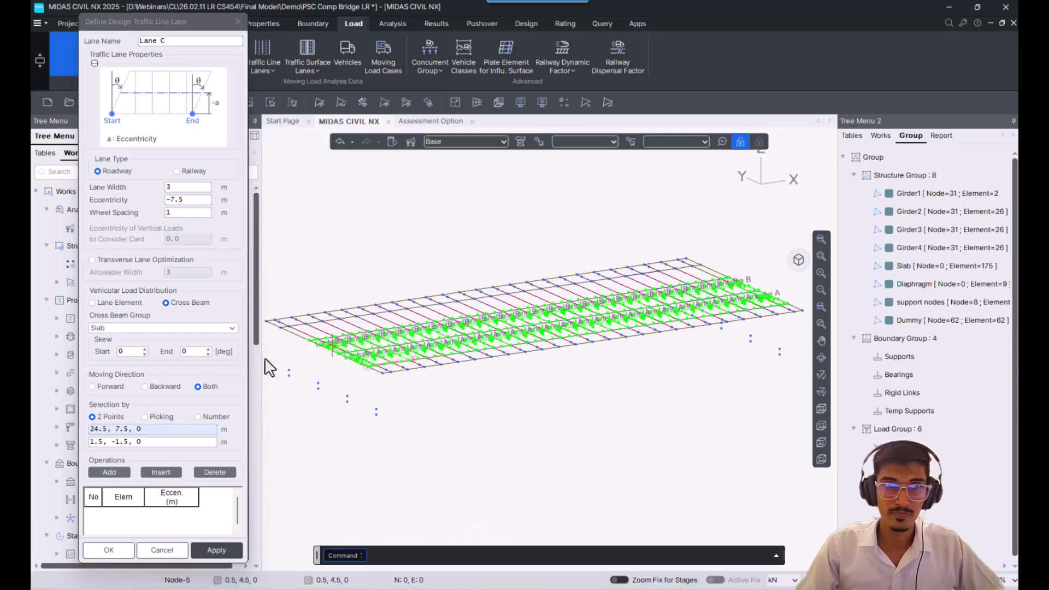
scroll(297, 379, up, 3)
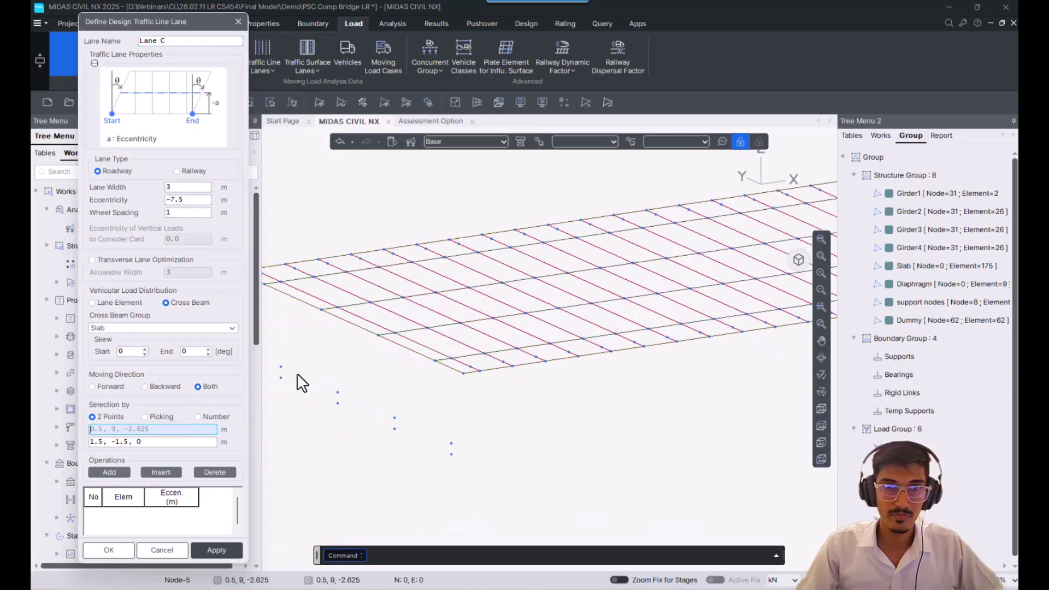
click(435, 361)
middle_drag(599, 374, 328, 438)
middle_drag(680, 307, 357, 384)
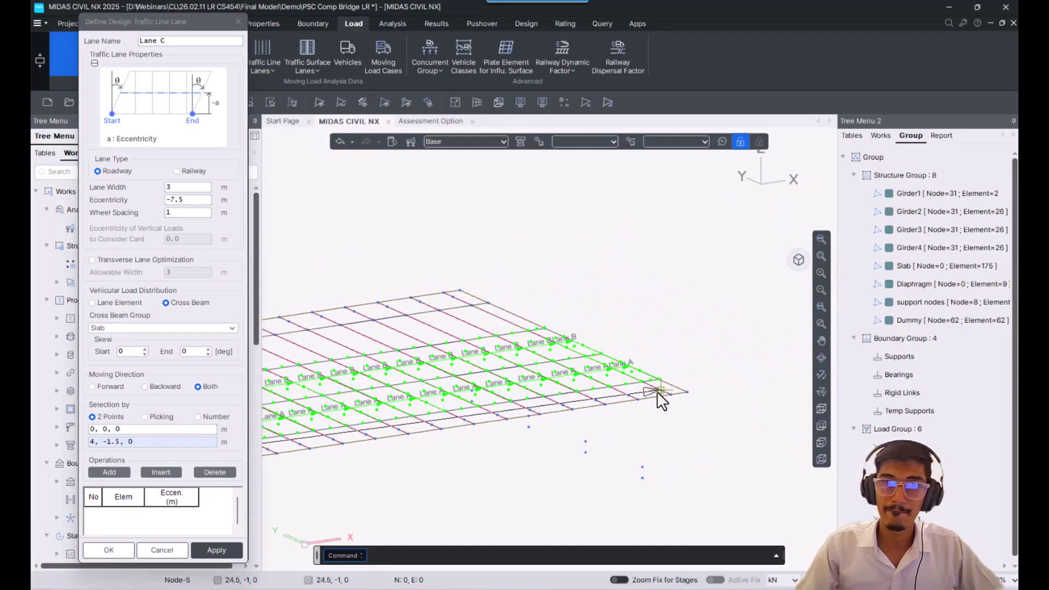
click(659, 380)
click(209, 549)
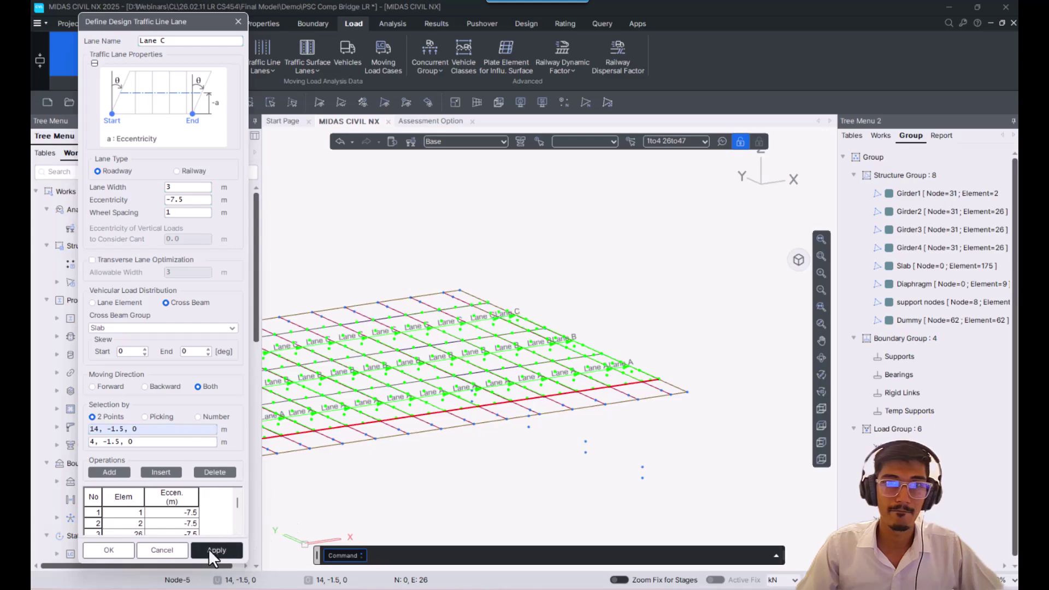
Step: Close the lane definition and review the traffic line lanes on the whole grillage and in the model's moving load data
click(164, 550)
click(219, 128)
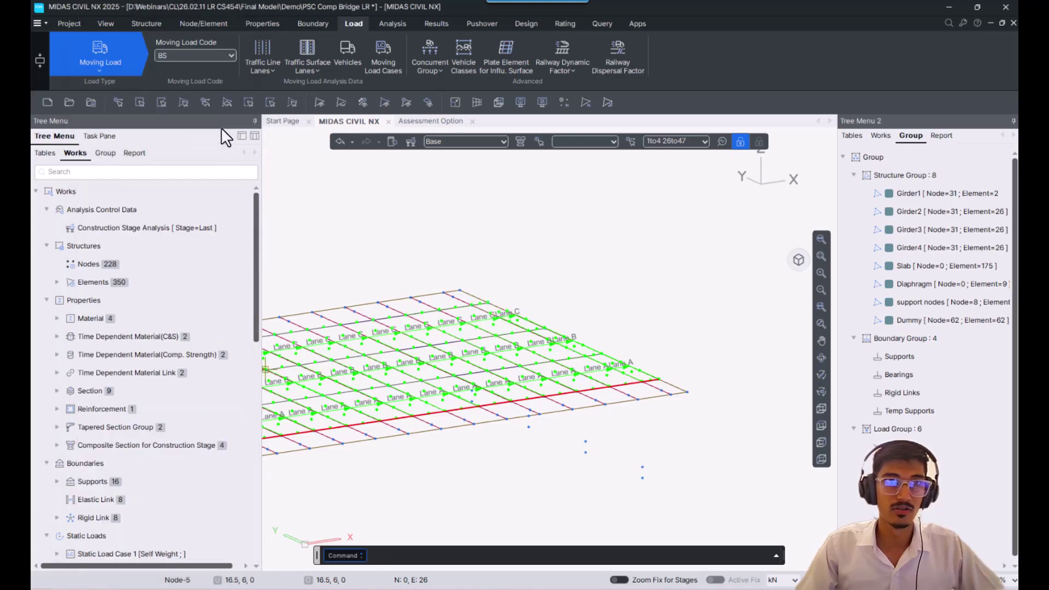
click(821, 240)
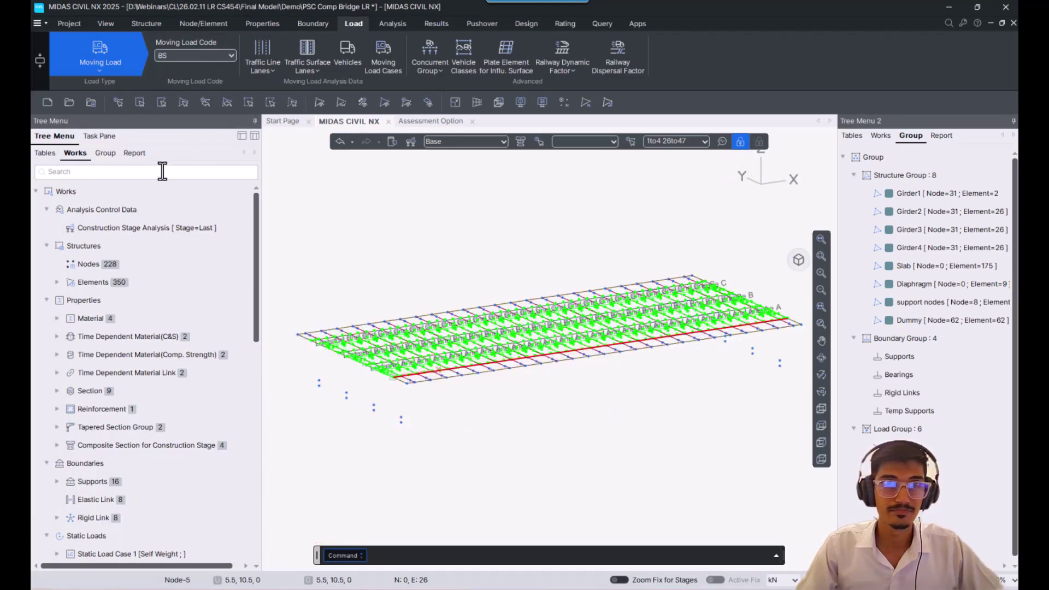
scroll(205, 395, down, 9)
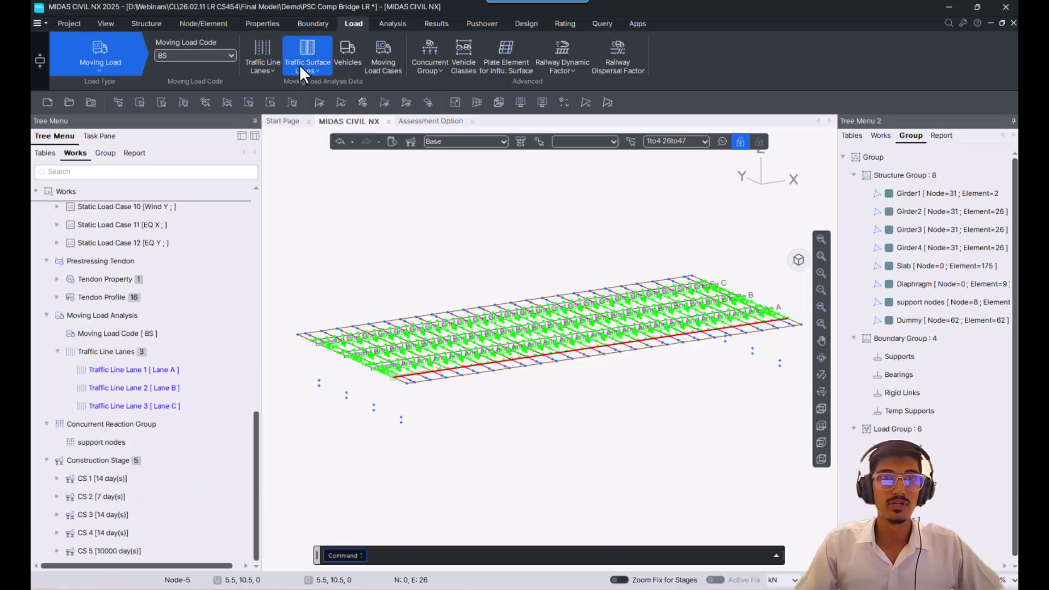
Step: Add a CS 454 Assessment standard vehicle of load type ALL MODEL 1 with sub type A-4AXLE
click(340, 63)
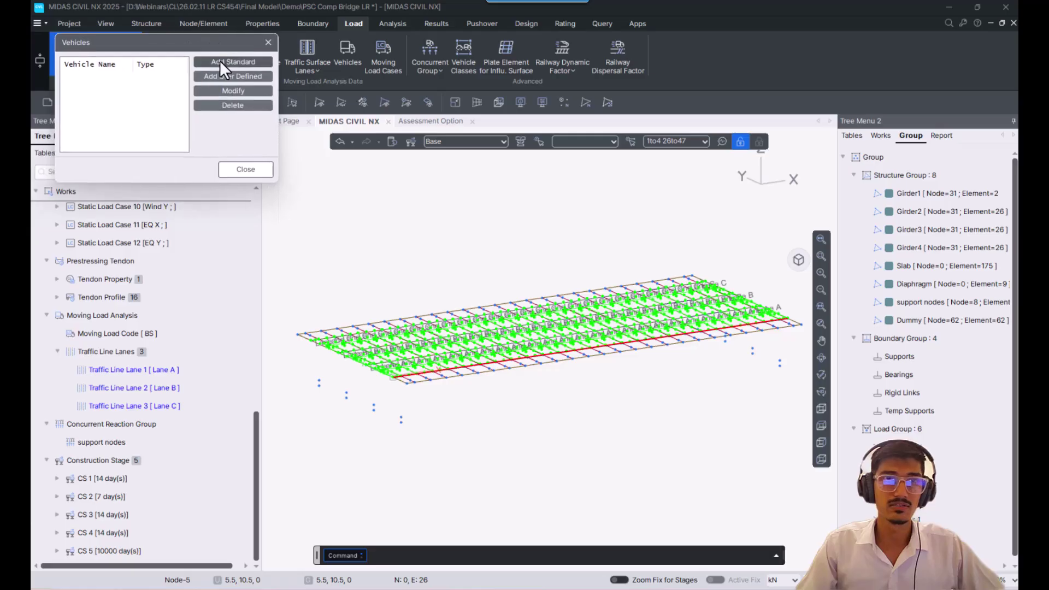
click(219, 61)
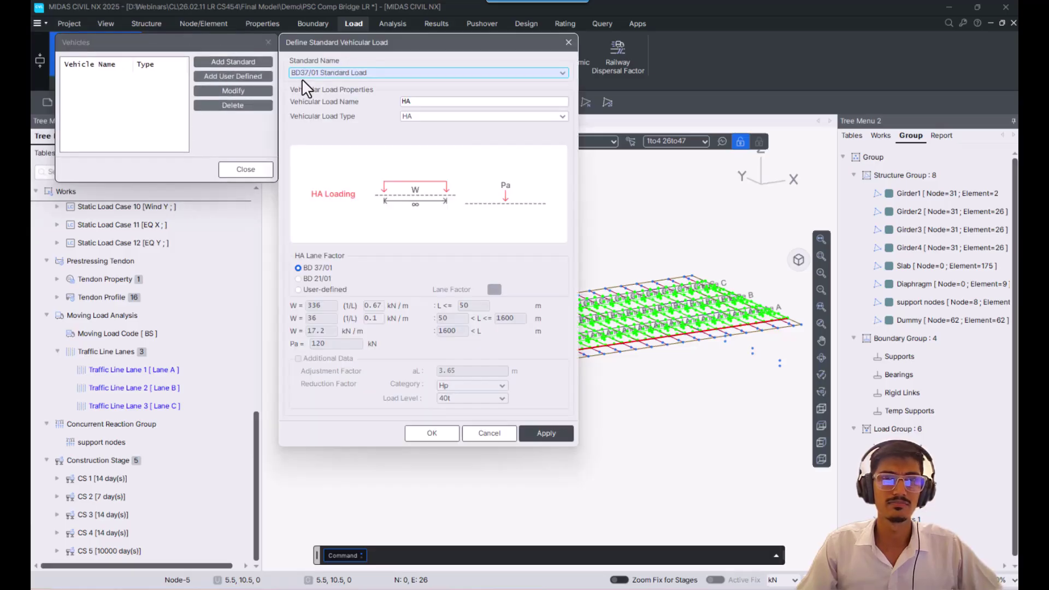
drag(375, 42, 473, 73)
click(522, 103)
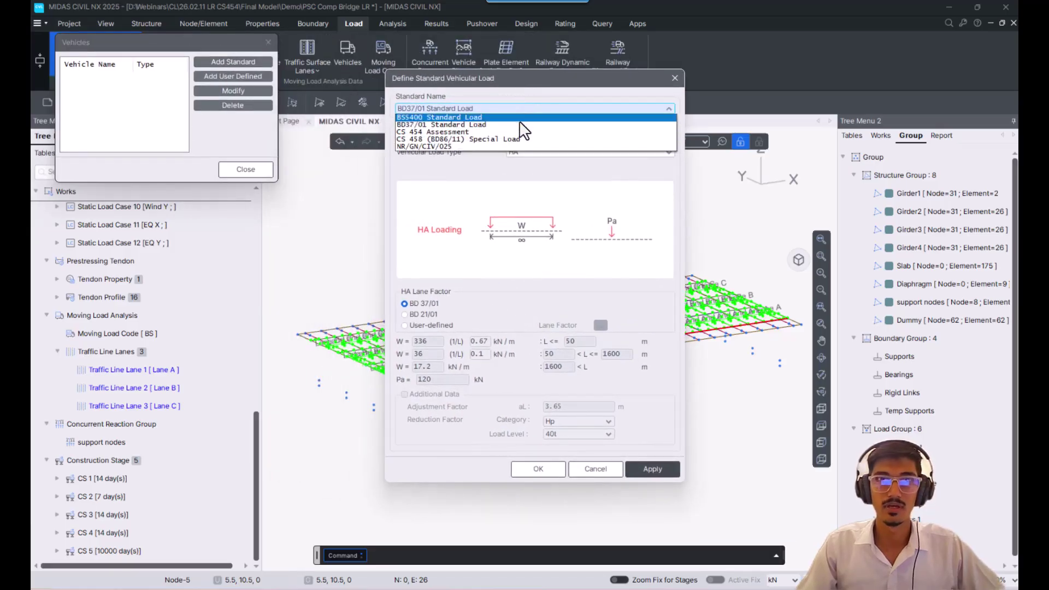
click(492, 133)
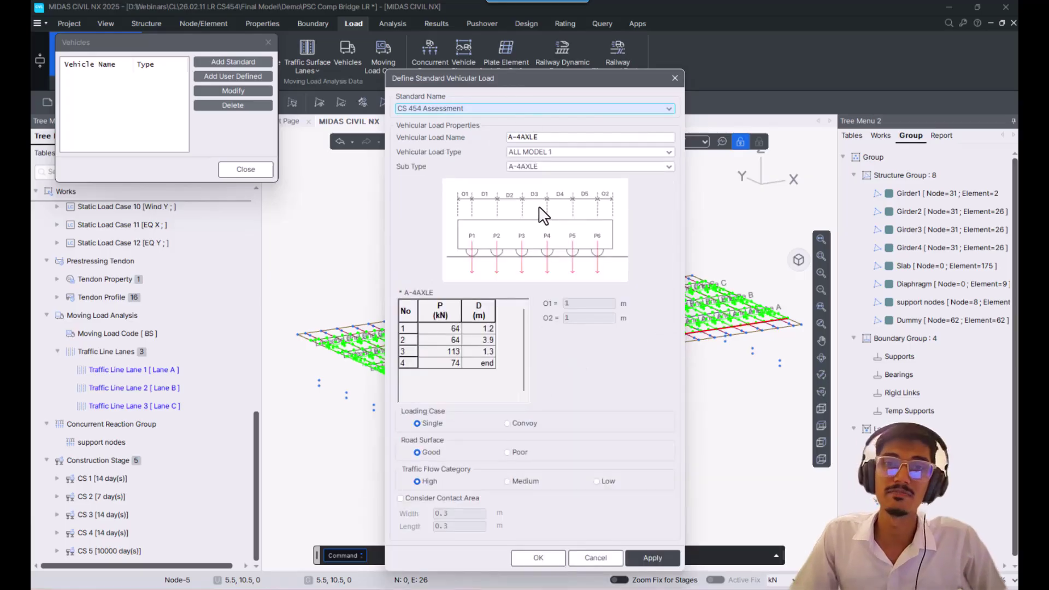
drag(568, 124, 577, 75)
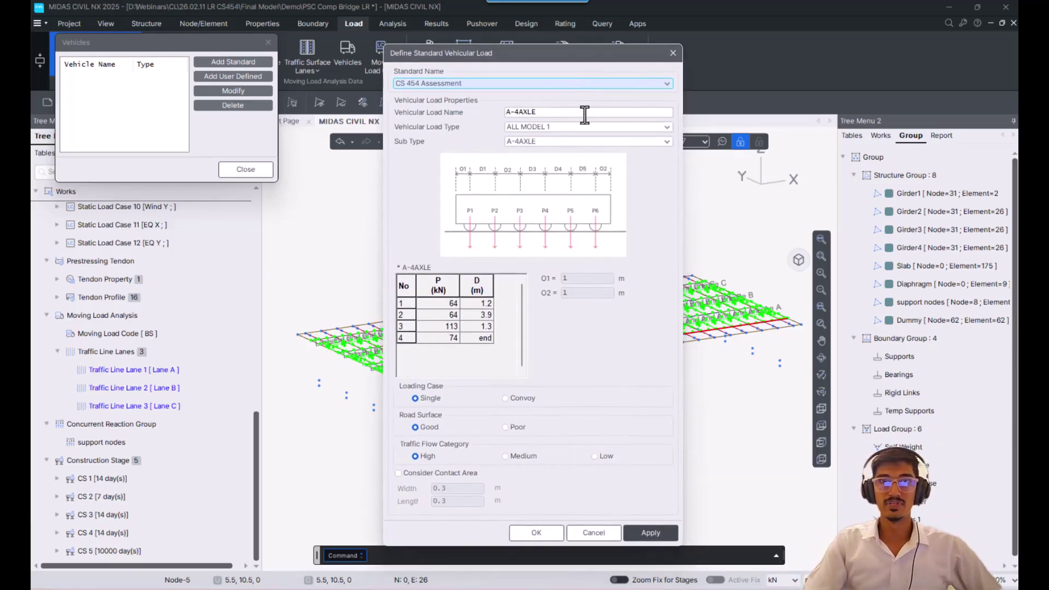
click(580, 112)
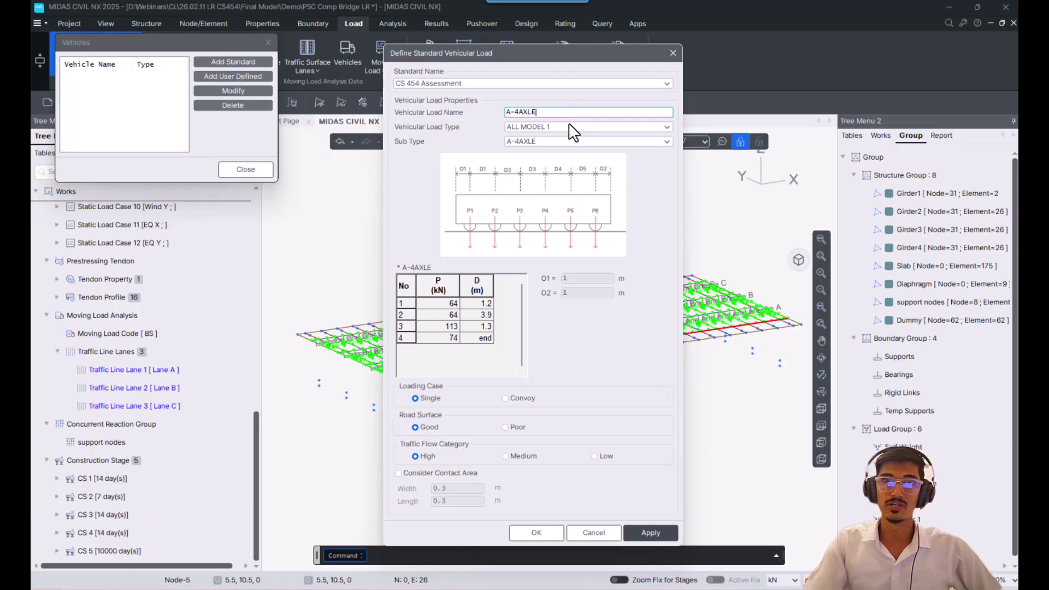
click(571, 127)
click(570, 127)
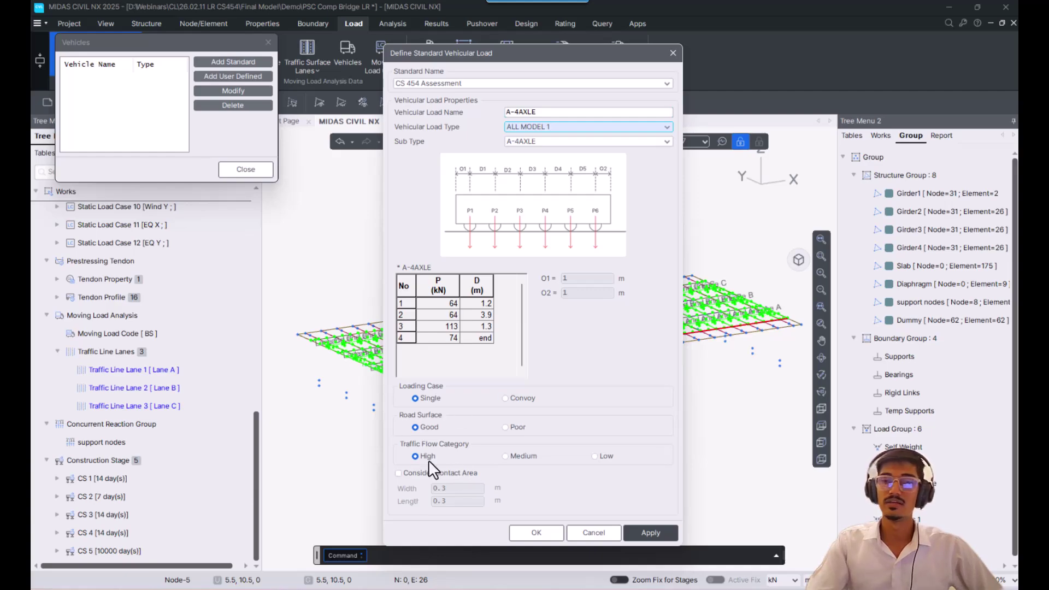
click(647, 533)
Step: Add a CS 454 vehicle of load type ALL MODEL 2(UDL+KEL) with traffic/surface category Hp and load level 40t
click(565, 129)
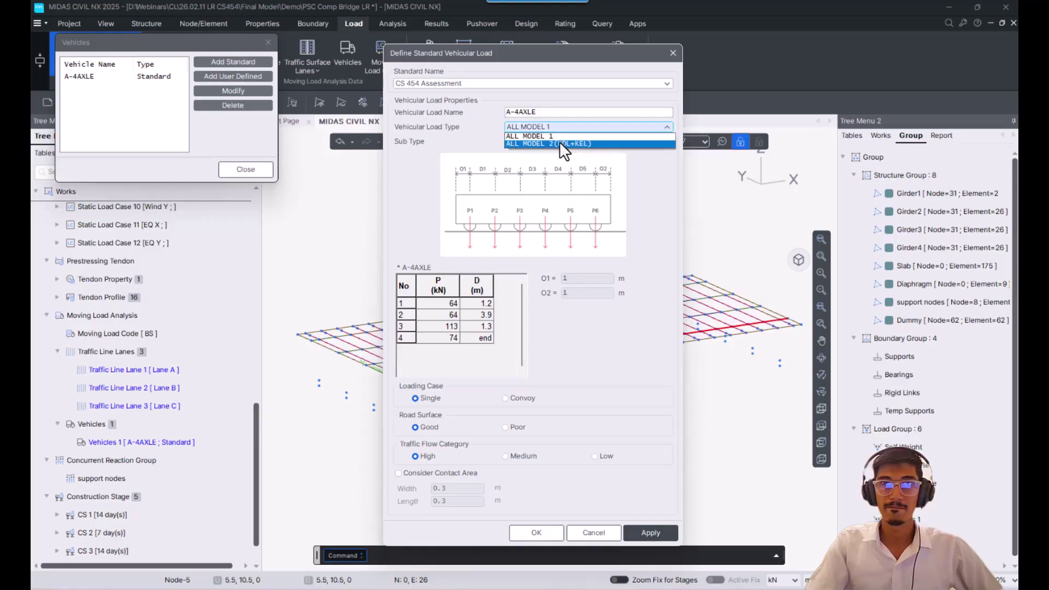
click(562, 143)
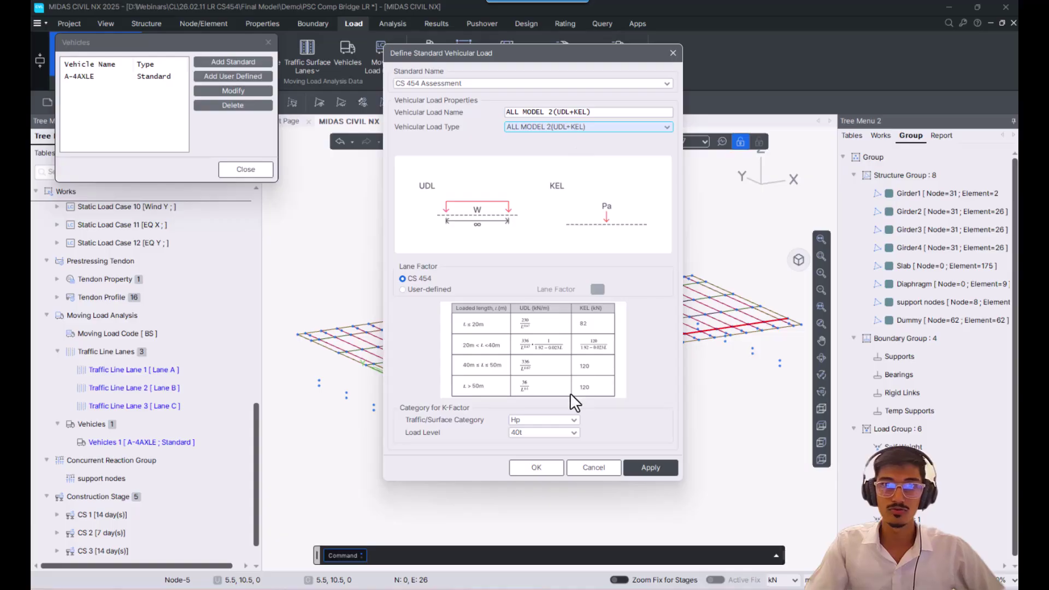
click(562, 423)
click(563, 423)
click(559, 431)
click(558, 430)
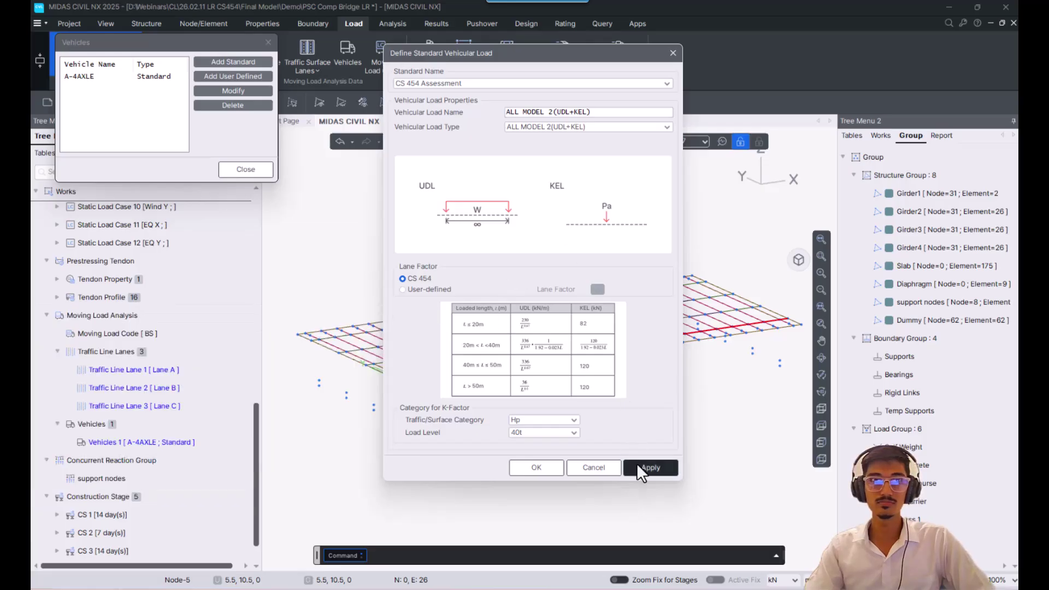
click(636, 468)
Step: Add an SV 80 vehicle from the CS 458 (BD86/11) Special Load standard and close the vehicle definition
click(599, 83)
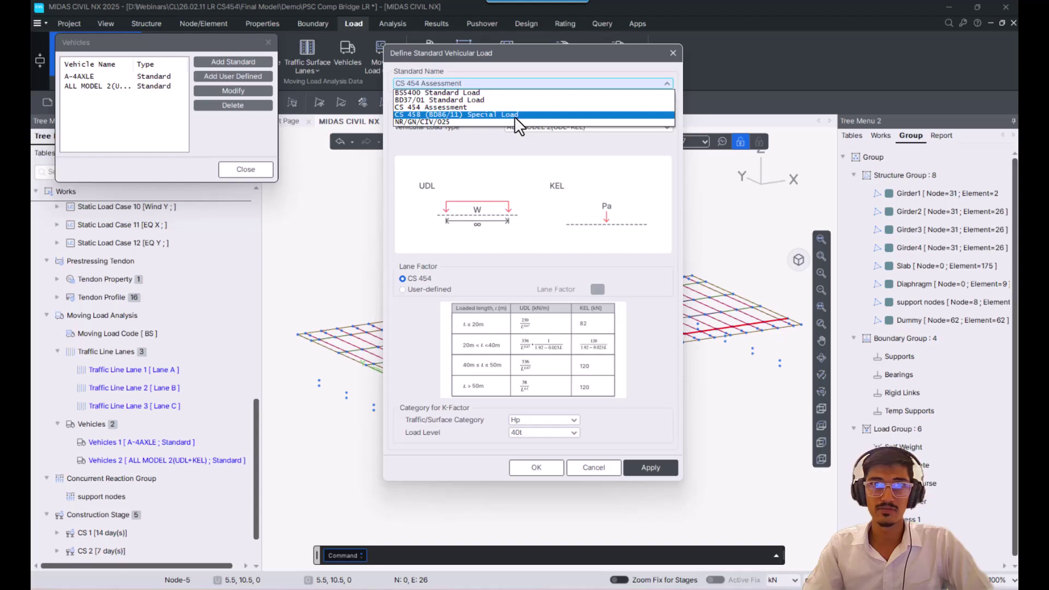
click(513, 116)
drag(565, 57, 611, 48)
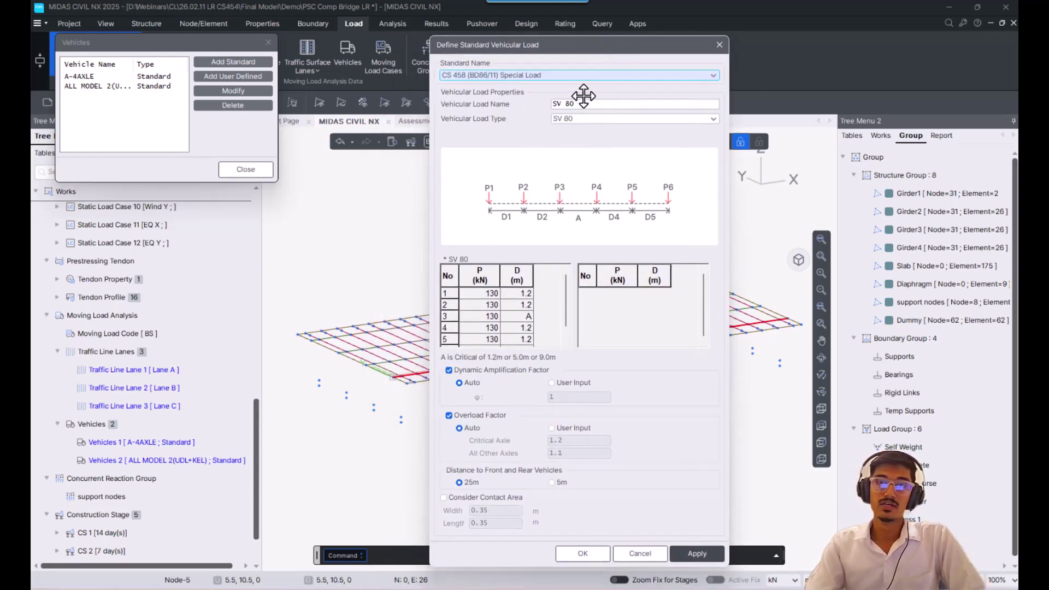
click(585, 120)
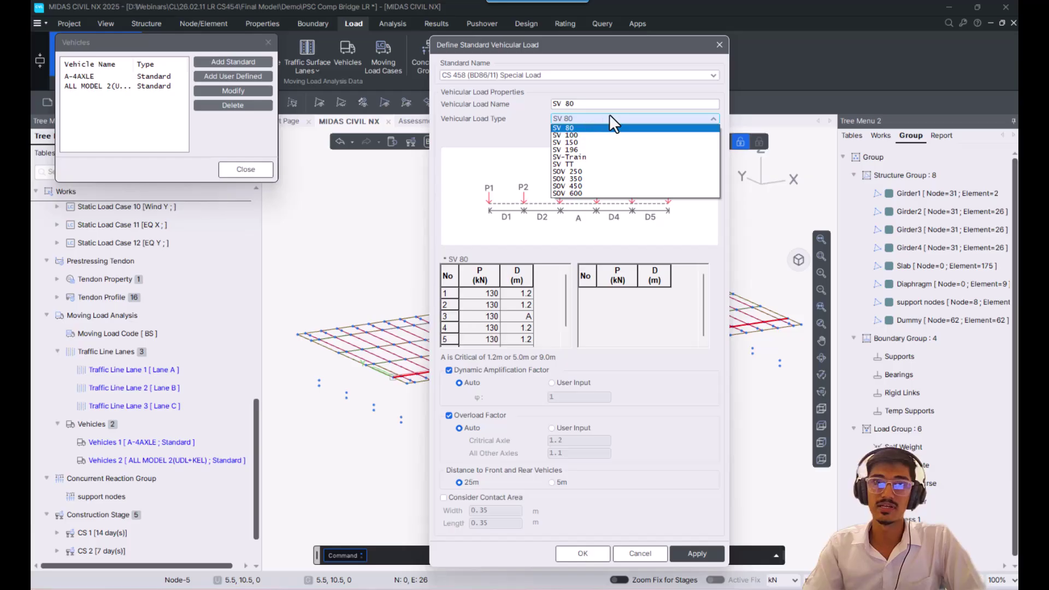
click(601, 125)
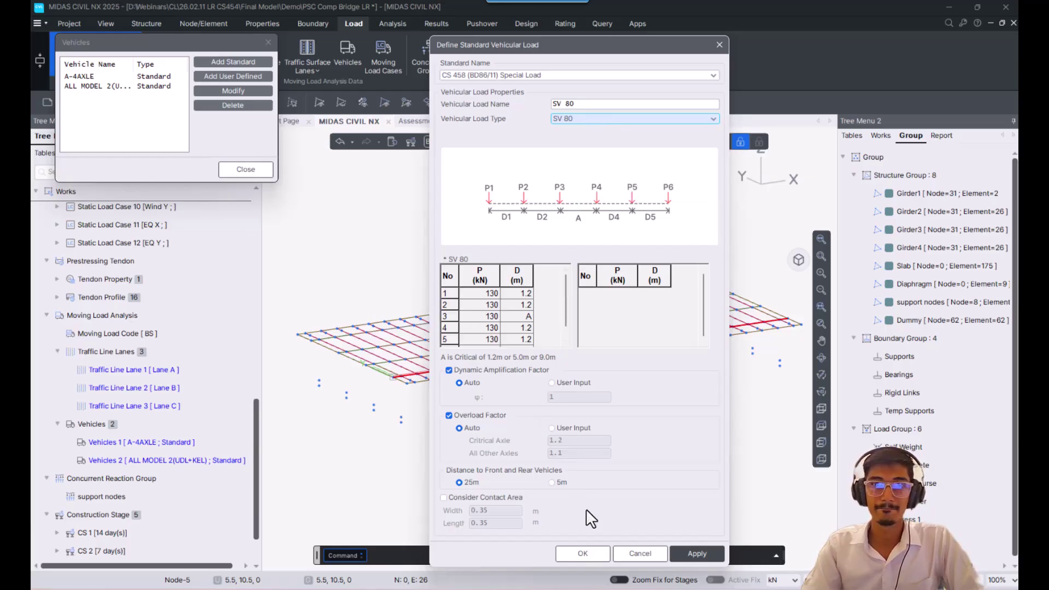
click(582, 553)
drag(133, 64, 146, 64)
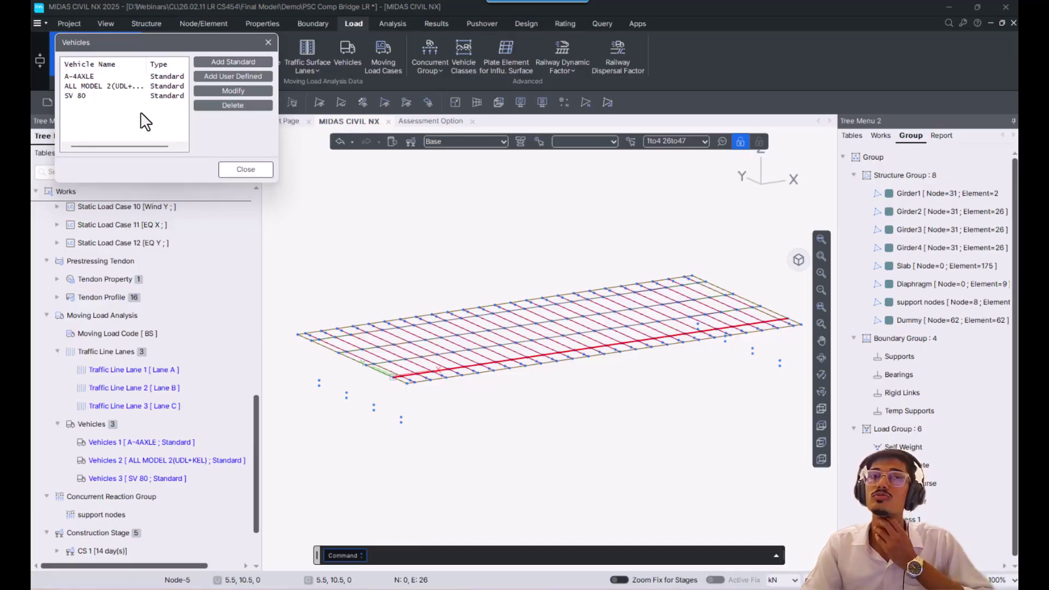
click(244, 170)
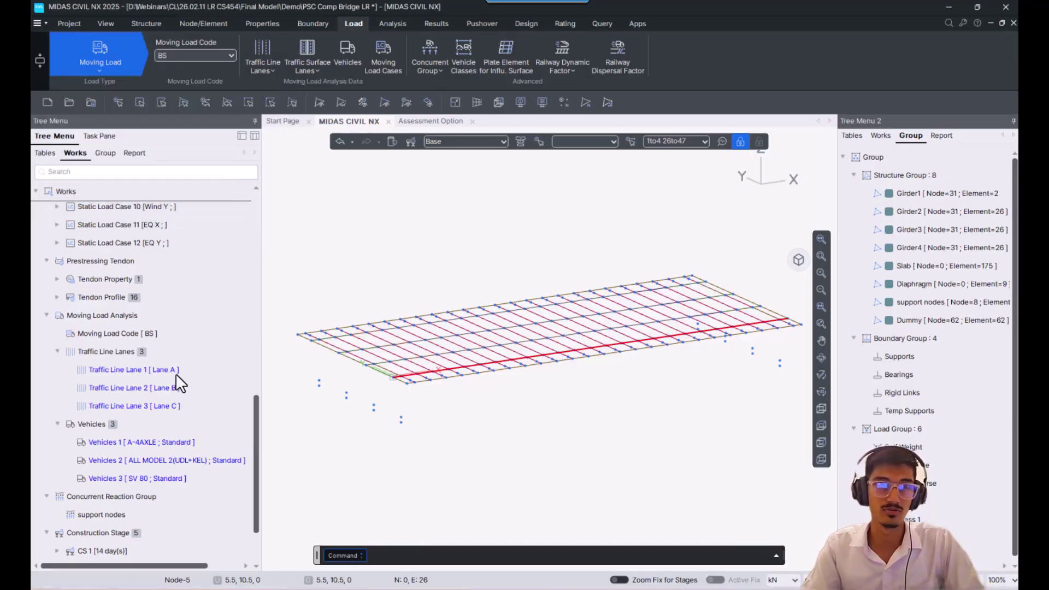
Step: Start a moving load case named ULS ALL 2 using the CS 454 Assessment (ALL Model 2, Special Load) model
scroll(176, 379, down, 2)
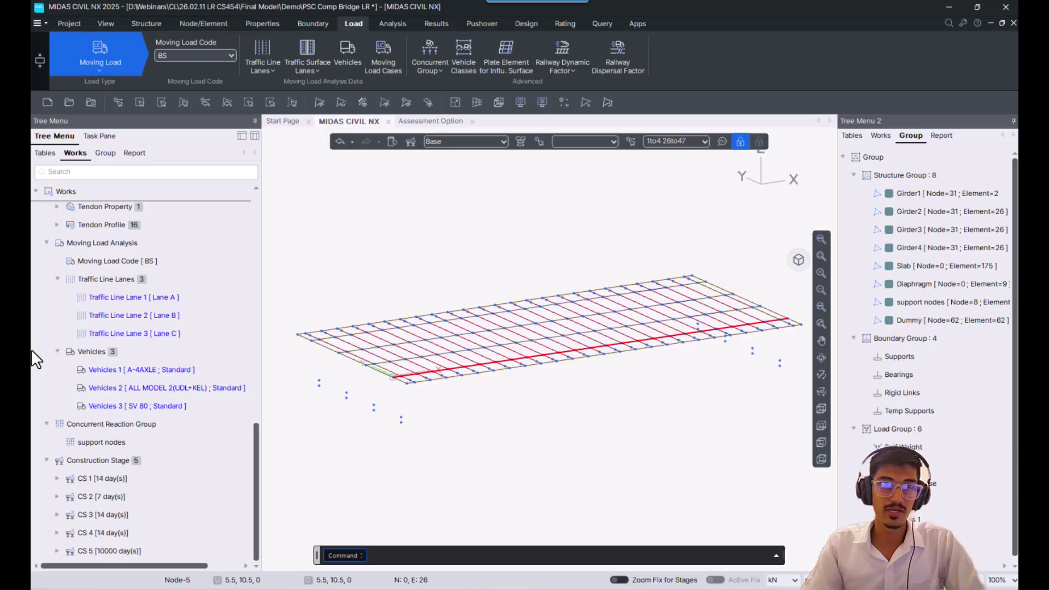
click(378, 64)
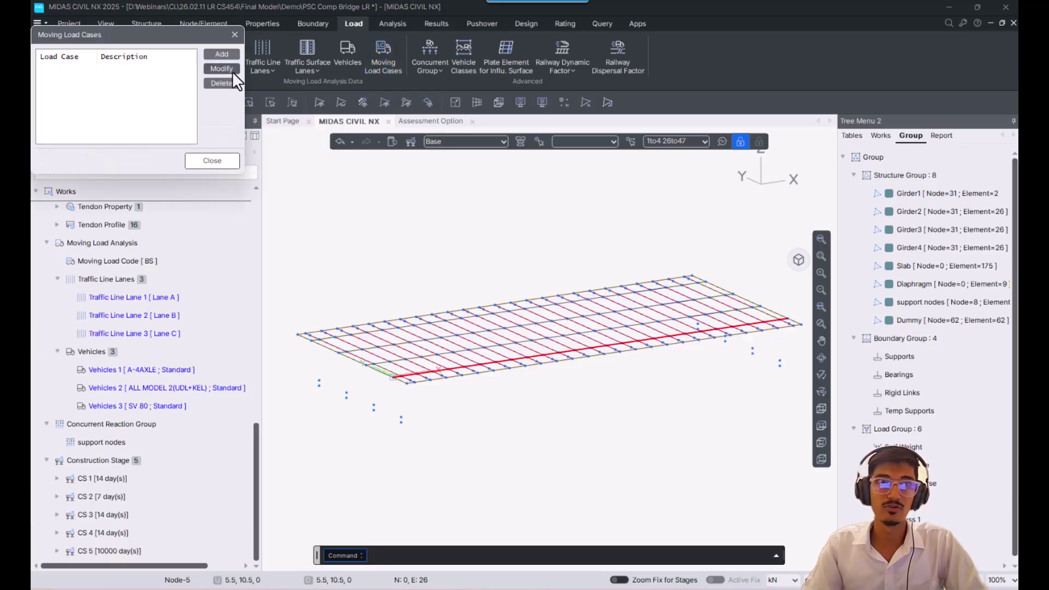
drag(220, 39, 241, 37)
click(247, 52)
drag(170, 177, 447, 113)
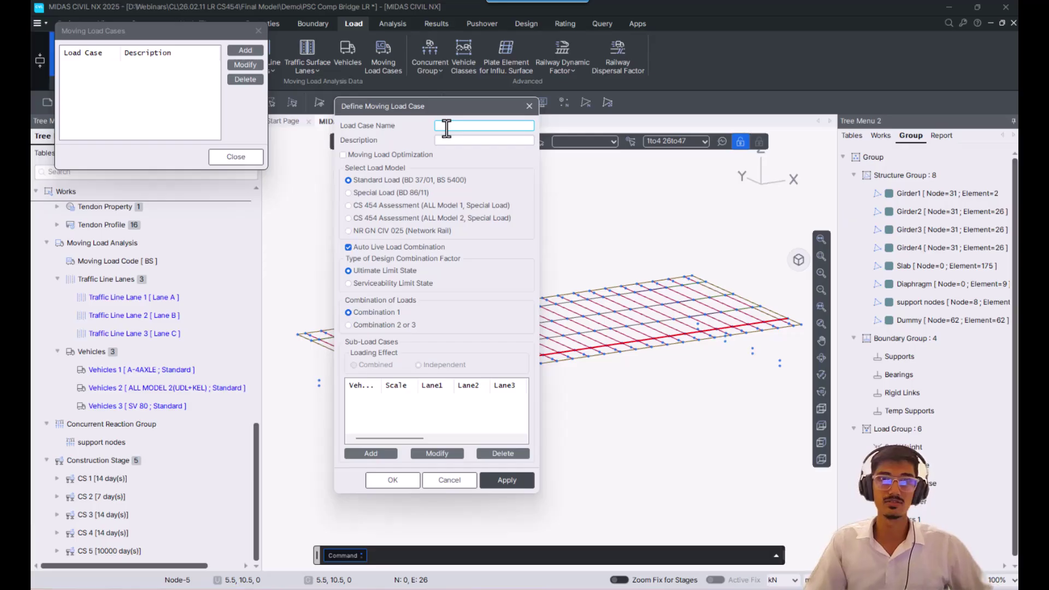
text(u)
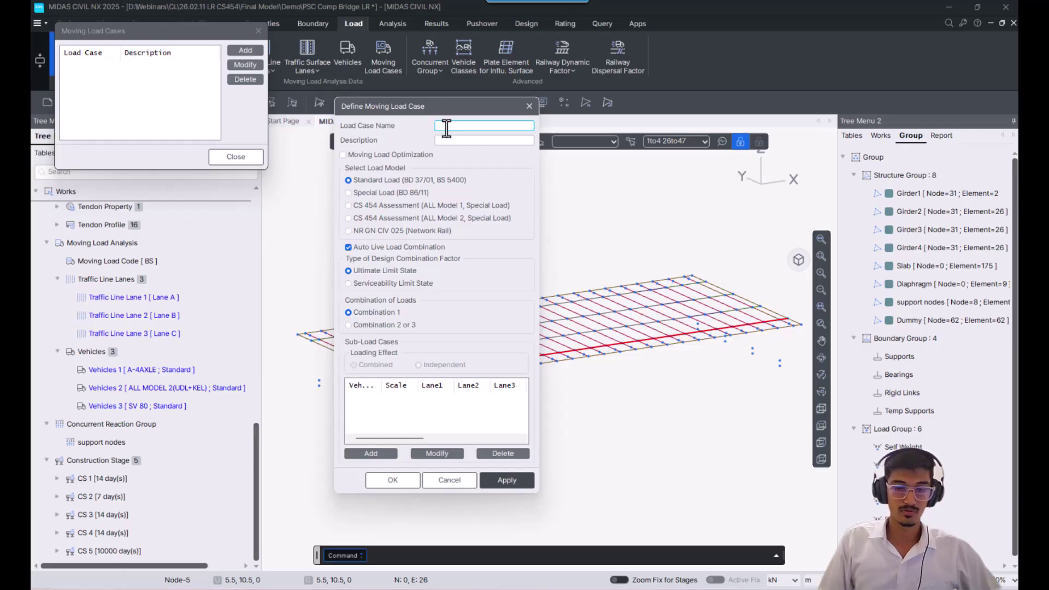
text(UL)
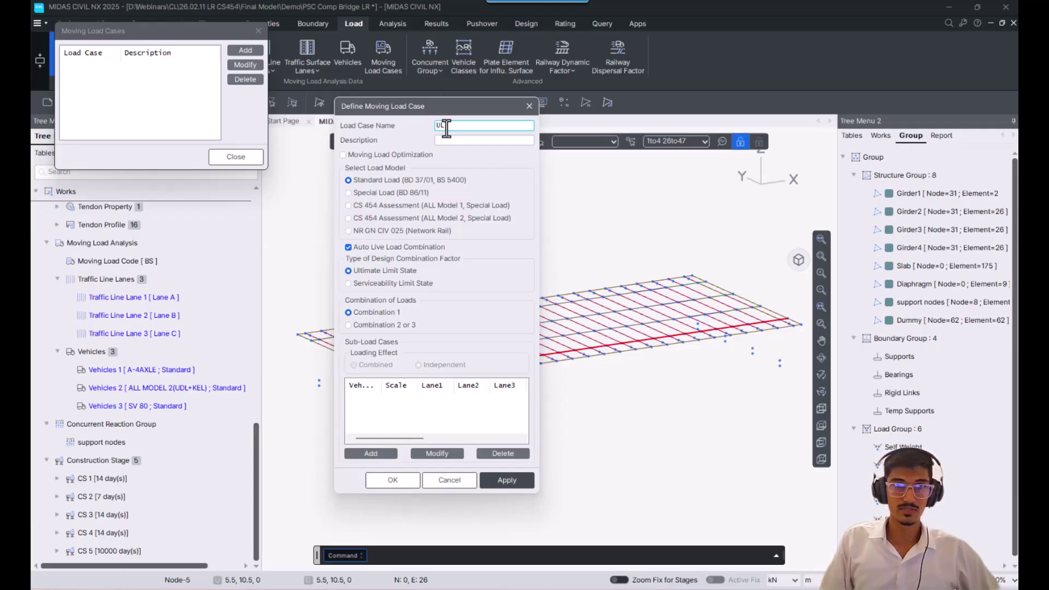
text(S ALL 1)
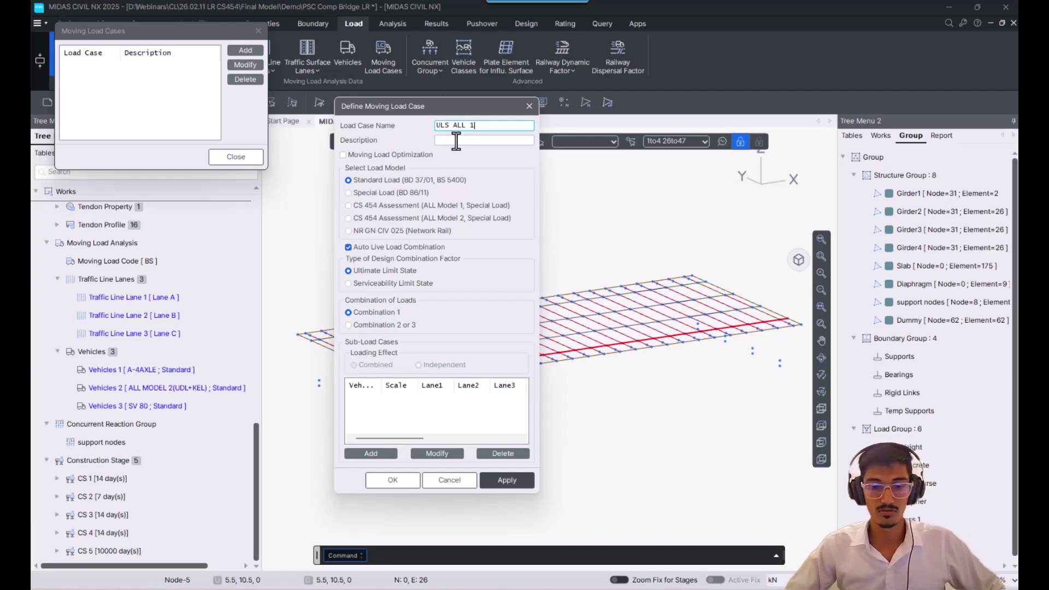
key(BackSpace)
text(2)
click(403, 218)
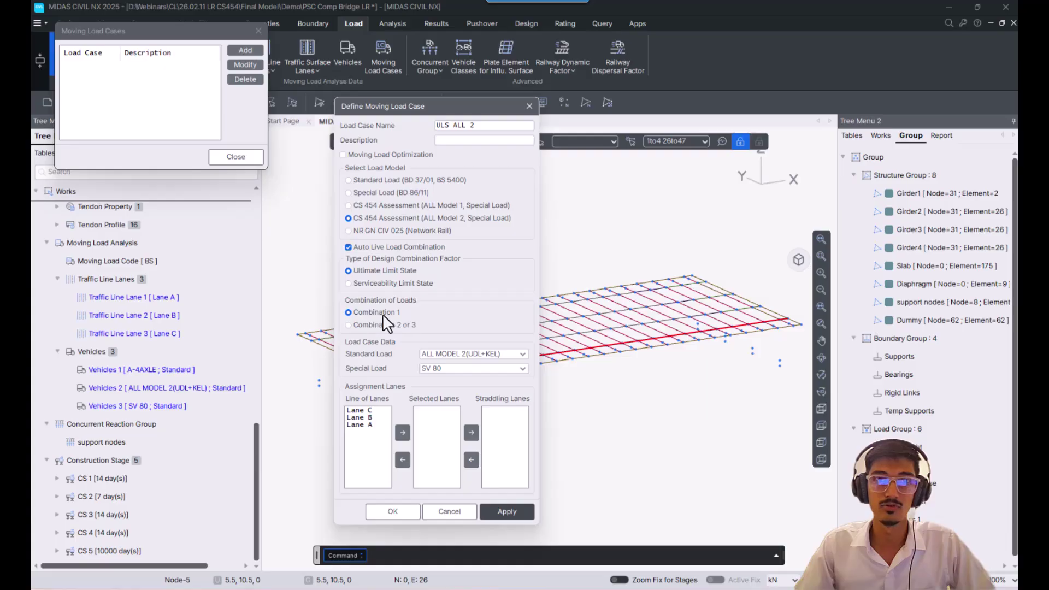
Step: Set the load case's standard load to ALL MODEL 2(UDL+KEL) and its special load to SV 80
click(481, 354)
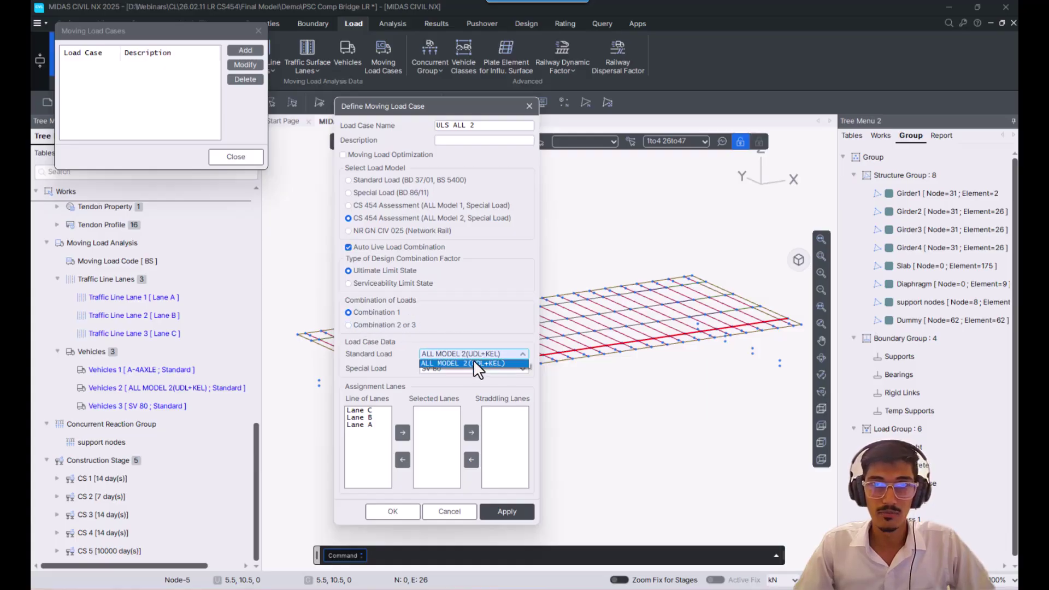
click(471, 363)
click(464, 368)
click(445, 377)
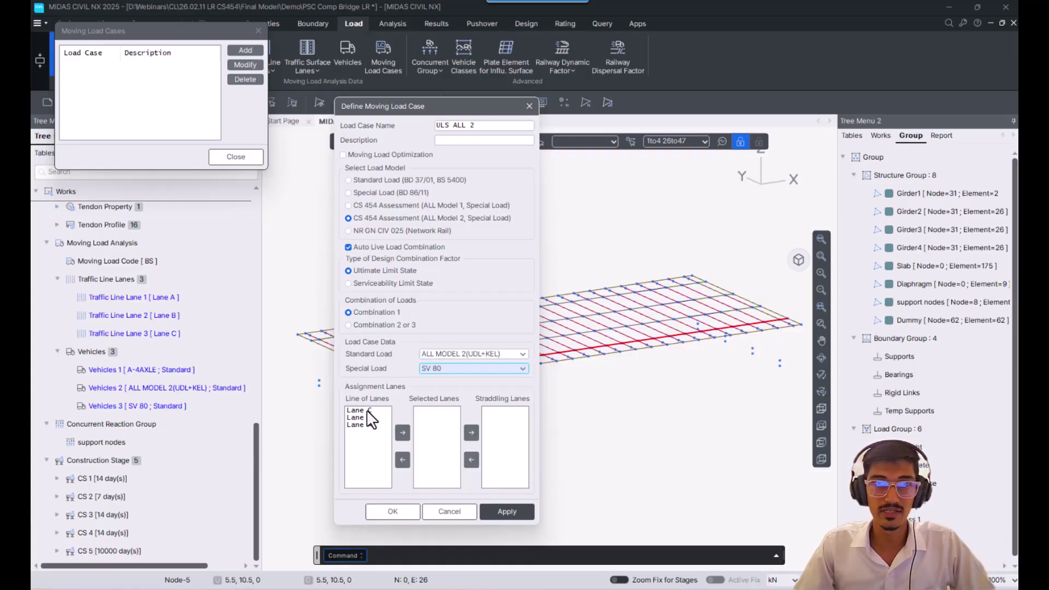
Step: Assign Lanes A, B and C to ULS ALL 2, add the adjacent lane pairs as straddling lanes and apply the case
drag(364, 410, 367, 430)
click(400, 428)
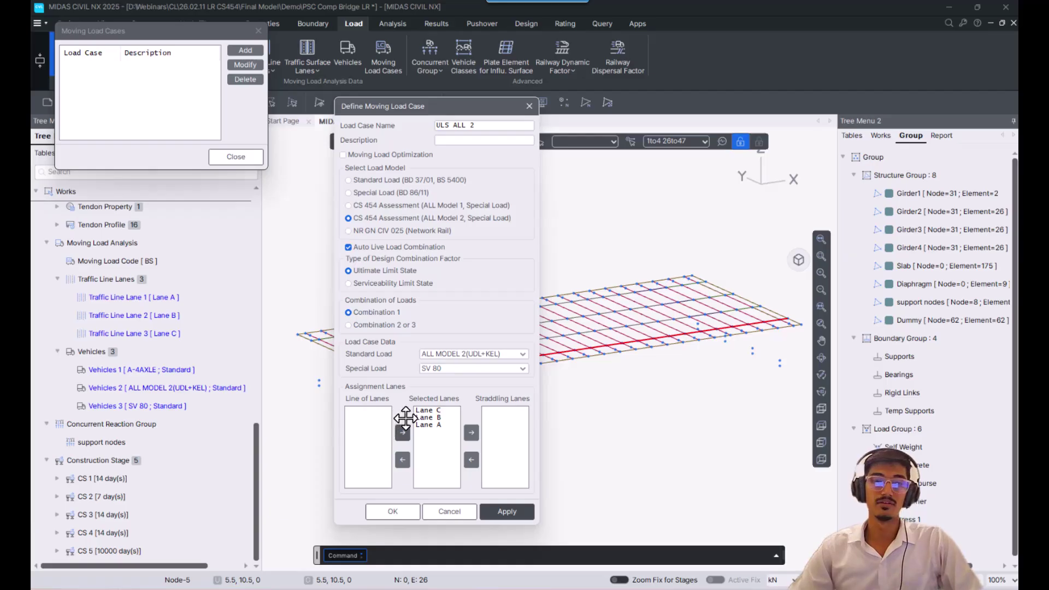
drag(425, 424, 436, 415)
click(470, 432)
click(471, 433)
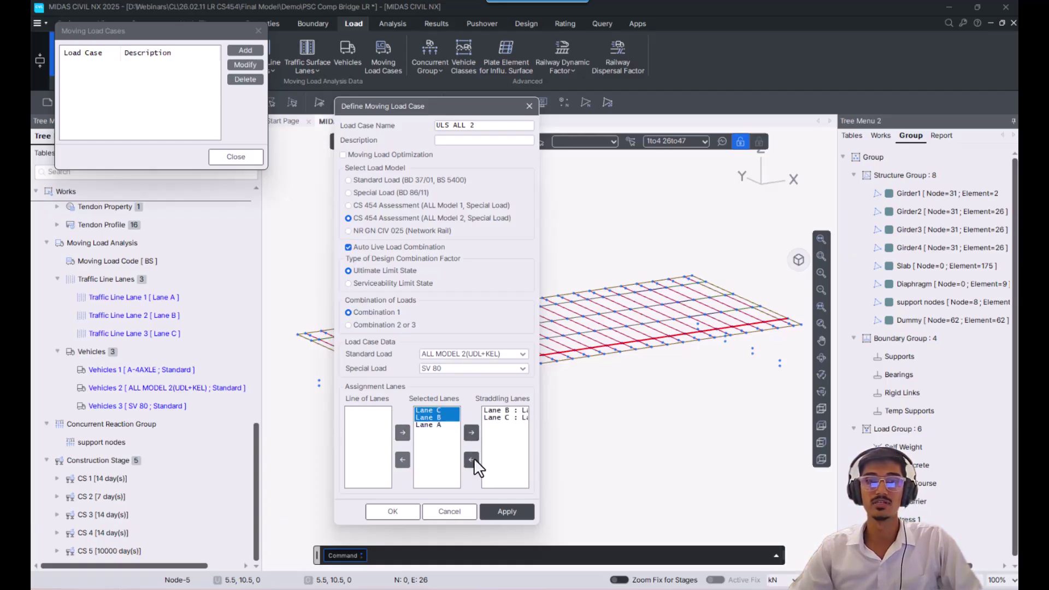
drag(444, 109, 521, 103)
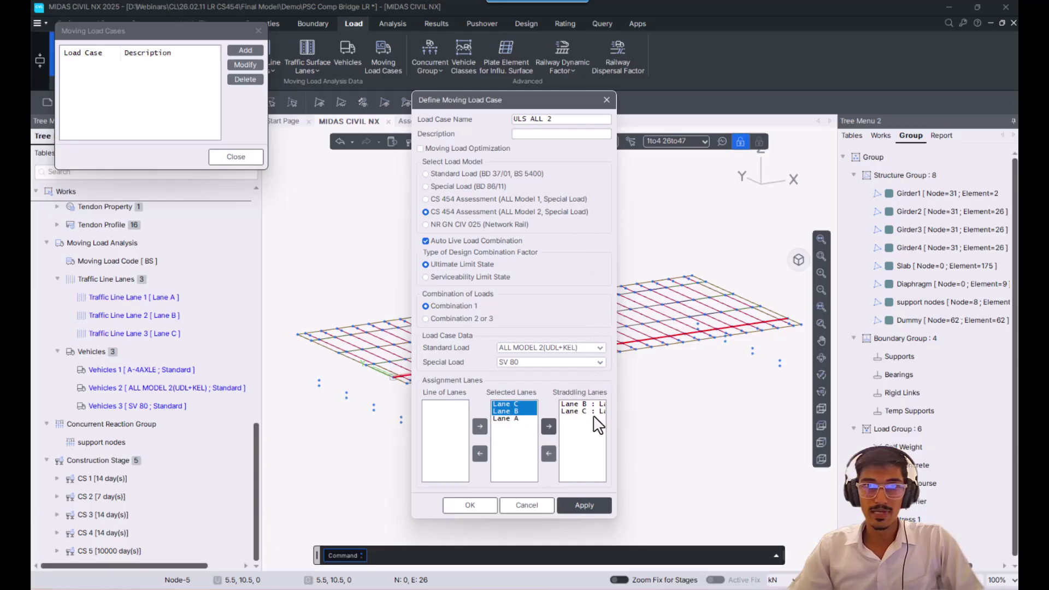
click(587, 508)
Step: Add a second moving load case named SLS ALL 2 with the Serviceability Limit State combination factor
click(514, 119)
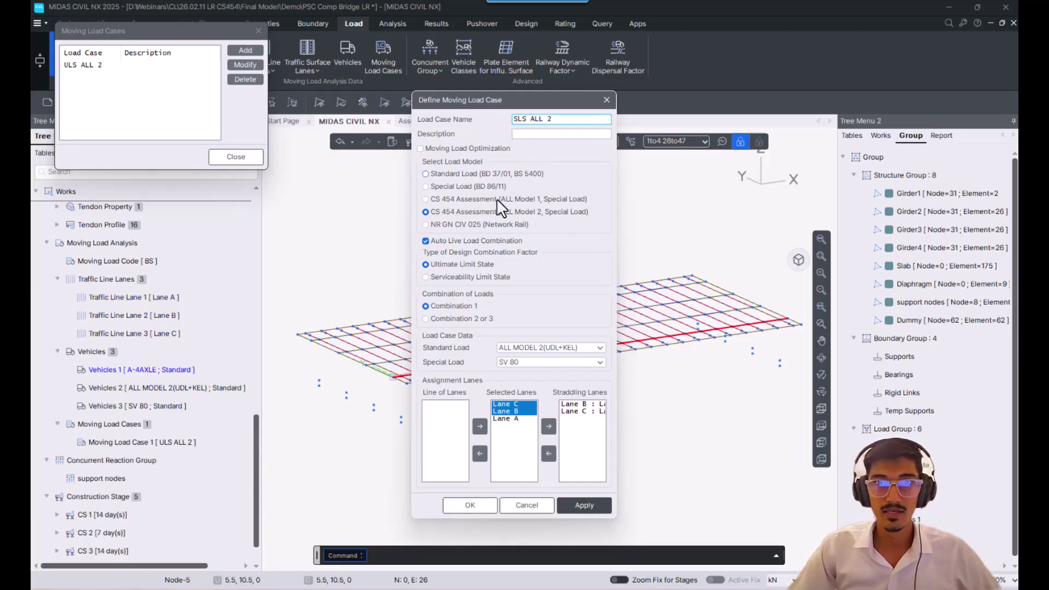
click(461, 278)
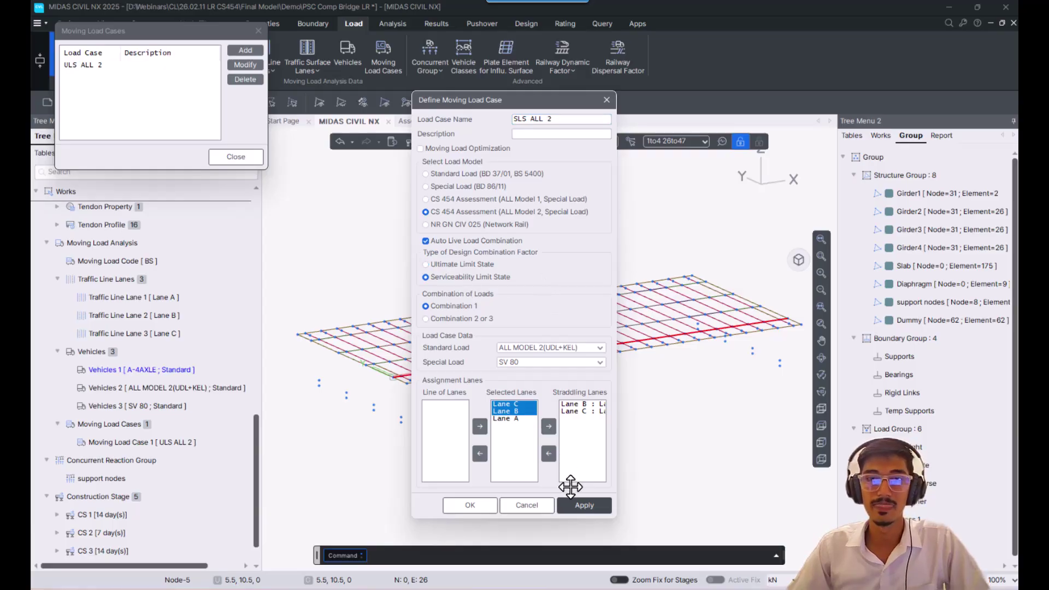
click(571, 504)
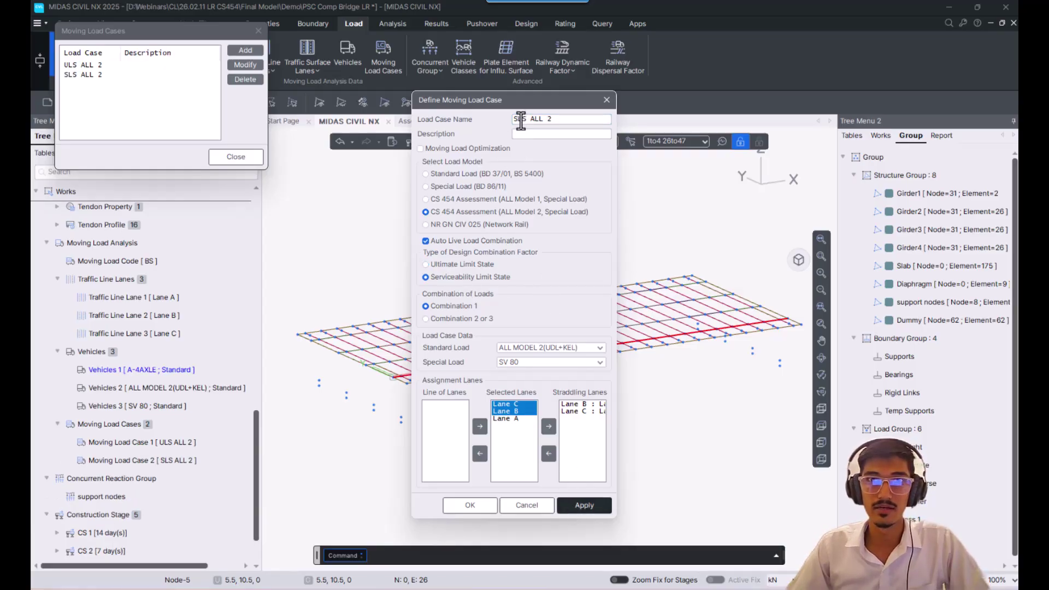
Step: Set up load case ULS ALL 1 with CS 454 ALL Model 1, Ultimate Limit State, standard load VL:A-4AXLE and special load SV 80
click(533, 125)
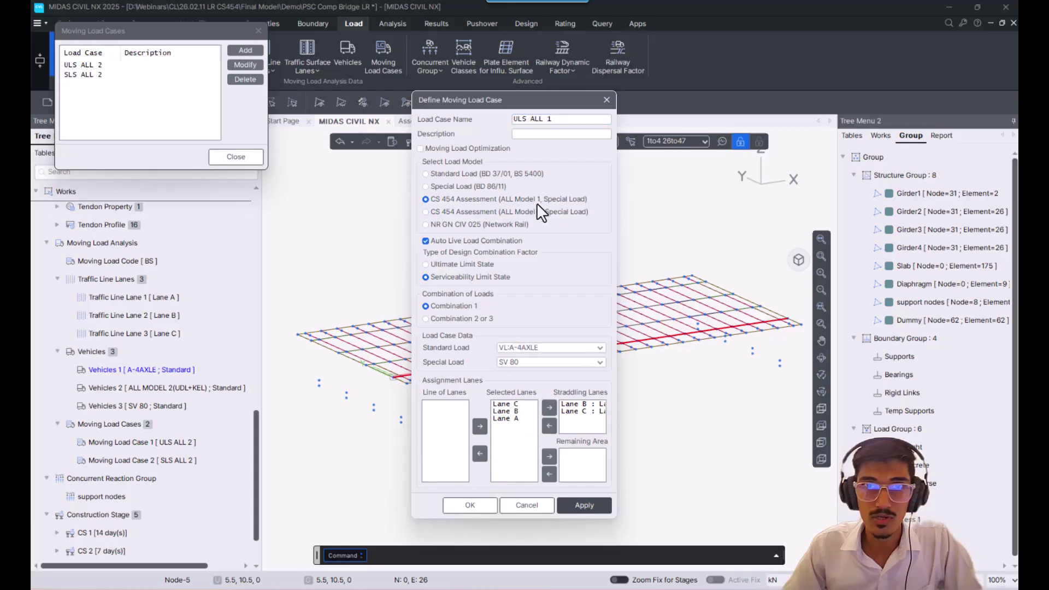
click(458, 263)
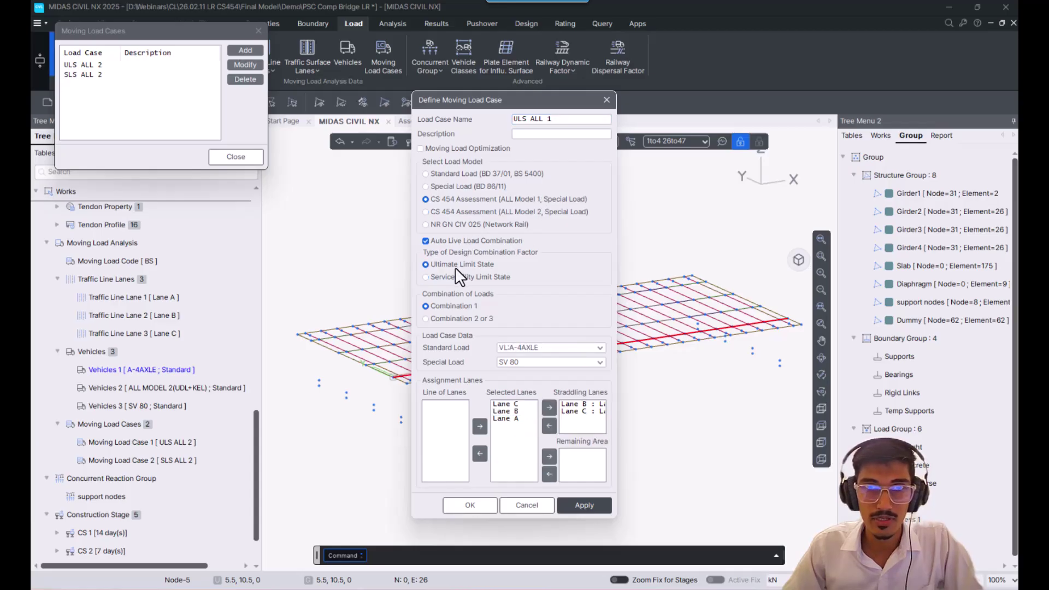
click(532, 348)
click(530, 353)
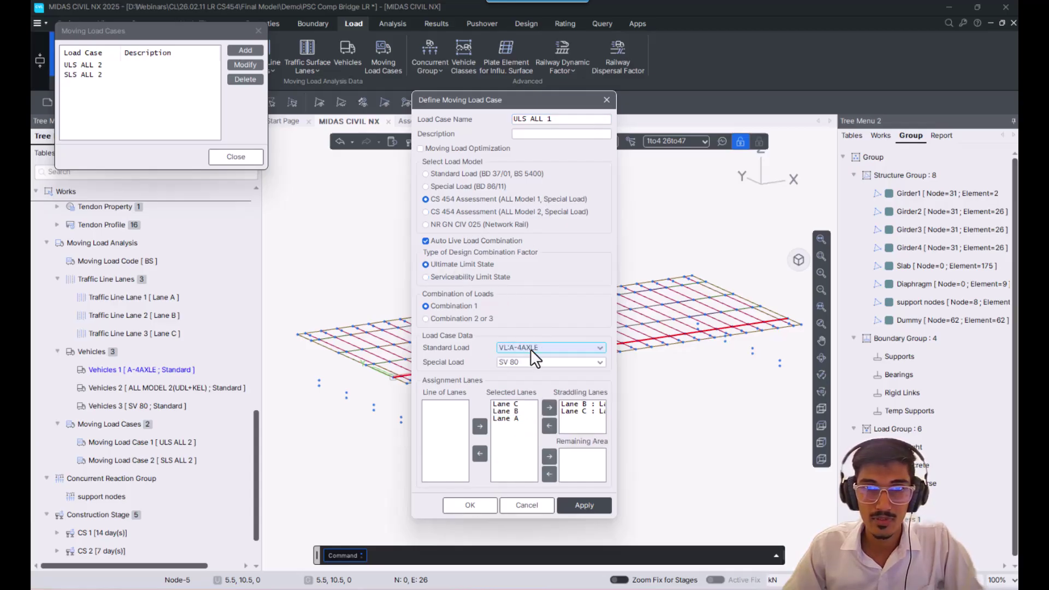
click(530, 362)
click(535, 371)
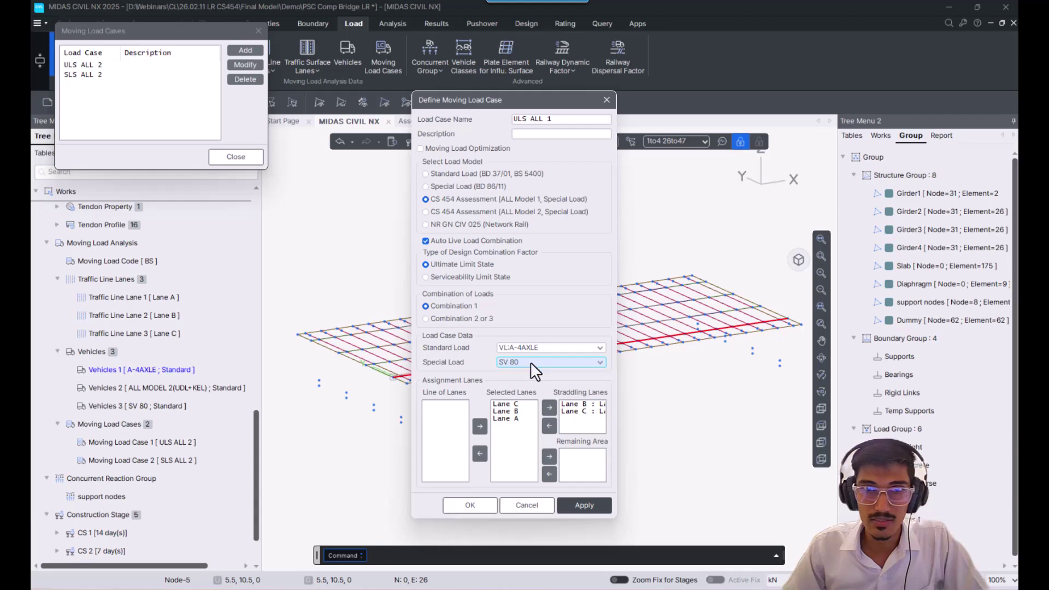
Step: Apply ULS ALL 1, add moving load case SLS ALL 1 with the Serviceability Limit State combination factor, and close the moving load cases
click(580, 505)
click(522, 119)
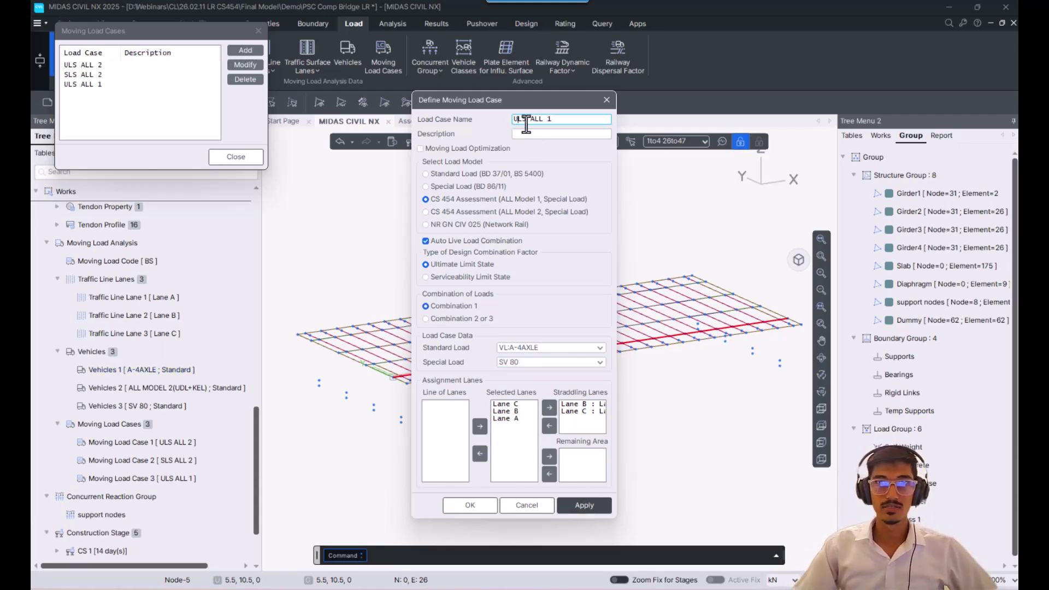
click(456, 278)
drag(510, 124, 506, 102)
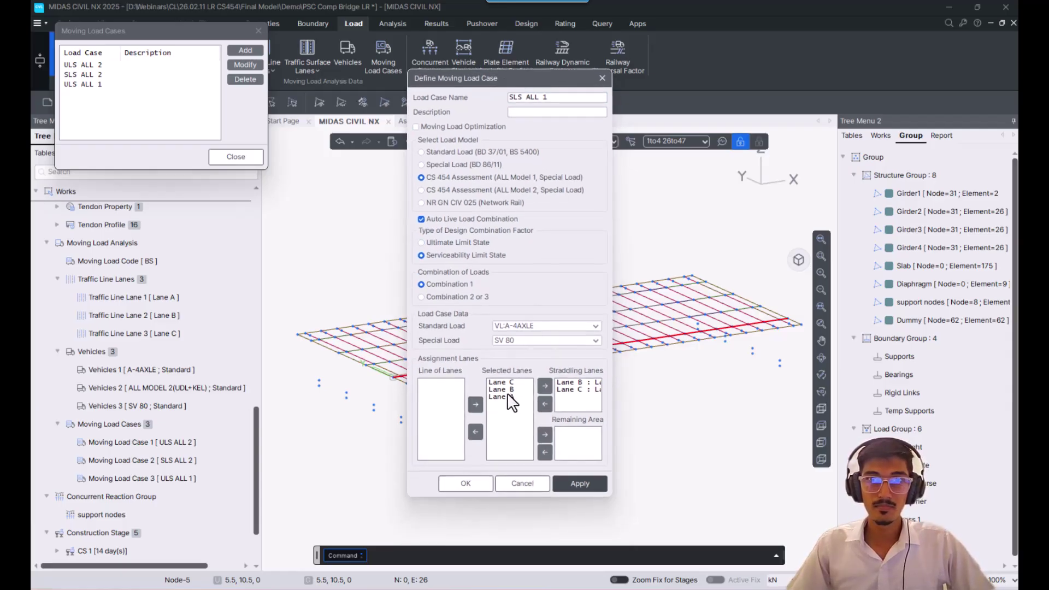
click(465, 483)
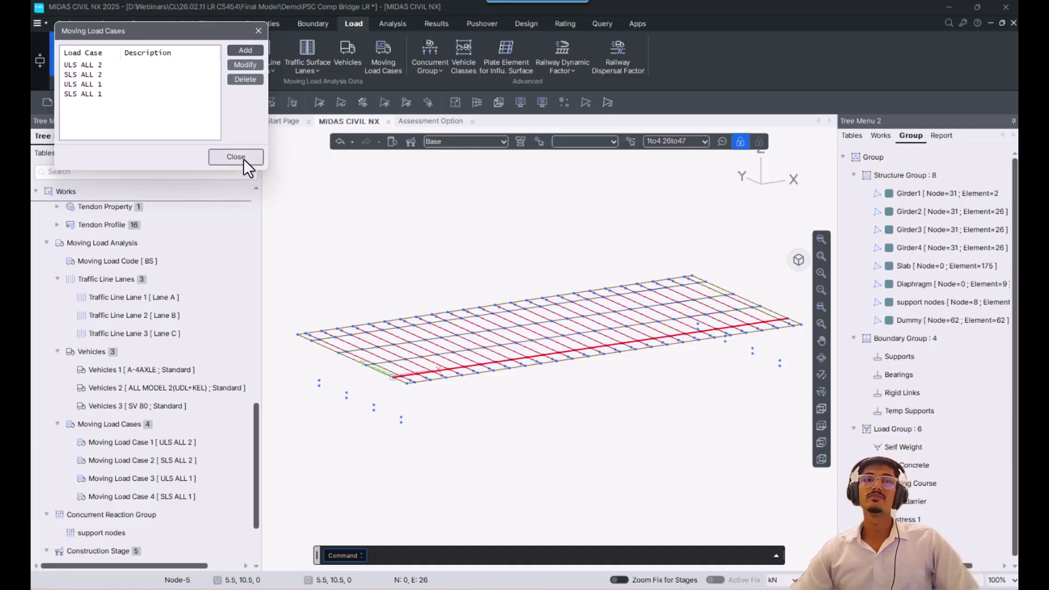
drag(121, 49, 192, 51)
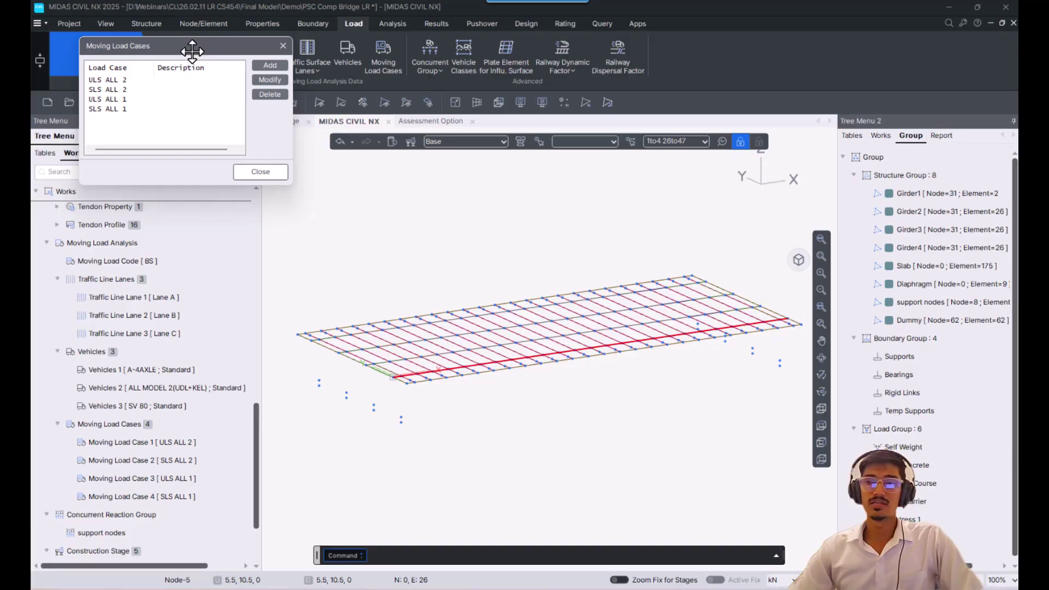
drag(192, 51, 225, 67)
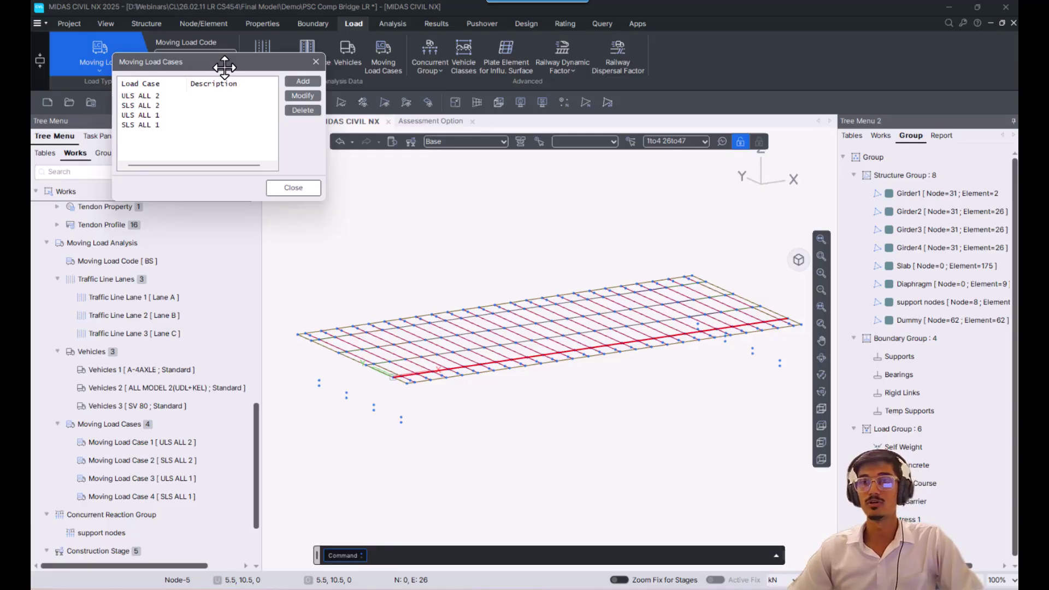
click(316, 62)
Step: Deselect all selected nodes and elements of the bridge model and look through the works tree
scroll(204, 297, down, 2)
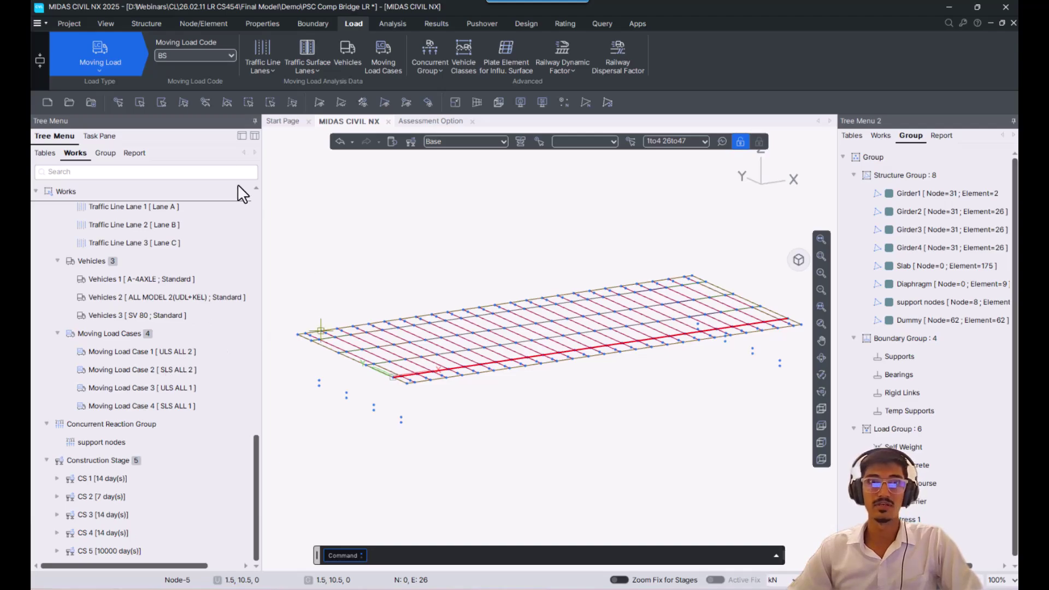
click(287, 104)
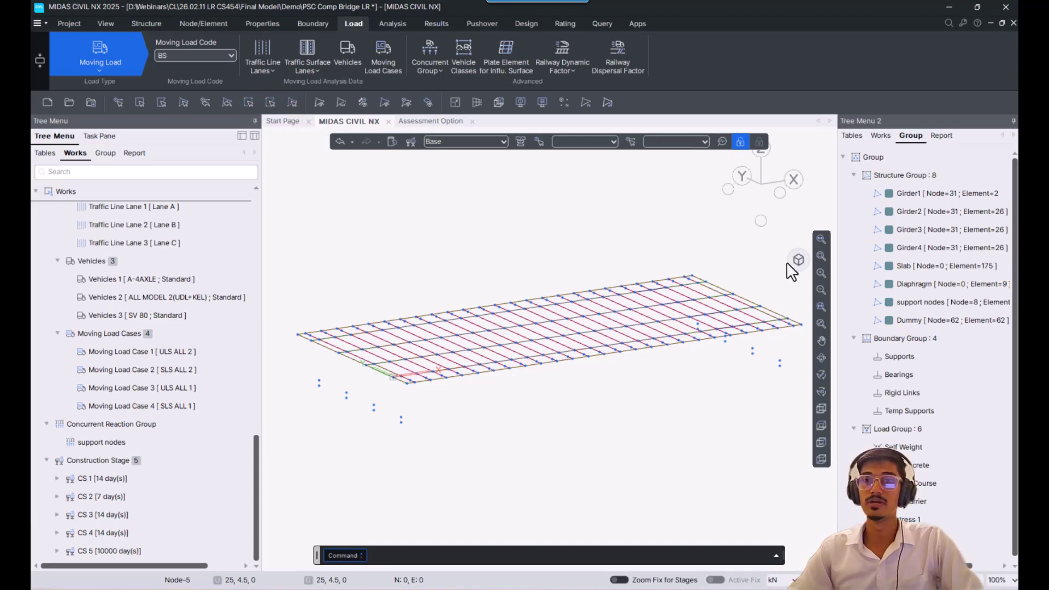
scroll(174, 323, up, 1)
scroll(182, 322, down, 1)
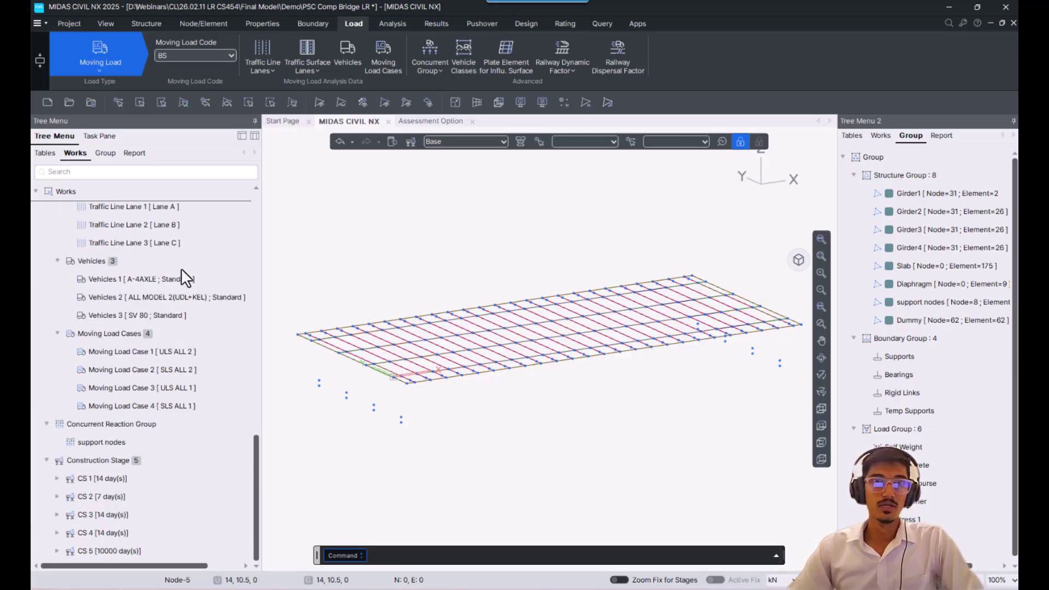
scroll(125, 349, up, 10)
scroll(124, 347, up, 4)
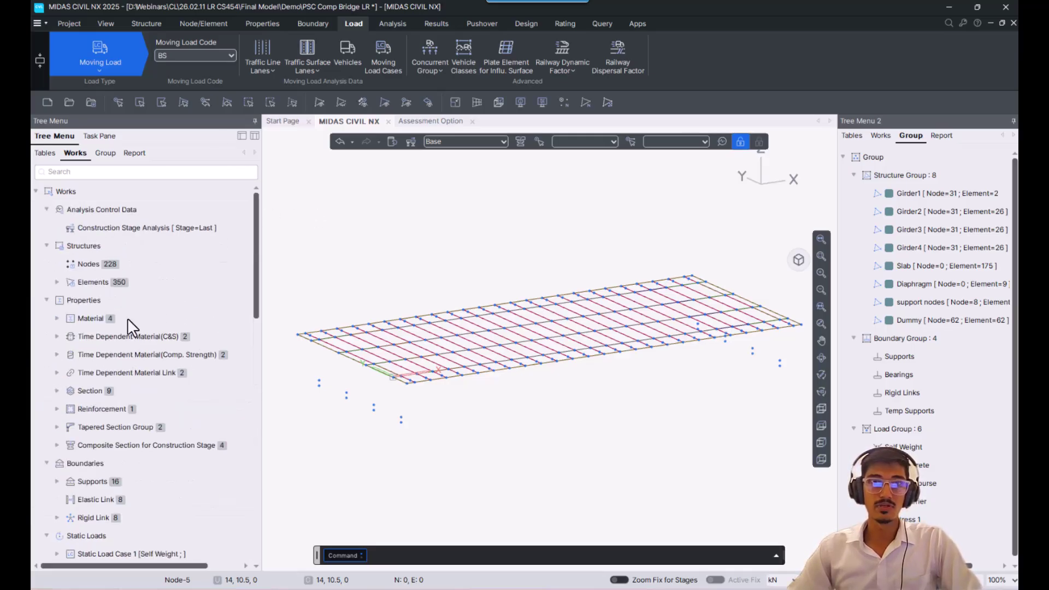
Step: Confirm the moving load analysis control data with the Number/Line Element influence method and Normal + Concurrent Force/Stress frame results
click(384, 24)
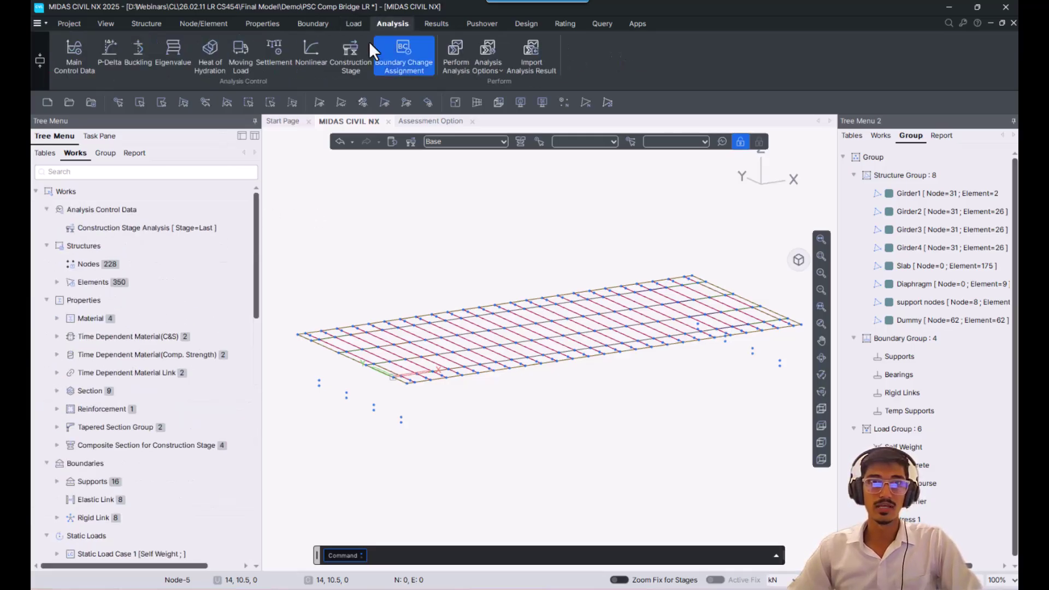
click(240, 57)
drag(187, 51, 358, 77)
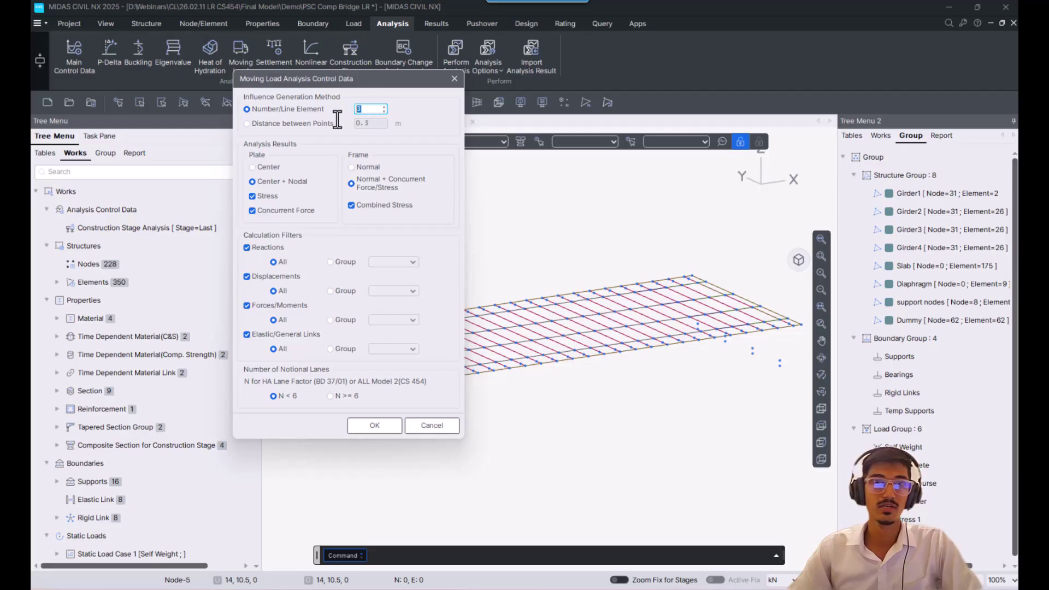
click(375, 423)
Step: Display the bridge with its solid section shapes and go to the rating functions for the PSC Bridge evaluation type
scroll(212, 355, down, 13)
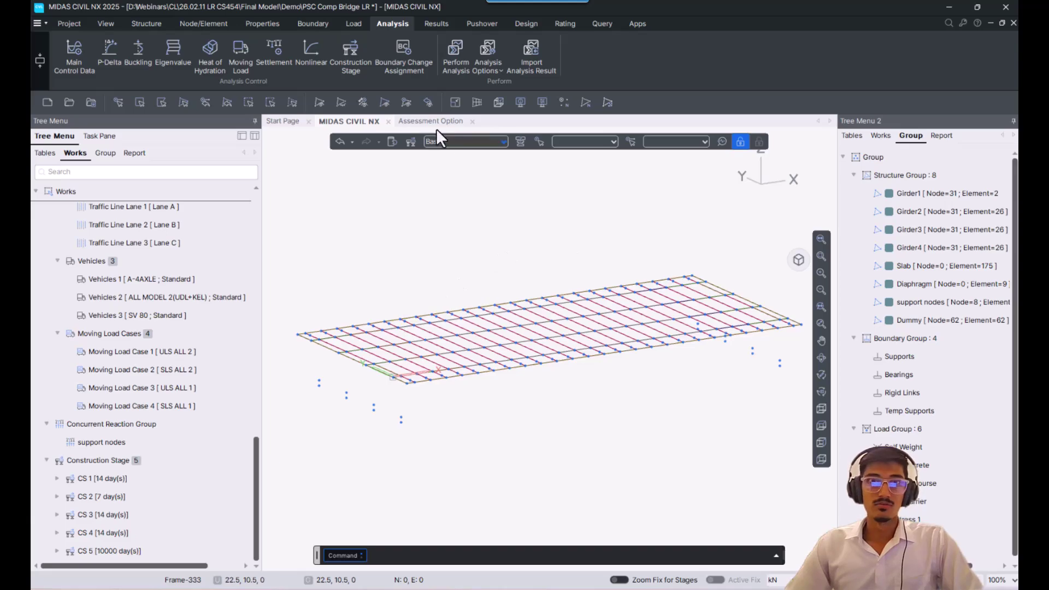
click(499, 104)
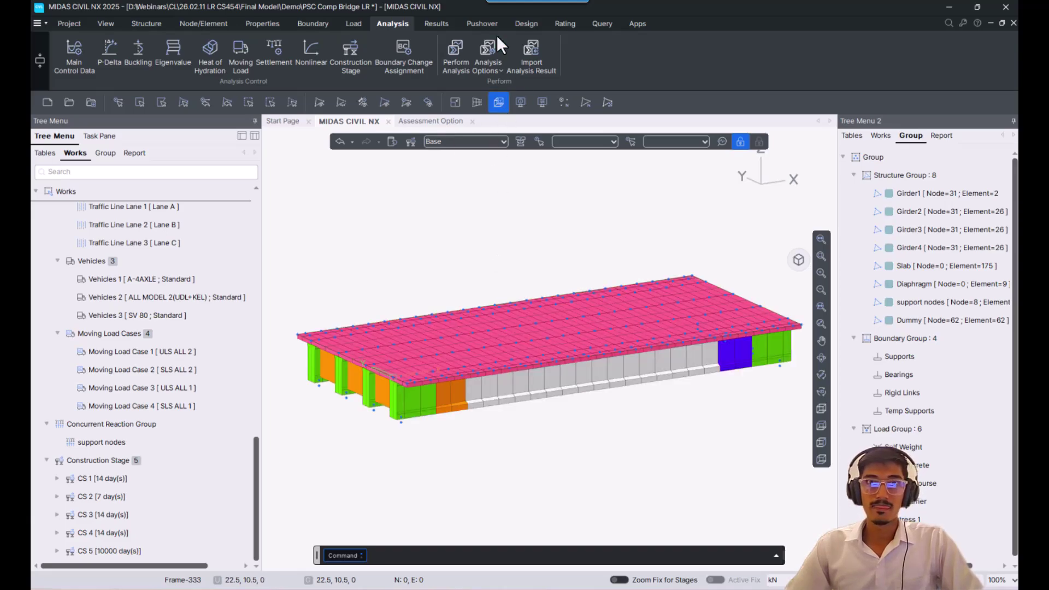
click(566, 25)
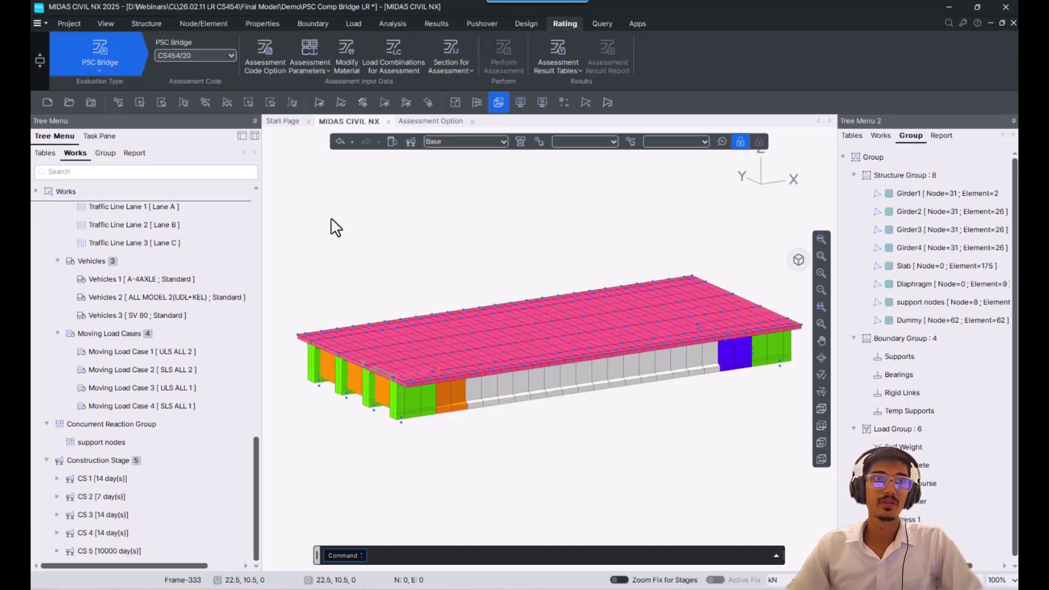
click(99, 61)
click(104, 112)
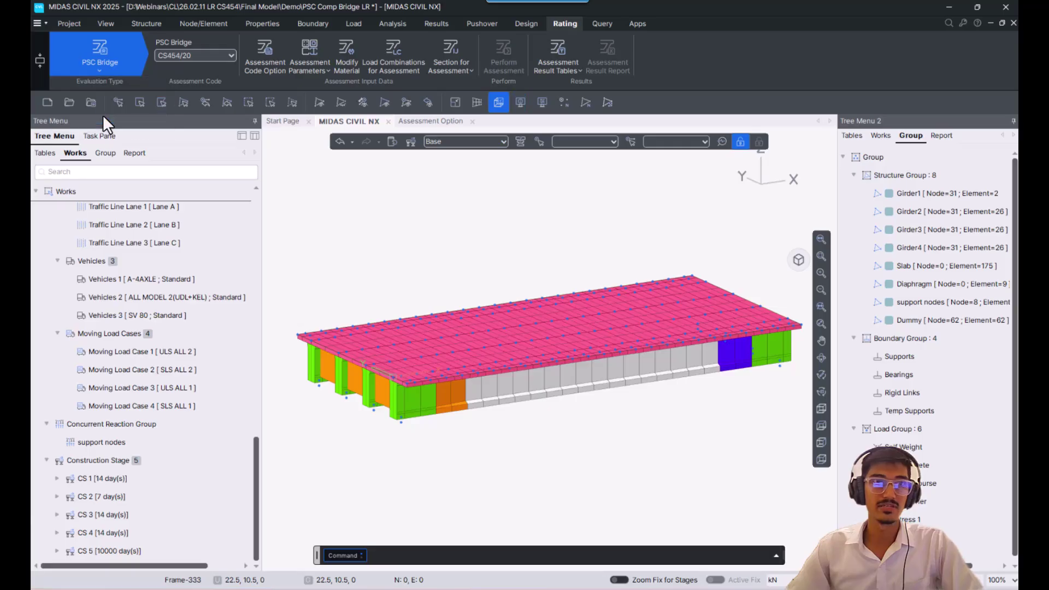
click(112, 73)
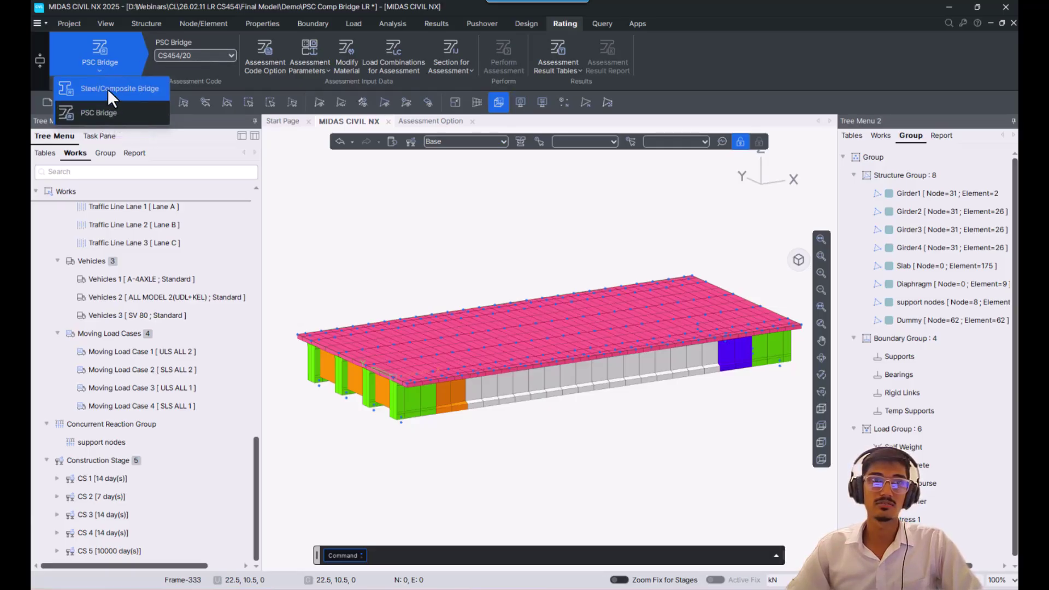
click(113, 62)
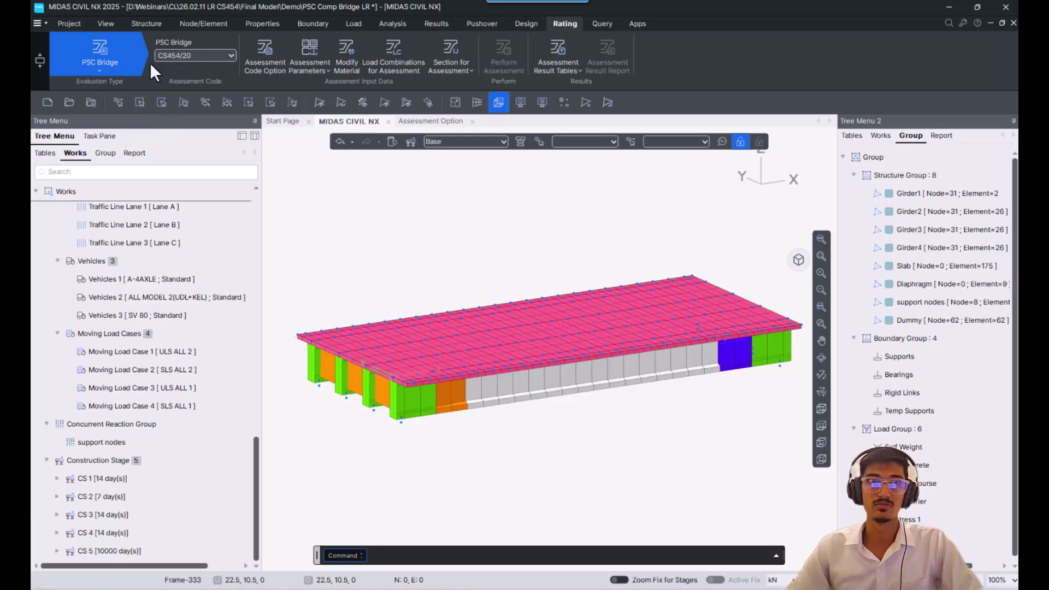
Step: Choose CS454/20 as the PSC bridge assessment code and confirm it as the rating design code
click(227, 57)
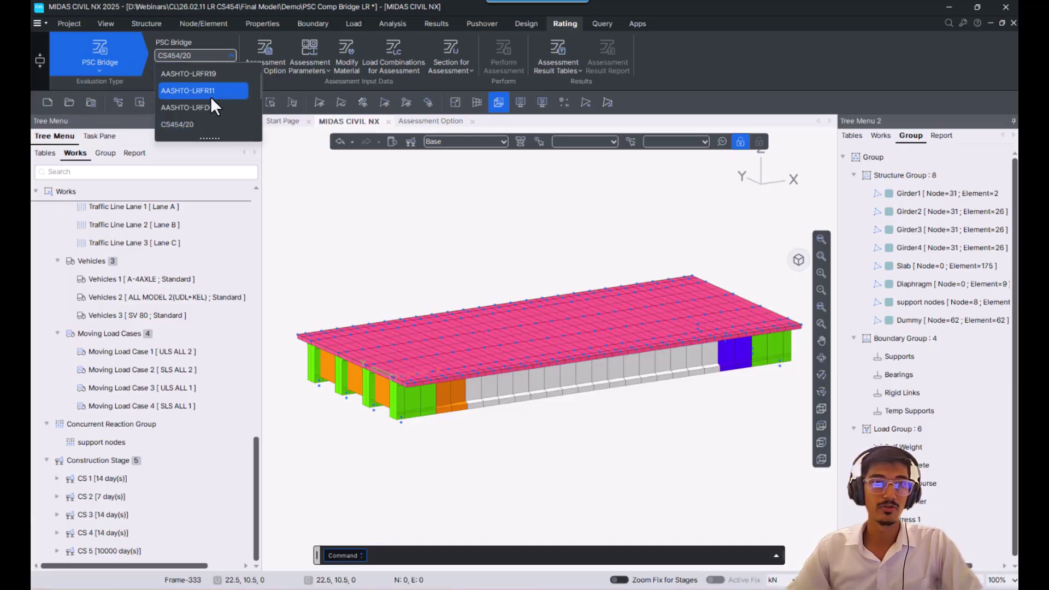
click(196, 124)
click(265, 69)
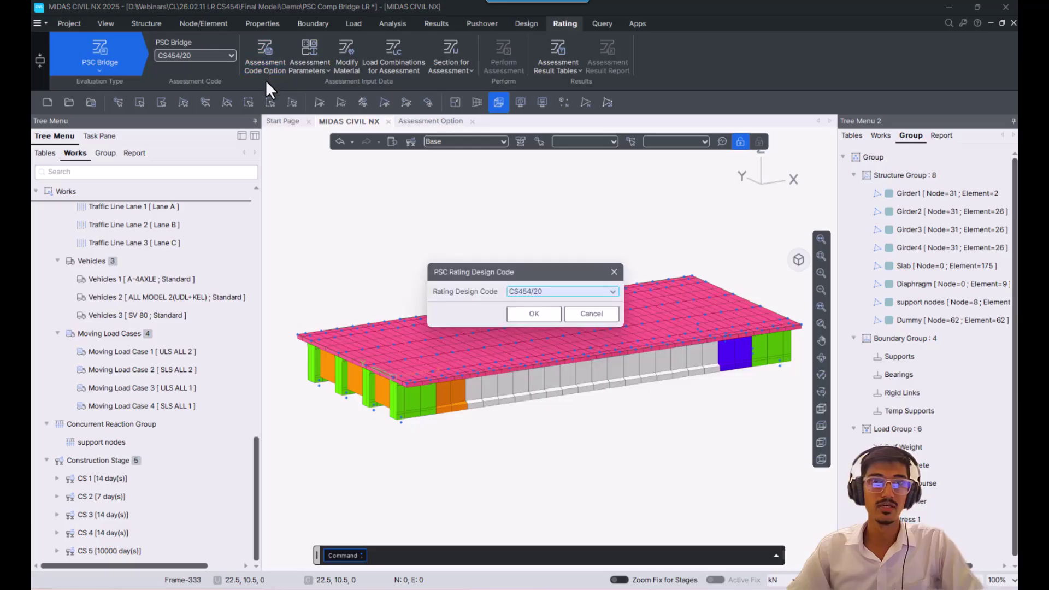
drag(493, 267, 405, 195)
click(455, 231)
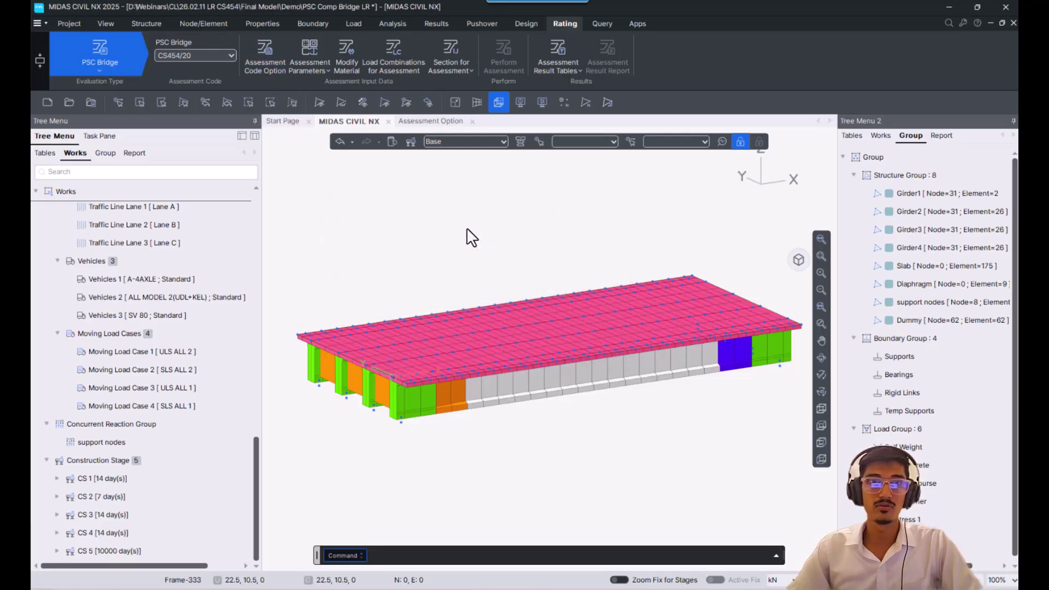
Step: Open the assessment code parameters and accept the user-input CS 455 partial safety factors for materials
click(316, 70)
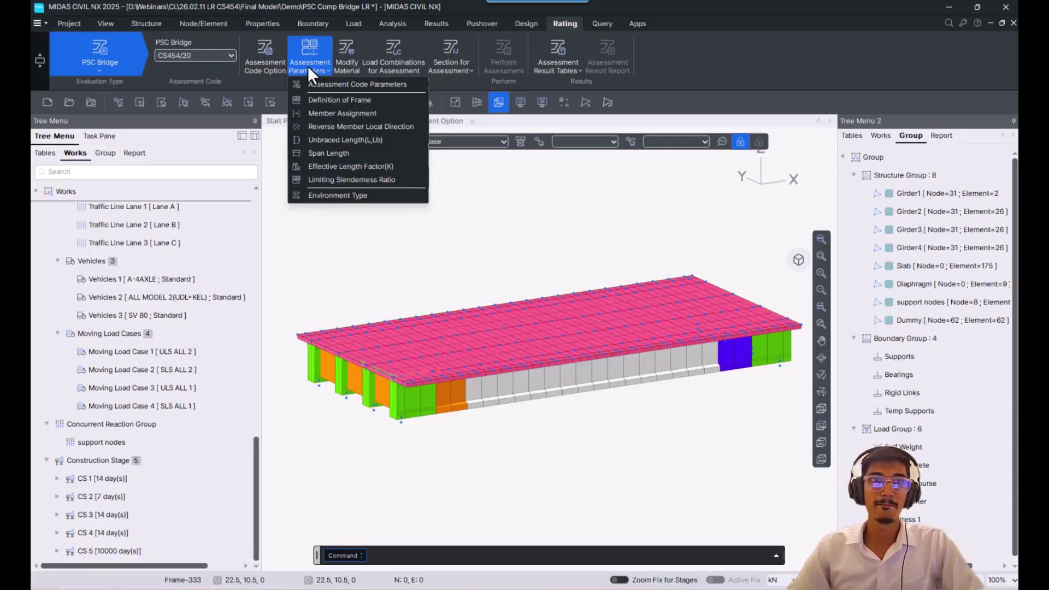
click(403, 84)
drag(462, 165, 290, 145)
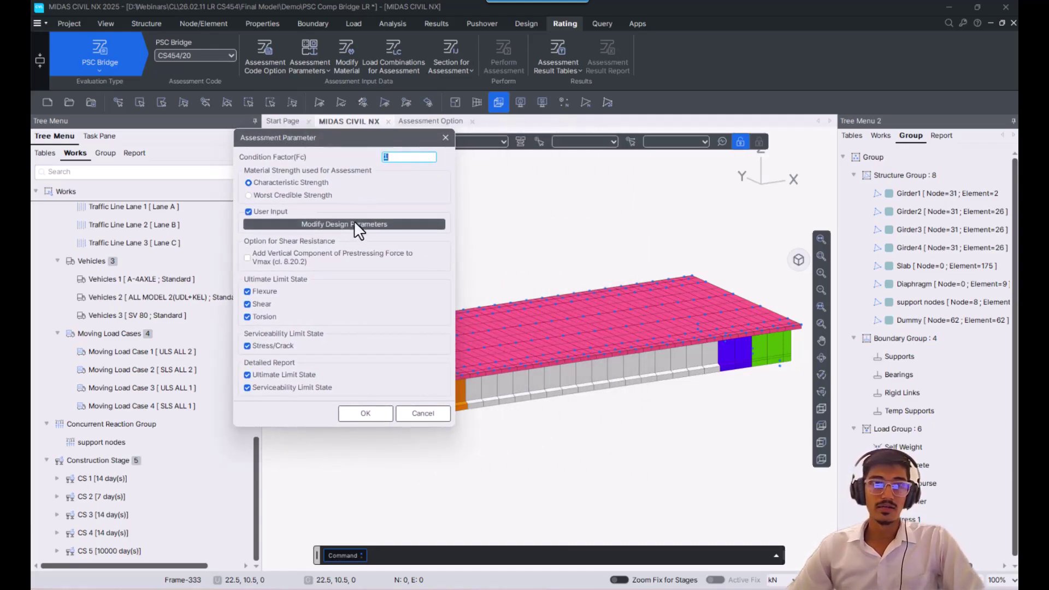
click(337, 225)
drag(363, 136, 670, 131)
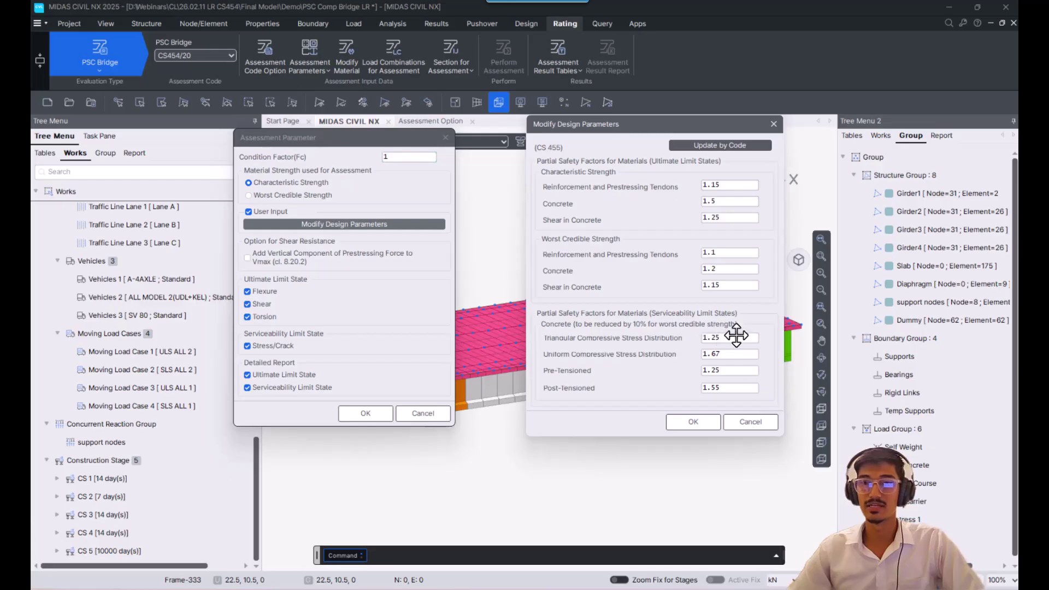
click(702, 425)
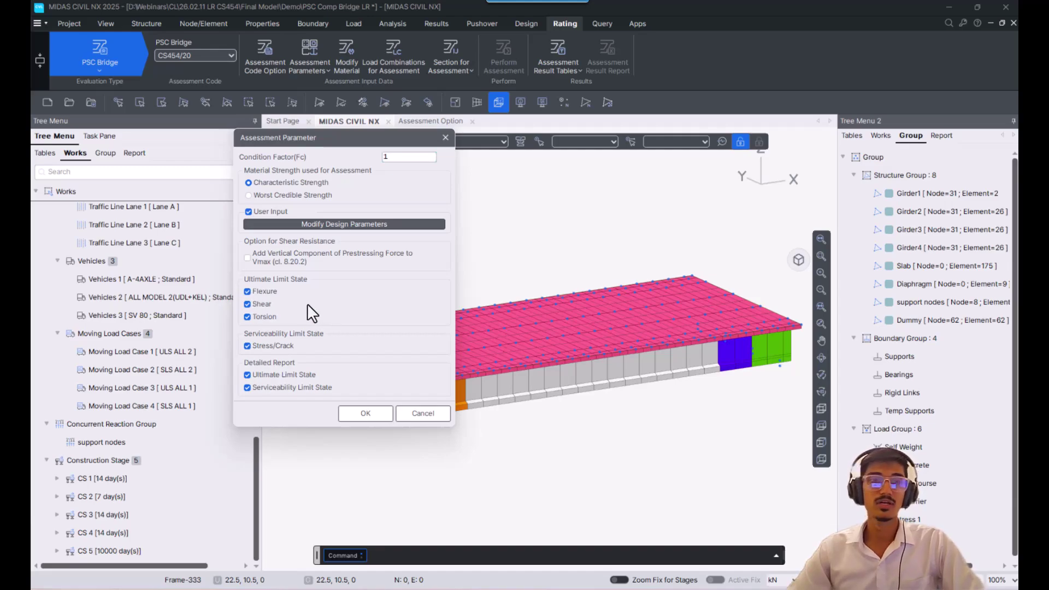
Step: Keep the flexure, shear, torsion and stress/crack checks enabled and confirm the assessment parameters
click(247, 292)
click(247, 291)
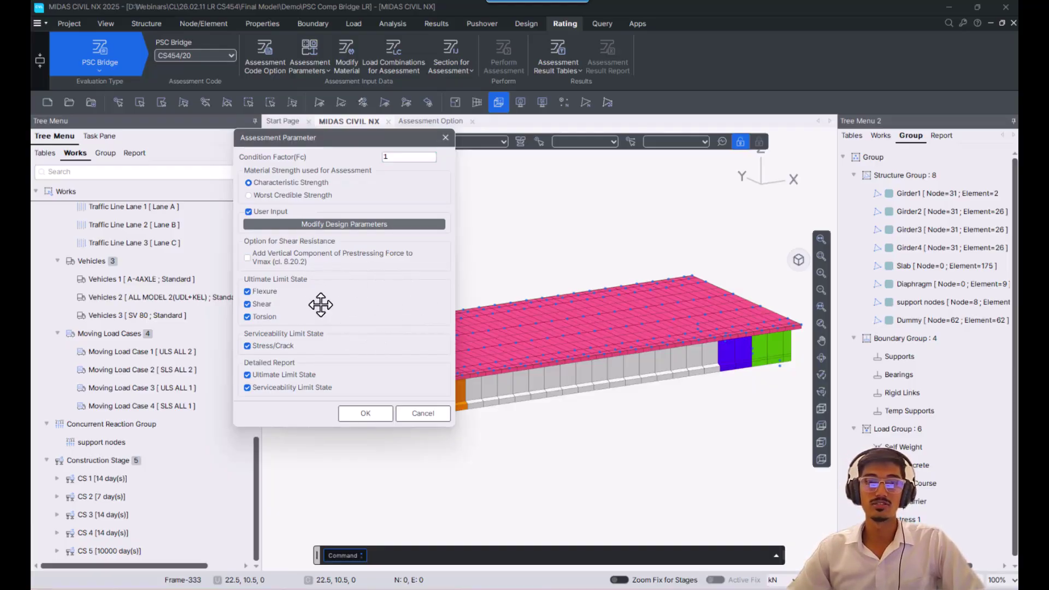
click(369, 412)
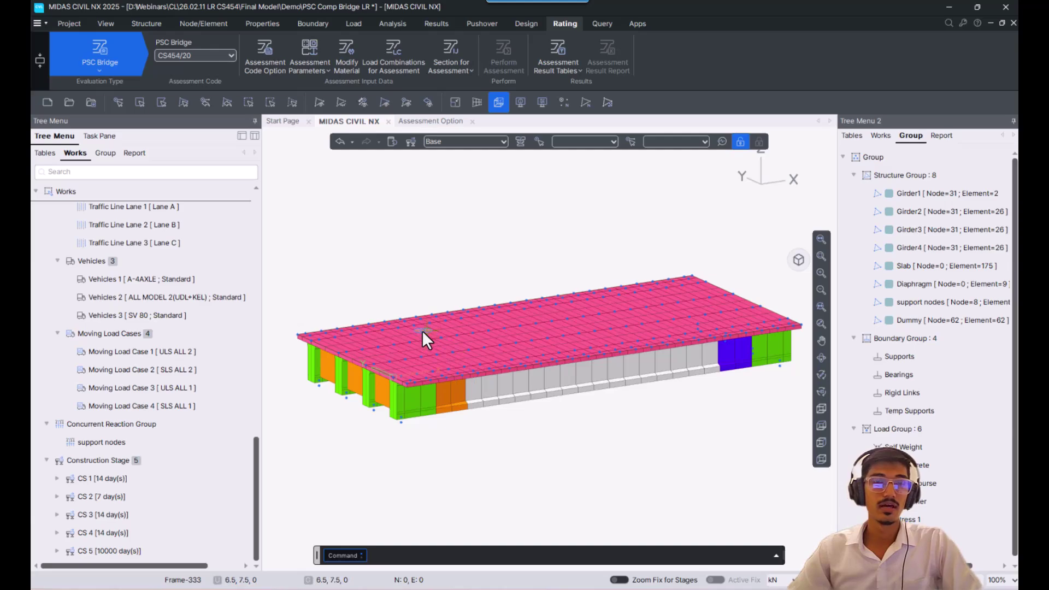
Step: Review the Environment Type settings for the member ends and close them without applying
click(317, 61)
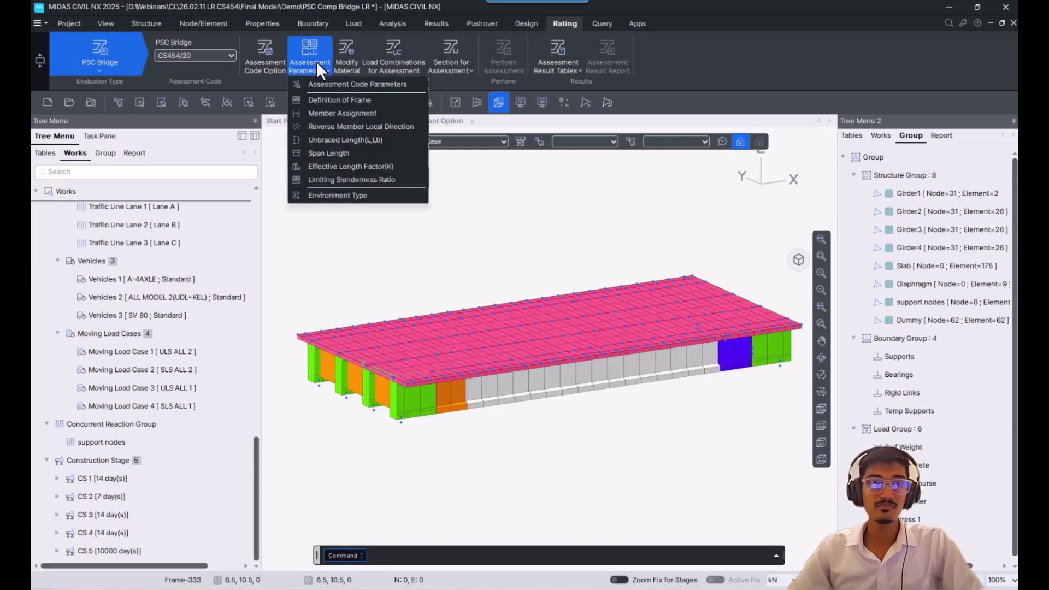
click(323, 195)
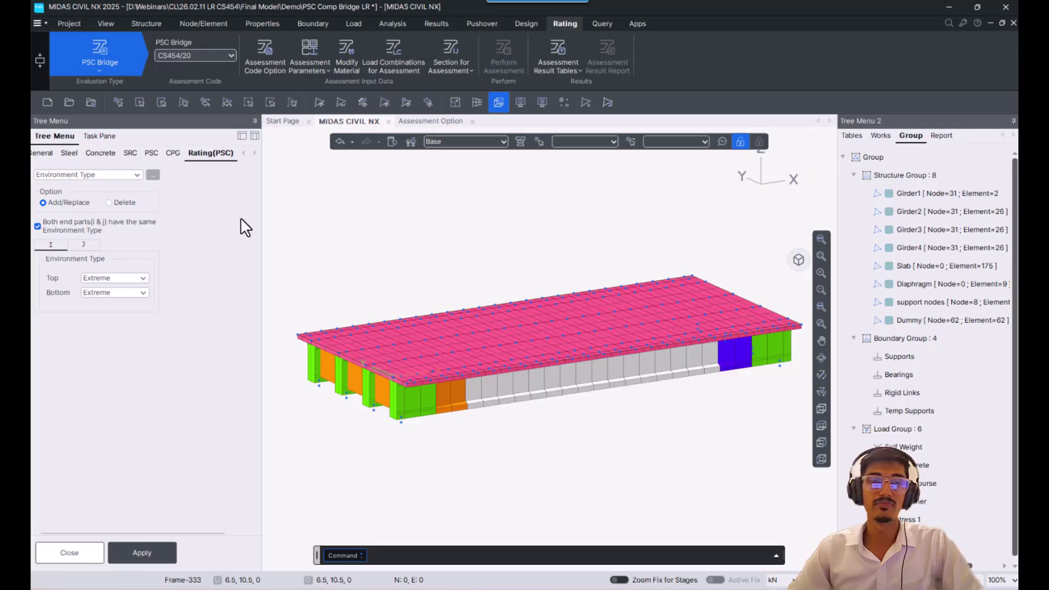
click(69, 553)
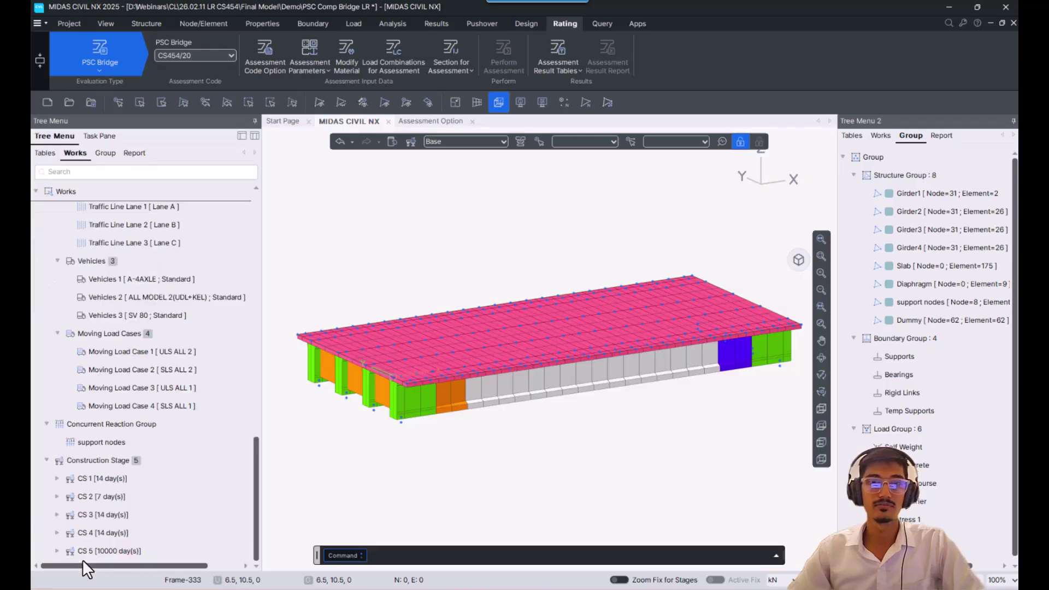
Step: Examine the Girder composite material's concrete codes, concrete grades and rebar grades for girder and slab without modifying them
click(347, 57)
drag(464, 113, 338, 109)
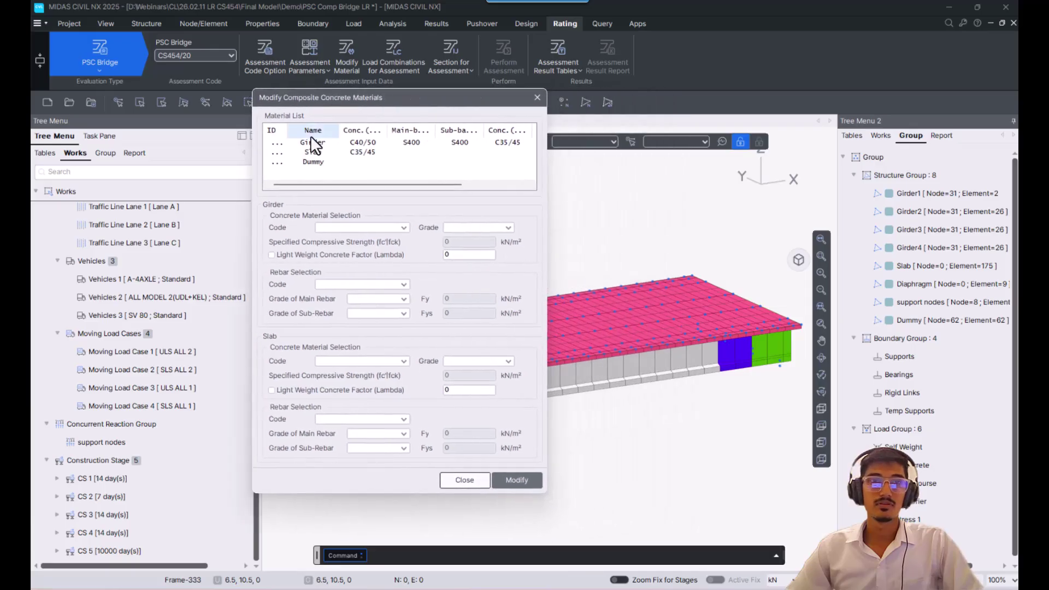
drag(285, 132, 299, 132)
click(376, 143)
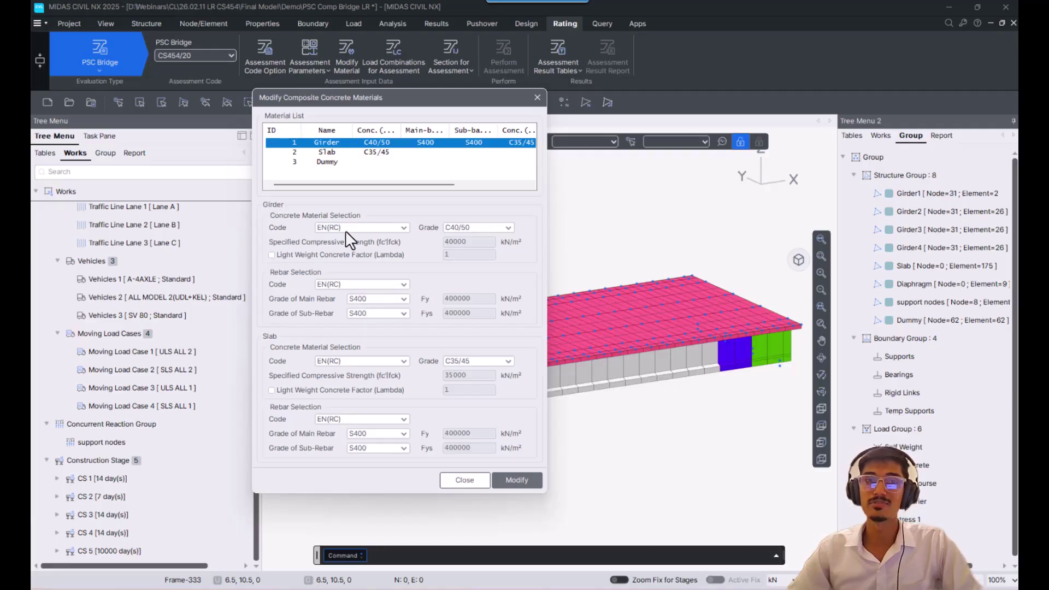
click(374, 227)
click(377, 227)
click(454, 228)
click(453, 227)
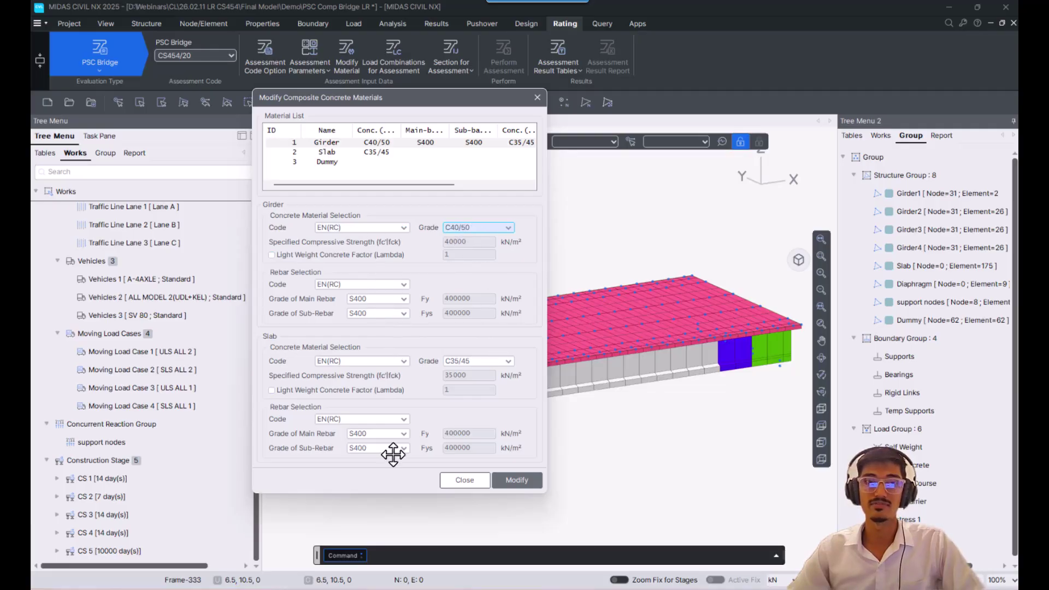
click(403, 299)
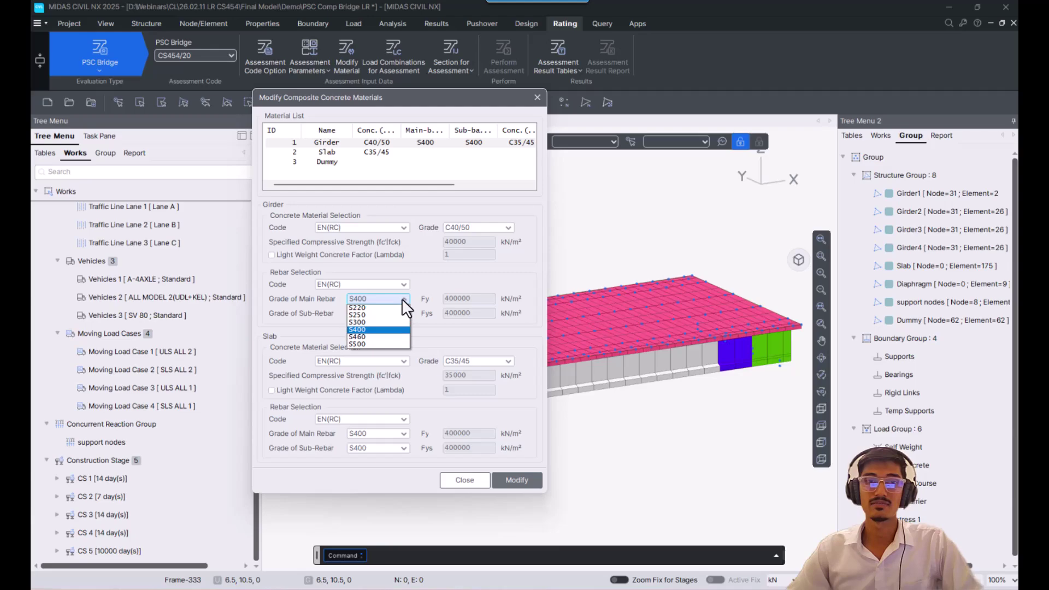
click(403, 299)
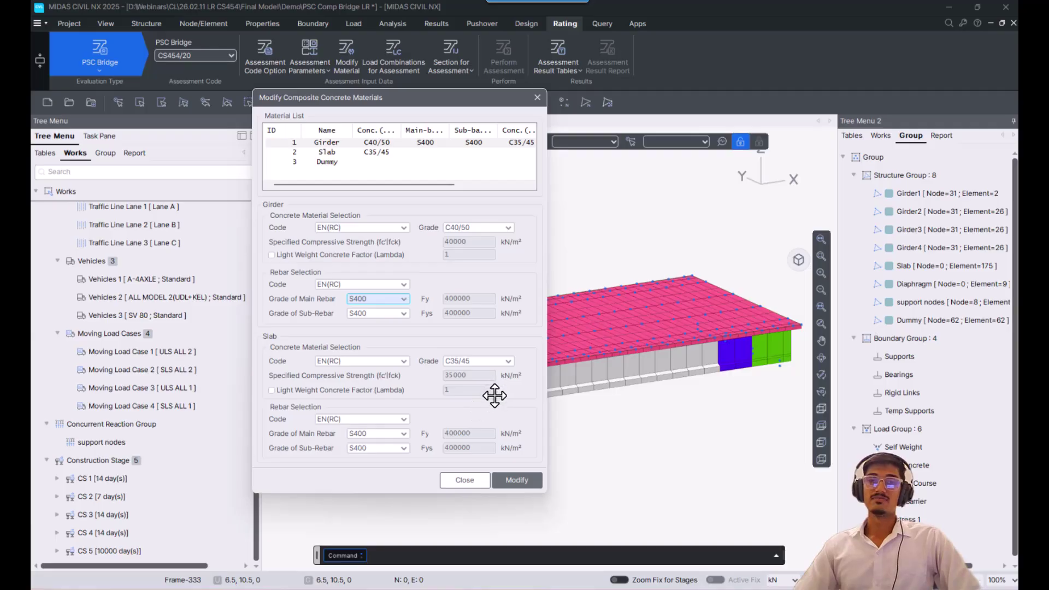
click(480, 479)
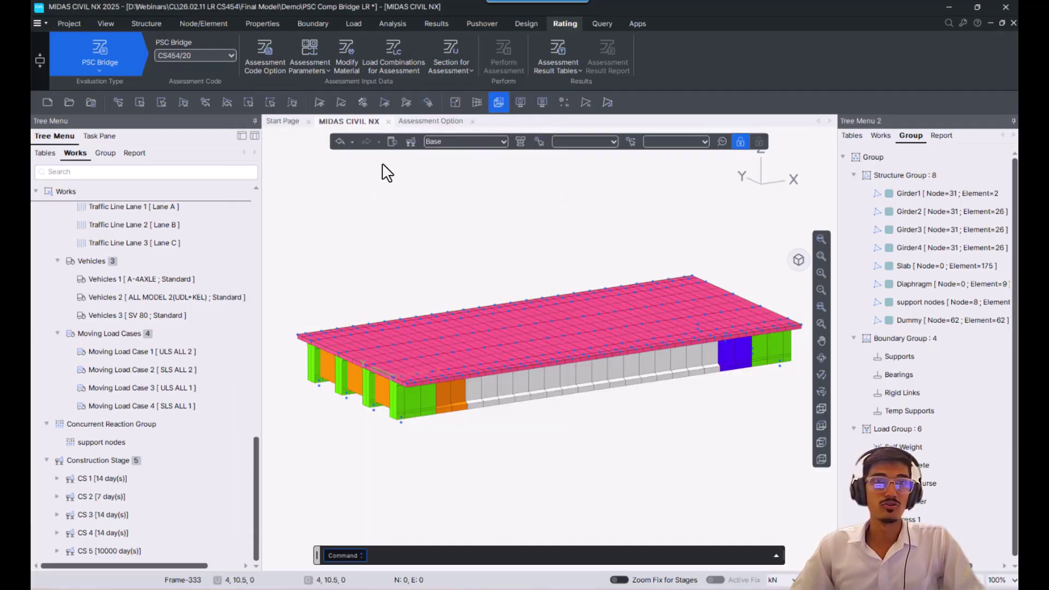
Step: Create the assessment load combination ULS 2 with limit state ULS, combination type Comb1 and Gamma_f3 of 1.1
click(320, 64)
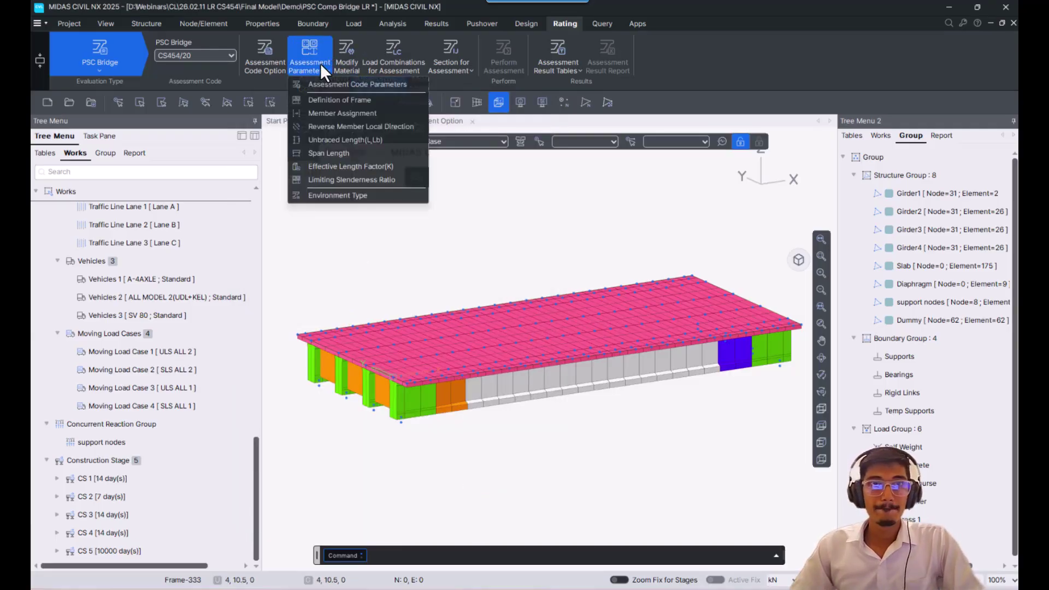
click(374, 64)
drag(377, 143, 326, 129)
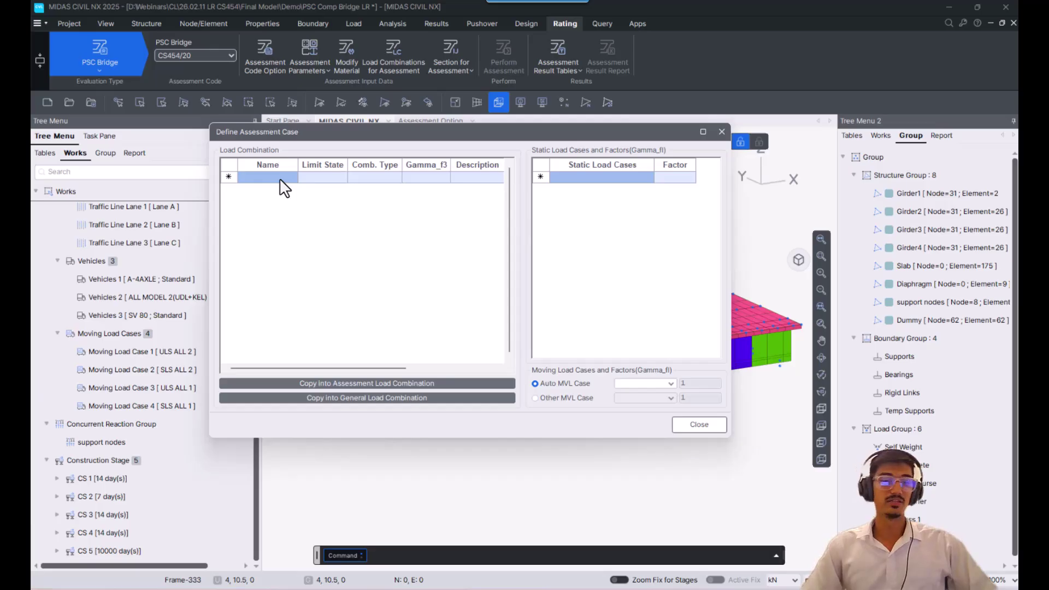
text(ULS 2)
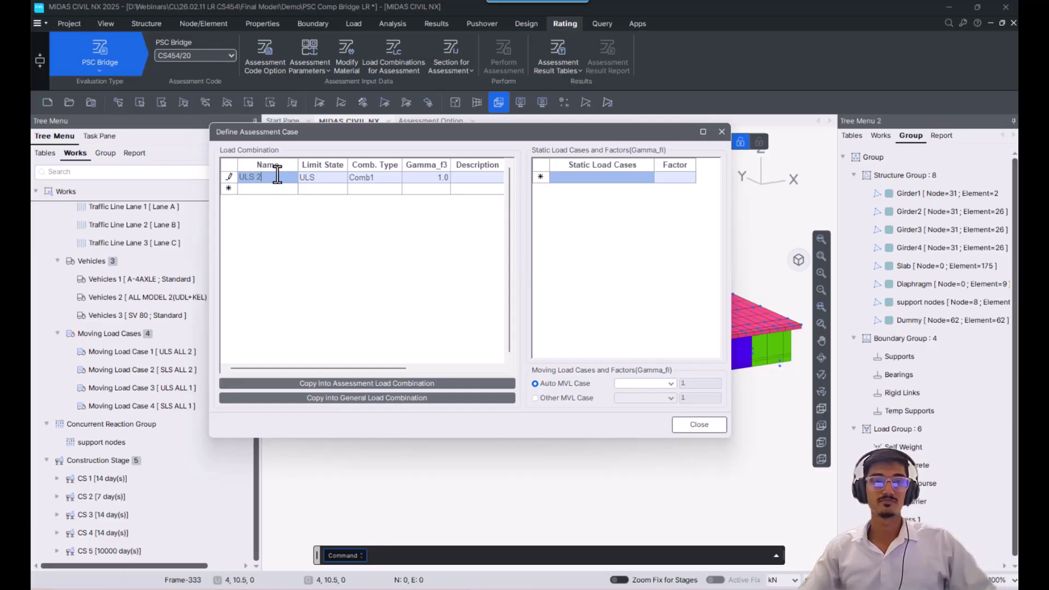
click(334, 177)
click(341, 177)
click(342, 177)
click(392, 176)
click(395, 177)
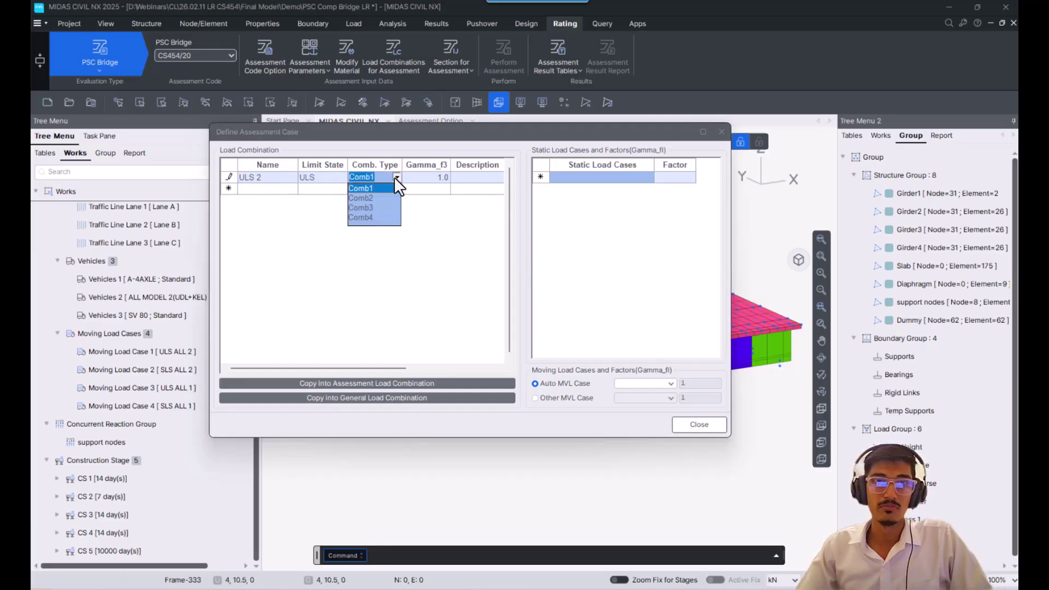
click(437, 178)
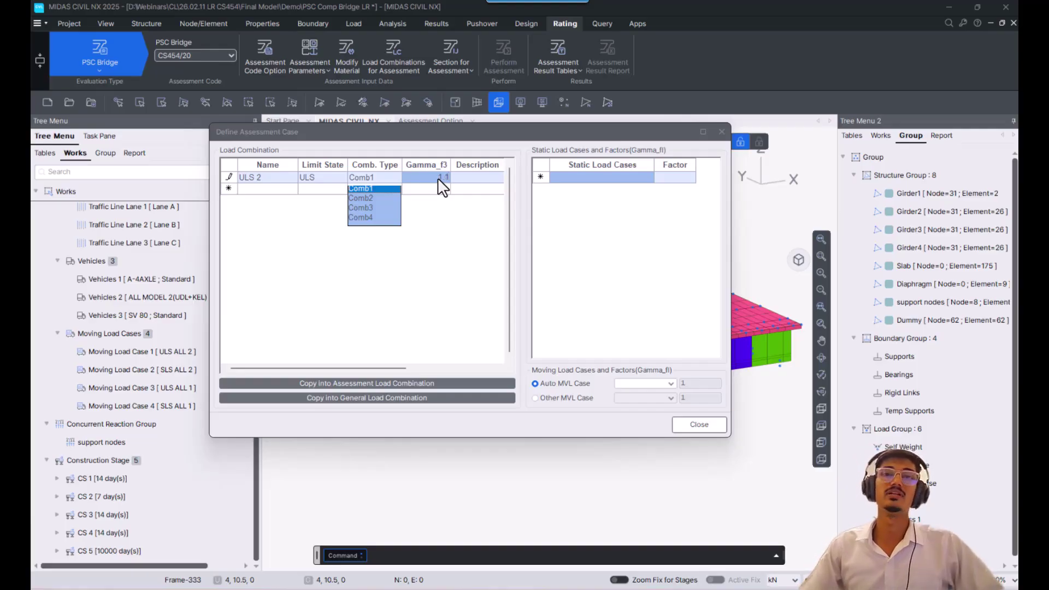
Step: Add the construction stage load cases Dead Load(CS), SIDL-WC(CS) and Tendon Secondary(CS) to combination ULS 2
click(649, 176)
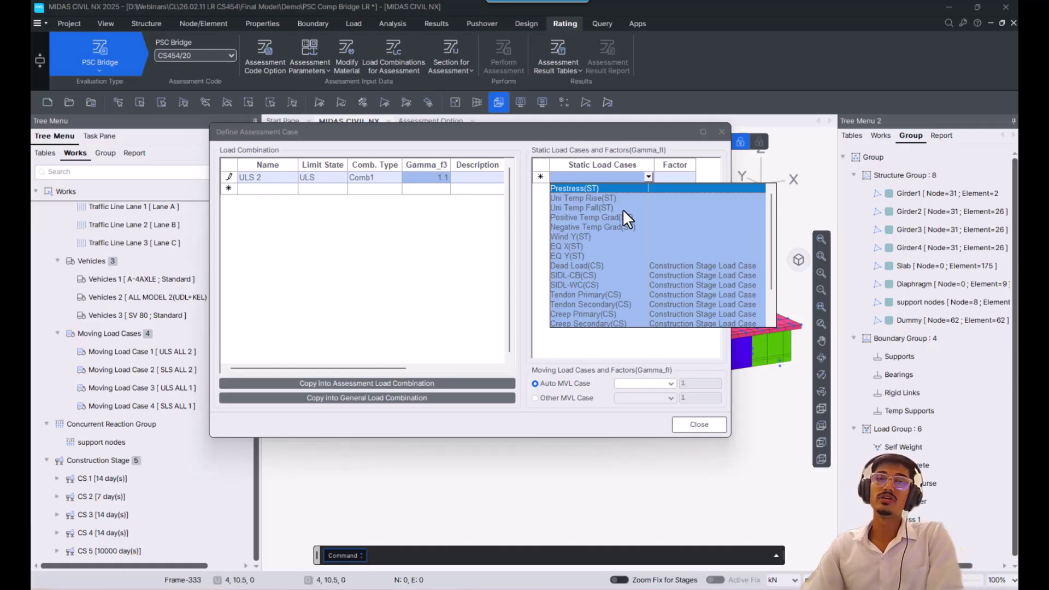
click(601, 266)
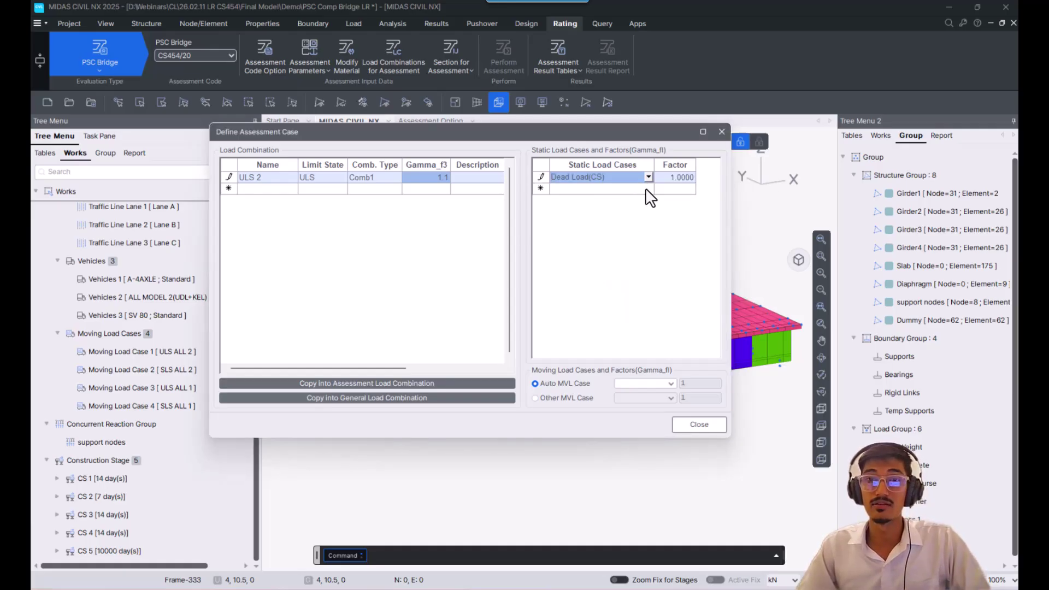
click(648, 188)
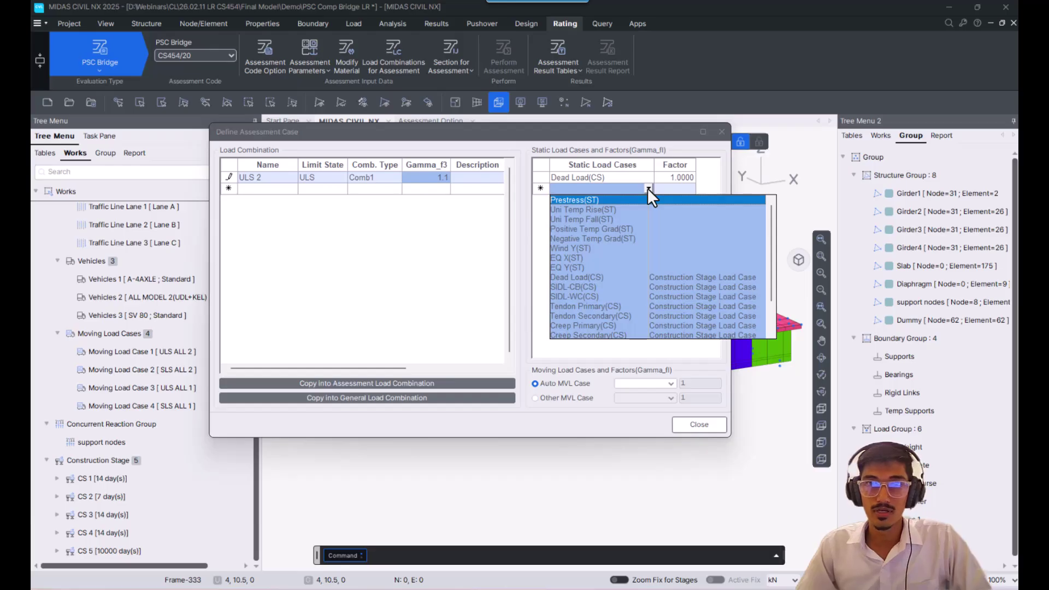
click(579, 296)
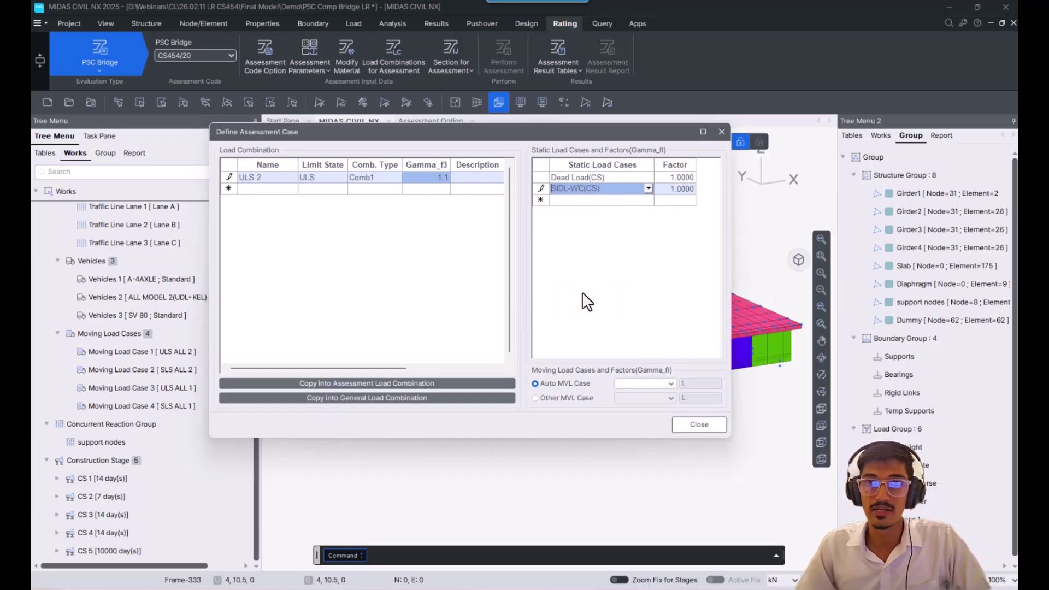
click(647, 200)
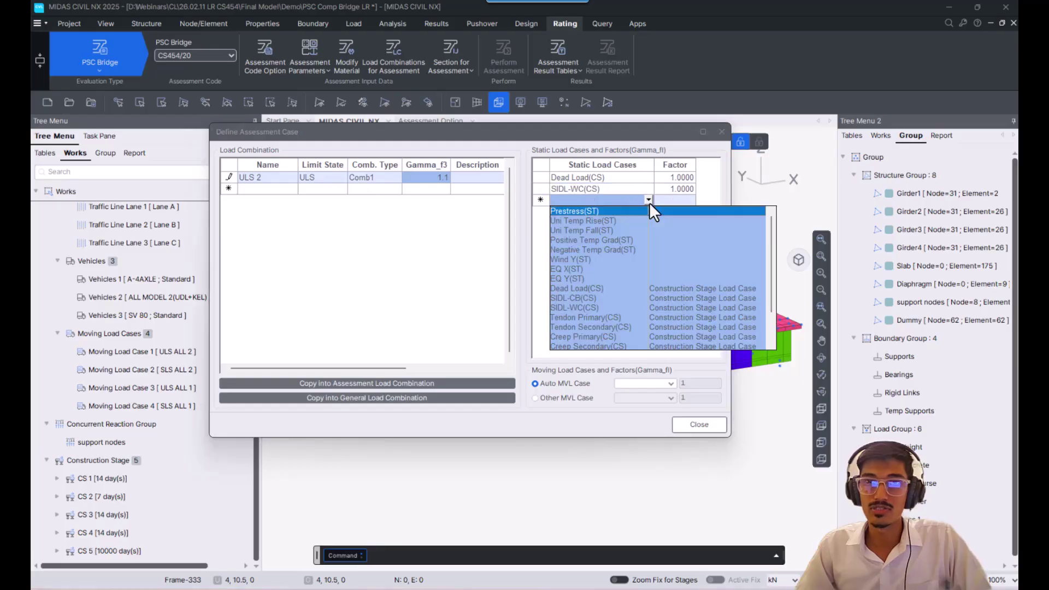
click(612, 324)
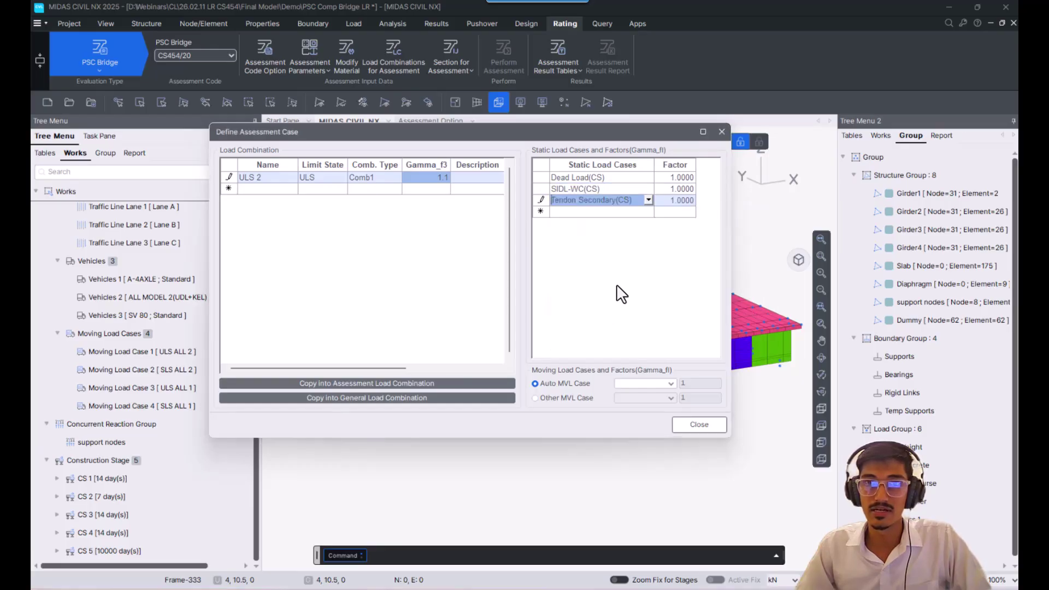
click(627, 214)
Step: Set the ULS 2 static load factors to 1.1 for Dead Load, 1.75 for SIDL-WC and 1.1 for Tendon Secondary
click(685, 176)
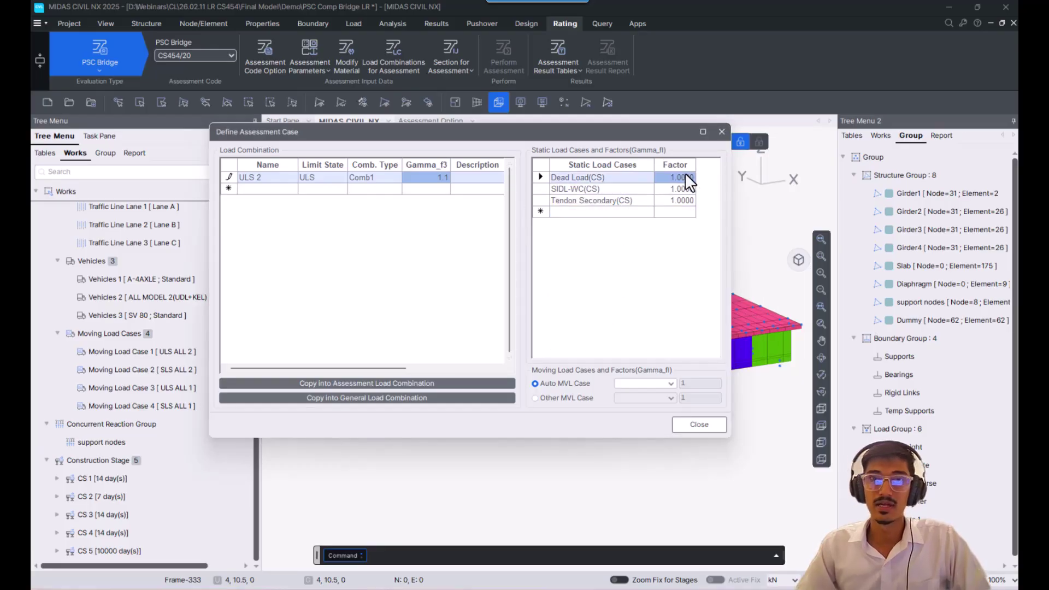
text(1)
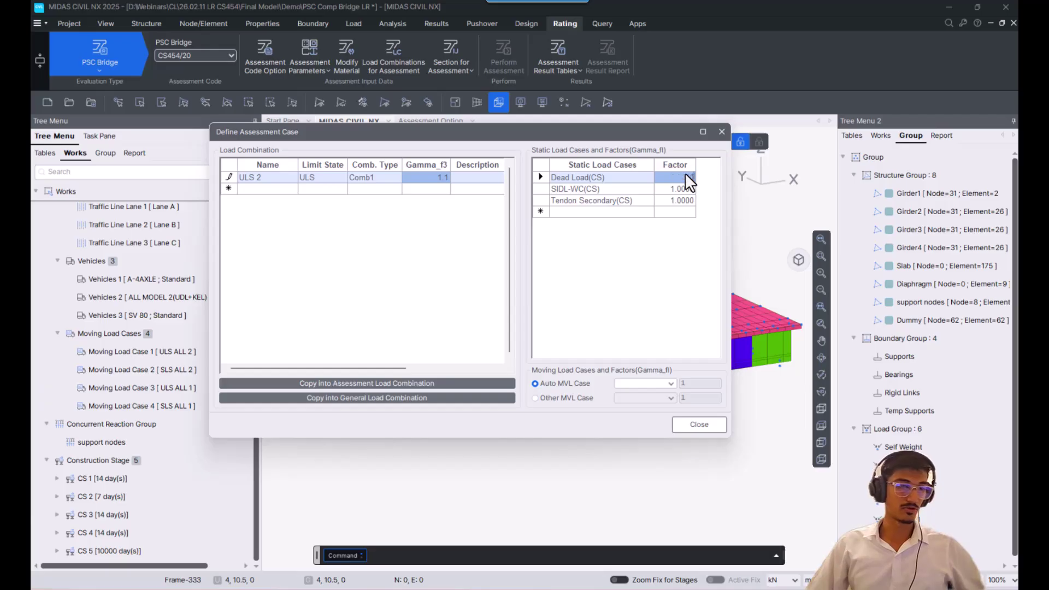
text(.1)
key(Return)
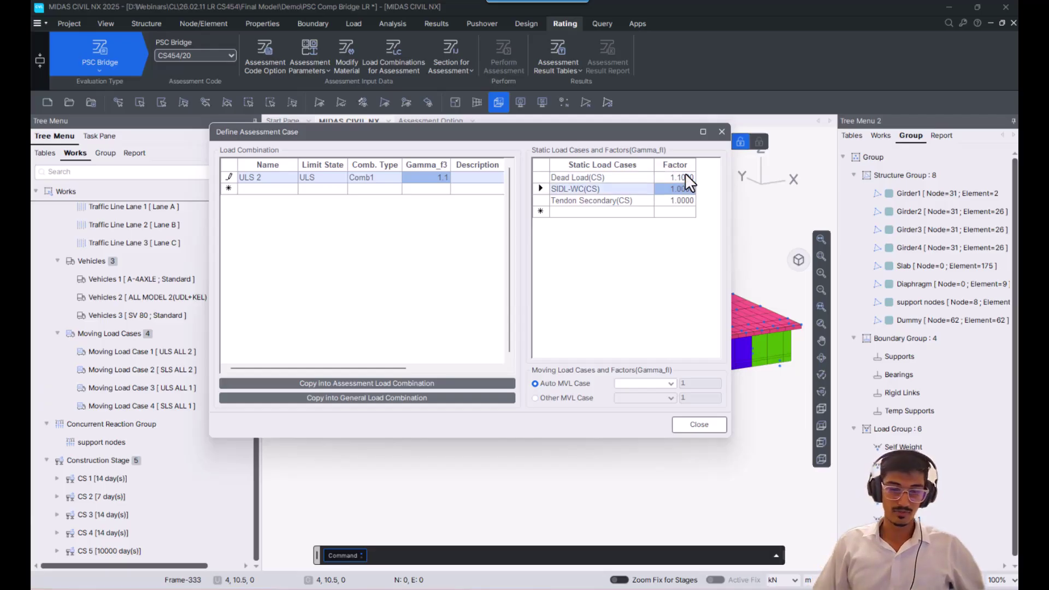
text(1.75)
key(Return)
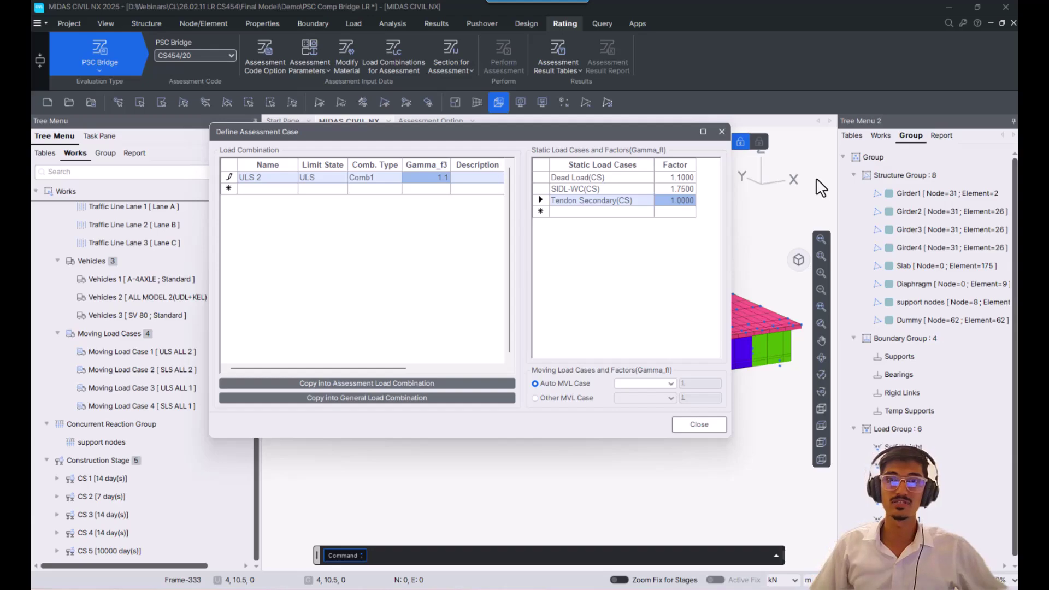
text(1.1)
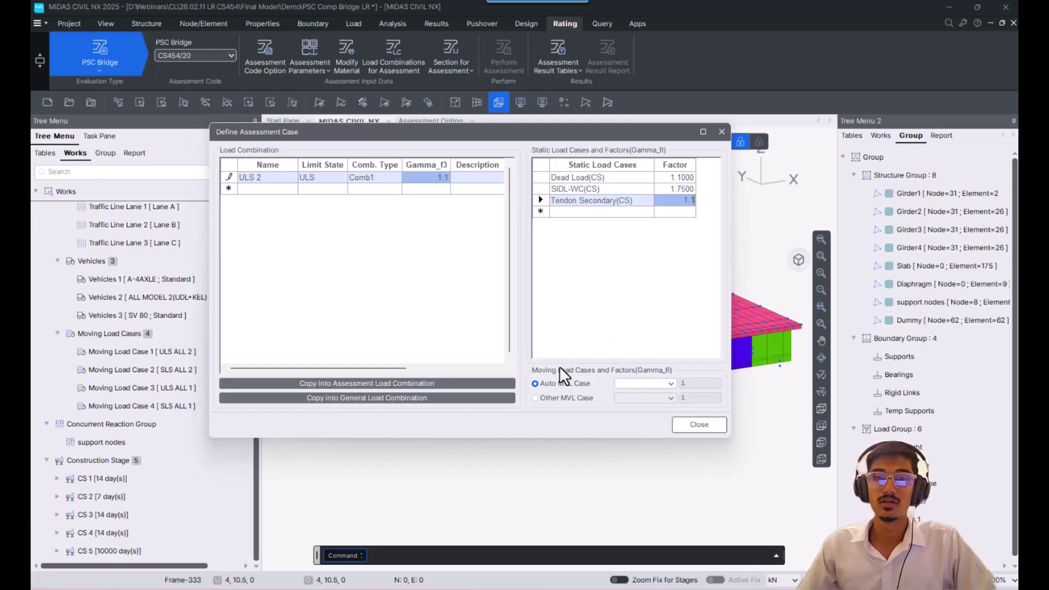
Step: Assign ULS ALL 2(MV) as the auto moving load case of ULS 2 and check the stored combination
click(660, 384)
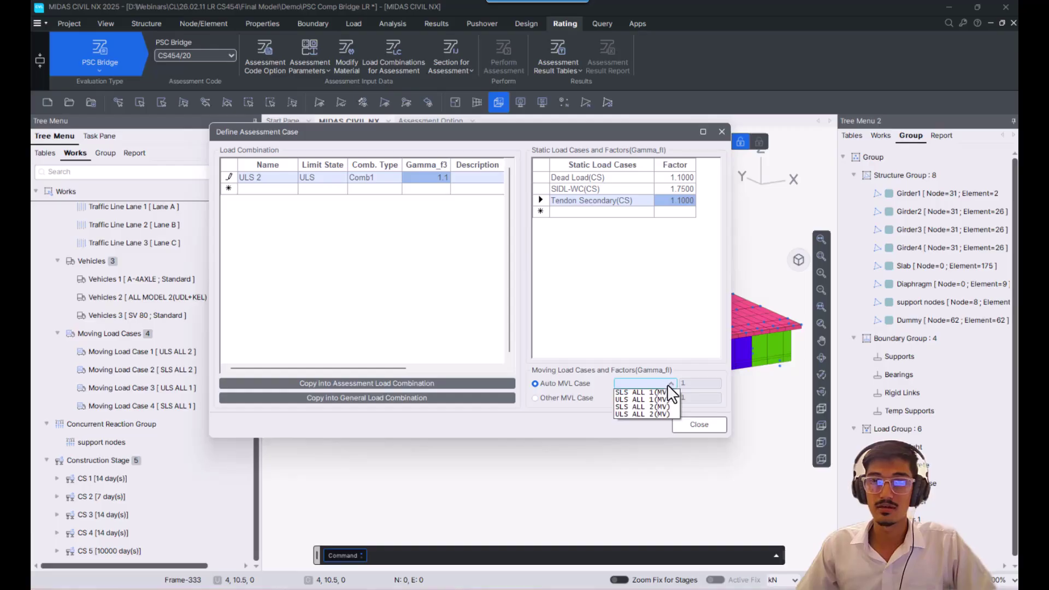
click(654, 414)
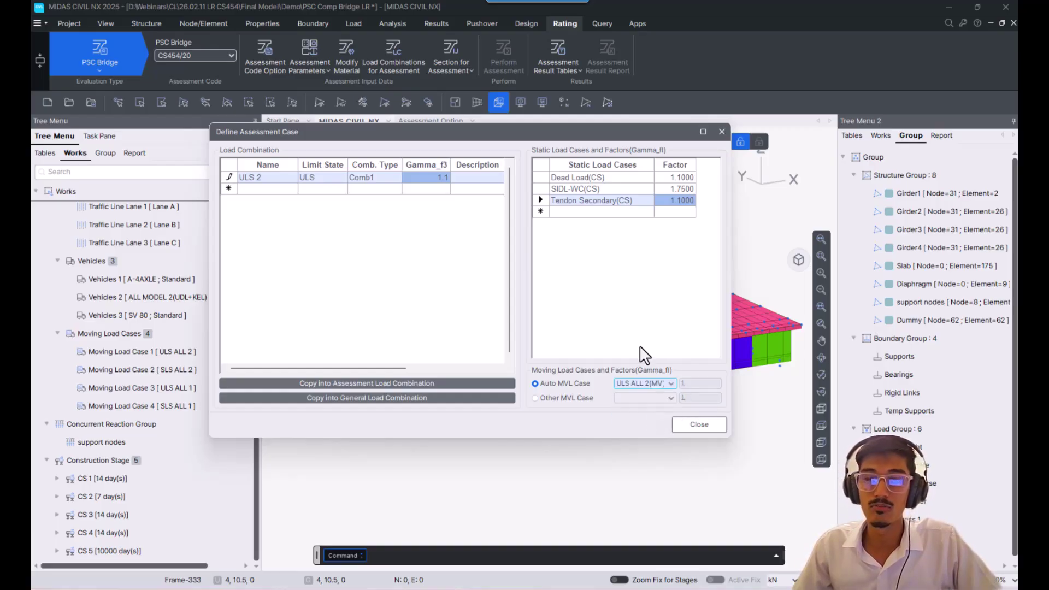
click(284, 189)
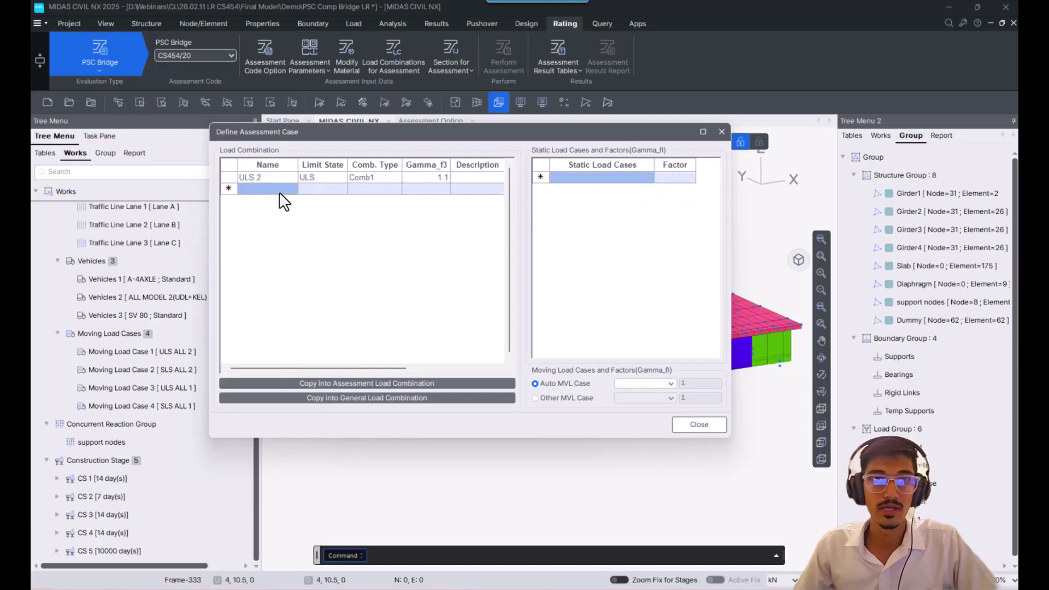
click(274, 179)
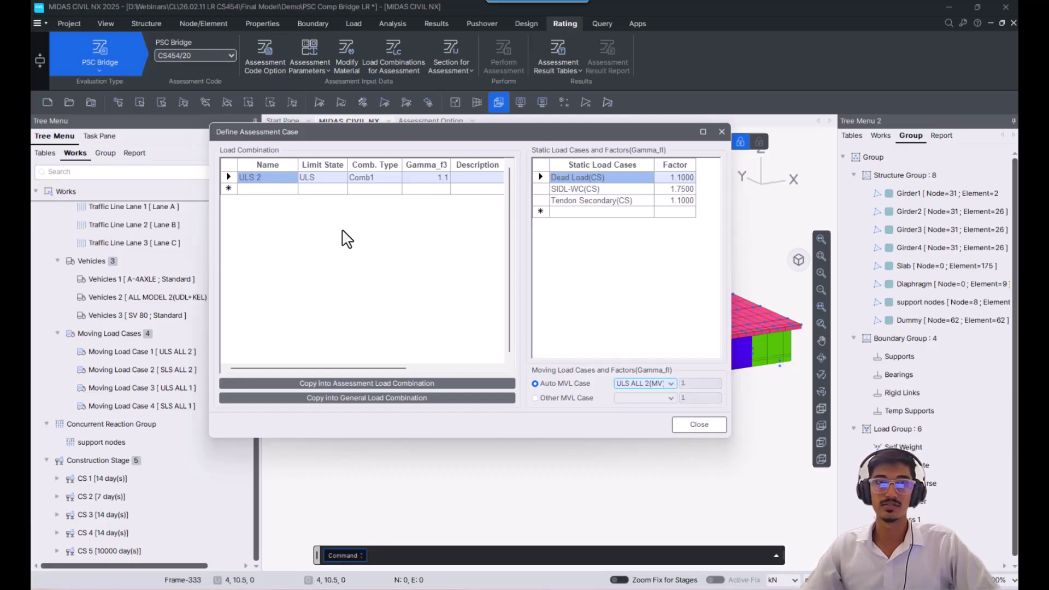
Step: Copy ULS 2 into a new assessment load combination and rename the copy SLS 2
click(277, 187)
click(242, 177)
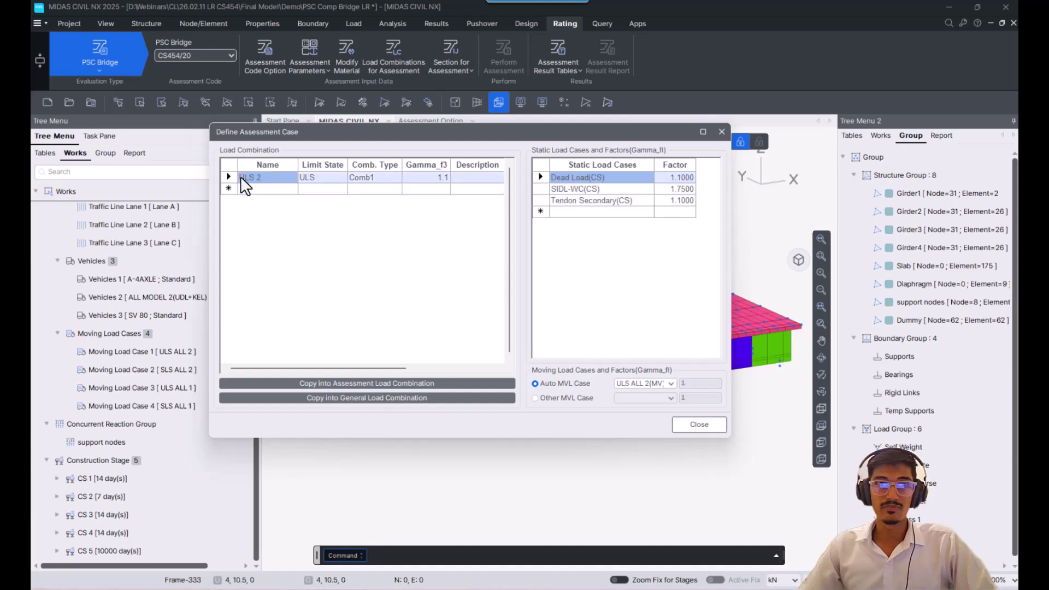
click(352, 383)
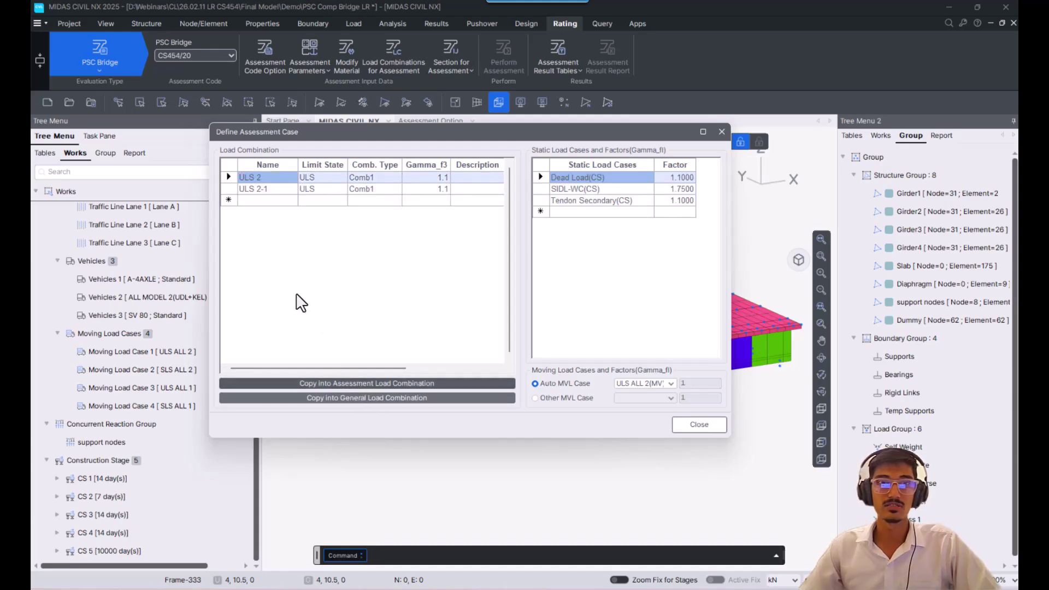
click(250, 188)
double_click(279, 188)
key(BackSpace)
key(BackSpace)
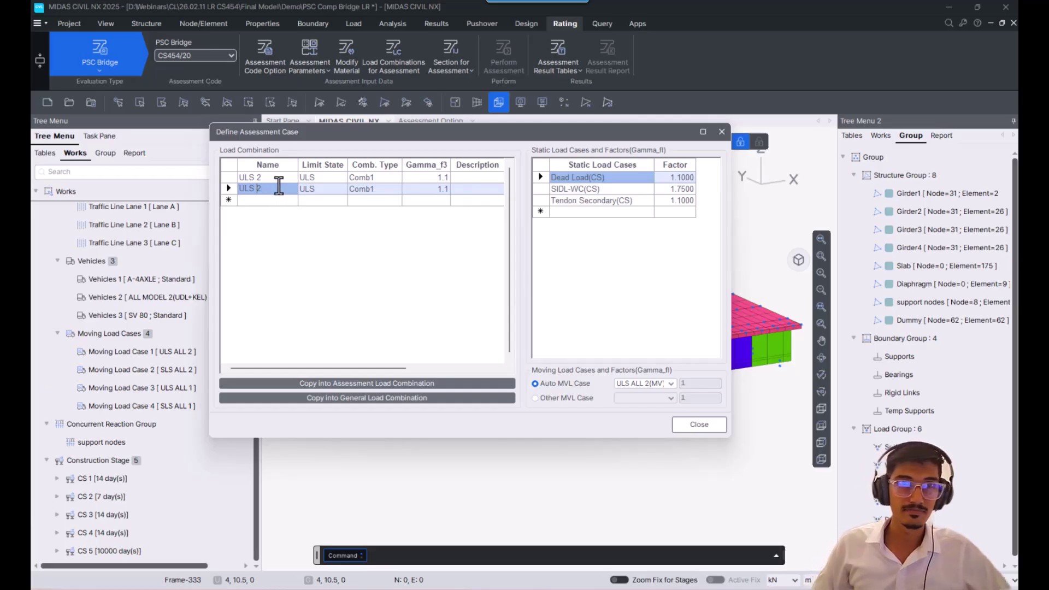
key(BackSpace)
text(S)
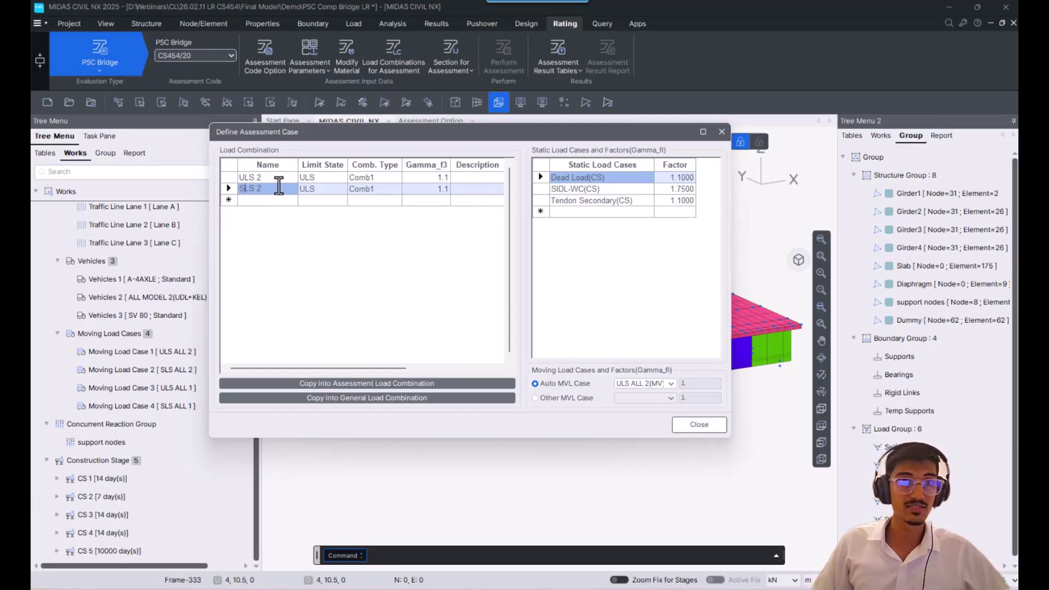
Step: Set the limit state of combination SLS 2 to SLS and its Gamma_f3 to 1
click(328, 189)
click(342, 189)
click(338, 211)
click(443, 189)
text(1)
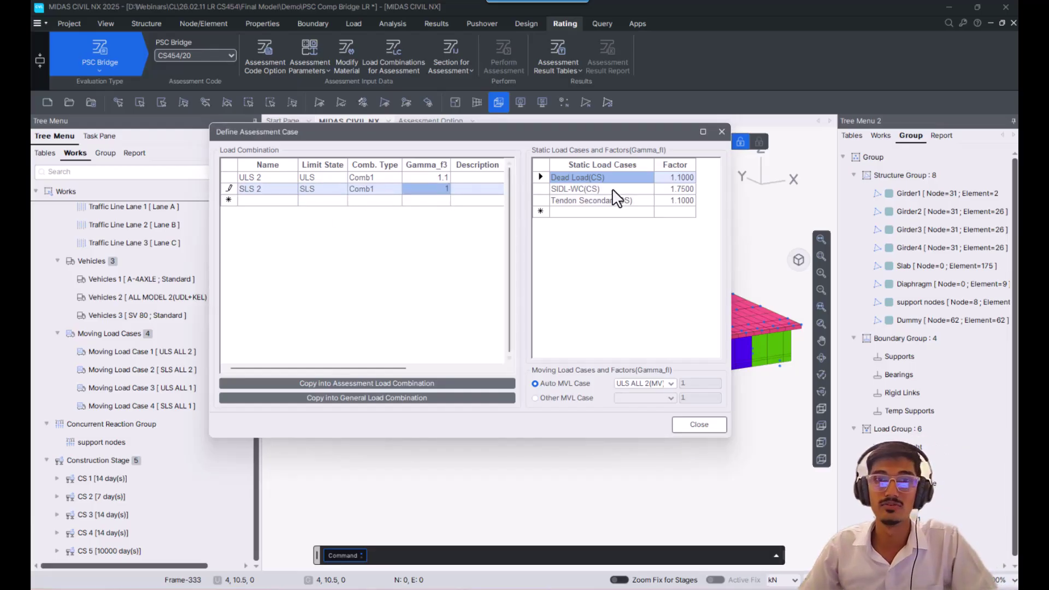
Step: Add Tendon Primary(CS) to the SLS 2 static load cases and assign SLS ALL 2(MV) as its auto moving load case
click(630, 211)
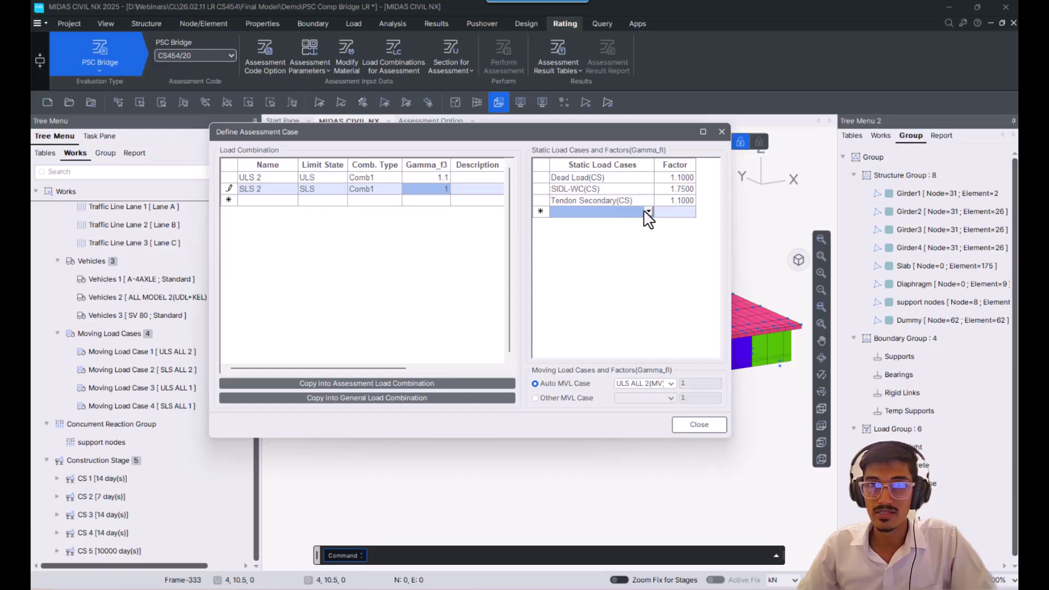
click(647, 211)
click(589, 328)
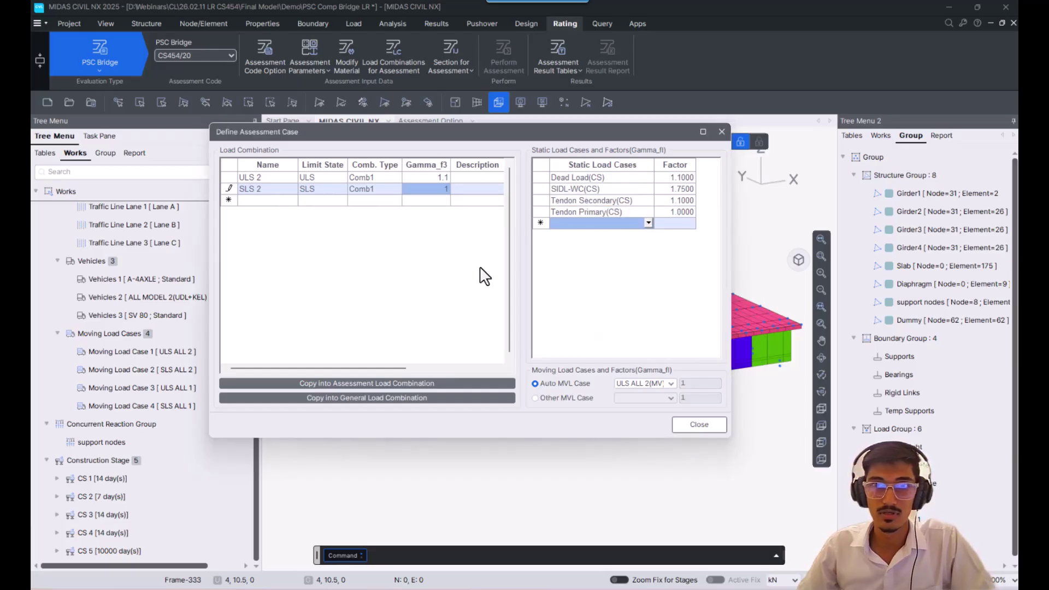
click(660, 382)
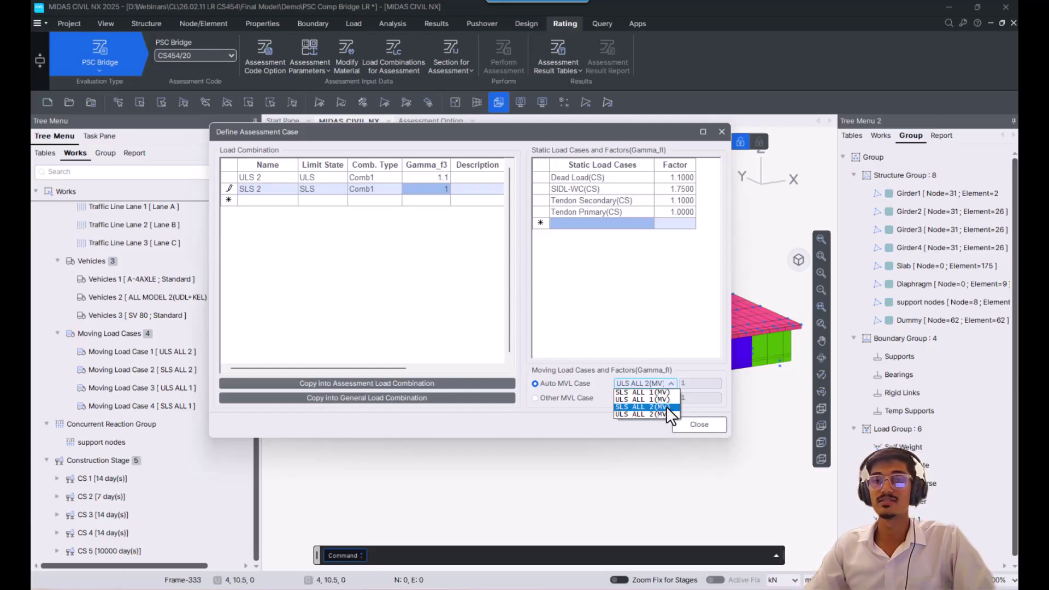
click(666, 406)
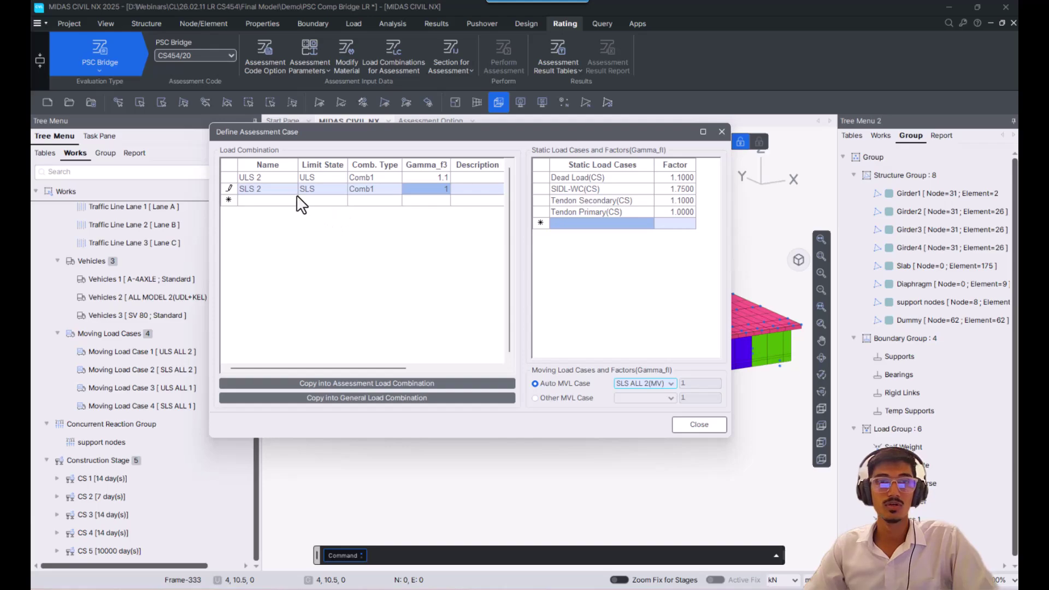
Step: Compare the static load cases, factors and moving load cases stored for combinations ULS 2 and SLS 2
click(275, 199)
click(277, 178)
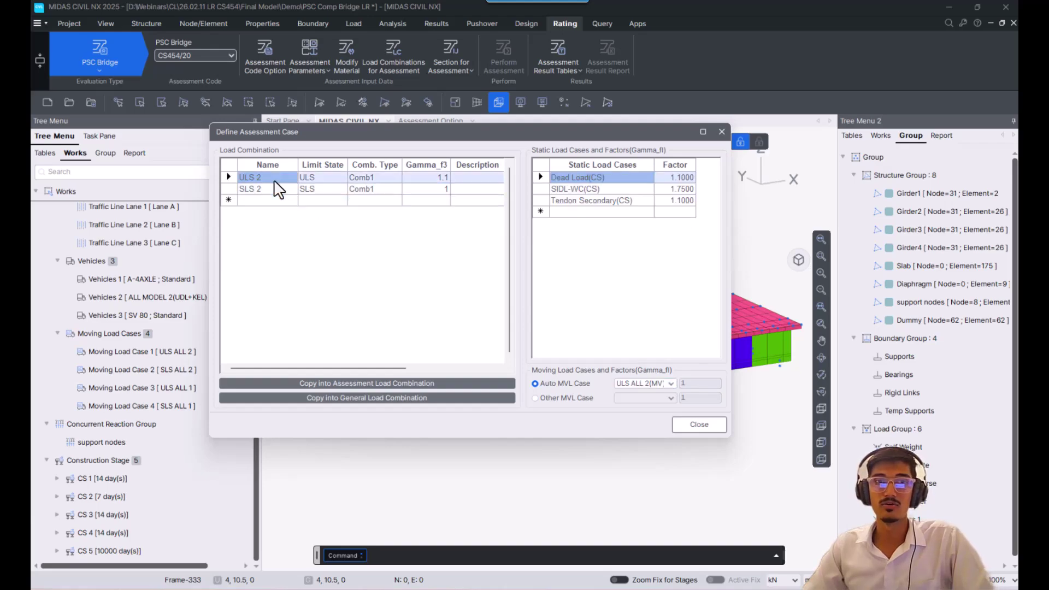
click(276, 201)
click(277, 178)
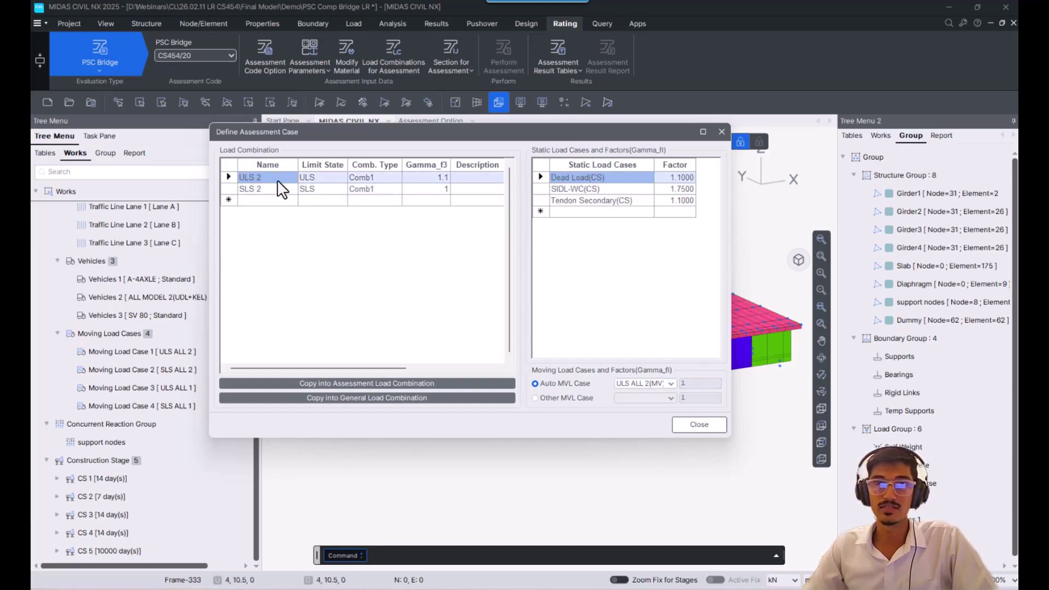
click(276, 189)
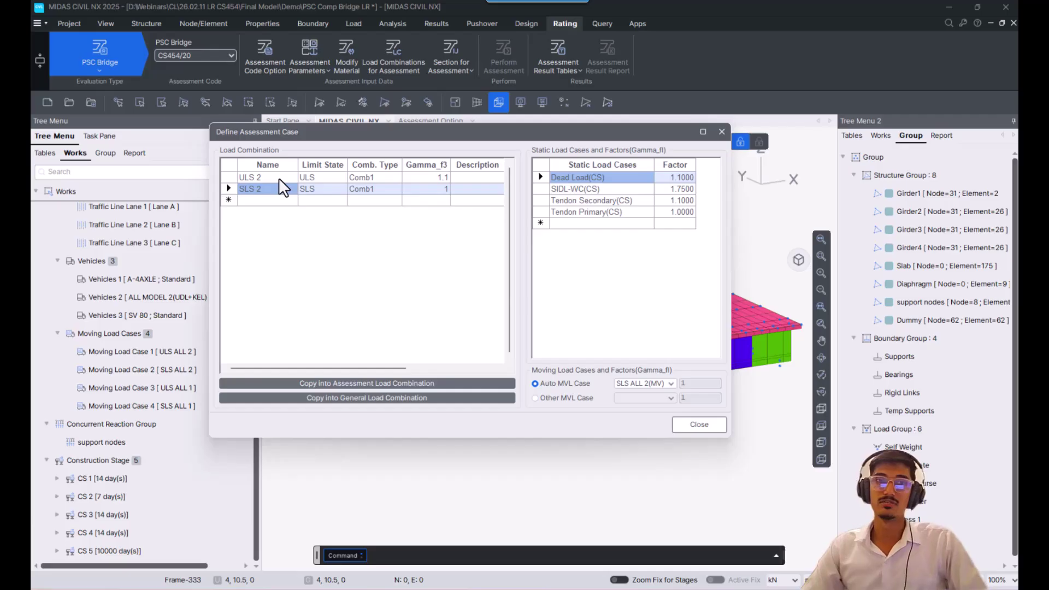
click(277, 179)
click(274, 186)
Step: Copy ULS 2 into another assessment load combination and rename the copy ULS 1
click(269, 177)
click(343, 383)
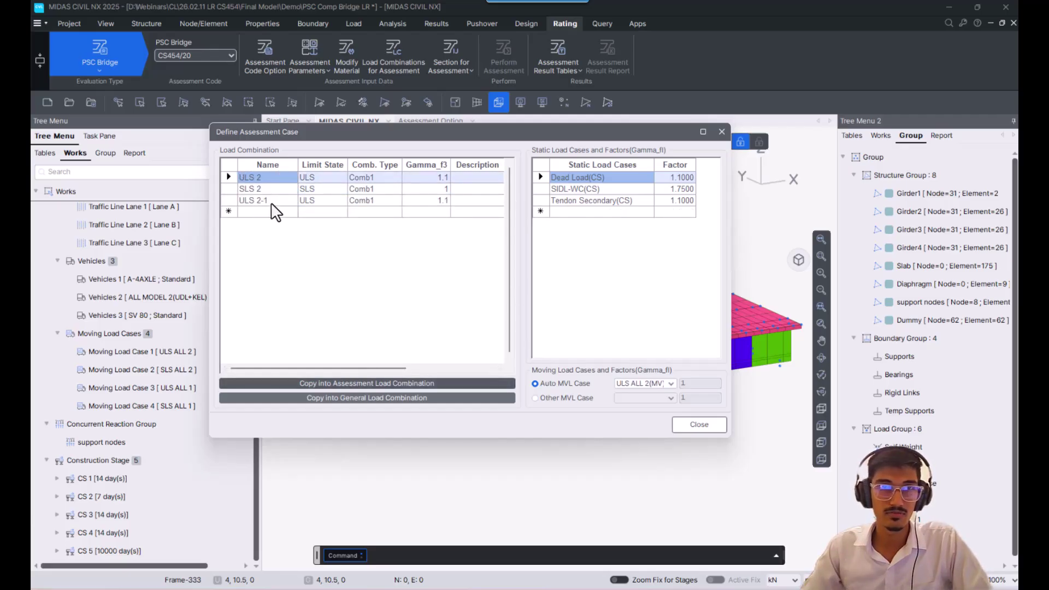
click(271, 201)
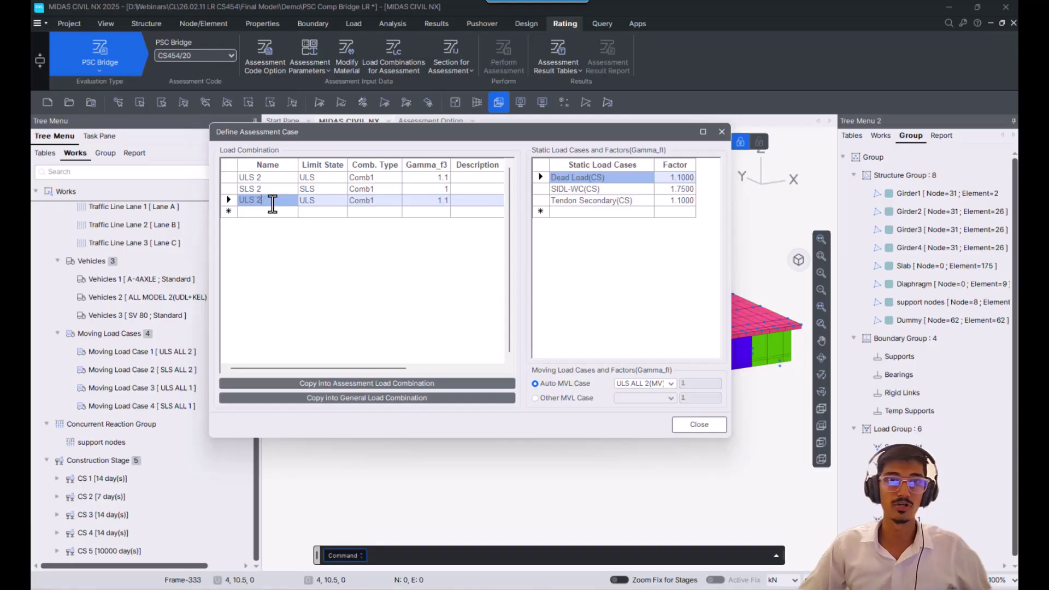
key(BackSpace)
text(1)
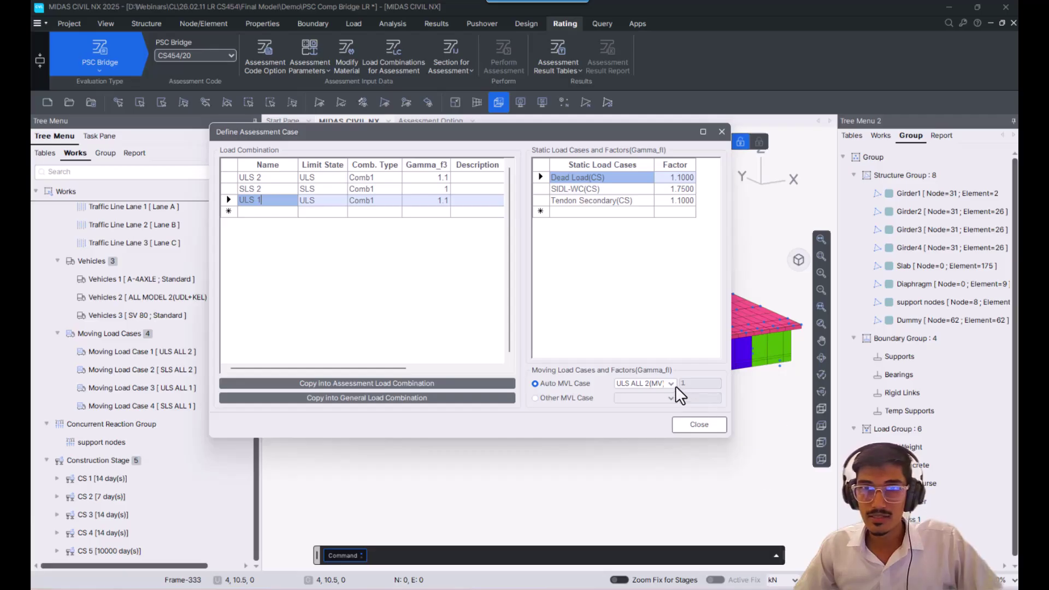
Step: Assign ULS ALL 1(MV) as the auto moving load case of combination ULS 1
click(661, 384)
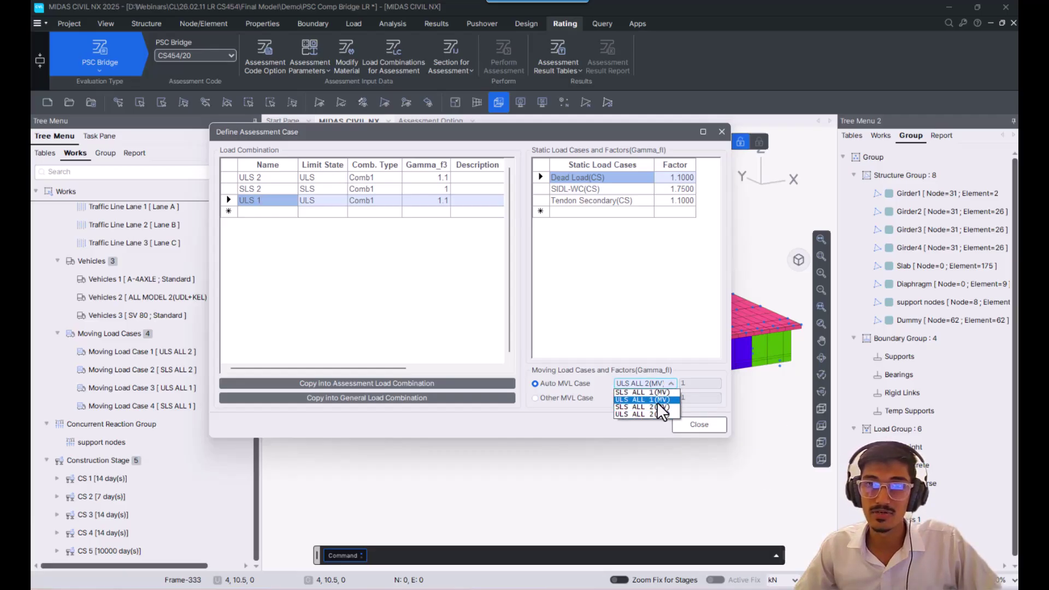
click(648, 399)
click(277, 211)
click(272, 200)
Step: Copy SLS 2 into another assessment load combination and rename the copy SLS 1
click(270, 188)
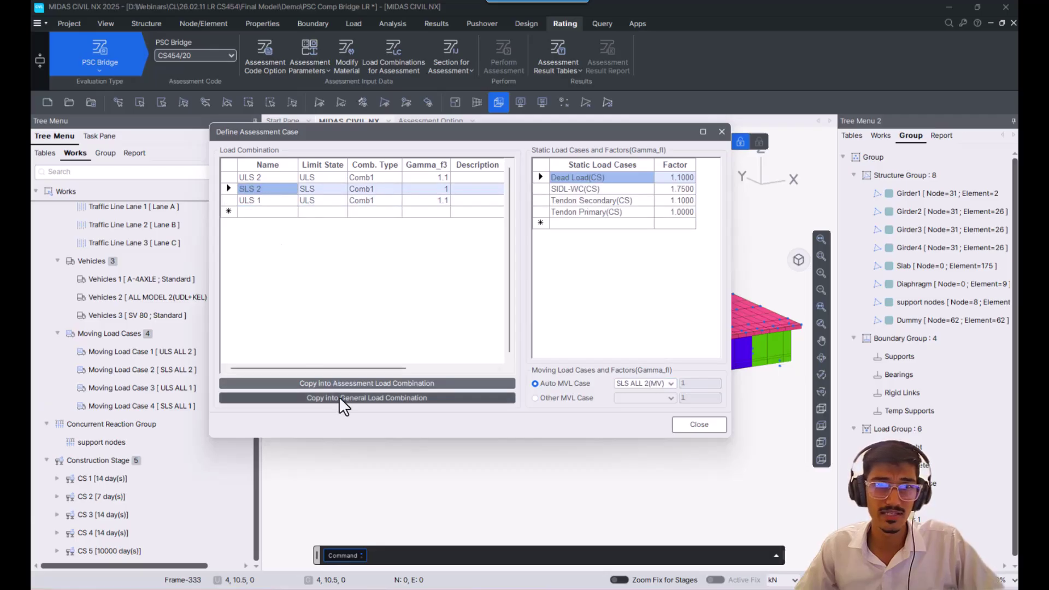
click(347, 384)
click(283, 213)
click(282, 212)
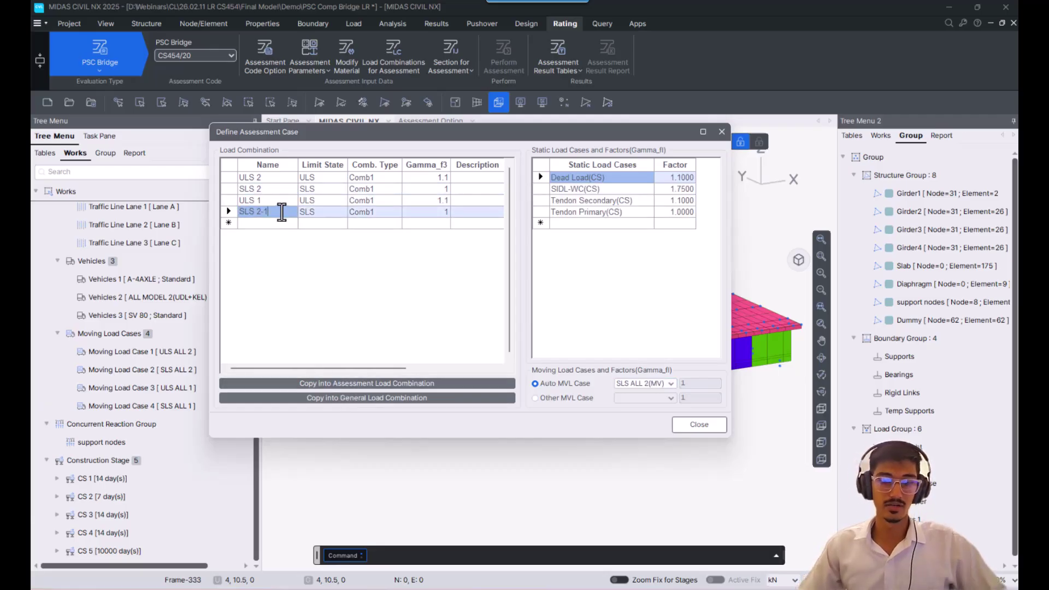
key(BackSpace)
key(BackSpace)
key(BackSpace)
text(1)
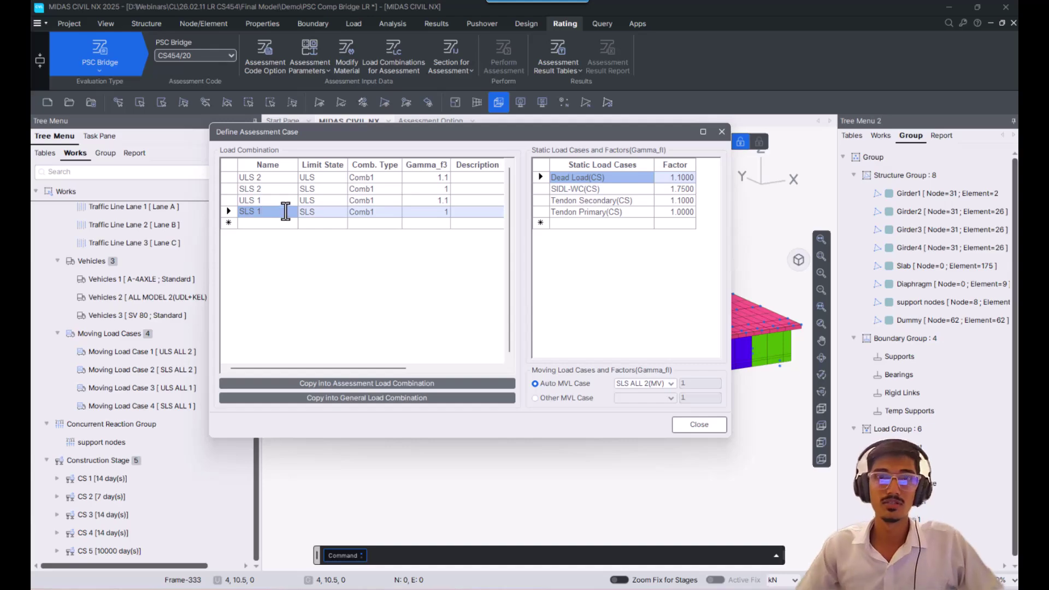
Step: Assign SLS ALL 1(MV) as the auto moving load case of SLS 1 and check the moving load cases of all combinations
click(653, 384)
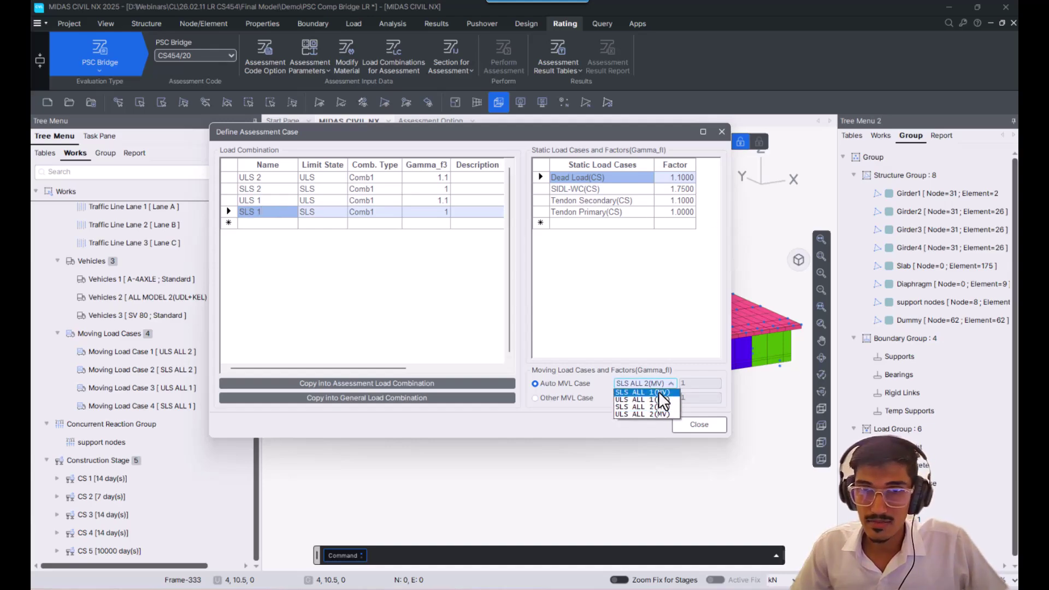
click(658, 393)
click(277, 223)
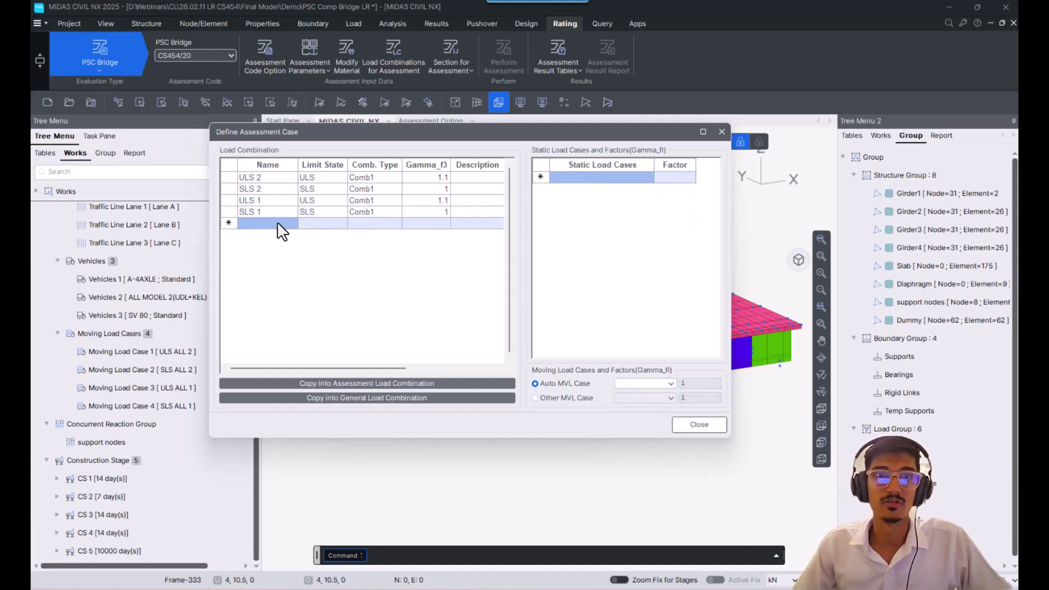
click(270, 178)
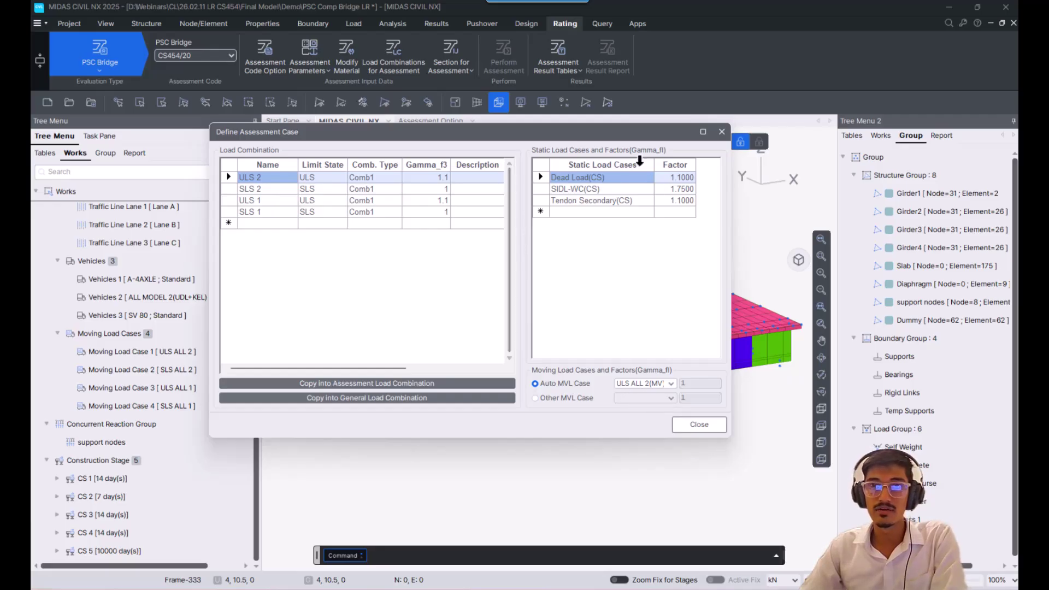
click(254, 201)
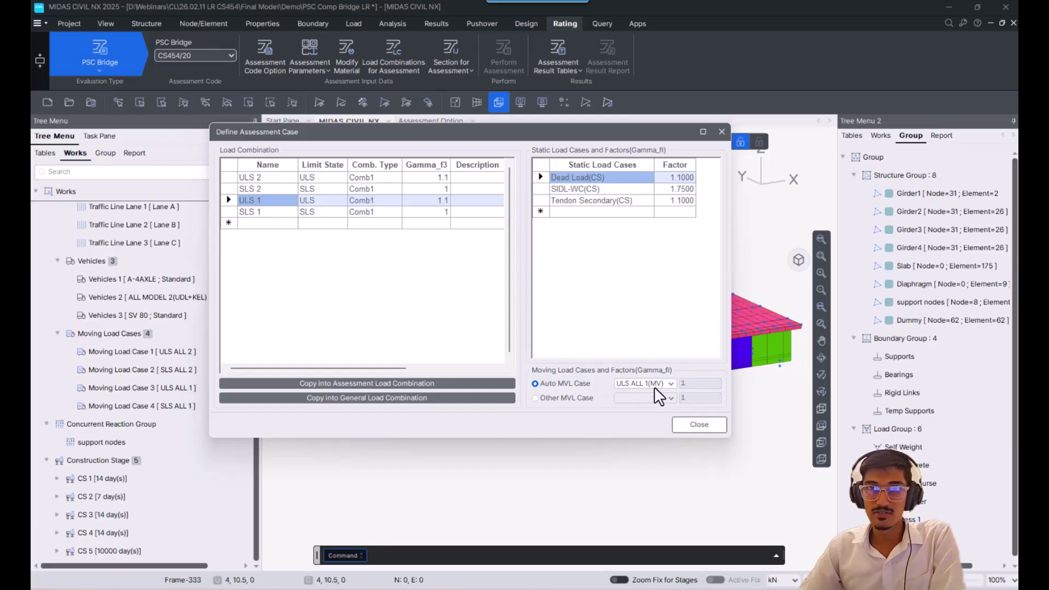
click(278, 189)
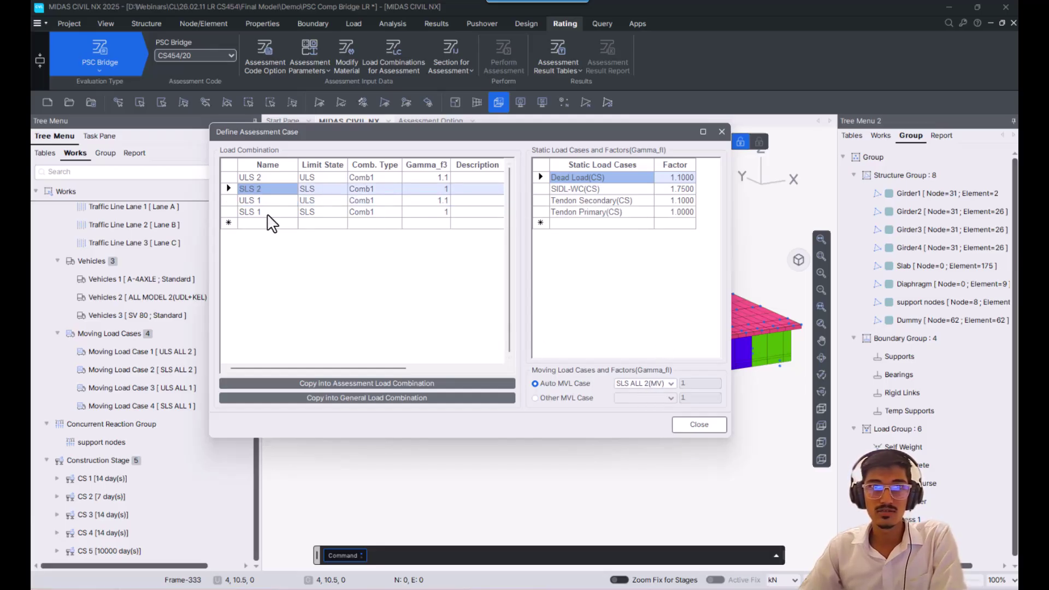
click(269, 212)
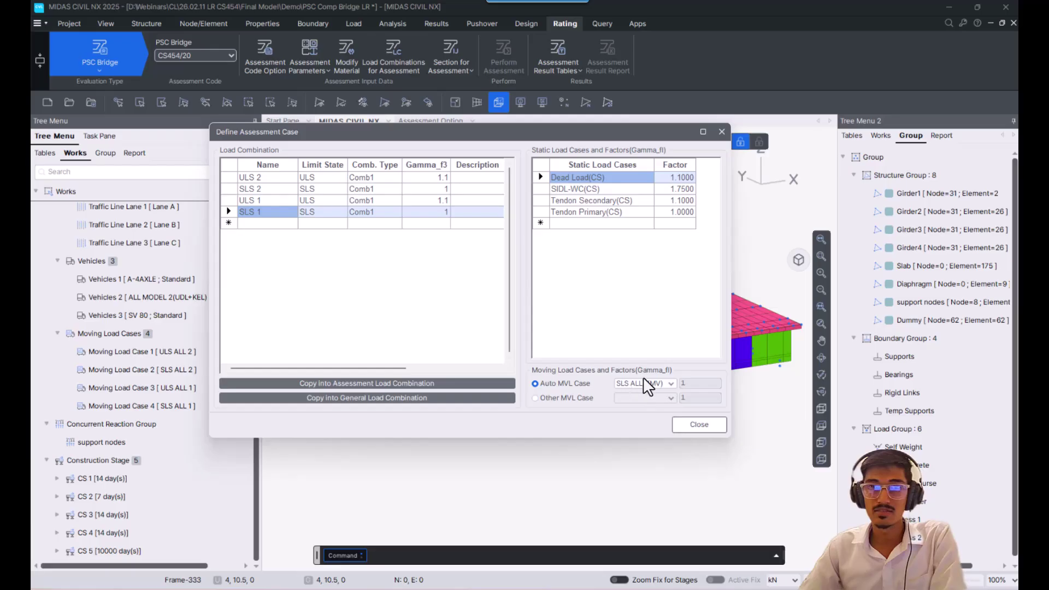
Step: Set the factors of Dead Load(CS), SIDL-WC(CS) and Tendon Secondary(CS) in combination SLS 2 to 1
click(278, 190)
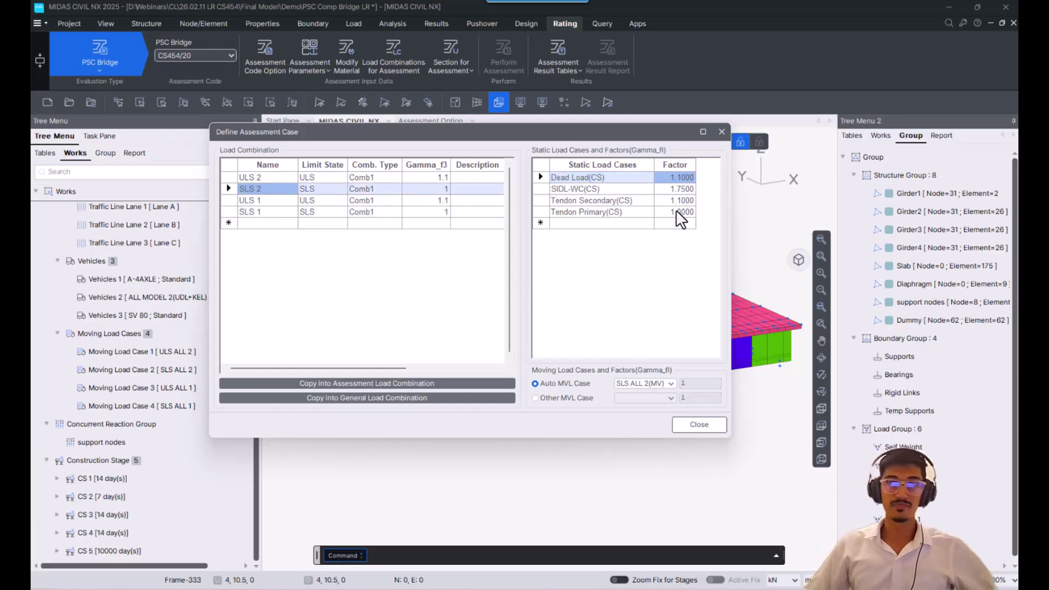
text(1)
key(Down)
text(1)
key(Down)
text(1)
key(Down)
key(Up)
key(Up)
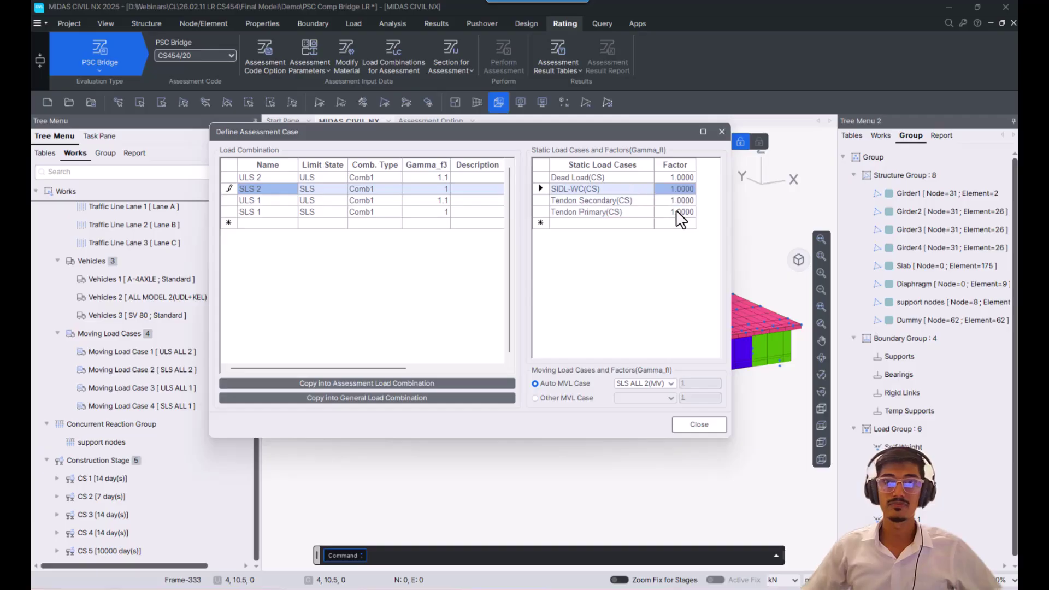
Step: Set all four static load case factors of combination SLS 1 to 1, from Dead Load(CS) through Tendon Primary(CS)
click(280, 212)
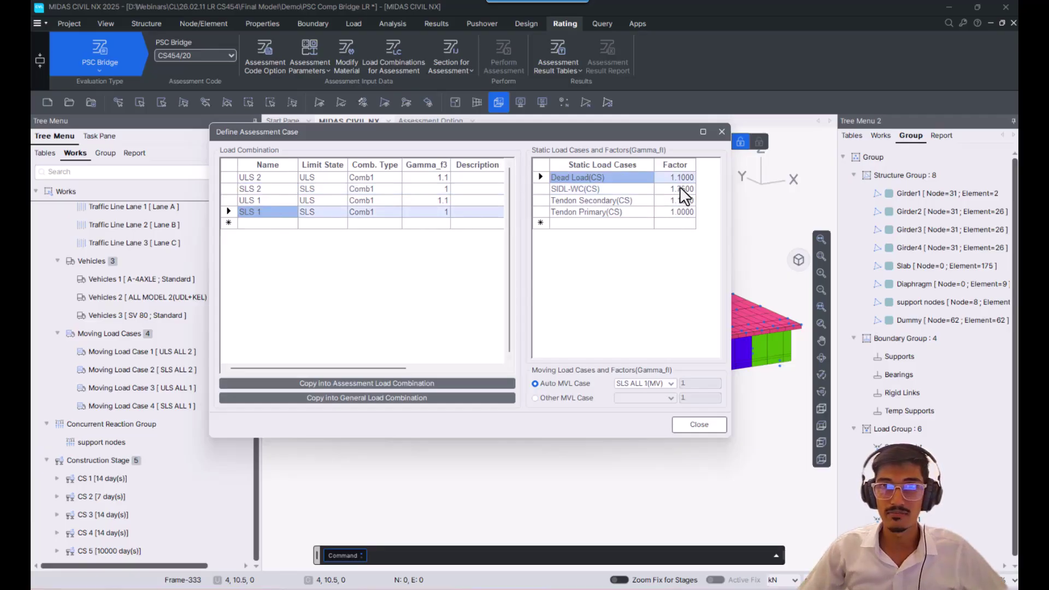
text(1)
key(Down)
text(1)
key(Down)
text(1)
key(Down)
text(1)
key(Up)
click(278, 223)
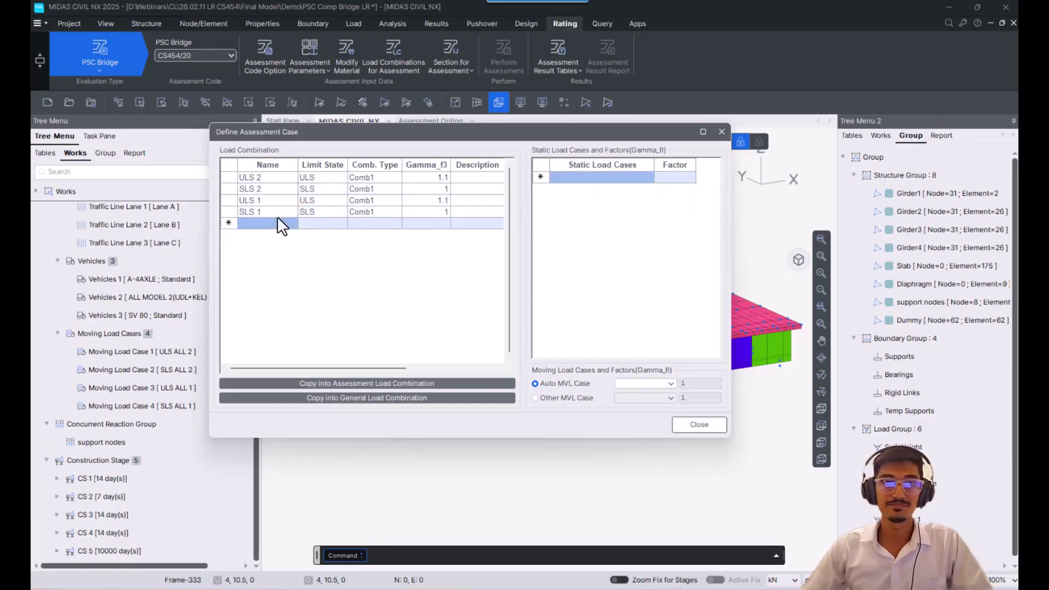
Step: Review the static load cases and factors of every assessment combination and close the assessment case definition
click(277, 178)
key(Down)
key(Down)
key(Down)
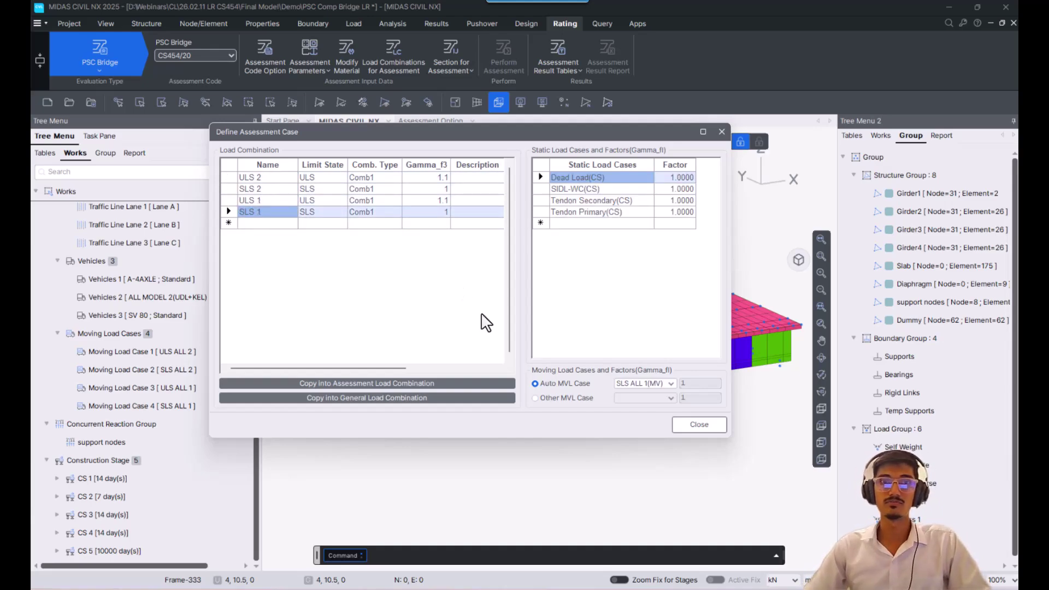
click(691, 426)
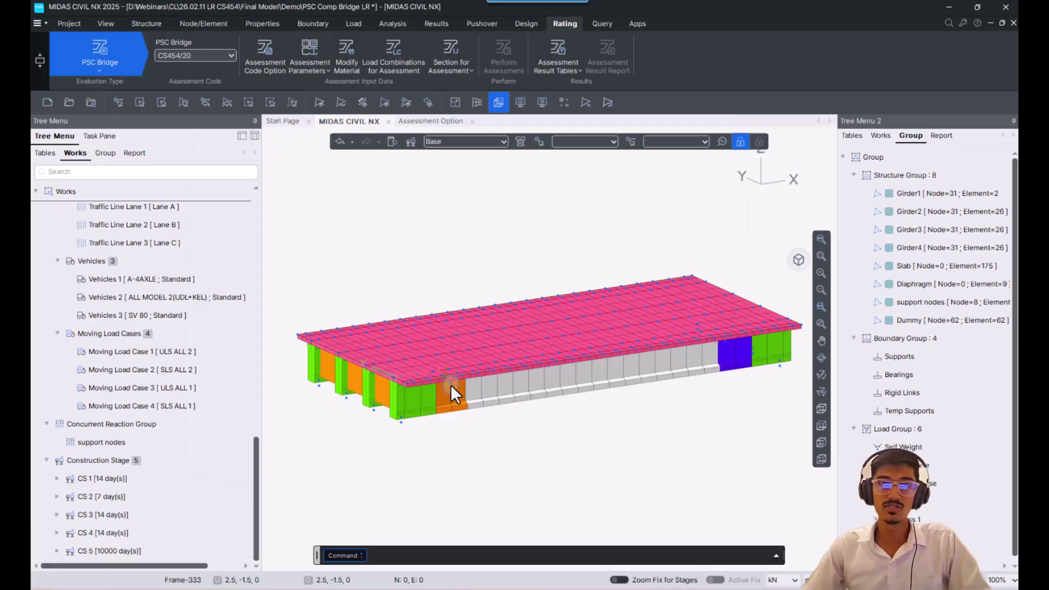
click(406, 61)
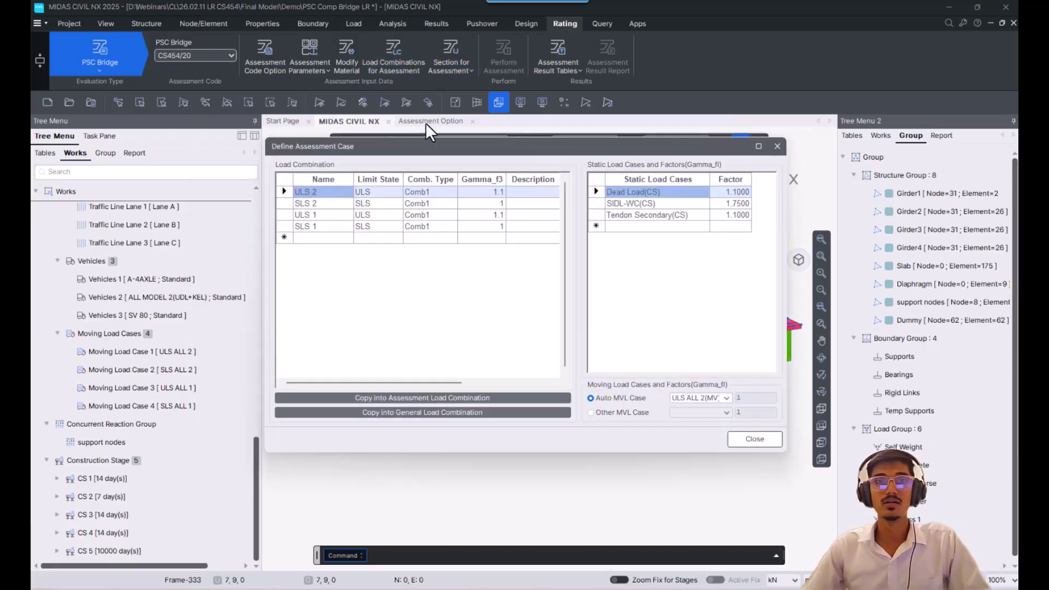
click(776, 146)
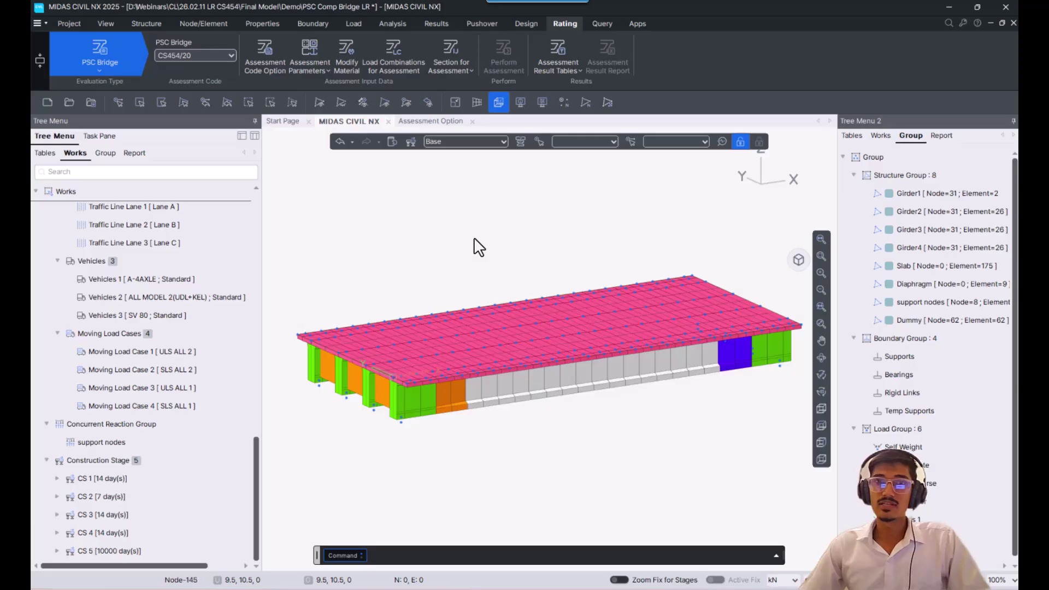
Step: Open Sections for Assessment Check with the model in wireframe and inspect the table of elements already assigned for checking
click(457, 62)
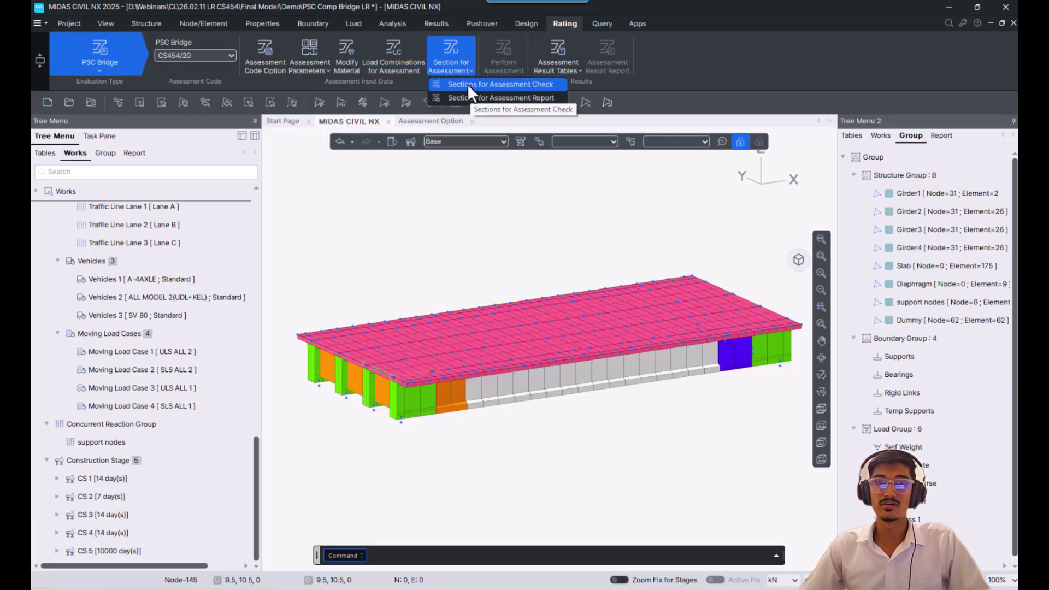
click(500, 85)
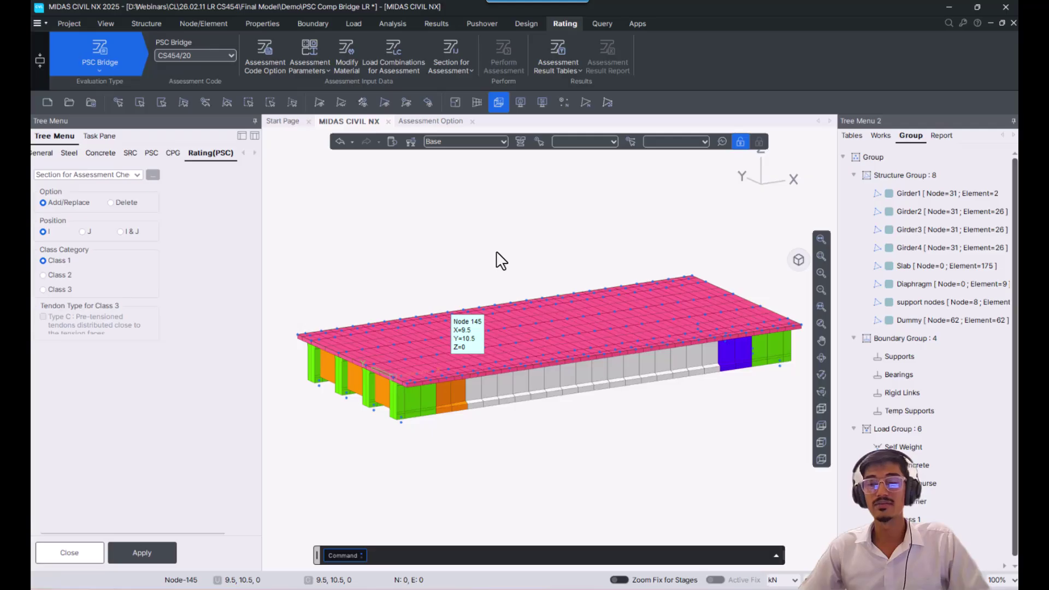
click(498, 104)
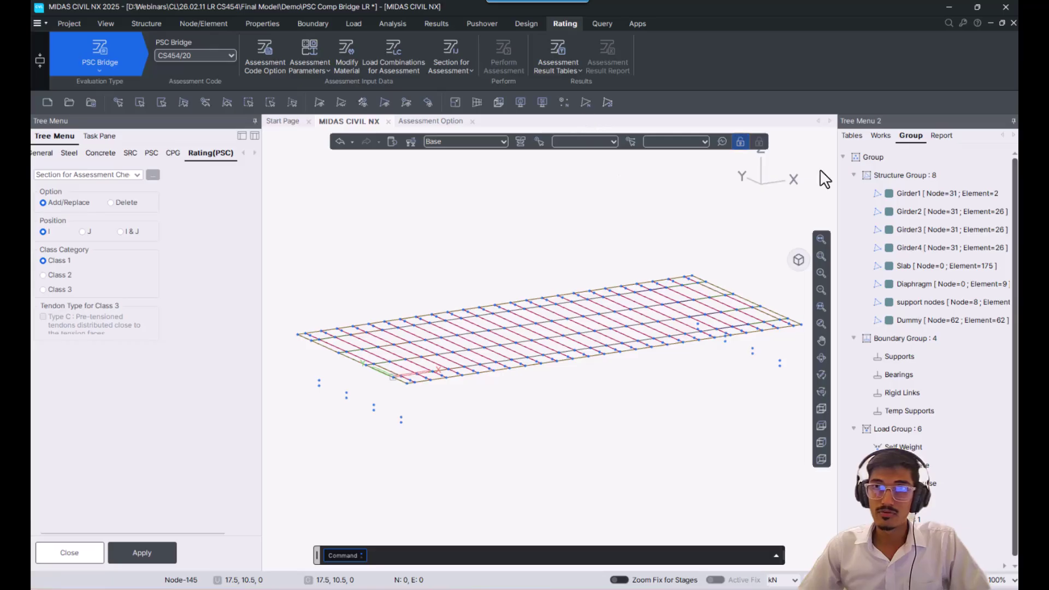
click(152, 175)
drag(323, 145, 323, 166)
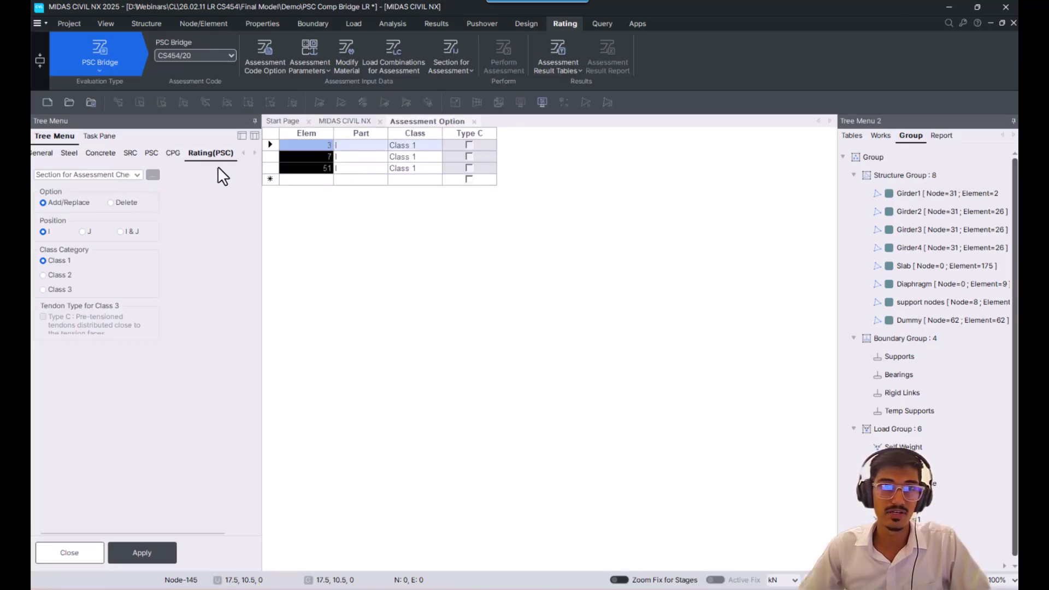
click(336, 121)
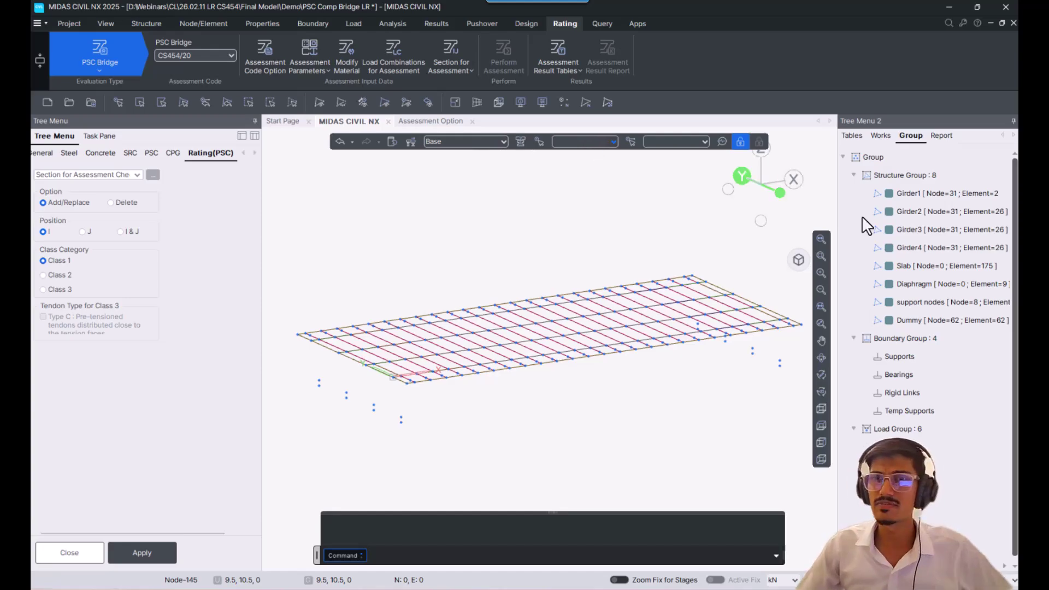
Step: Inspect the longitudinal reinforcement layout defined for the Mid composite section
click(881, 136)
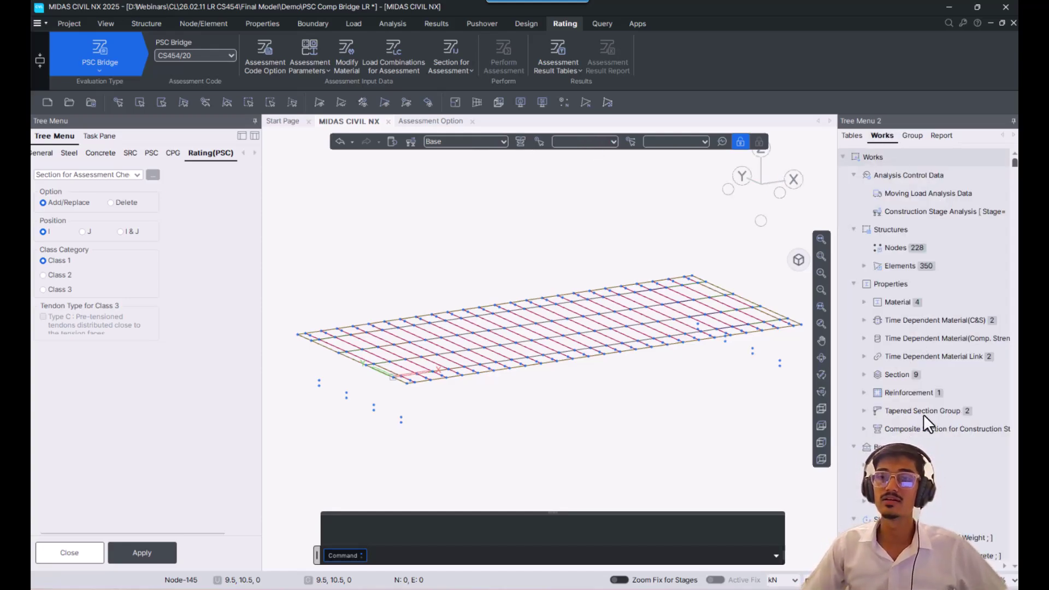
double_click(919, 395)
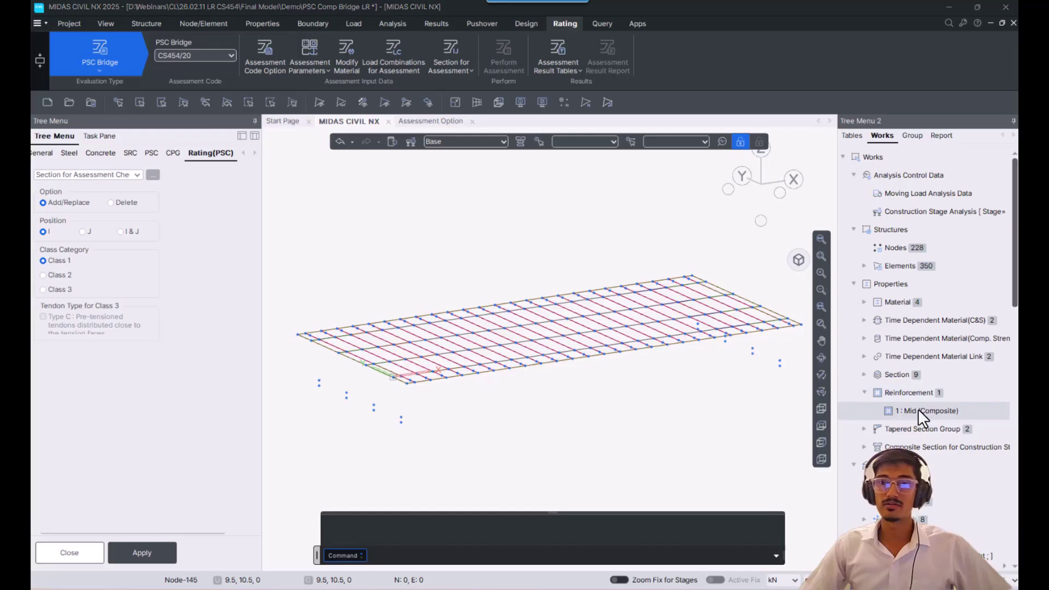
double_click(919, 411)
click(267, 153)
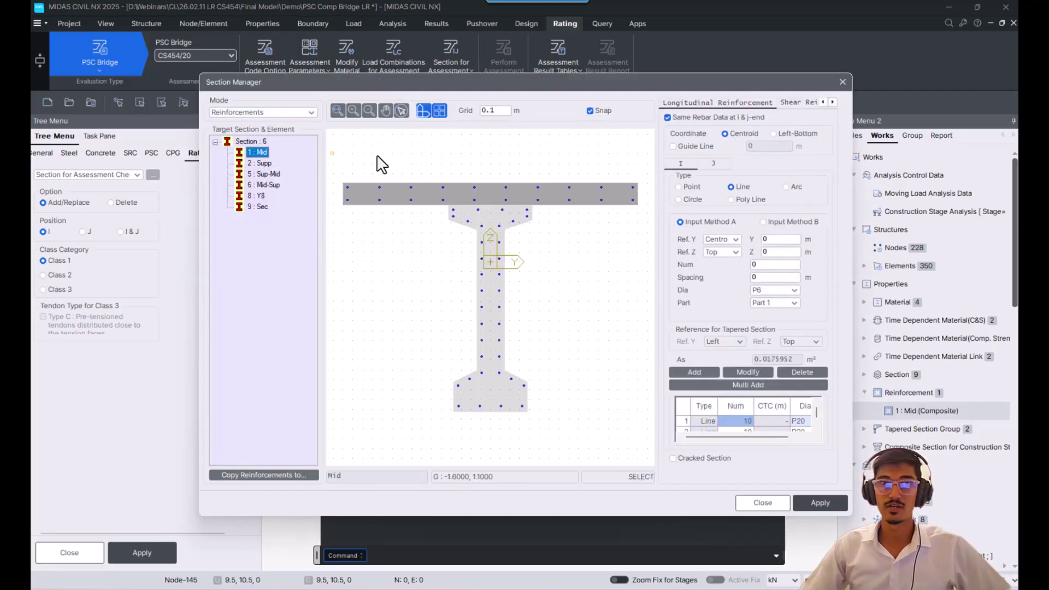
click(842, 81)
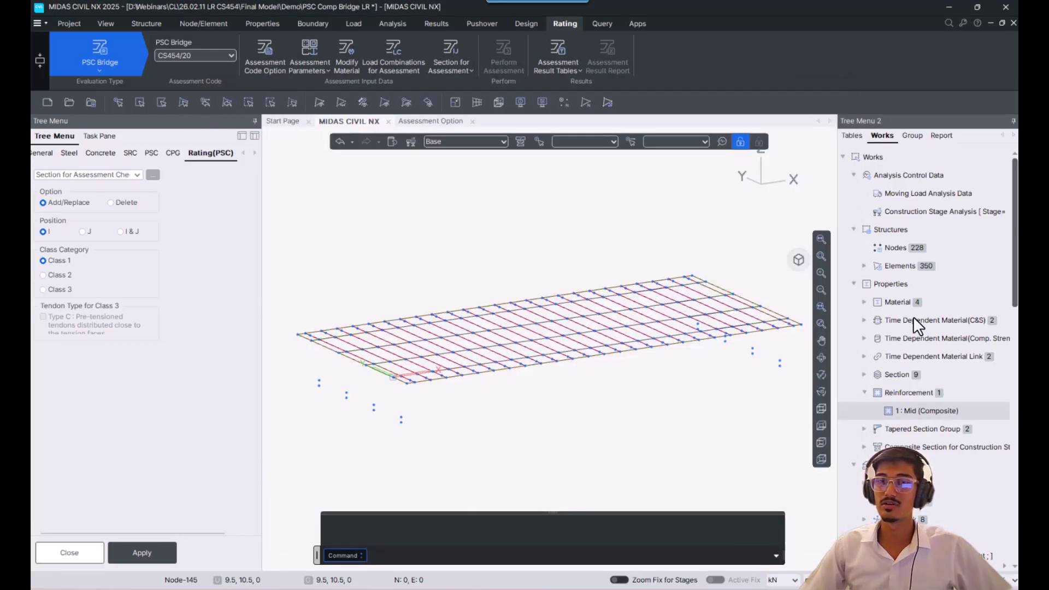
Step: Identify the elements using the Mid section in plan view with element numbers displayed, and clear the selection
double_click(904, 375)
click(935, 395)
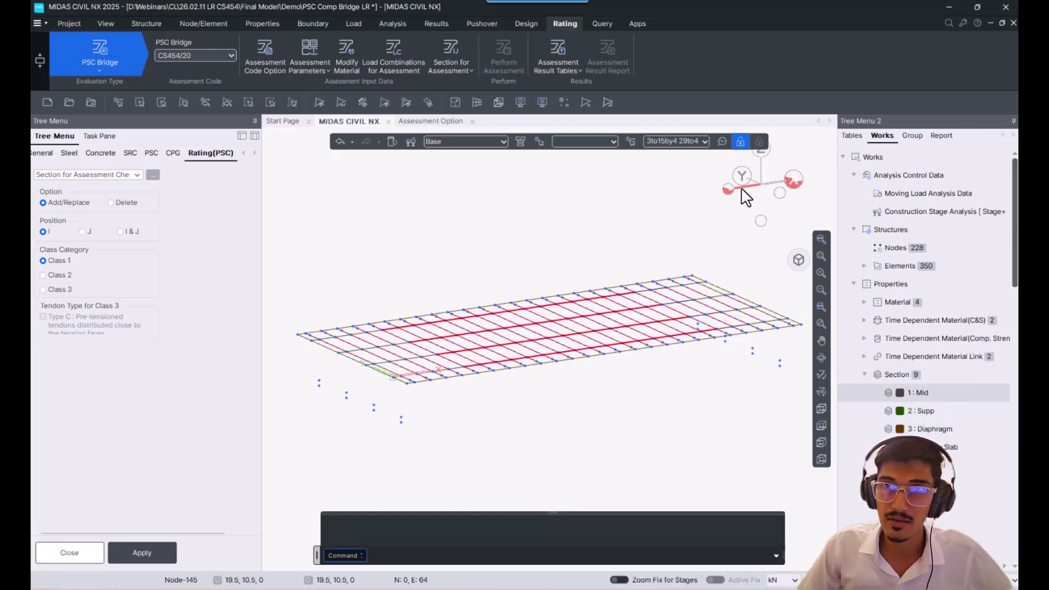
click(760, 153)
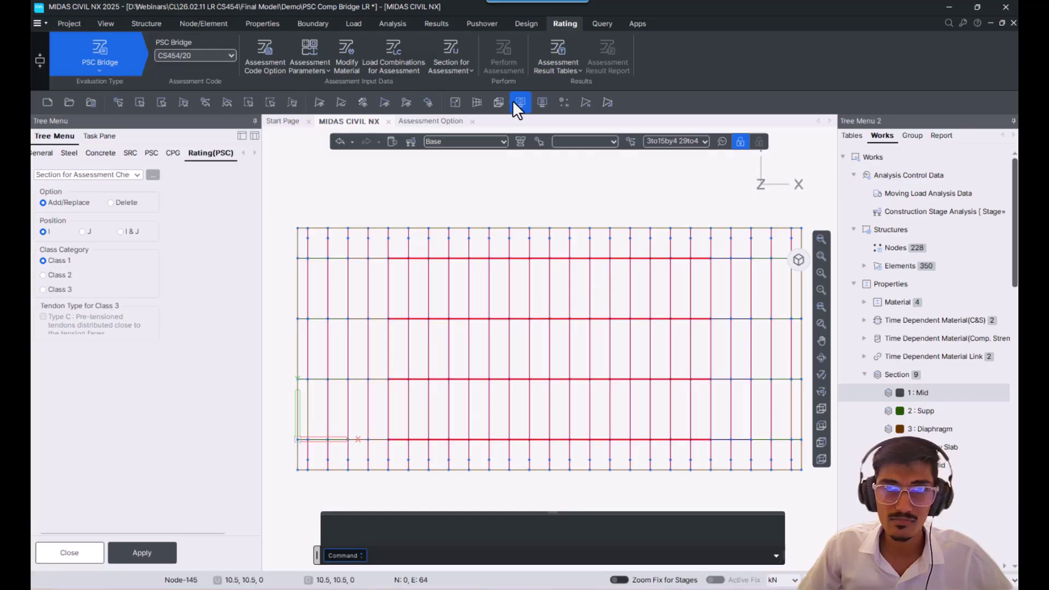
click(584, 102)
scroll(565, 352, up, 2)
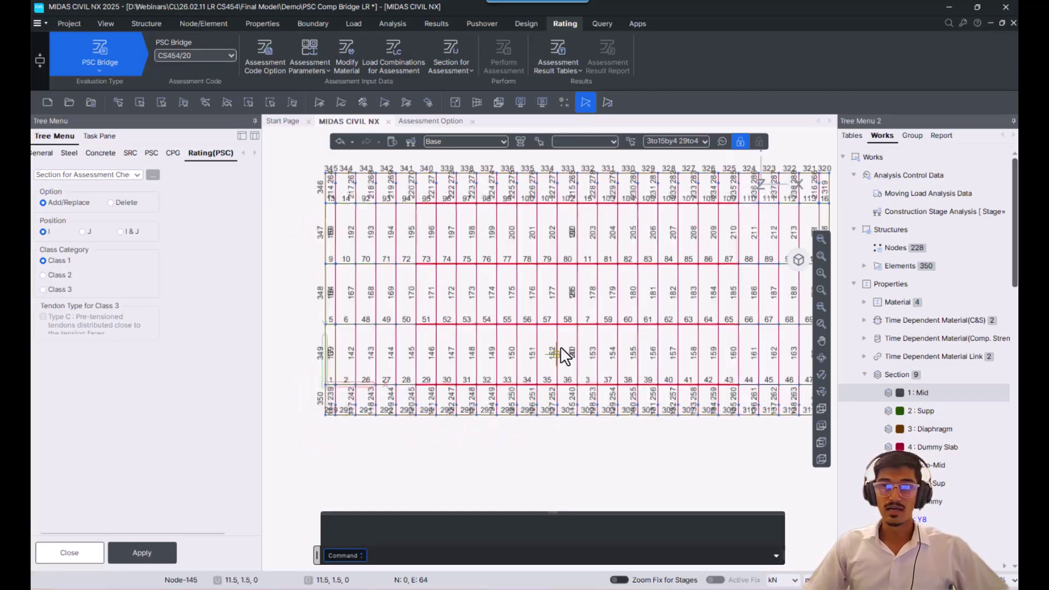
scroll(565, 352, up, 2)
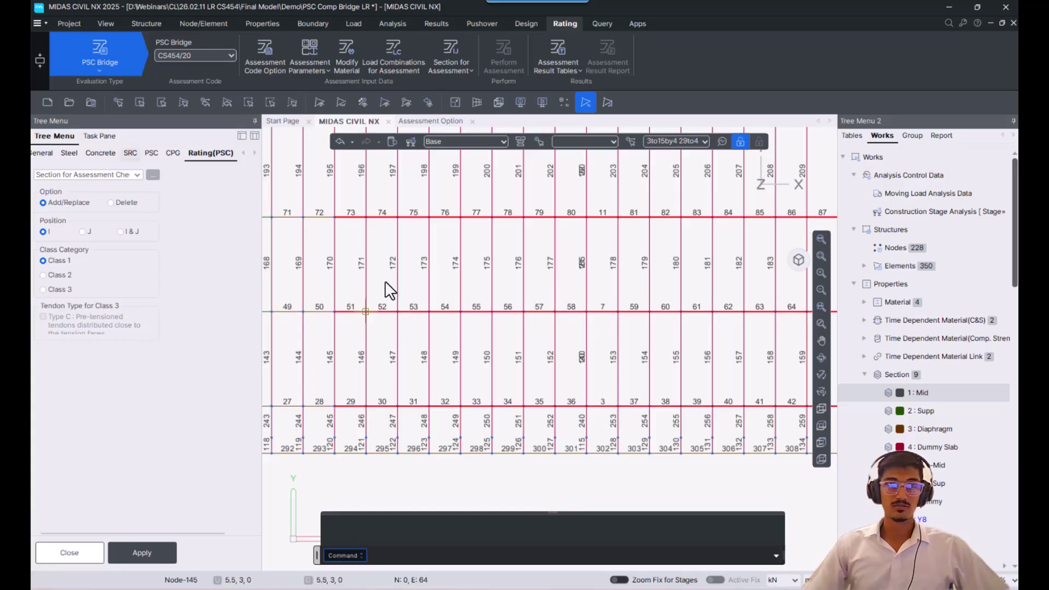
click(296, 108)
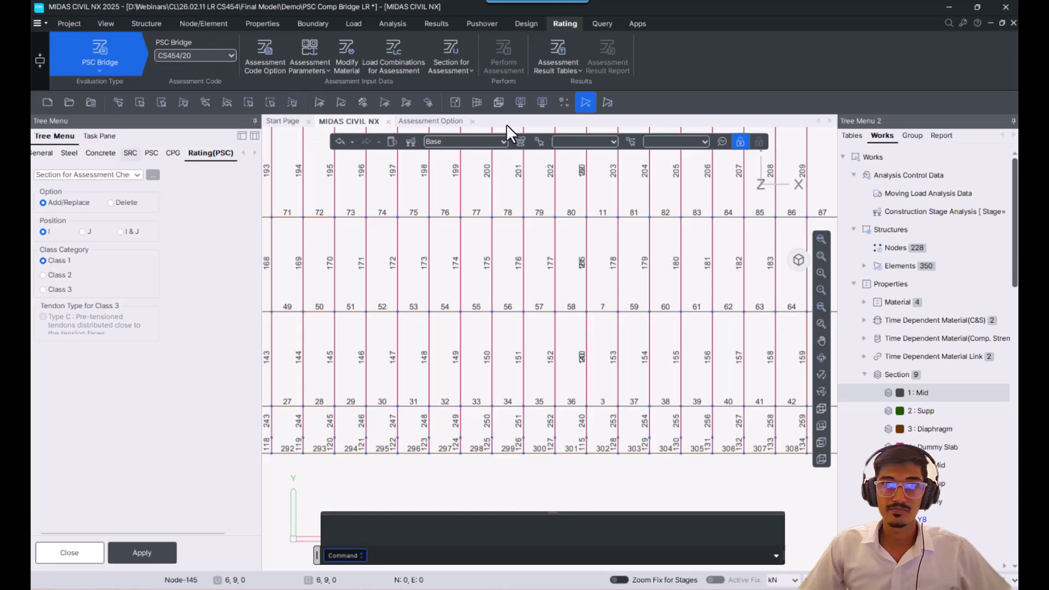
Step: Check the element numbers, parts and classes in the assessment section table and close the table
click(152, 174)
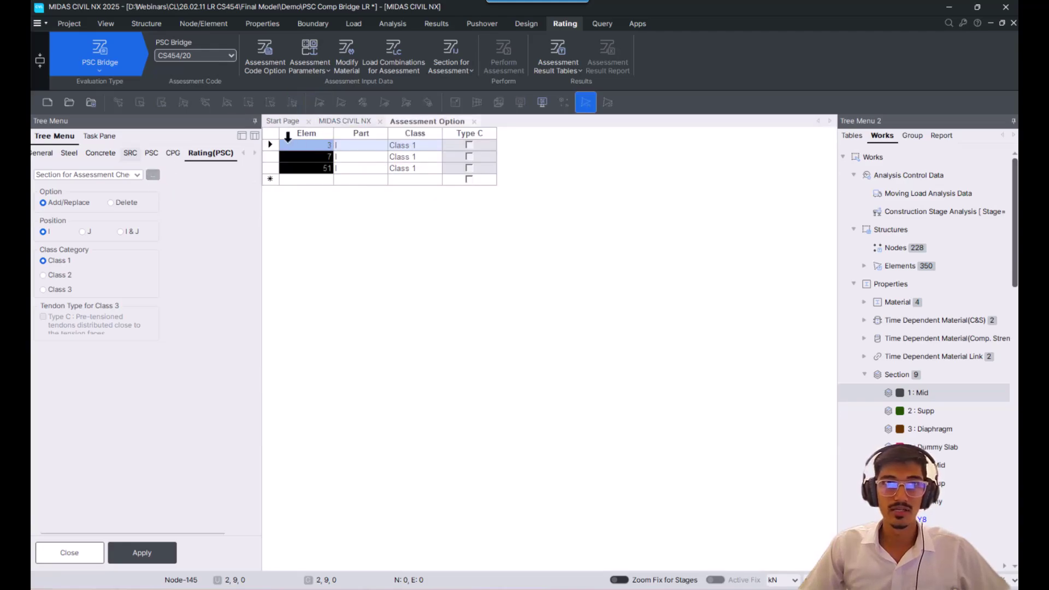
click(474, 122)
scroll(606, 363, down, 5)
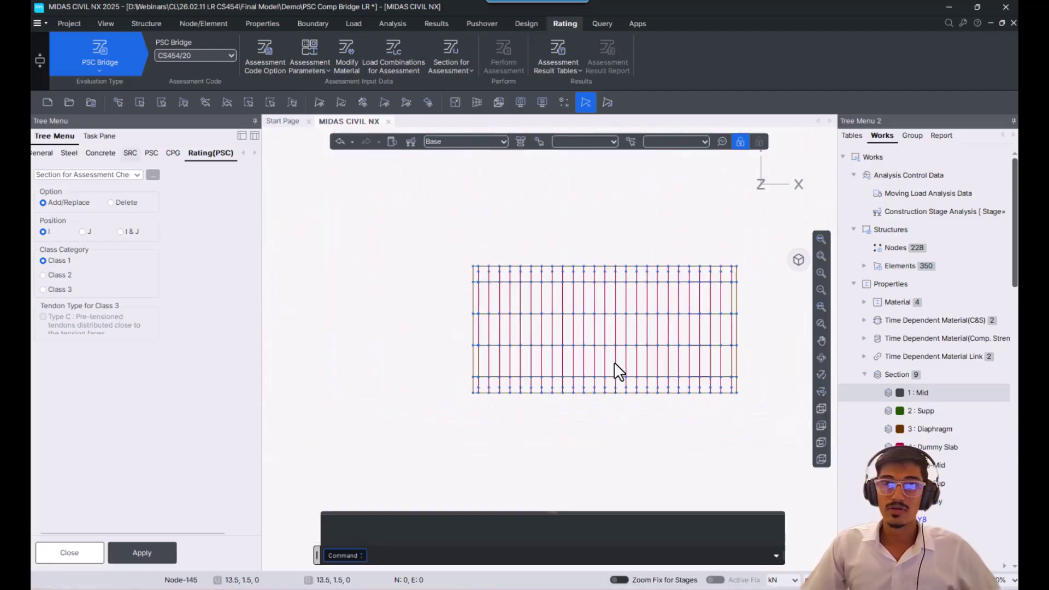
click(584, 101)
click(660, 146)
text(37 51)
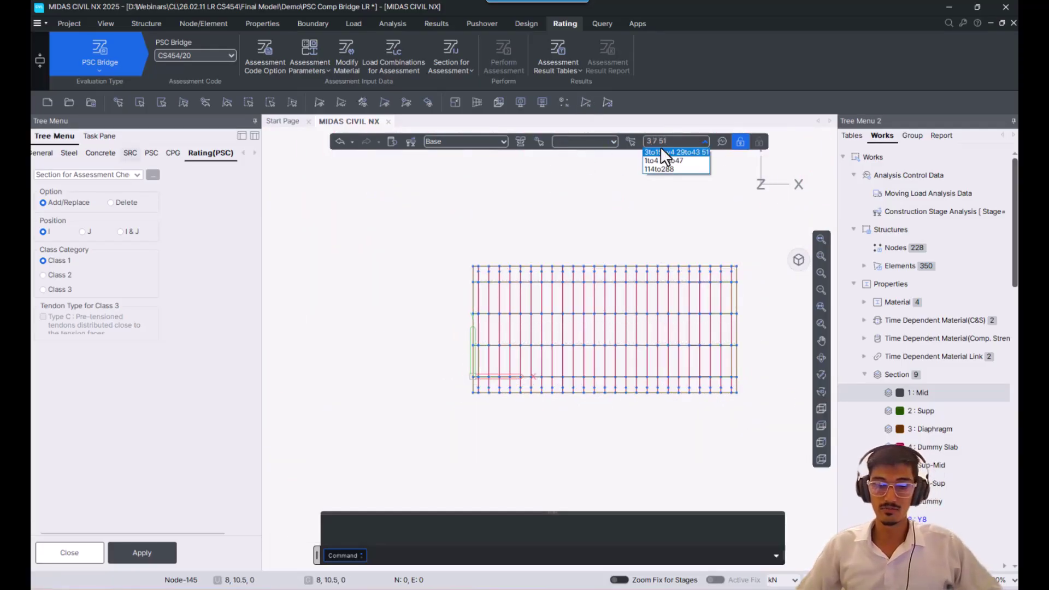
click(661, 151)
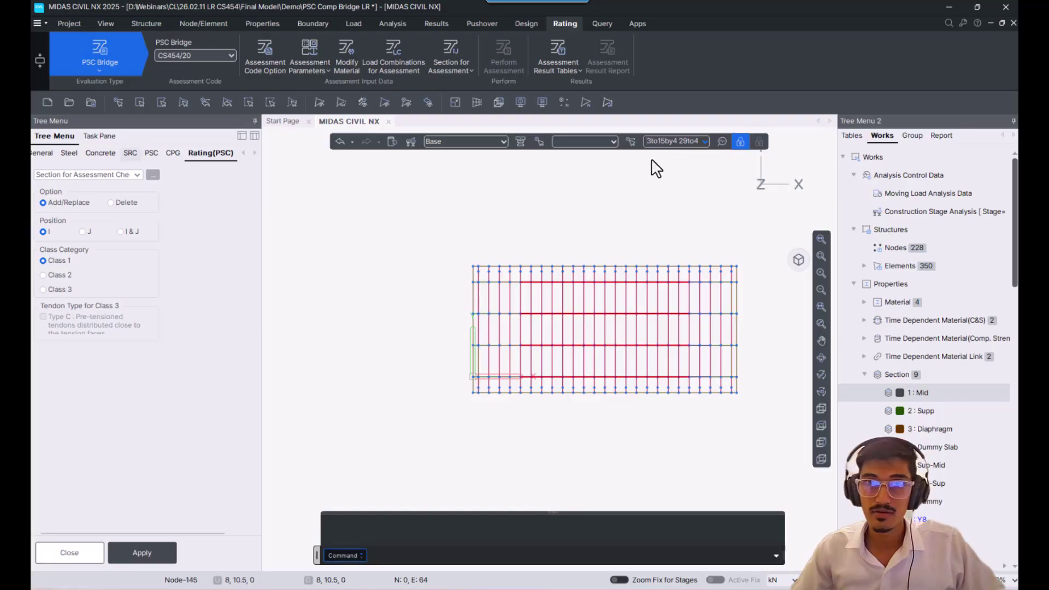
click(704, 143)
text(9)
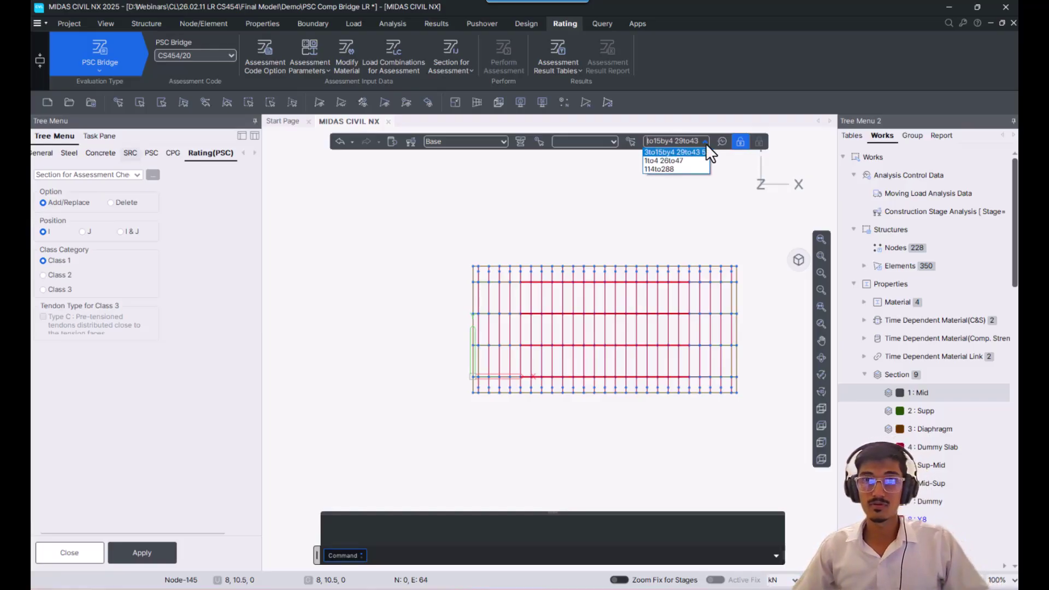
key(BackSpace)
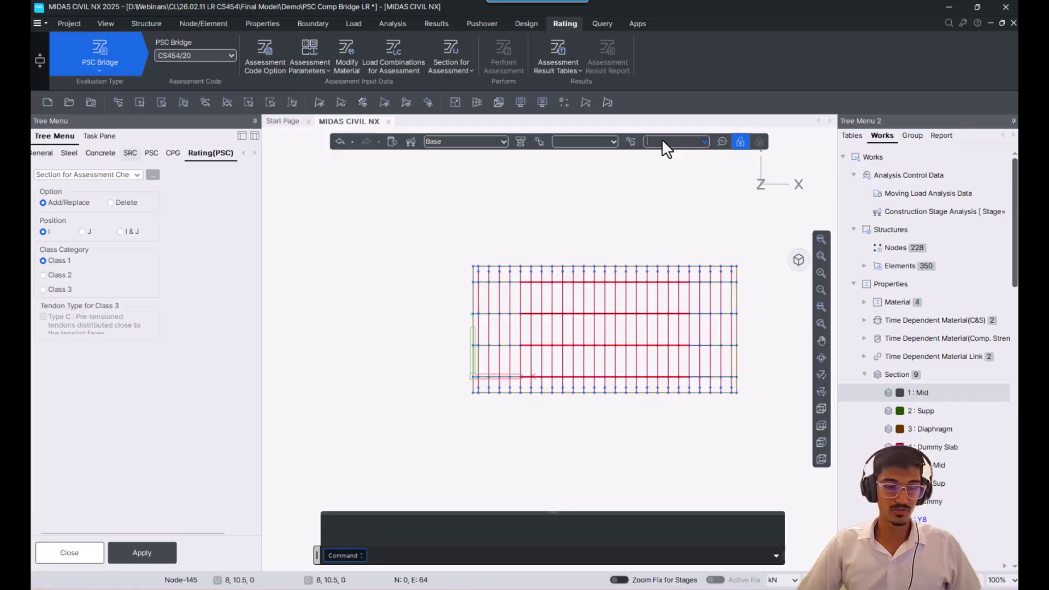
Step: Assign elements 3, 7 and 51 to Section for Assessment Check at position I as Class 1
text(3 7 5)
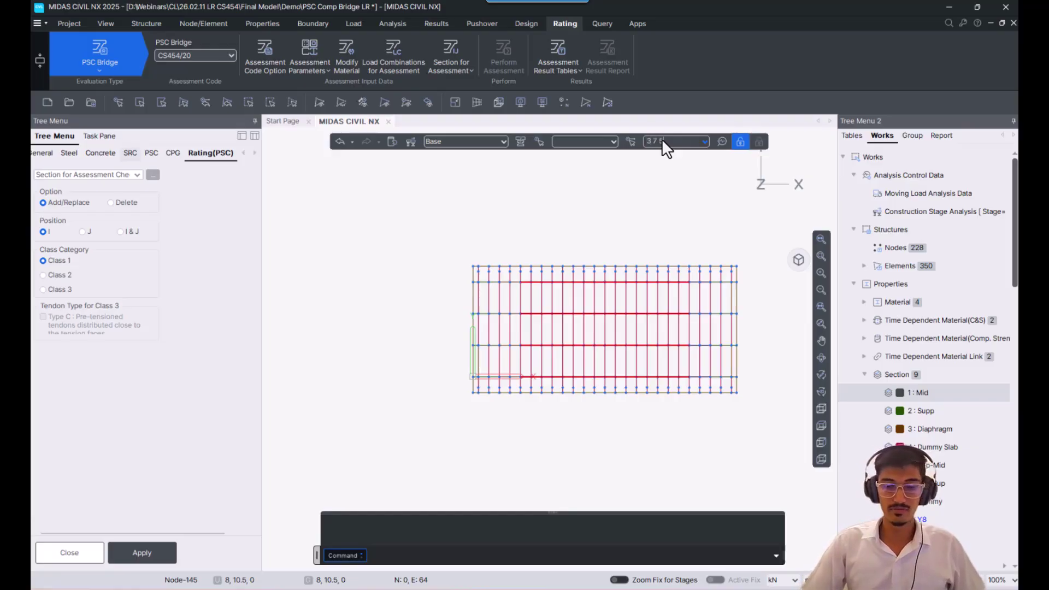
text(1)
key(Return)
scroll(598, 328, up, 3)
middle_drag(596, 378, 561, 392)
scroll(550, 379, down, 1)
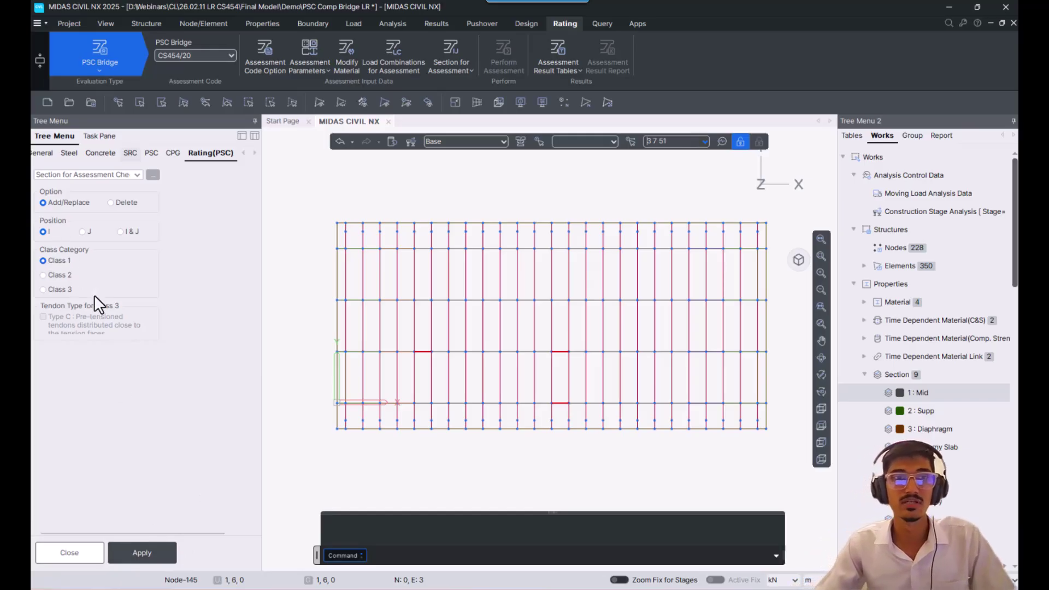
click(149, 549)
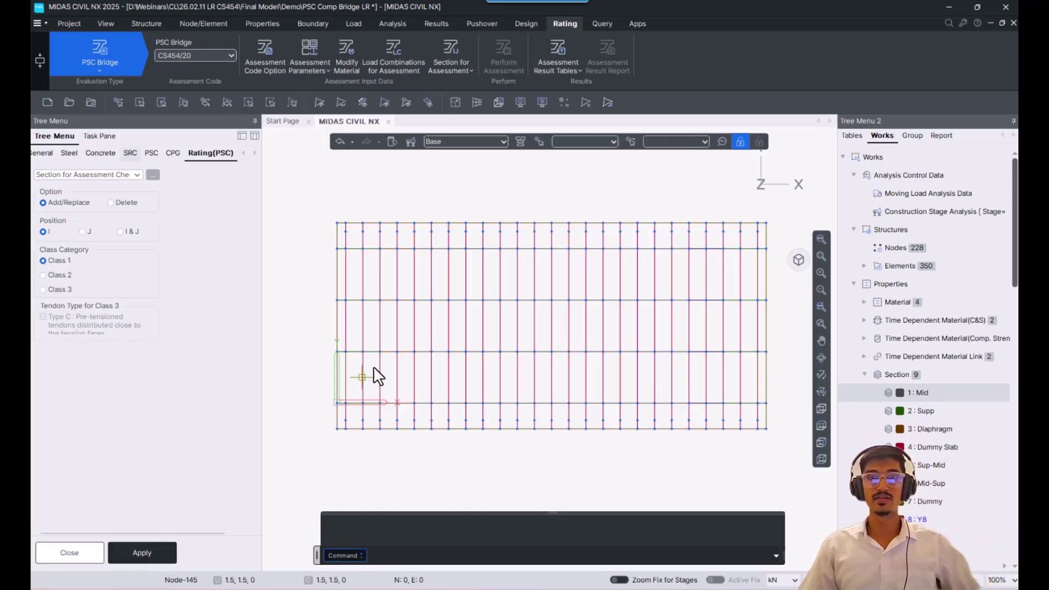
Step: Assign elements 3, 7 and 51 to Section for Assessment Report at part I
click(126, 174)
click(455, 67)
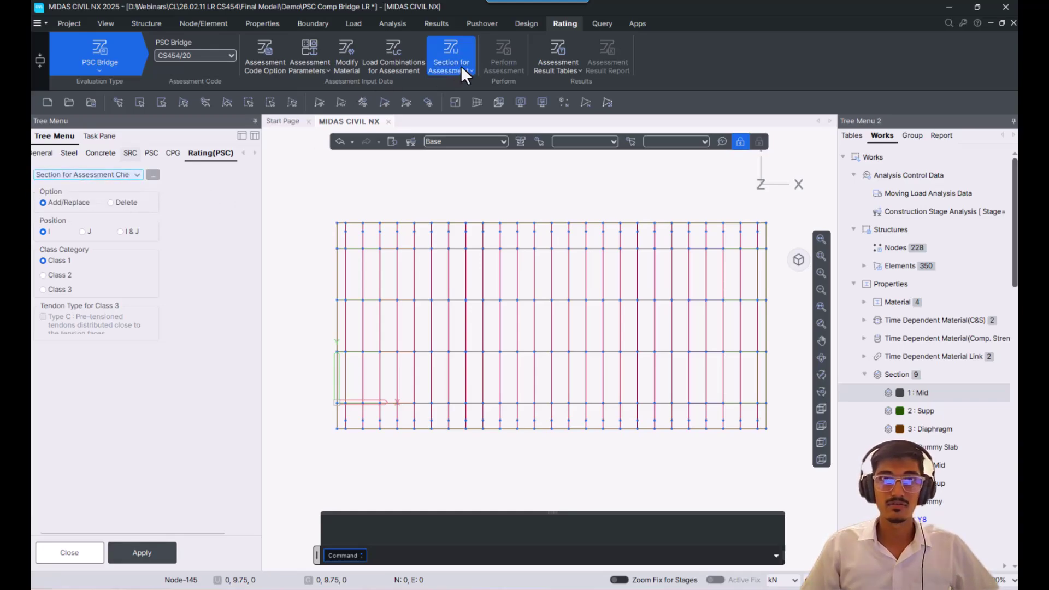
click(460, 65)
click(470, 97)
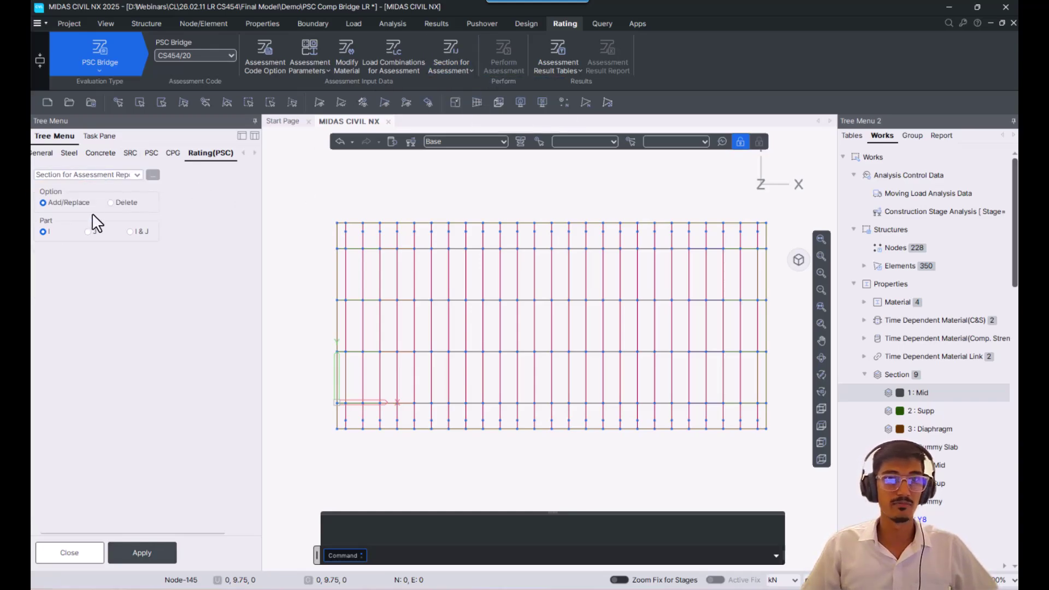
click(703, 141)
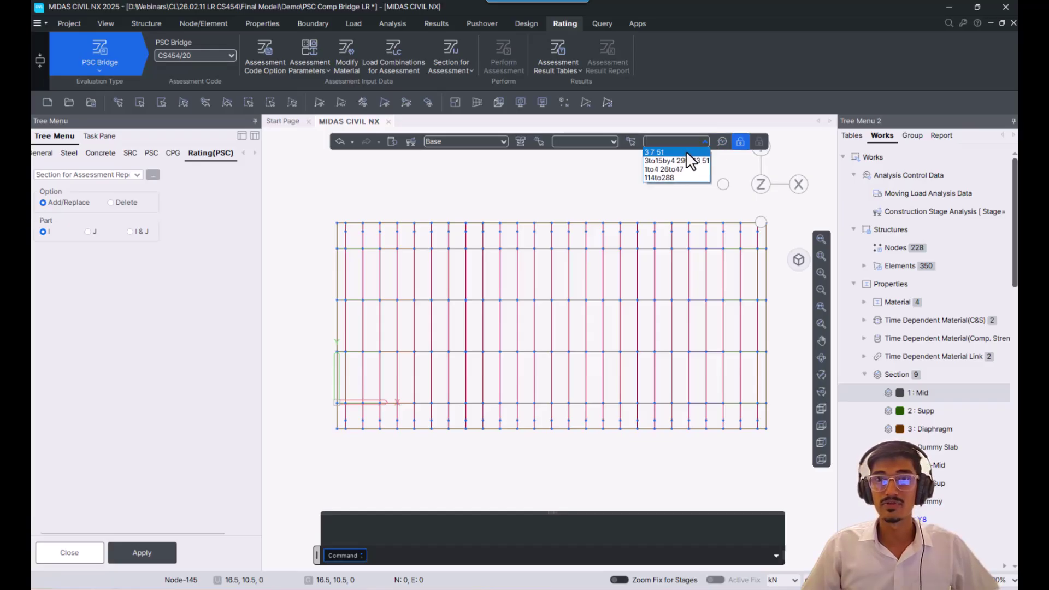
click(686, 152)
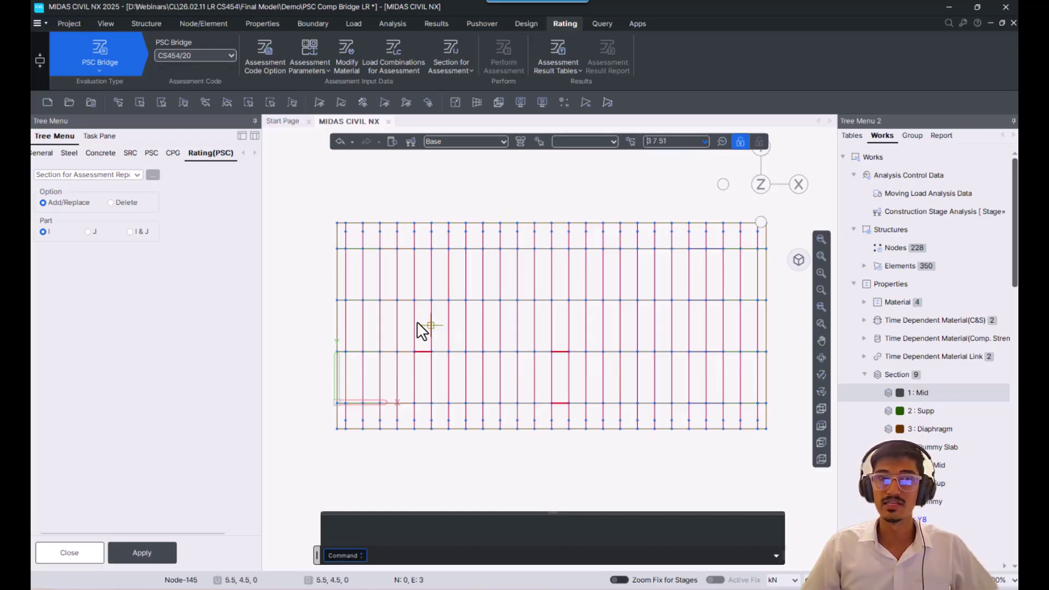
click(157, 554)
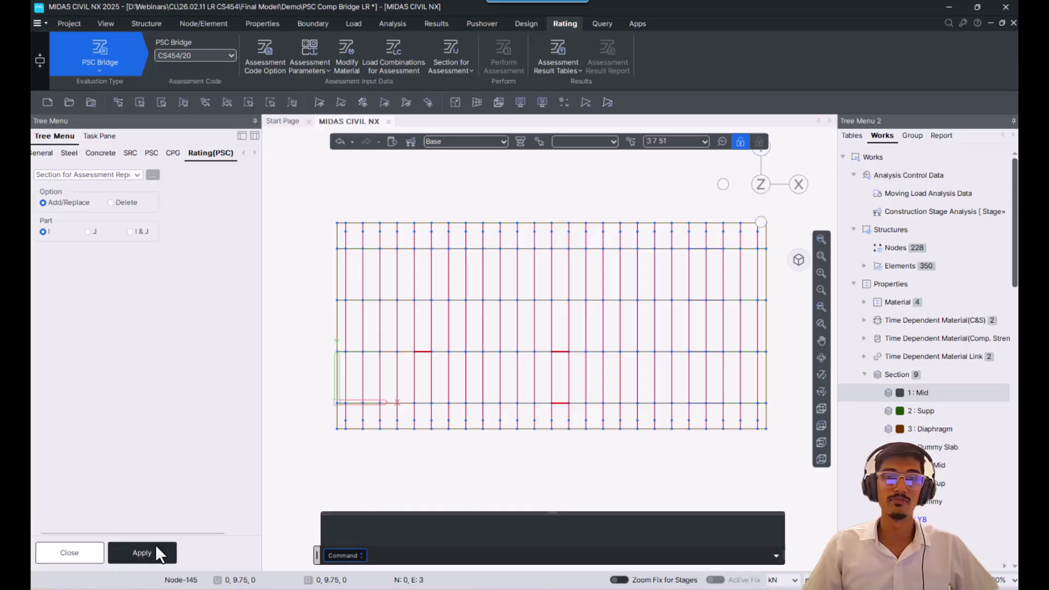
Step: Review the table of elements and parts assigned for the assessment report output
click(459, 71)
click(478, 93)
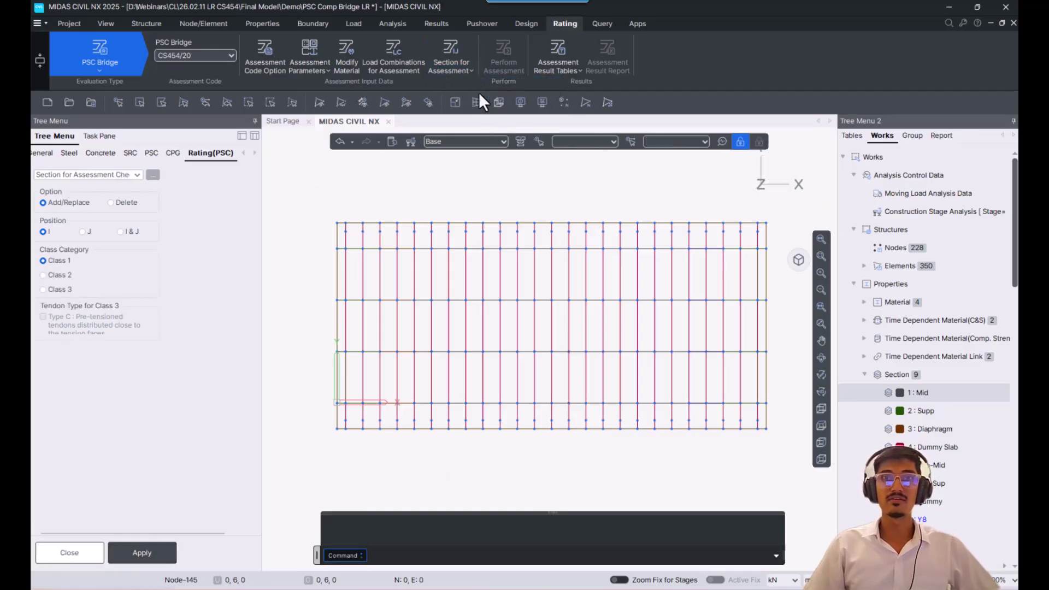
click(552, 57)
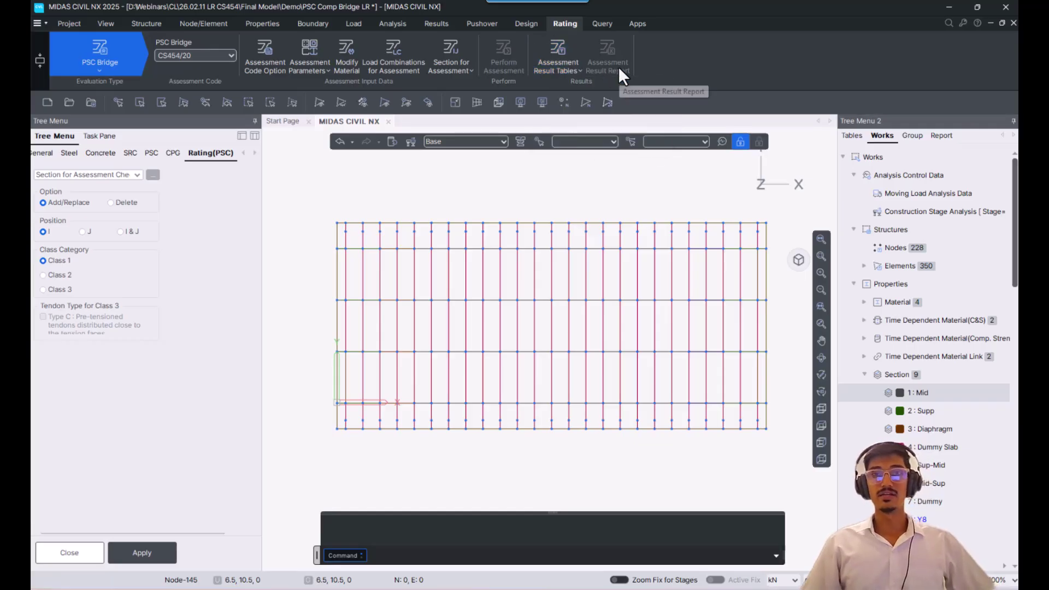
click(112, 172)
click(113, 199)
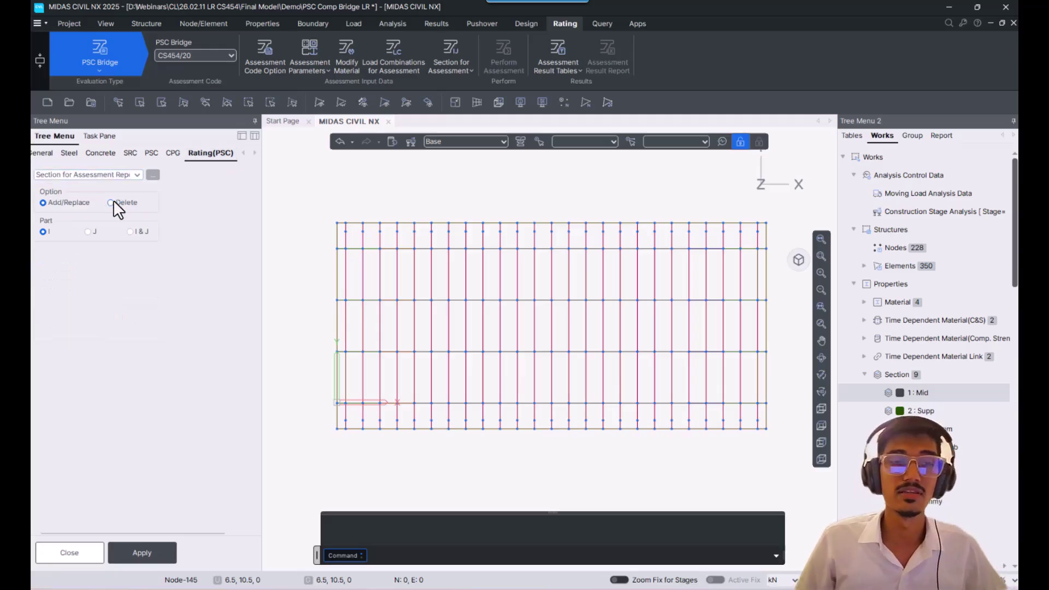
click(153, 175)
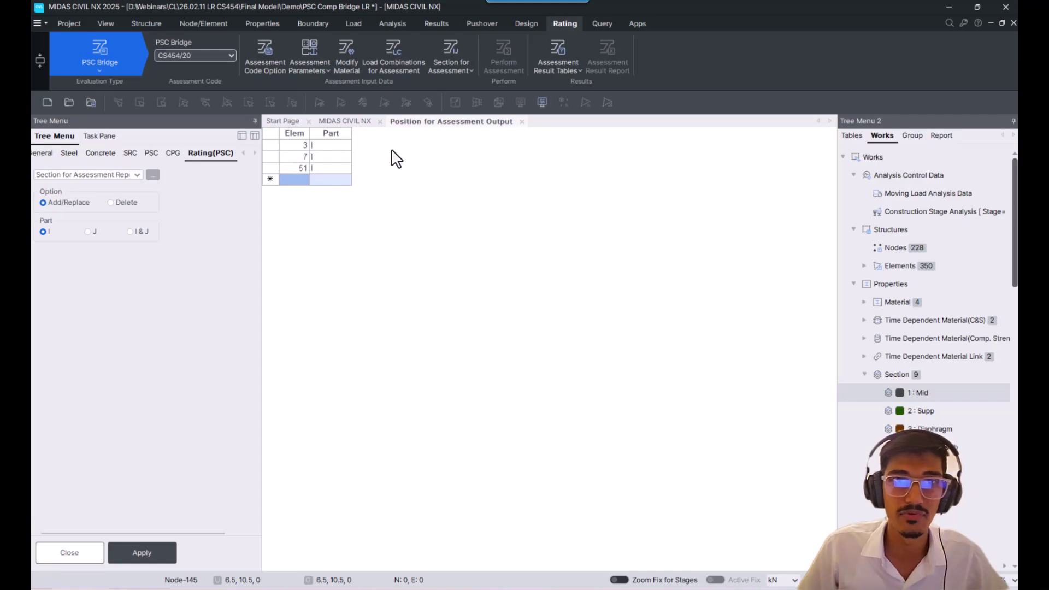
Step: Review the assessment check table of elements, parts and classes, return to the model view and close the assignment settings
click(328, 123)
click(122, 174)
click(116, 191)
click(153, 174)
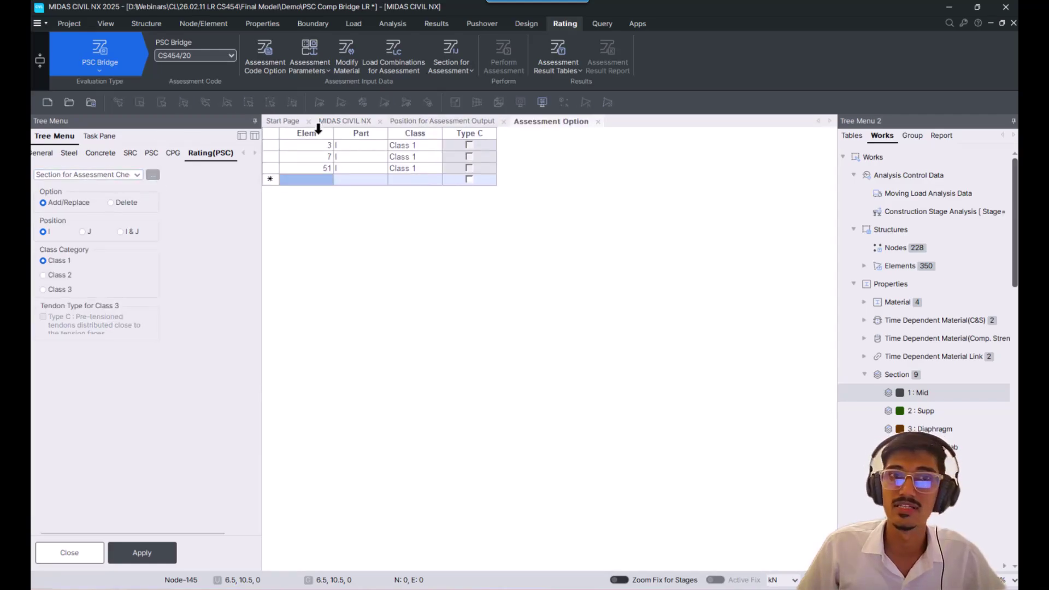
click(344, 121)
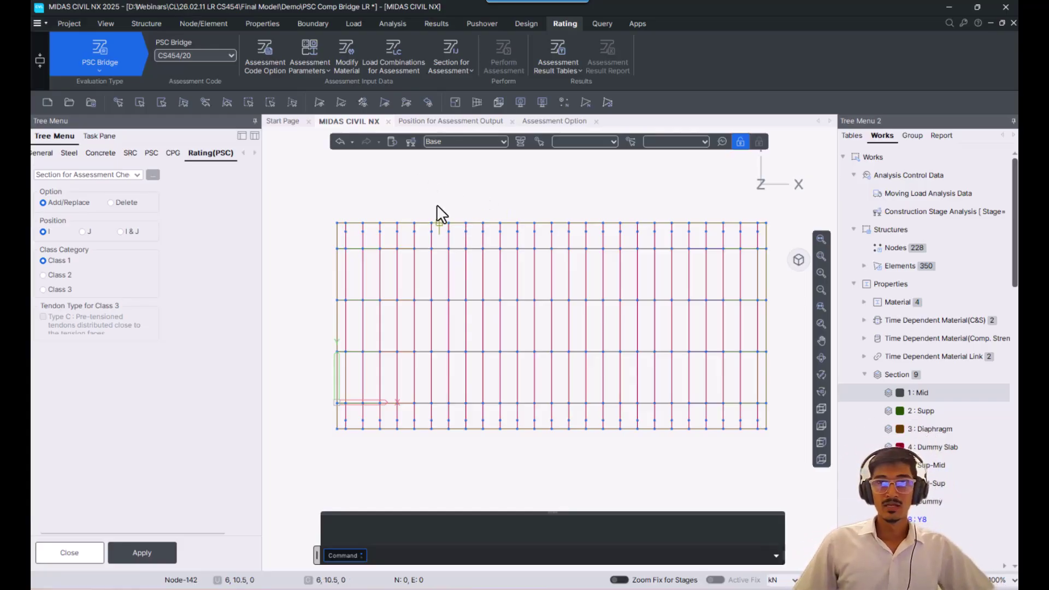
click(48, 547)
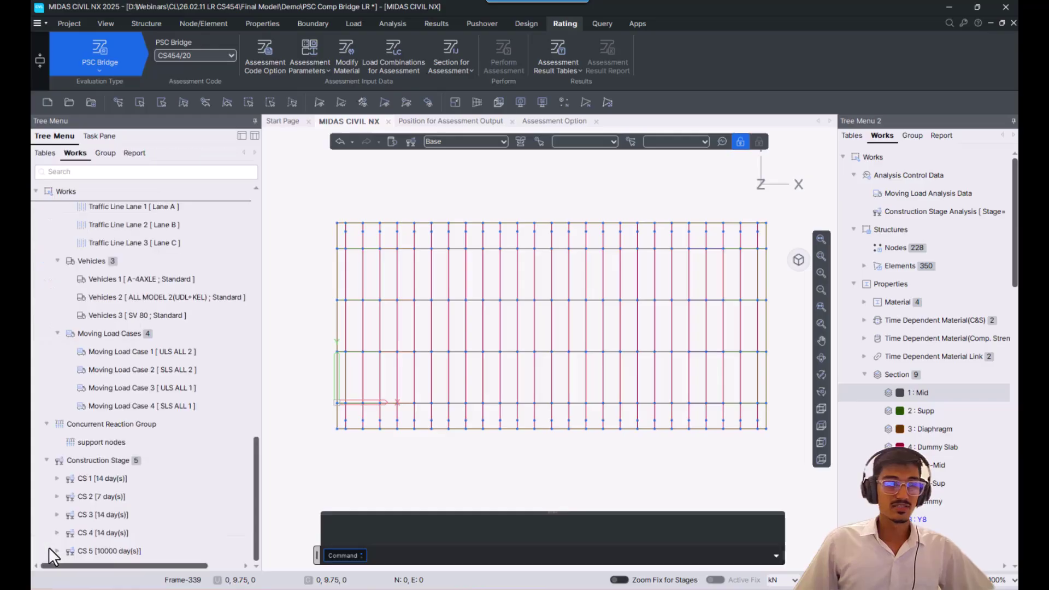
Step: Display the My beam diagram of the analysed model for MVmax: ULS ALL2, with the legend shown
click(798, 259)
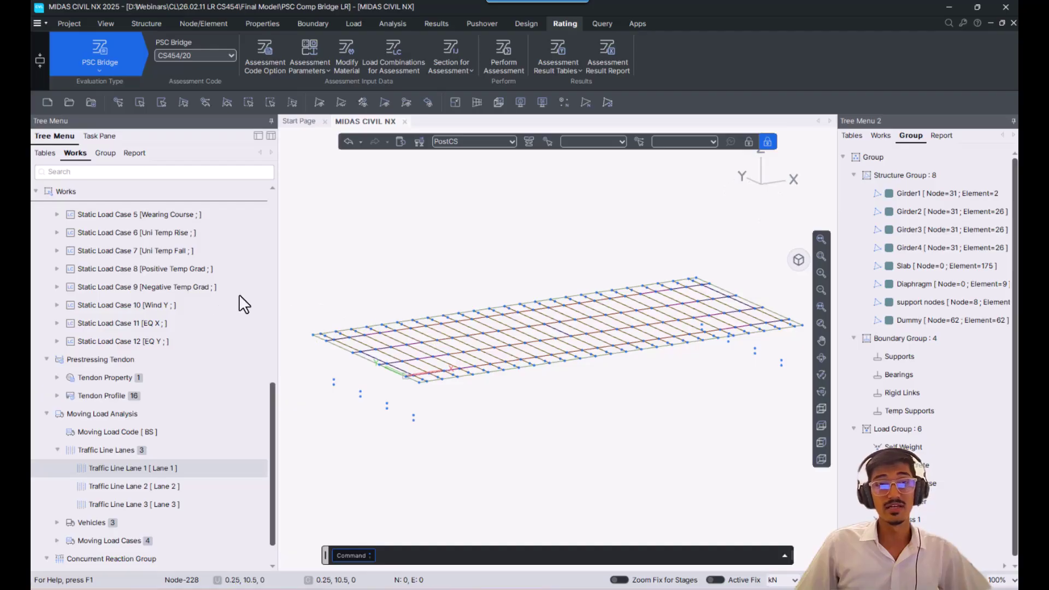
drag(279, 286, 242, 291)
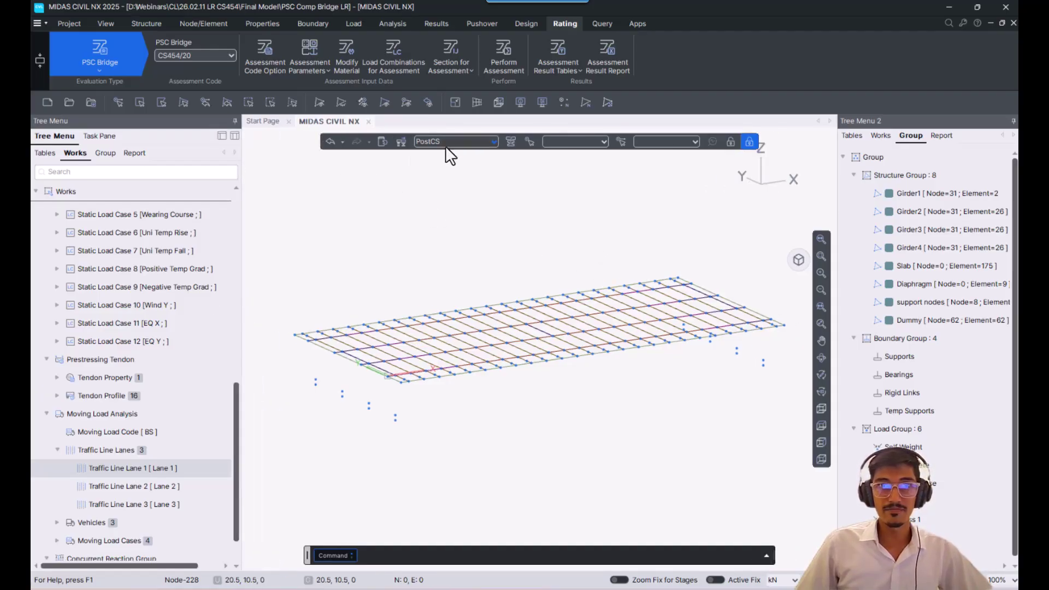
right_click(372, 201)
mouse_move(435, 45)
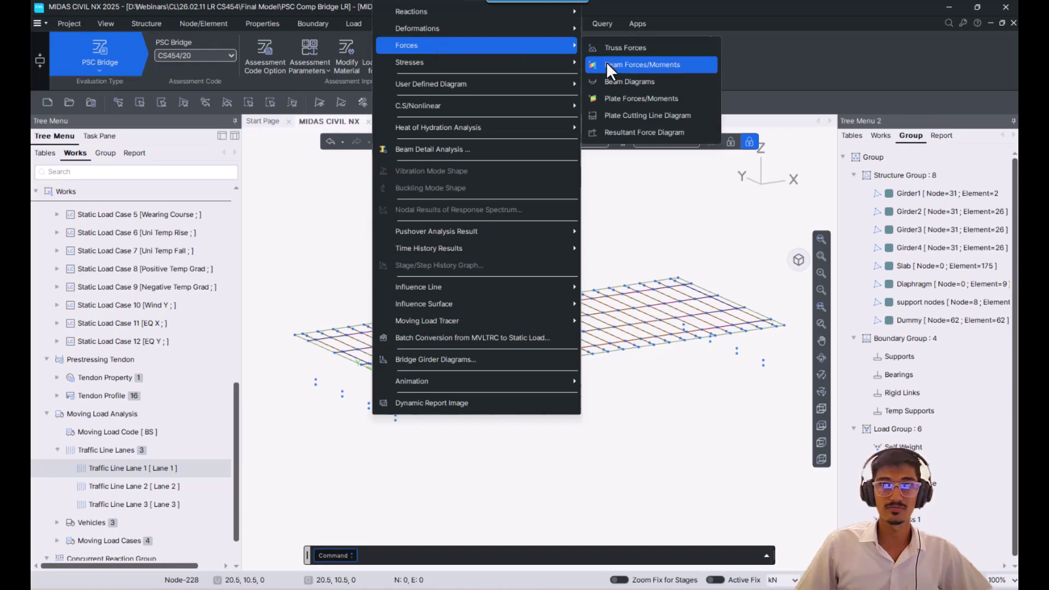
click(614, 80)
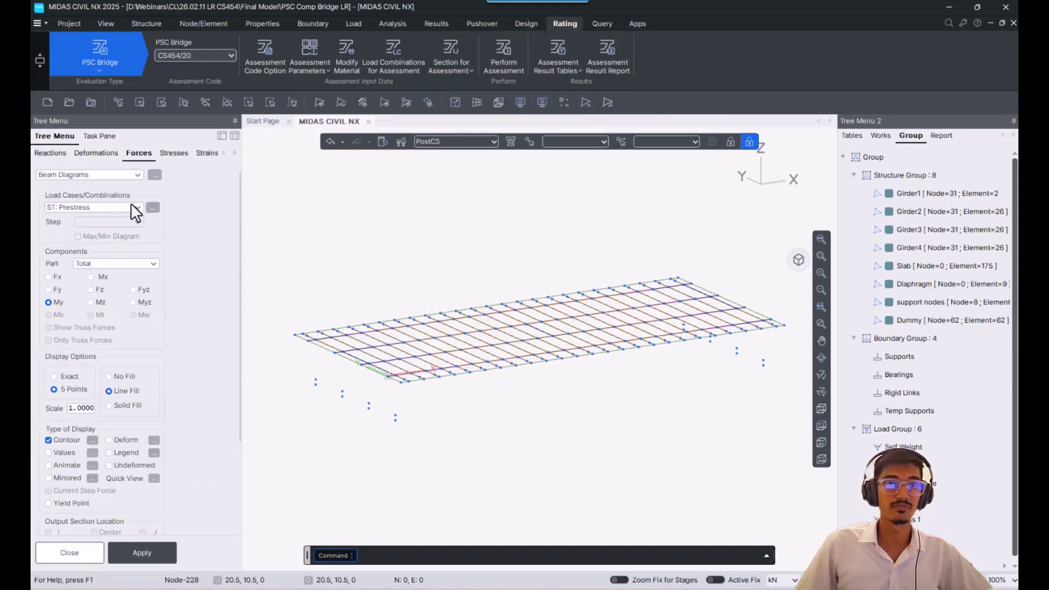
click(116, 208)
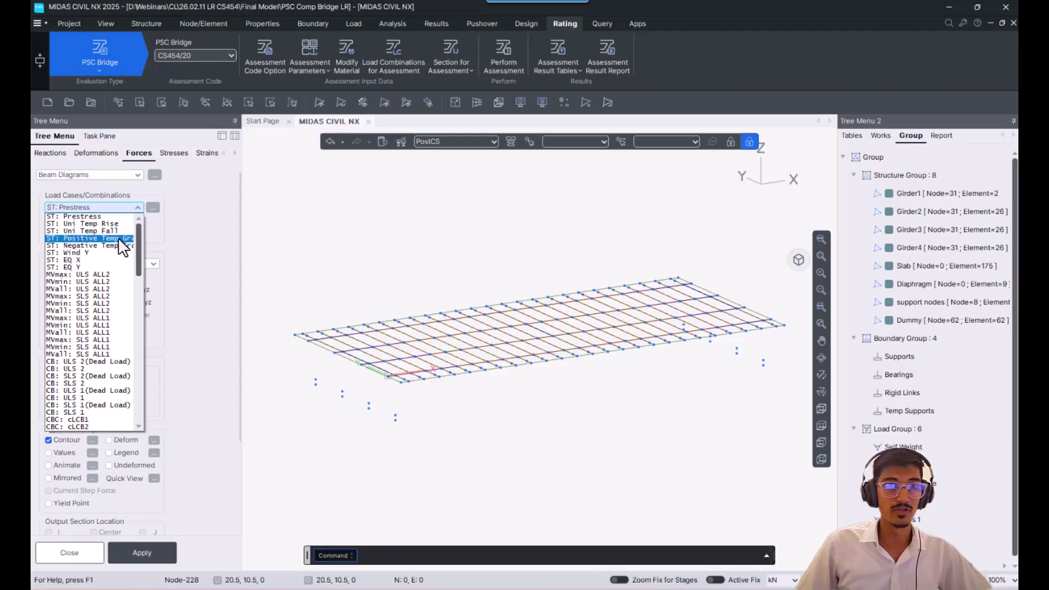
click(98, 274)
click(149, 553)
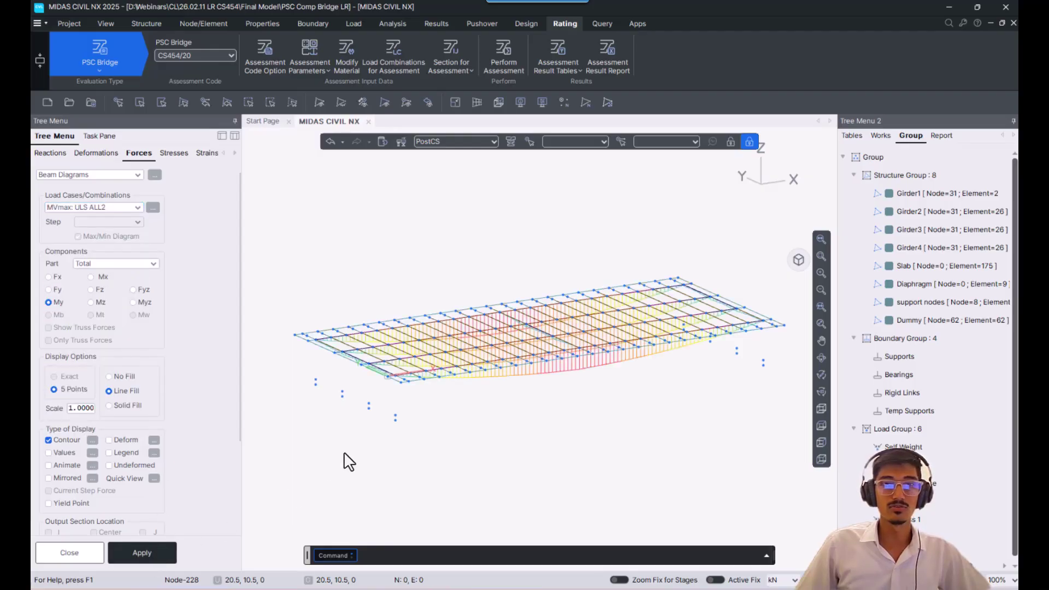
click(120, 452)
click(159, 556)
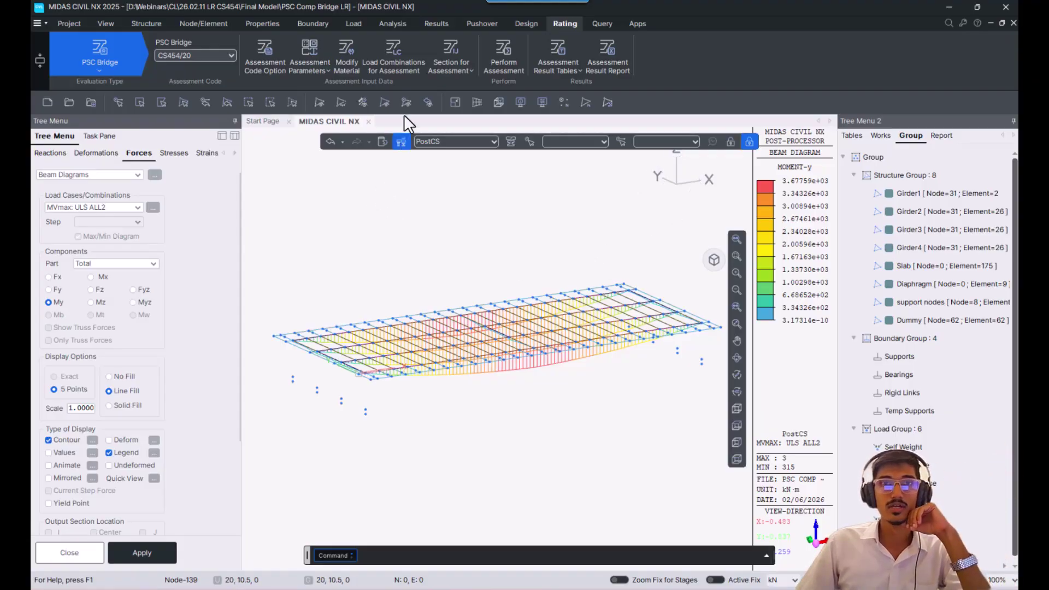
Step: Run the moving load tracer on beam moment My at element 3, part i, for MVmax: ULS ALL2 and examine the applied load positions
click(449, 29)
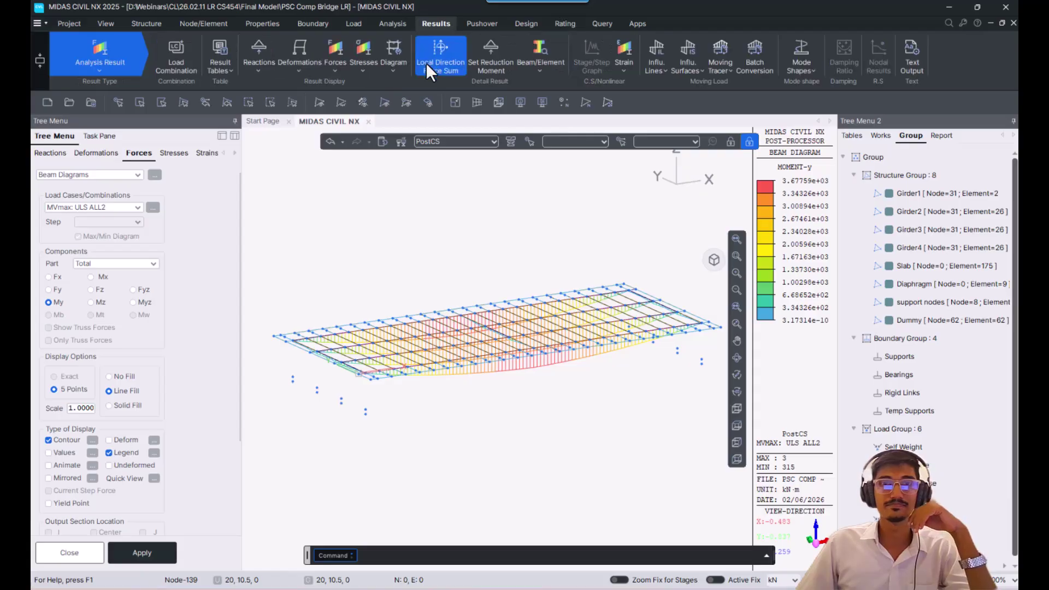
click(718, 70)
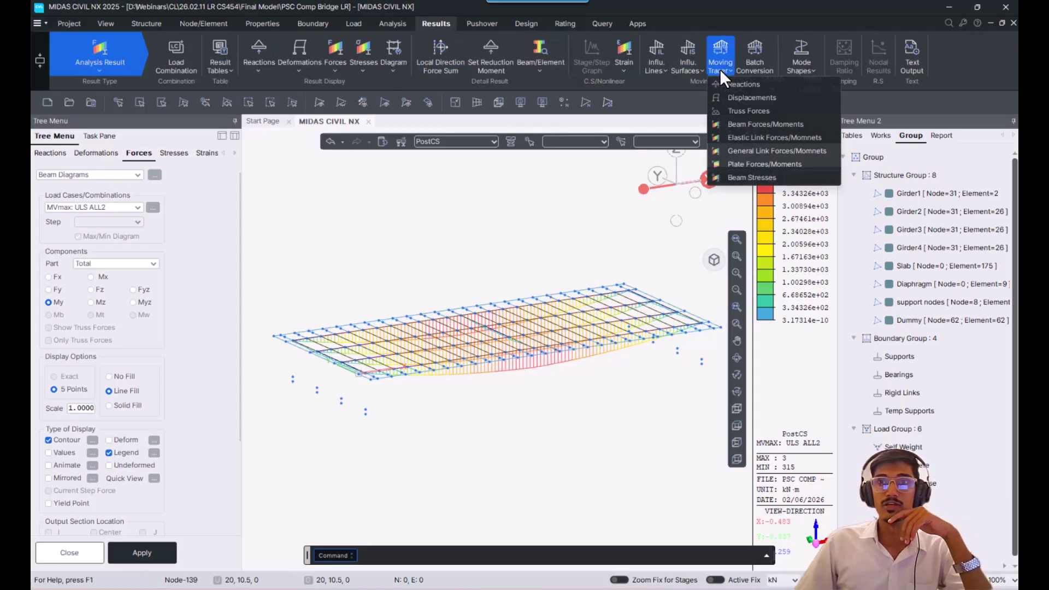
click(762, 125)
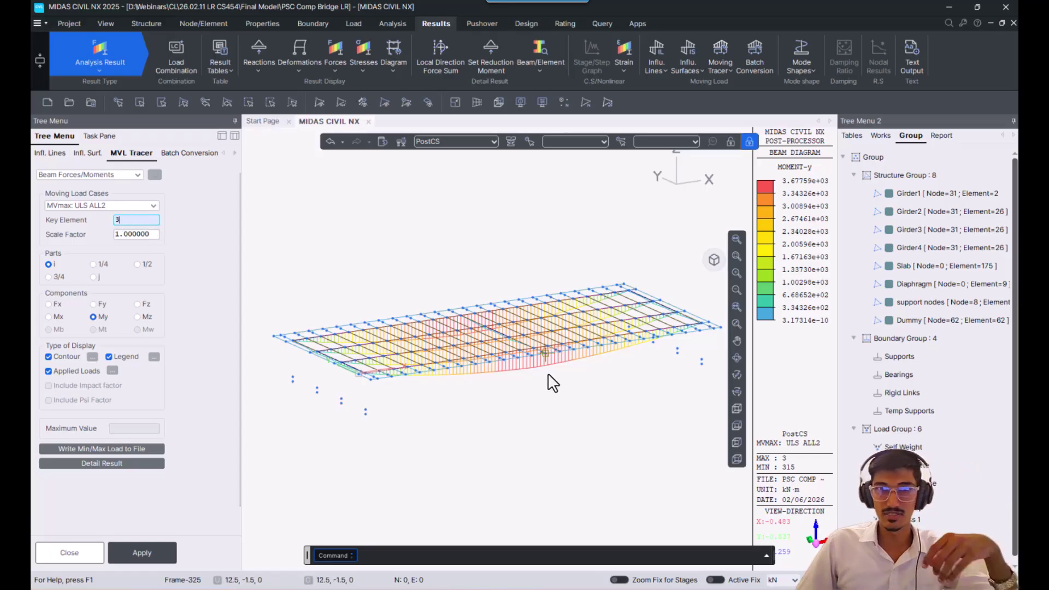
scroll(549, 380, up, 1)
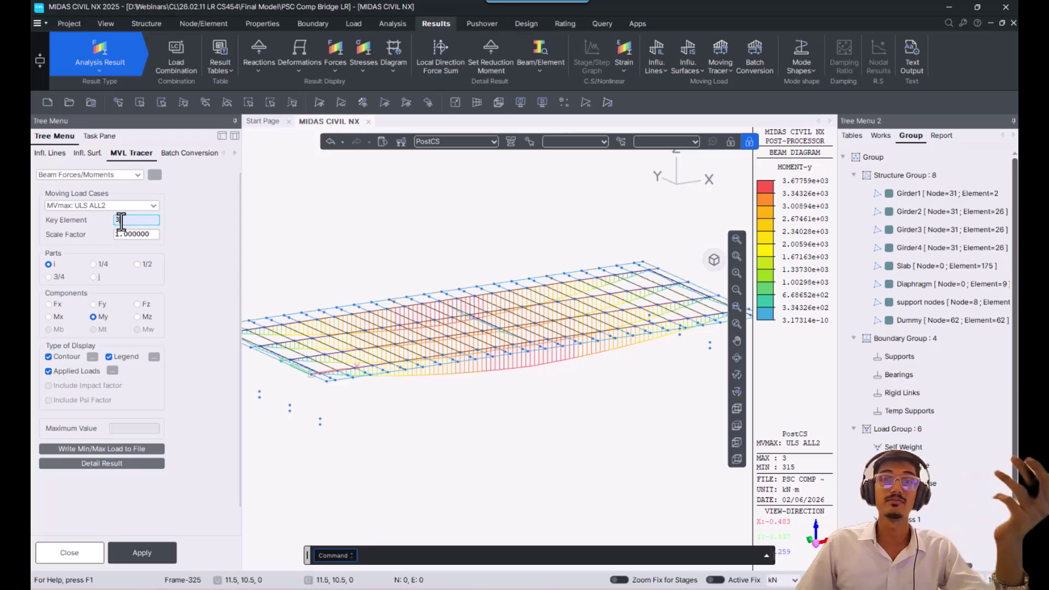
click(713, 259)
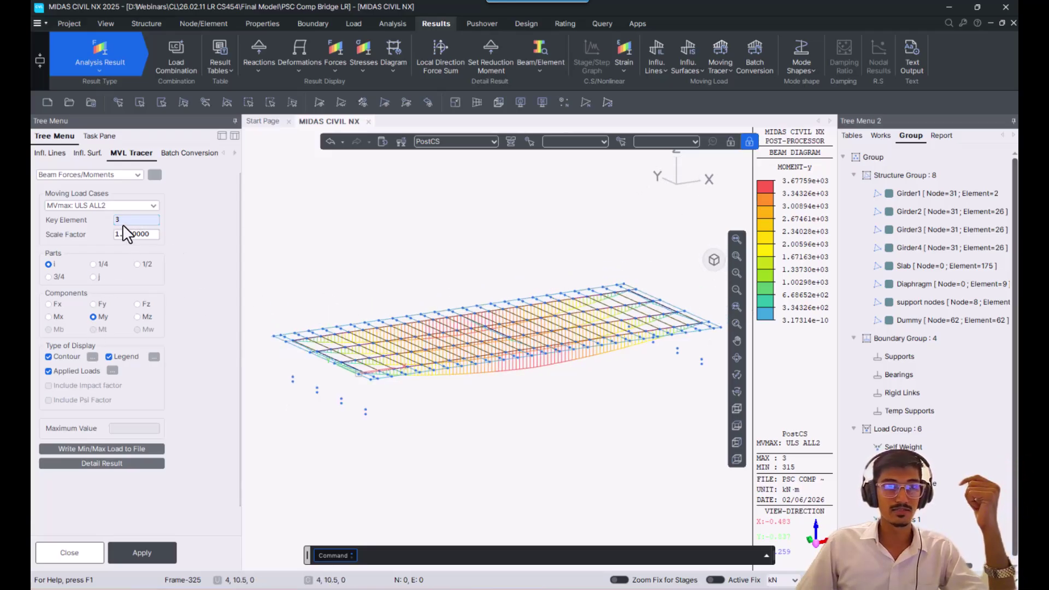
click(142, 552)
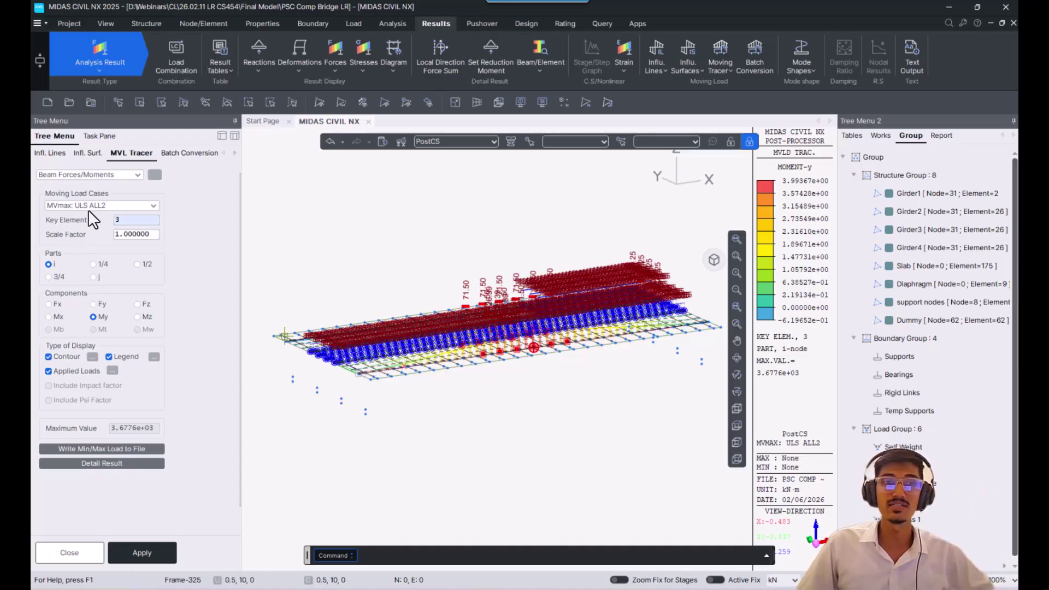
ctrl+middle_drag(462, 365, 529, 351)
scroll(589, 344, up, 5)
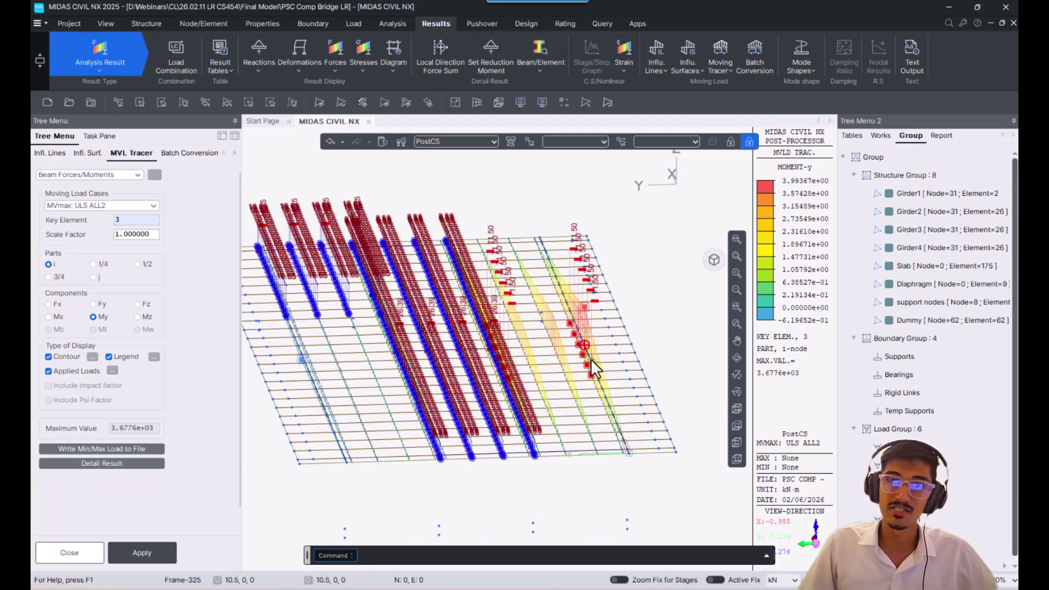
scroll(591, 359, up, 3)
scroll(581, 473, down, 5)
mouse_move(463, 422)
ctrl+middle_down()
mouse_move(468, 431)
mouse_move(451, 428)
mouse_move(445, 440)
mouse_move(475, 437)
ctrl+middle_up()
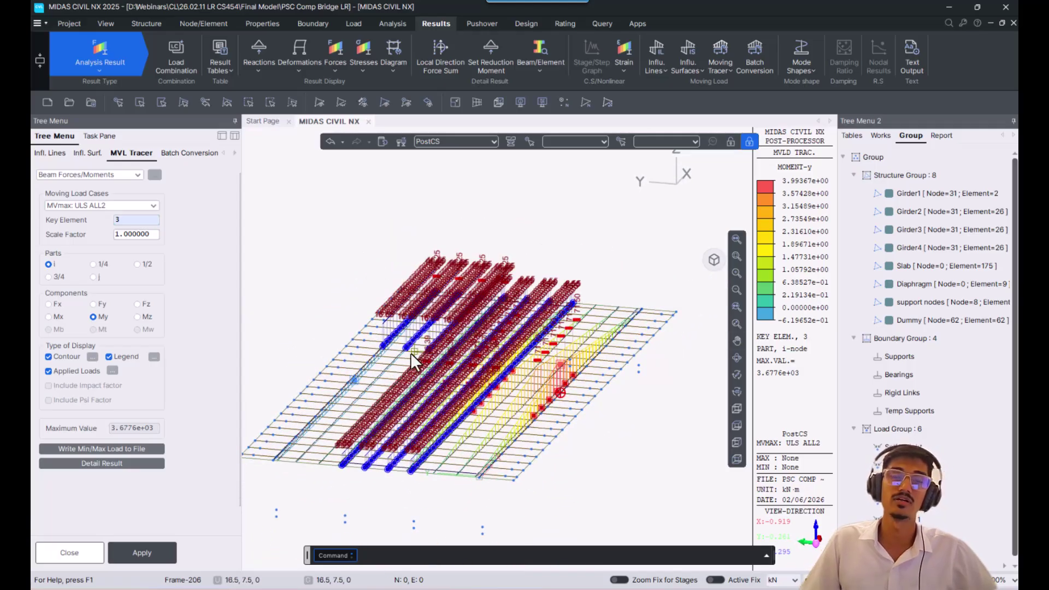
mouse_move(457, 346)
ctrl+middle_down()
mouse_move(477, 355)
mouse_move(458, 352)
ctrl+middle_up()
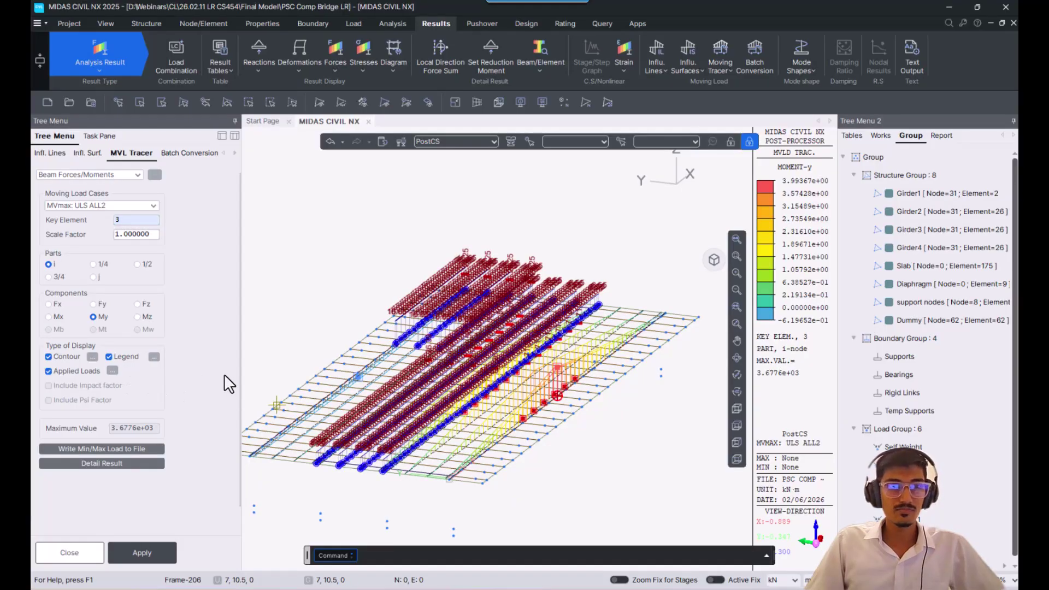
Step: Hide the contour legend and examine the traced moving load positions over the whole deck around key element 3
scroll(521, 394, up, 3)
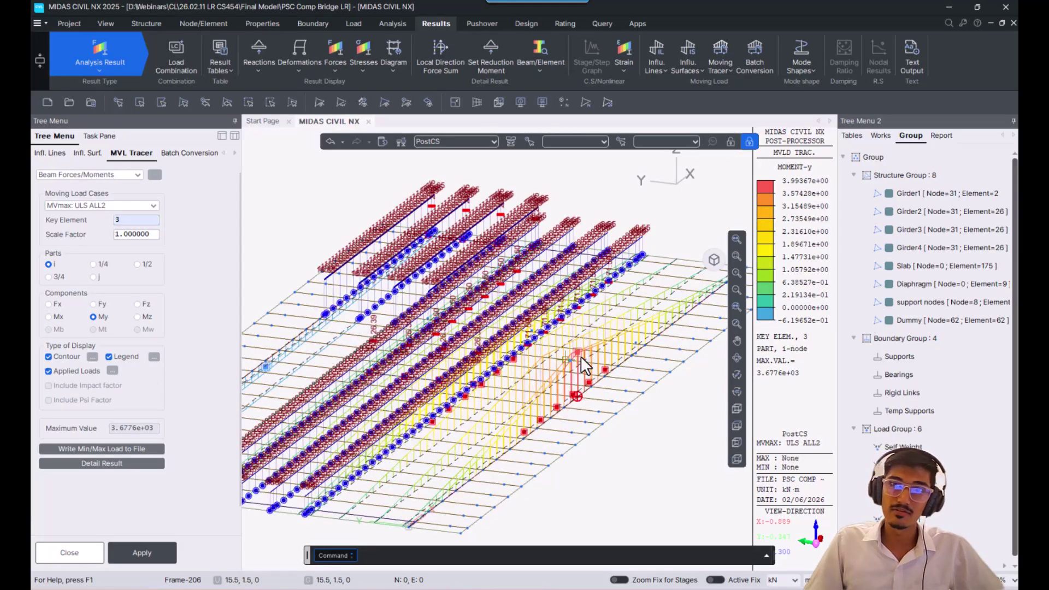
scroll(575, 359, up, 5)
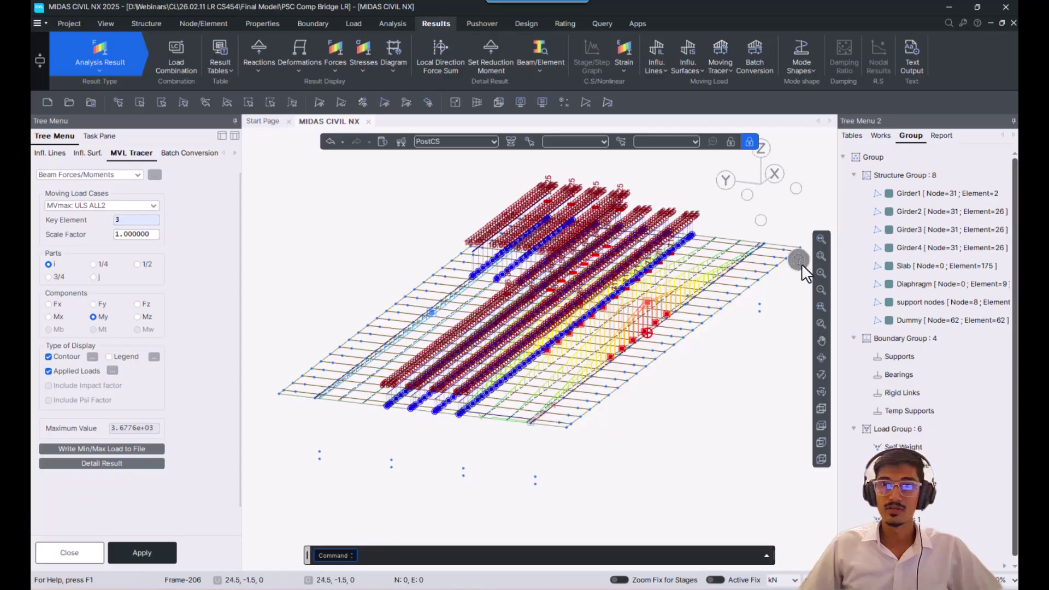
click(801, 264)
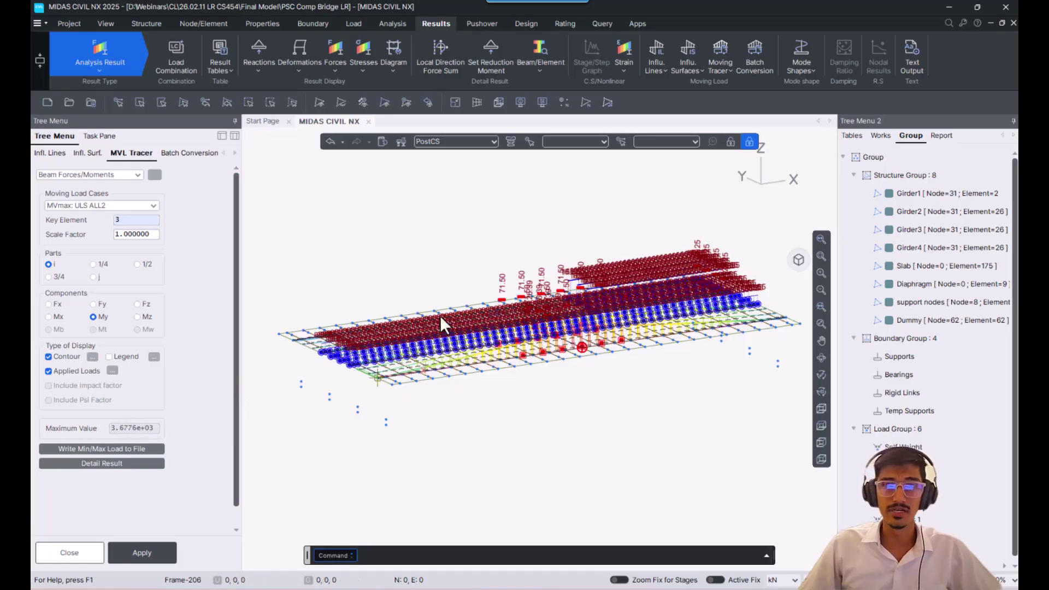
scroll(519, 377, up, 5)
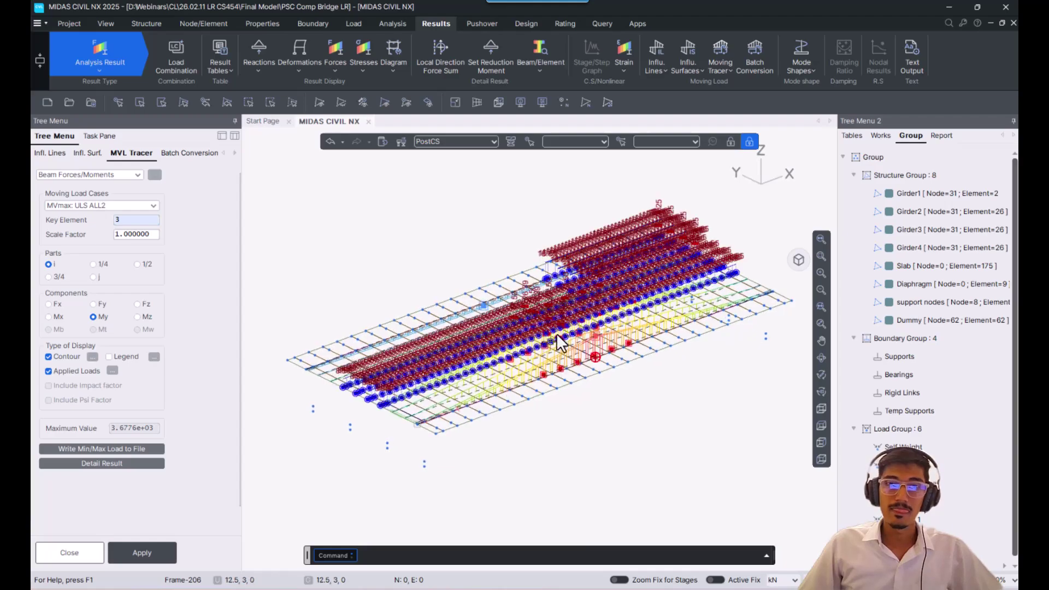
ctrl+middle_drag(634, 387, 606, 418)
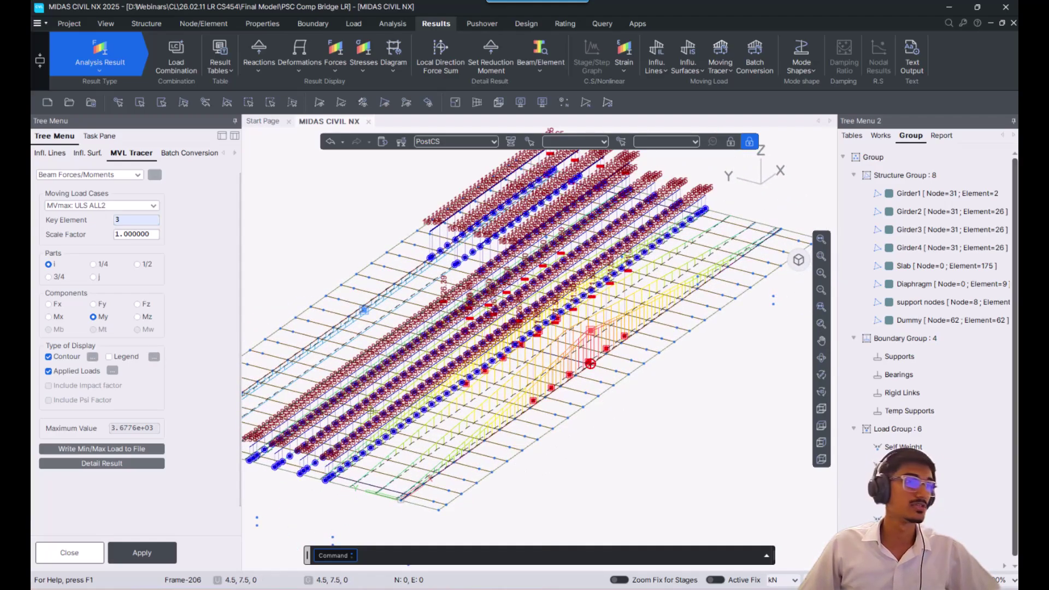
Step: Switch to the Load Verification CS454 ALL 2 workbook in Excel, review its UDL and KEL table, and return to the bridge model
key(alt+Tab)
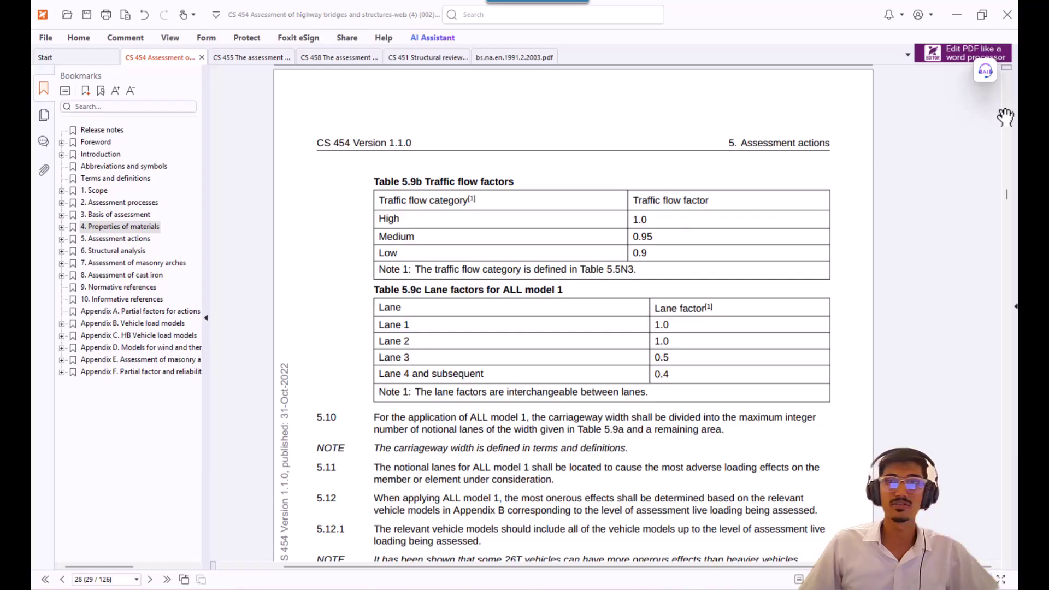
click(963, 4)
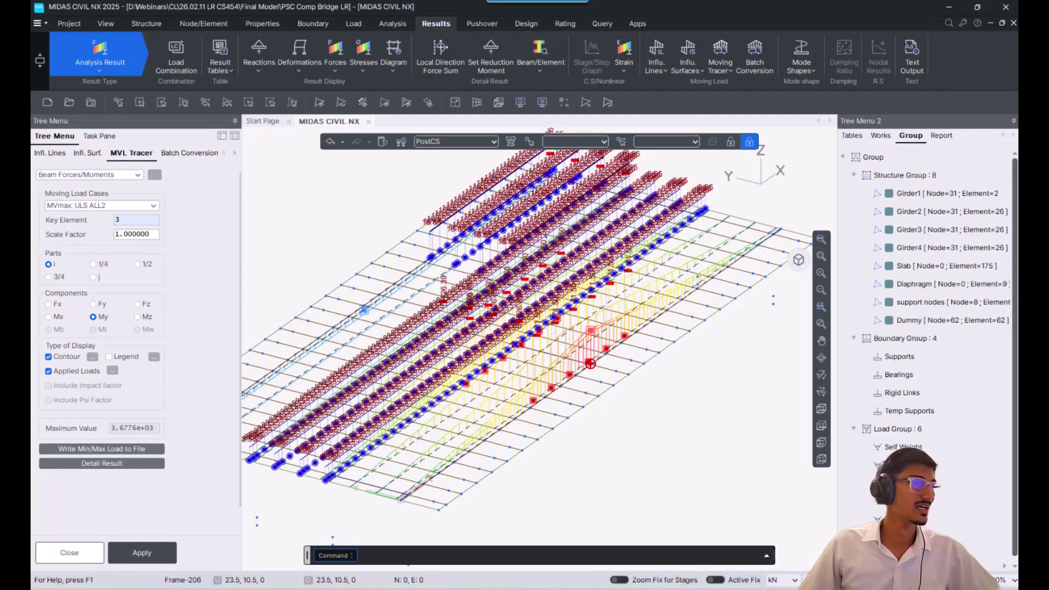
key(alt+Tab)
key(alt+Tab)
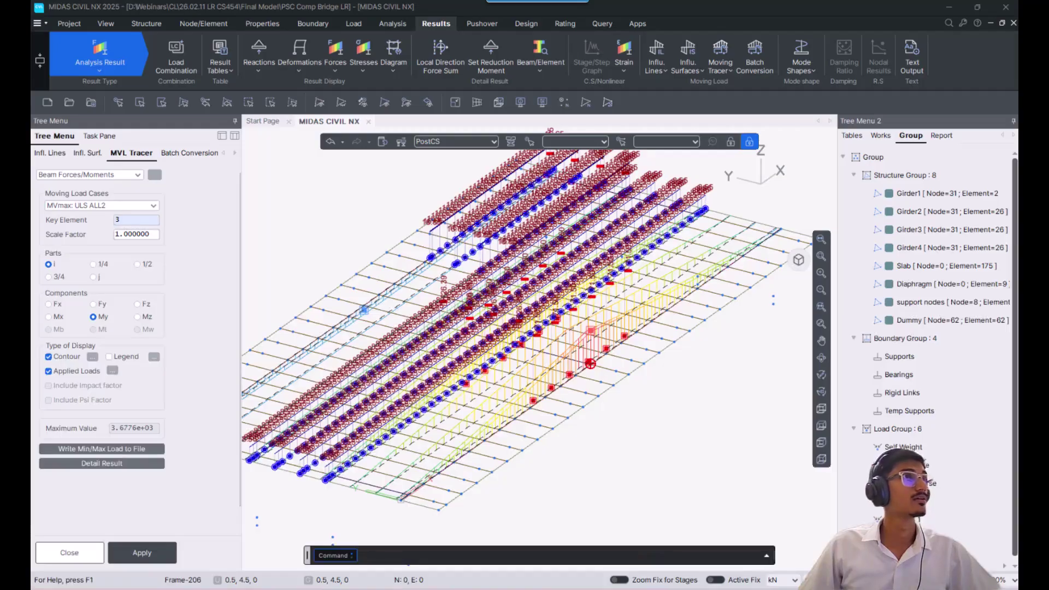
key(alt+Tab)
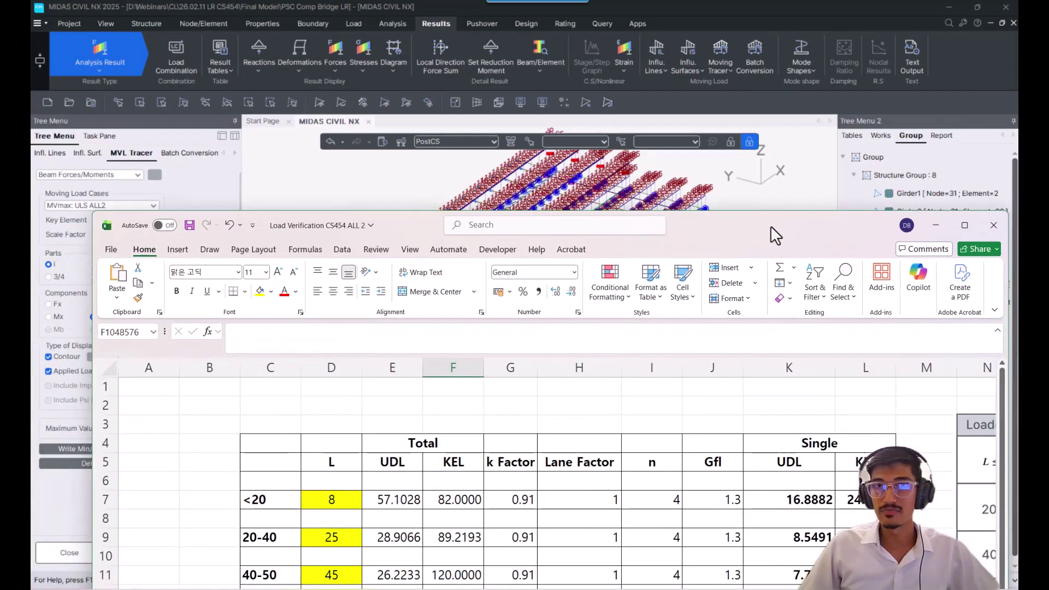
double_click(770, 227)
click(956, 20)
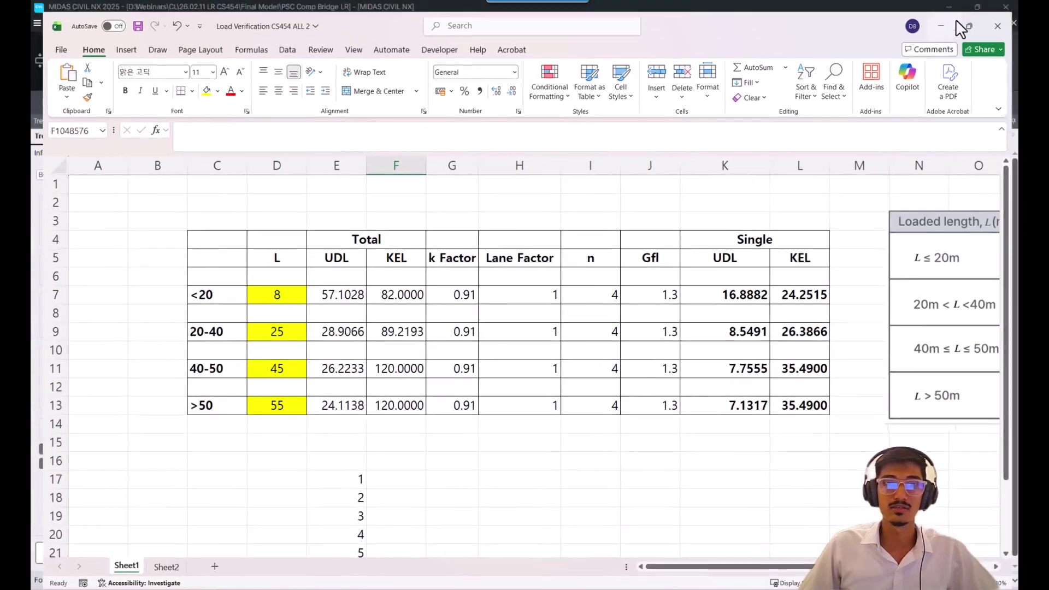
Step: Examine the concentrated vehicle axle loads placed around key element 3 and in the neighbouring lane
ctrl+middle_drag(589, 363, 660, 333)
scroll(513, 273, up, 2)
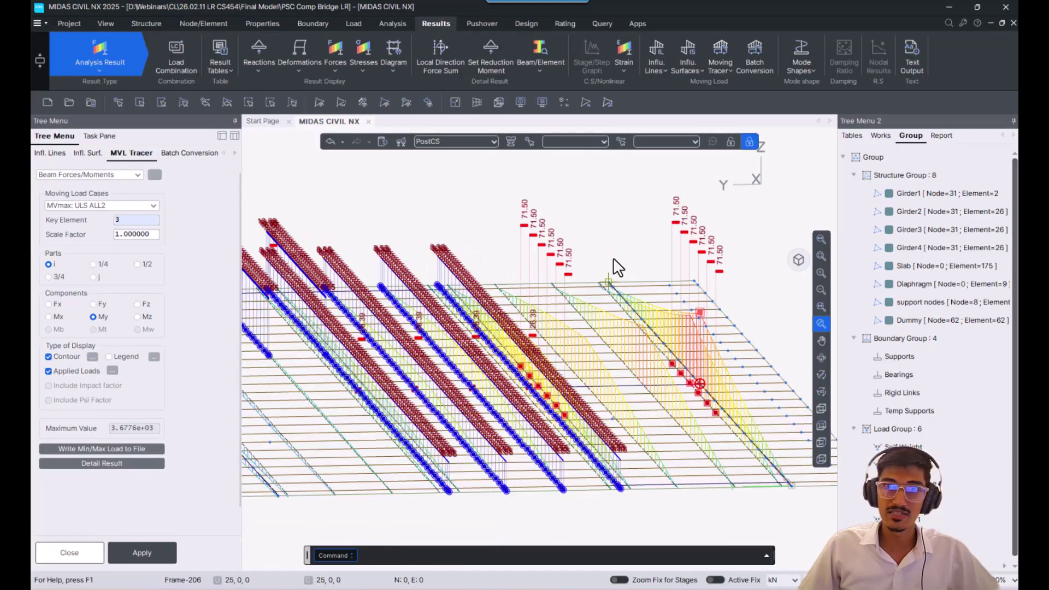
scroll(546, 273, up, 3)
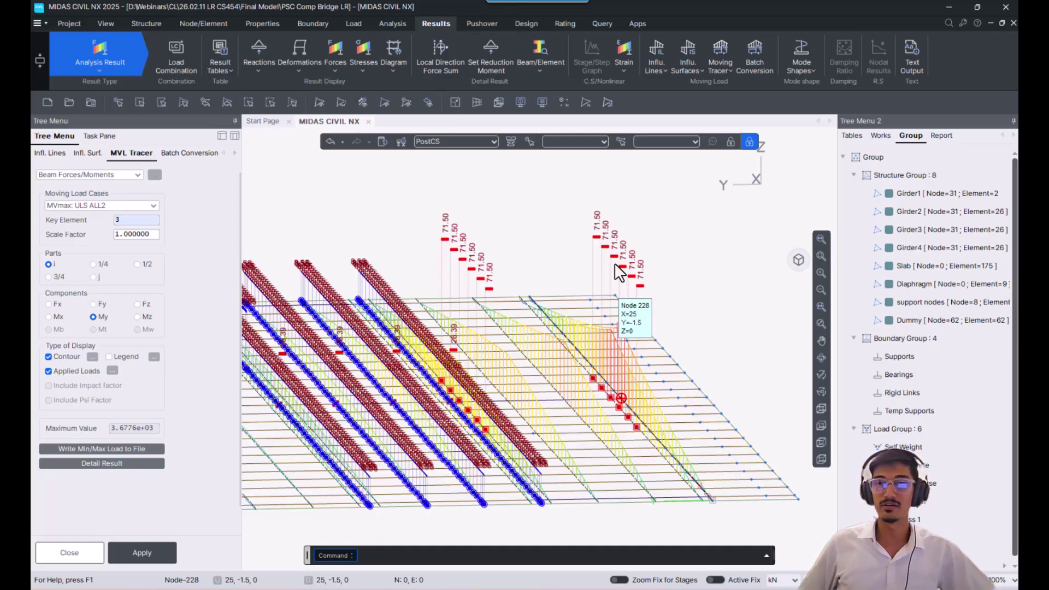
Step: Inspect the UDL and KEL value labels on the traced lane loads for comparison with the verification workbook
ctrl+middle_drag(671, 285, 404, 276)
scroll(404, 275, up, 5)
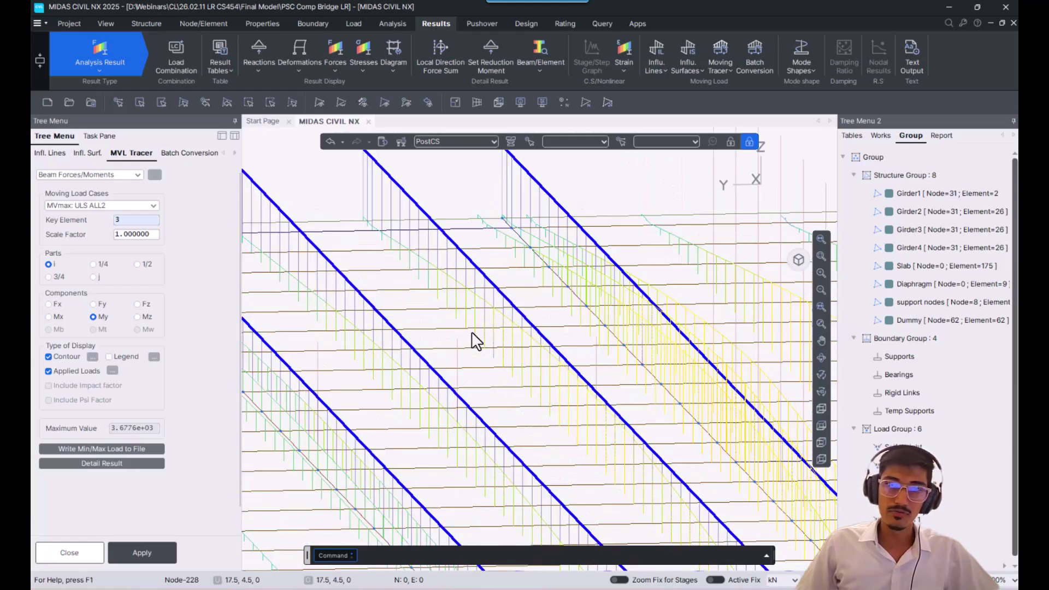
middle_drag(368, 356, 579, 320)
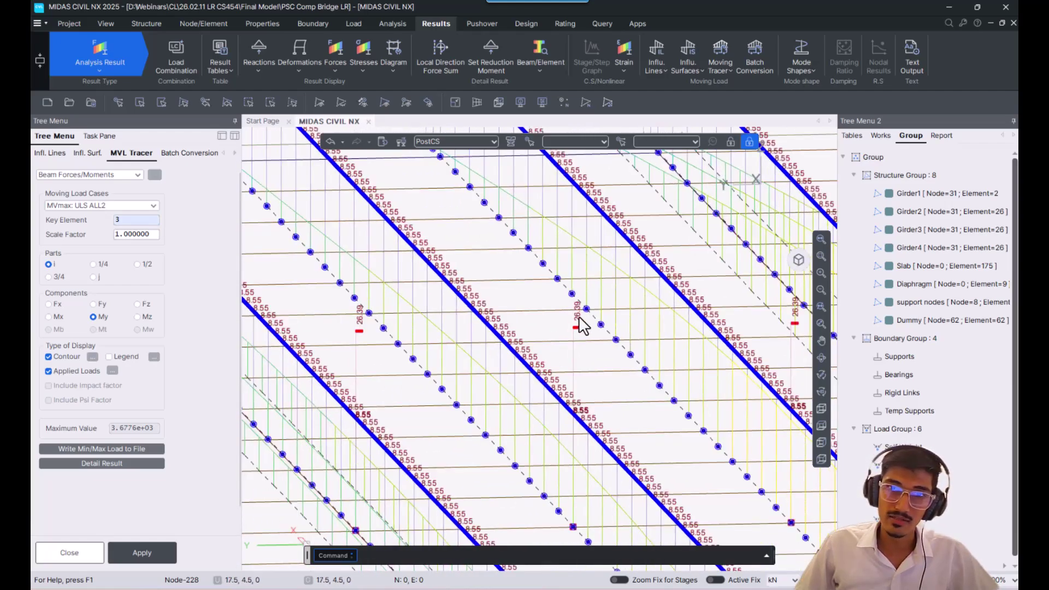
middle_drag(529, 292, 601, 373)
middle_drag(511, 364, 568, 405)
scroll(510, 403, down, 6)
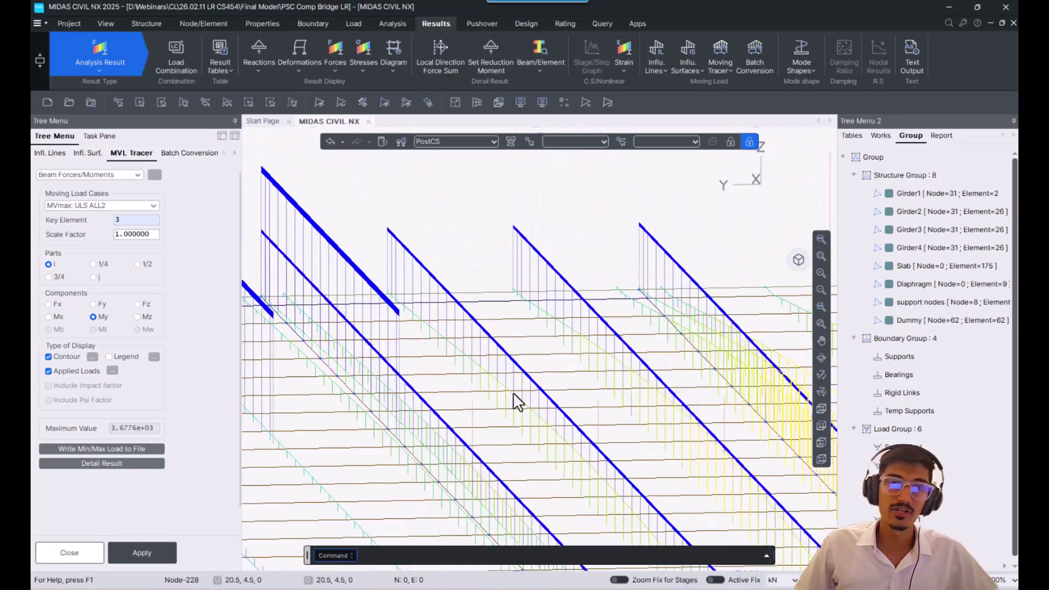
scroll(495, 406, up, 5)
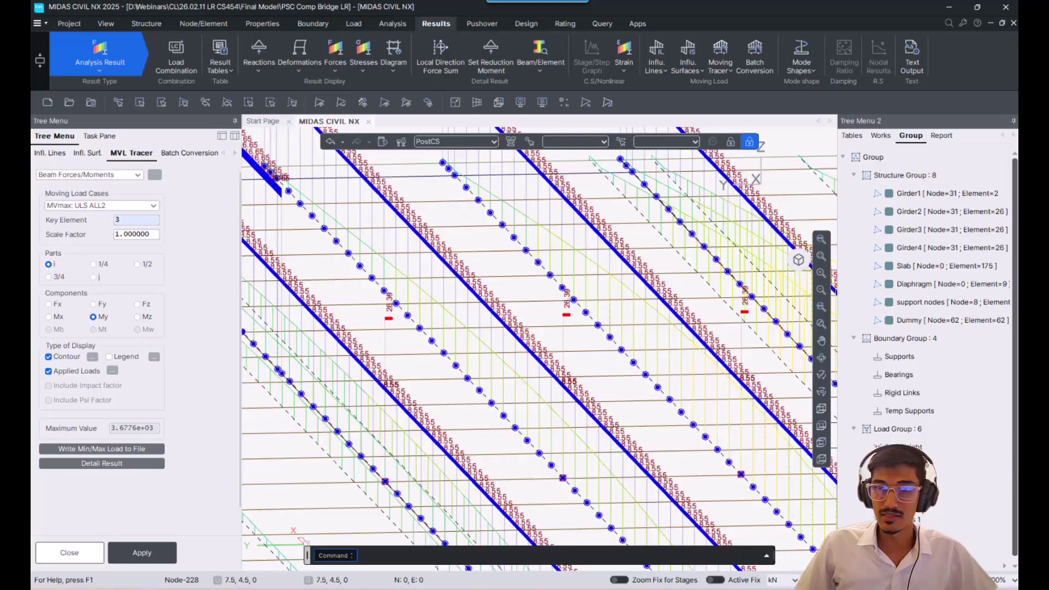
Step: Restore the isometric view, open the moving load tracer's detail result for key element 3, and examine the Lane 1 loaded length
click(765, 588)
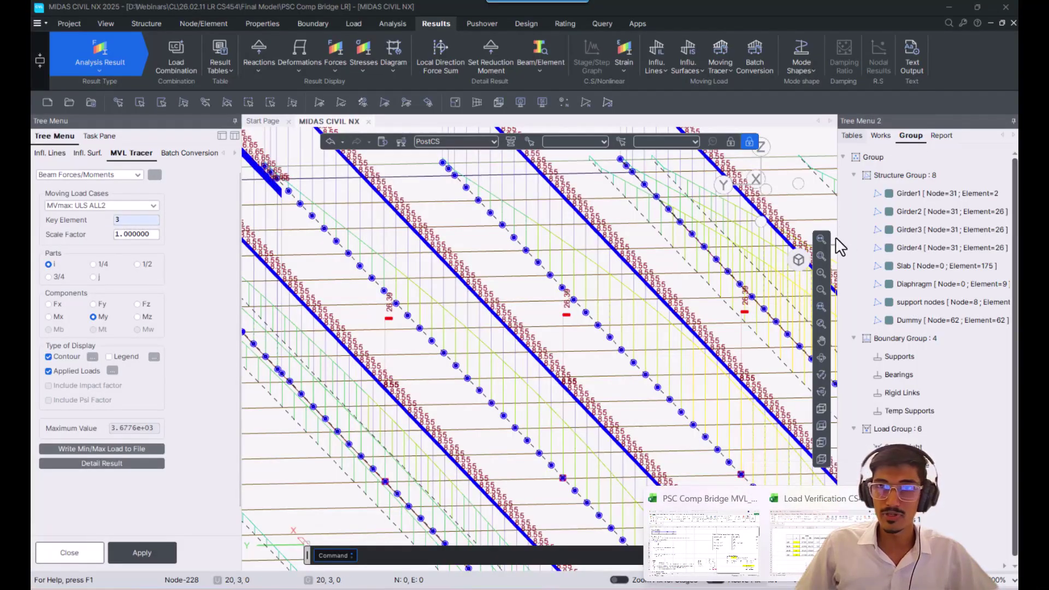
click(795, 258)
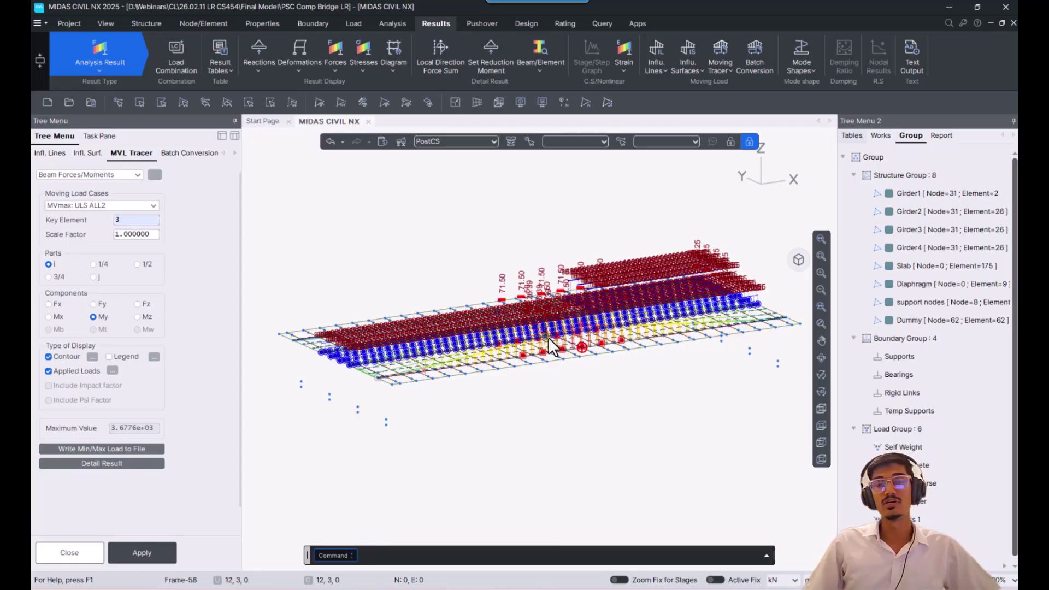
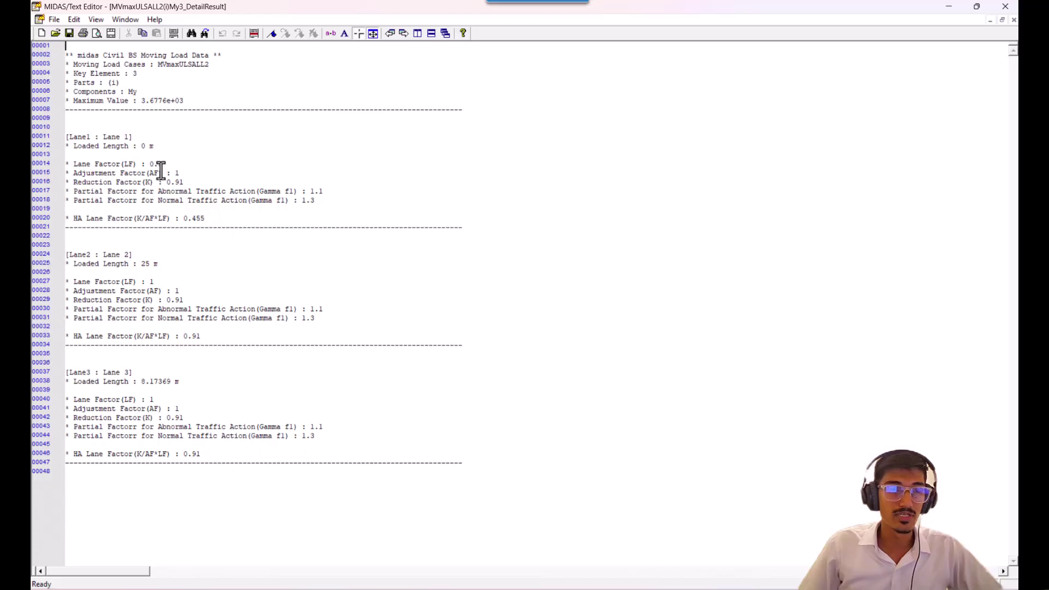
drag(138, 140, 55, 145)
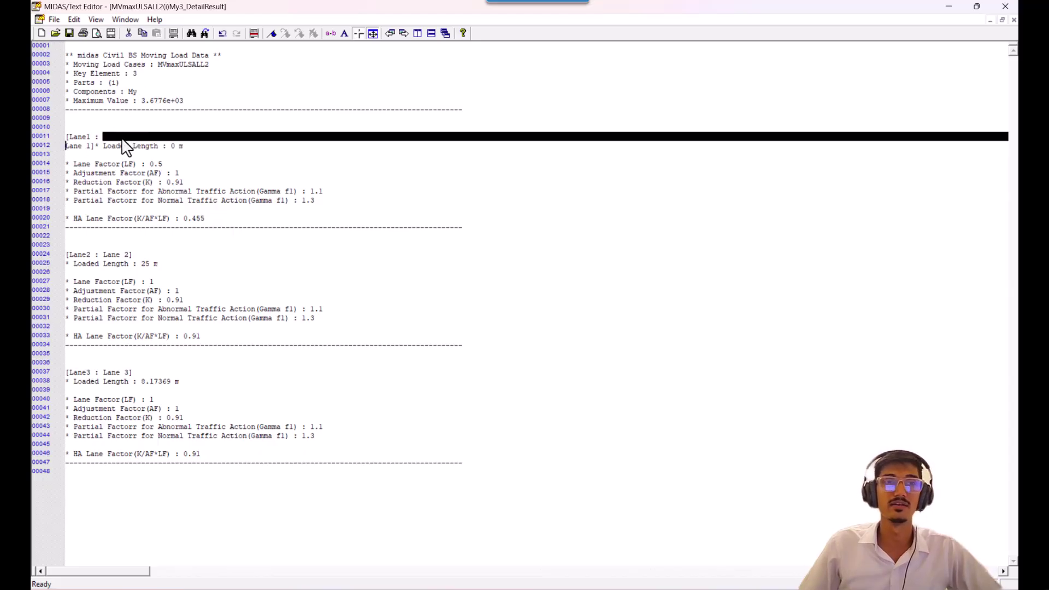
click(175, 163)
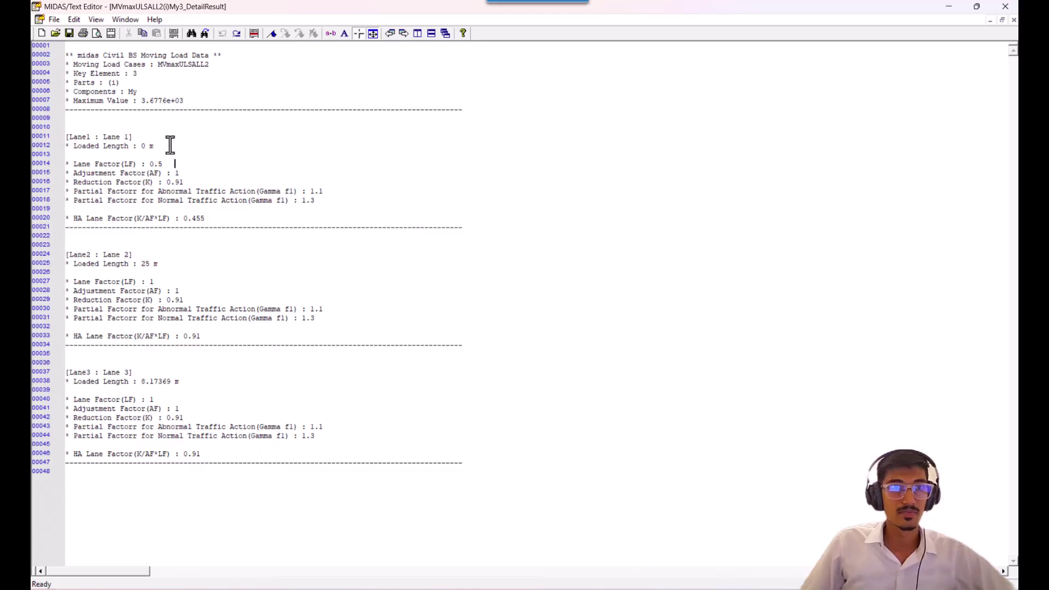
drag(165, 144, 66, 147)
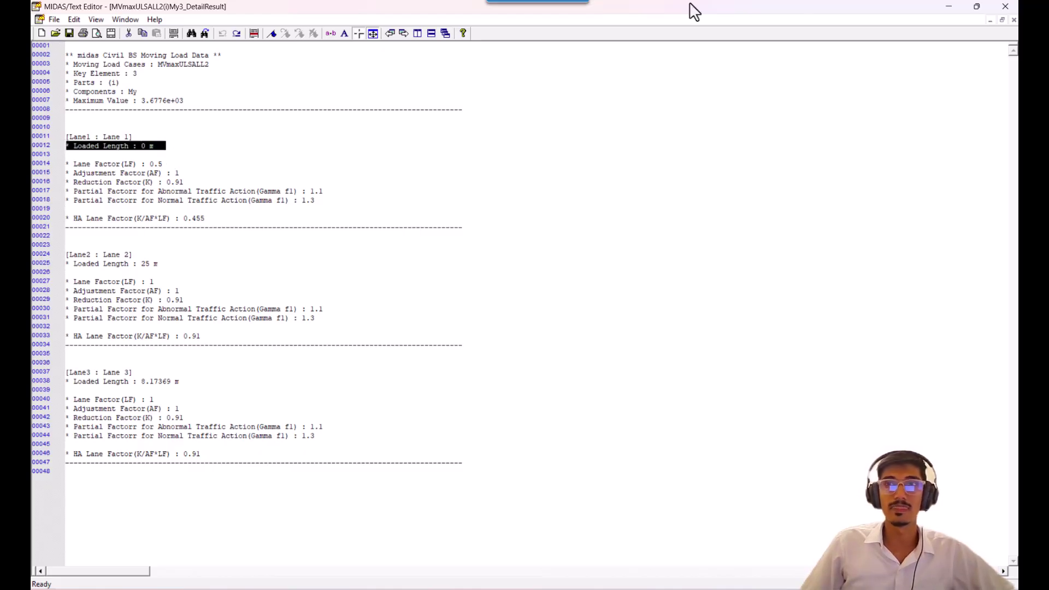
drag(856, 11, 719, 122)
click(889, 115)
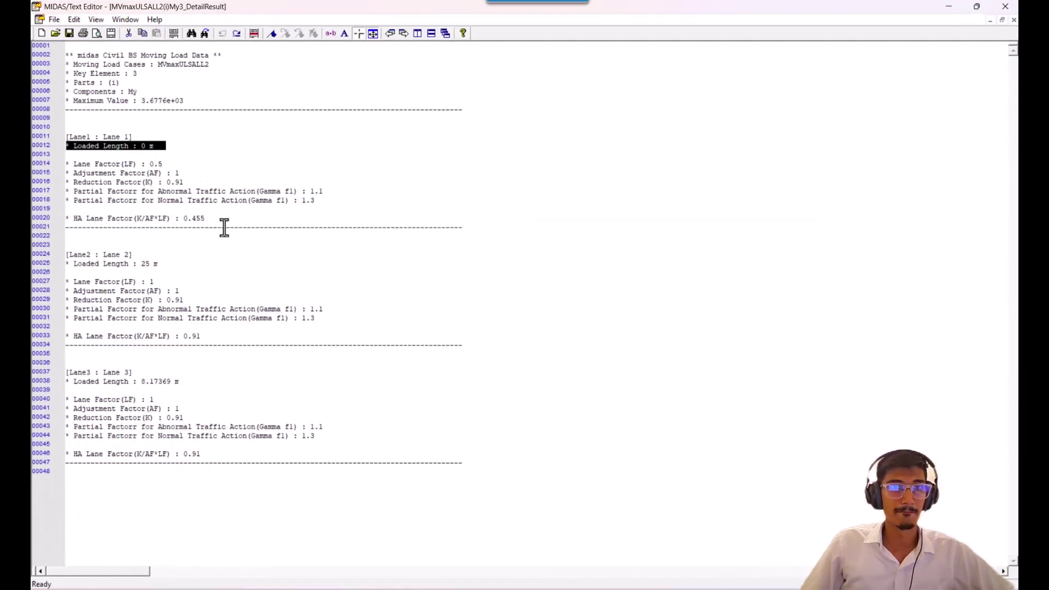
Step: Review the Lane 2 and Lane 3 entries in the detail result, focusing on the Lane 2 loaded length, and return to the model
drag(141, 255, 71, 256)
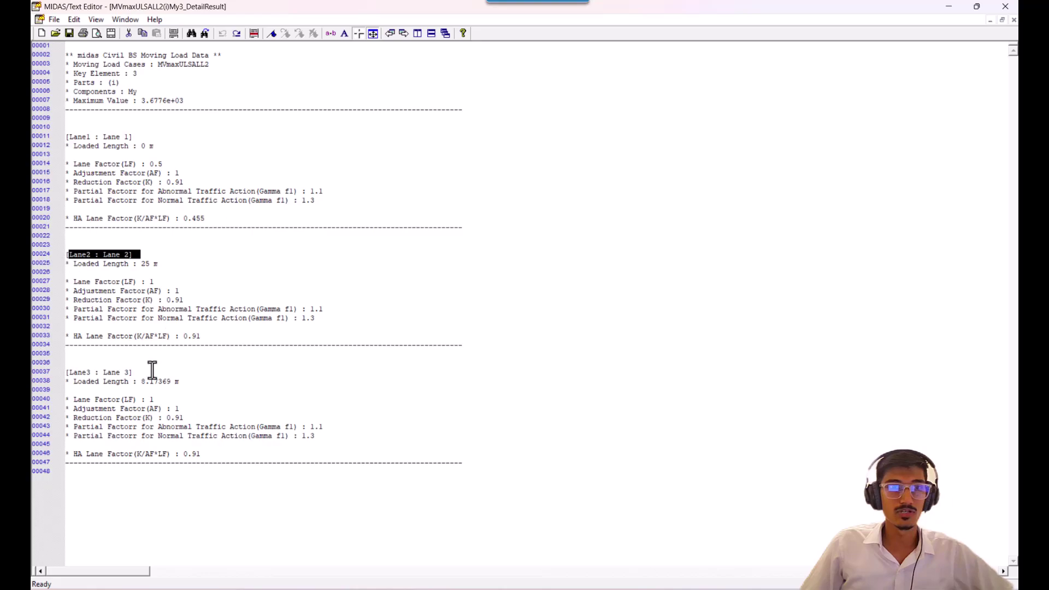
drag(143, 372, 56, 373)
drag(145, 257, 32, 256)
drag(161, 264, 66, 264)
click(949, 7)
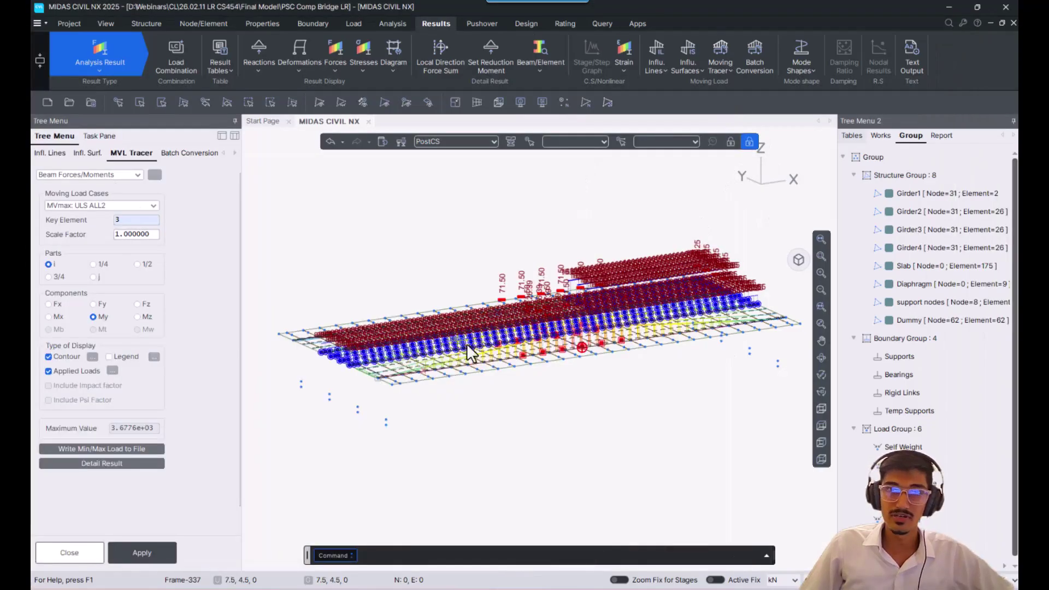
Step: Inspect the UDL and KEL values applied along the Lane 2 load lines on the bridge deck
middle_drag(545, 355, 576, 414)
scroll(568, 328, up, 6)
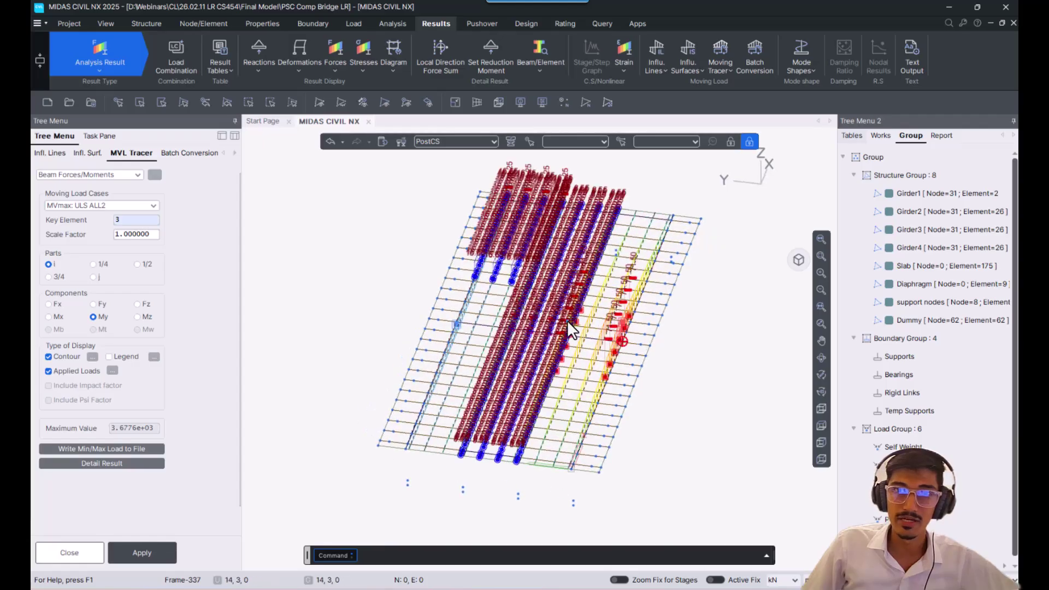
scroll(605, 218, down, 5)
scroll(484, 414, up, 8)
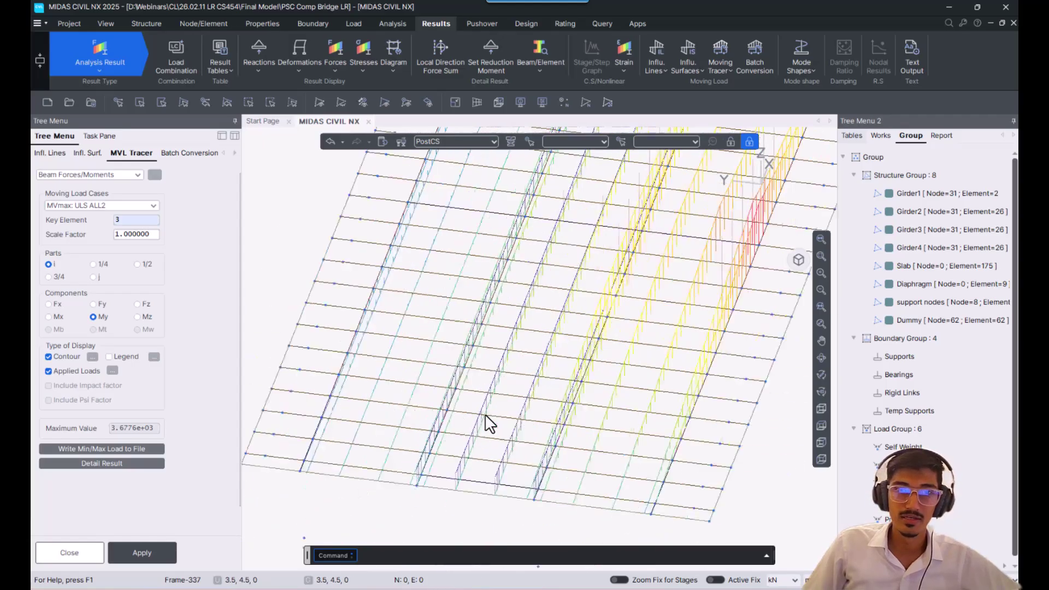
scroll(594, 246, up, 1)
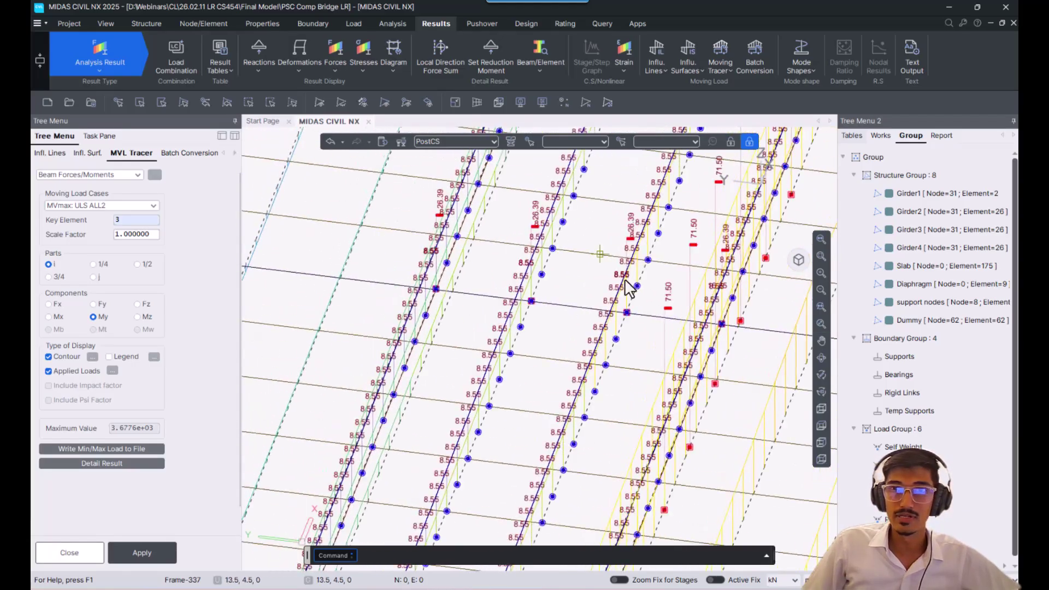
scroll(590, 365, up, 5)
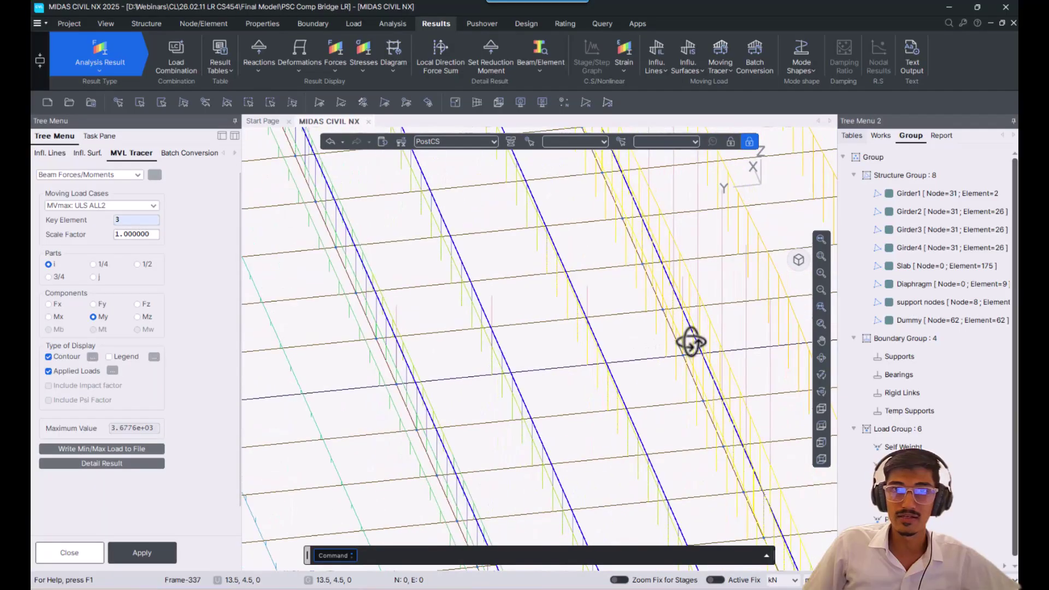
middle_drag(473, 314, 522, 313)
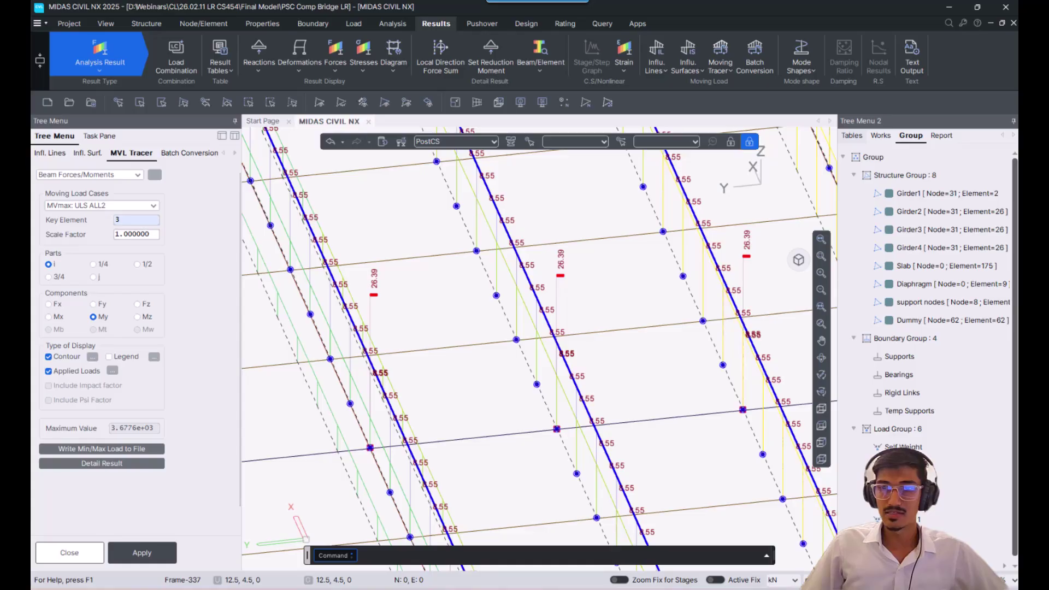
Step: Switch to the Load Verification CS454 ALL 2 workbook in Excel and label the 20-40 row "Lane 2" in cell B9
click(750, 588)
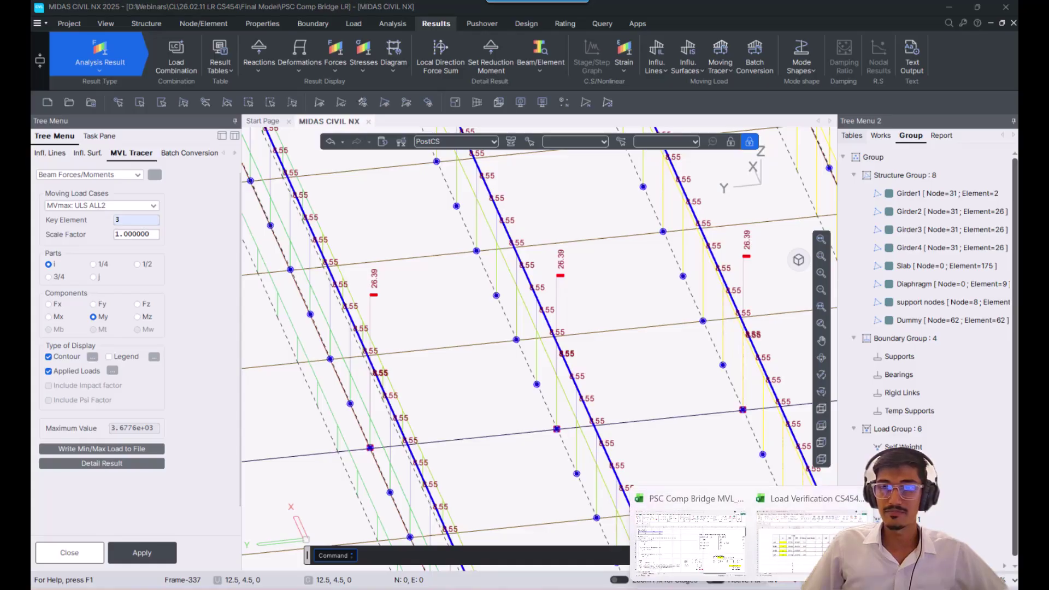
click(793, 562)
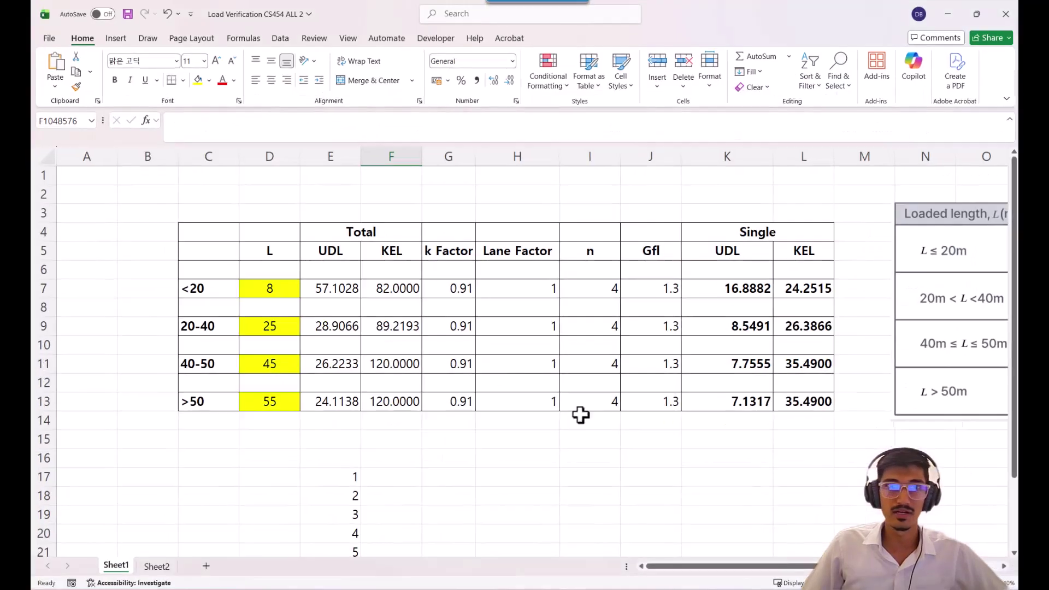
click(146, 323)
text(IAN)
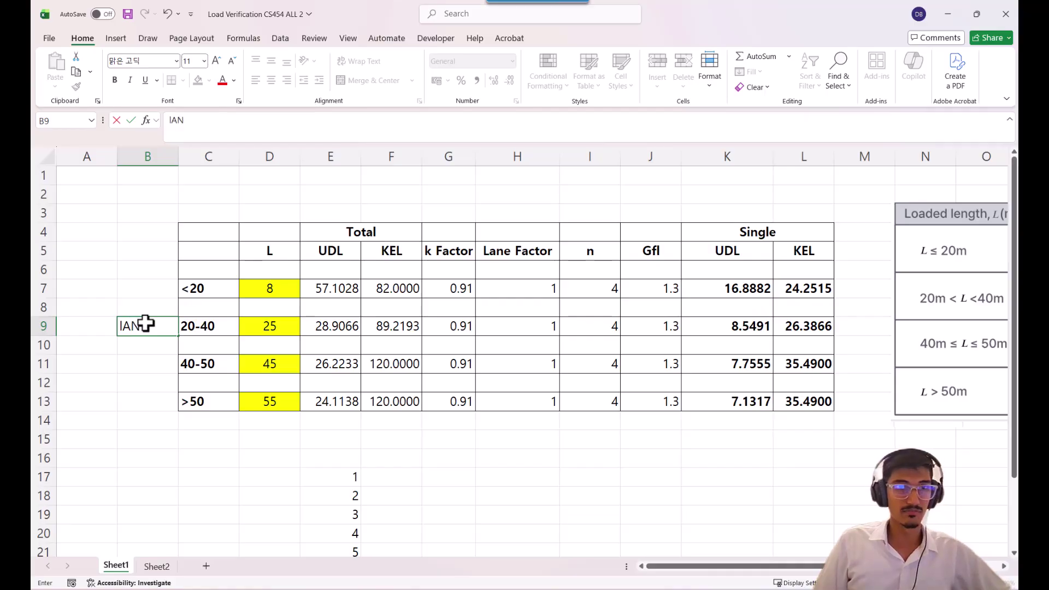
text(e 2)
key(Tab)
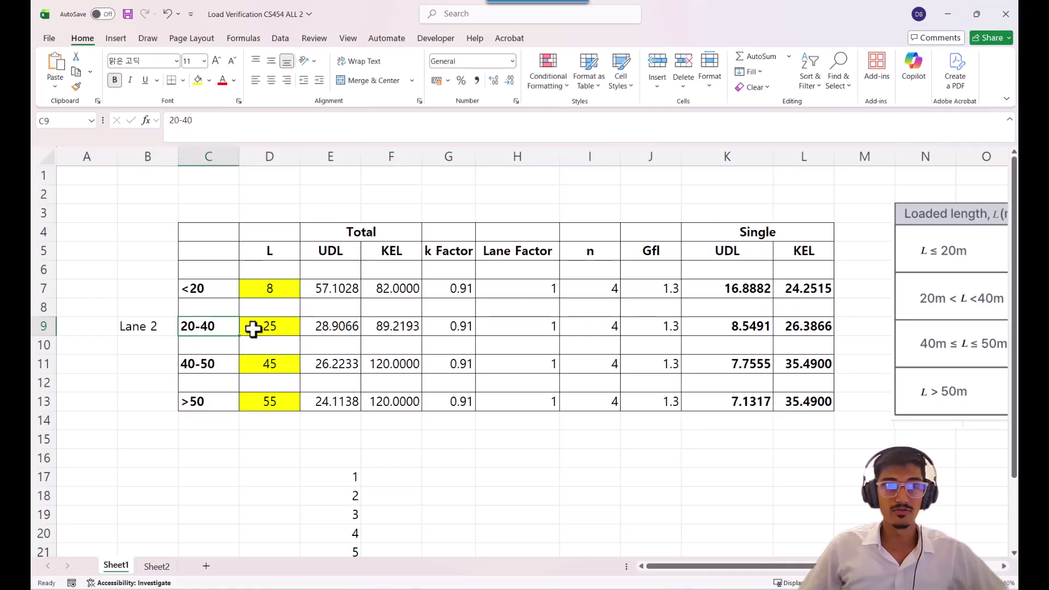
Step: Check the Lane 2 row's loaded length, total UDL and total KEL against the loaded-length formula table
click(268, 331)
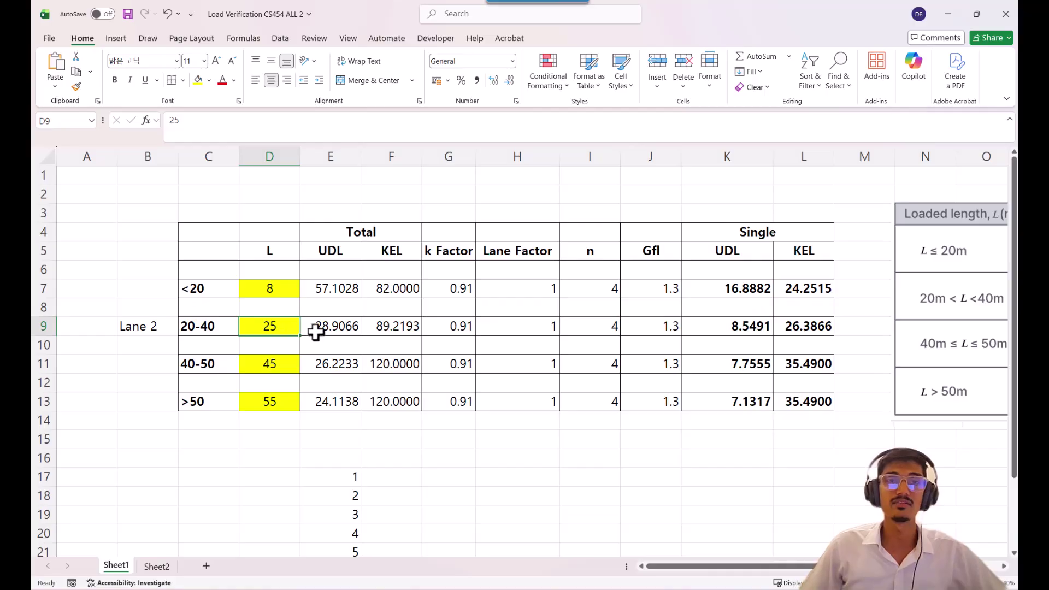
drag(327, 329, 386, 327)
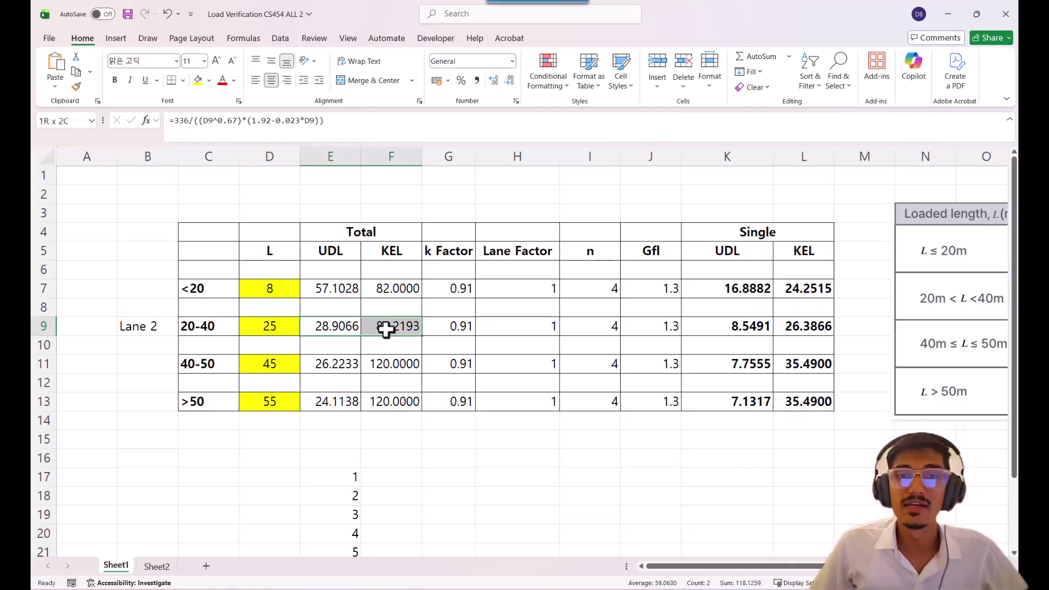
drag(847, 566, 963, 566)
click(655, 358)
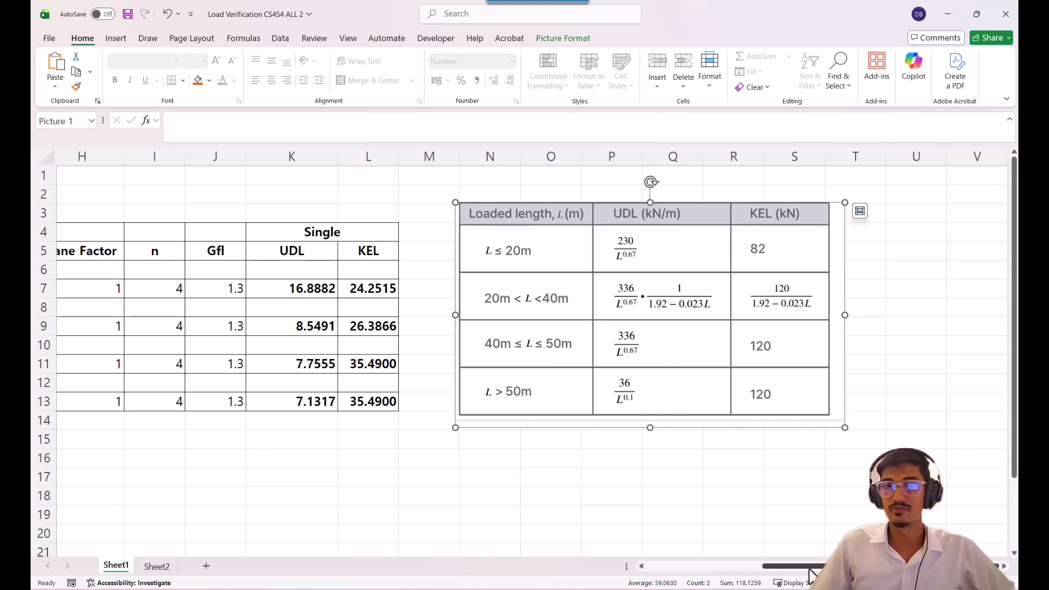
drag(807, 566, 632, 533)
click(743, 327)
Step: Review the k Factor, Lane Factor, n and Gfl inputs of the Lane 2 row, comparing n with the load lines in the MIDAS model
click(464, 326)
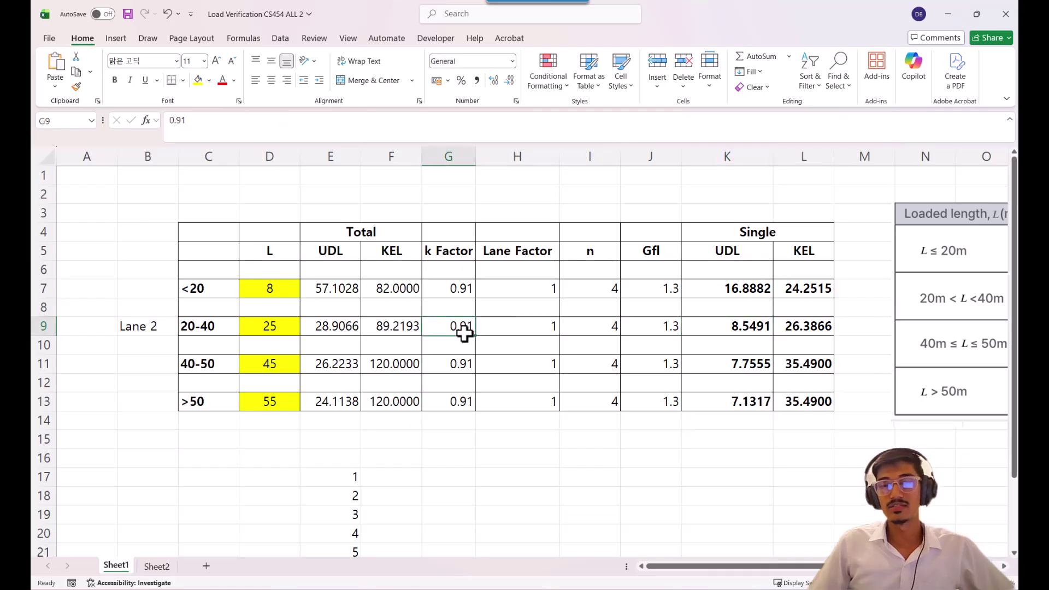
click(518, 324)
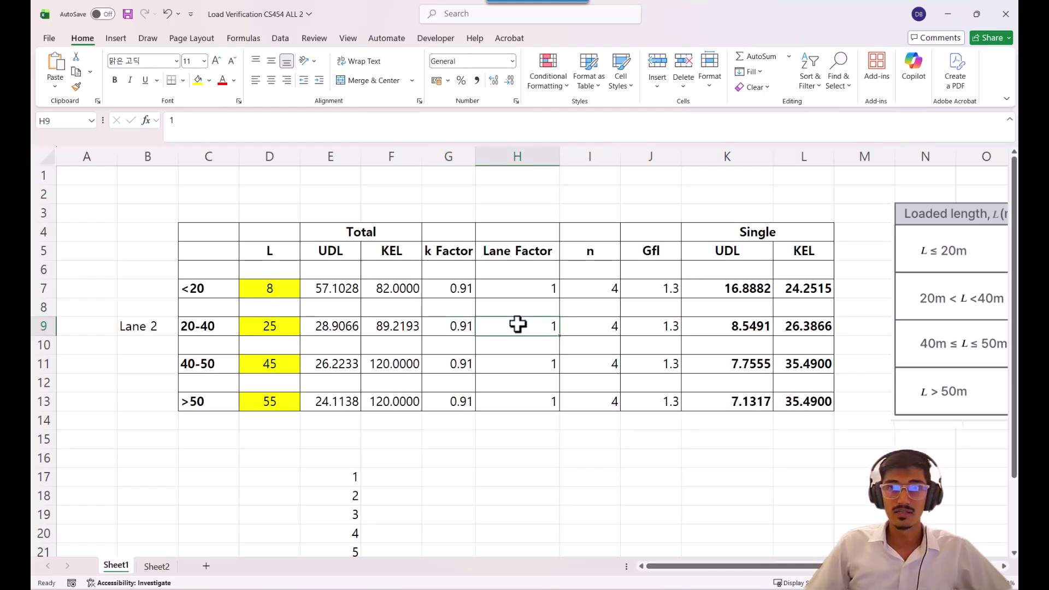
click(580, 327)
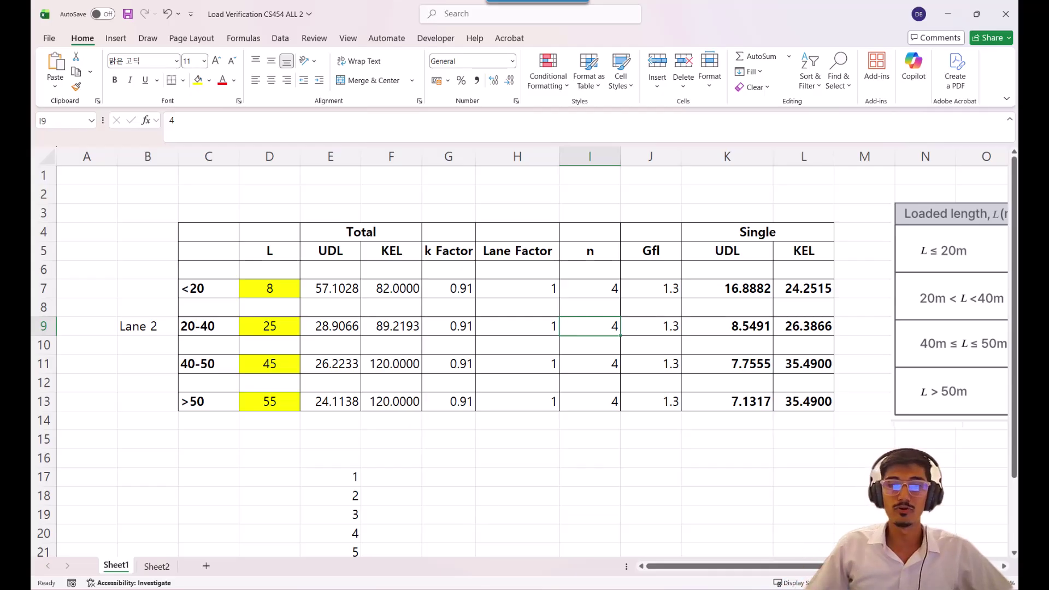
click(408, 539)
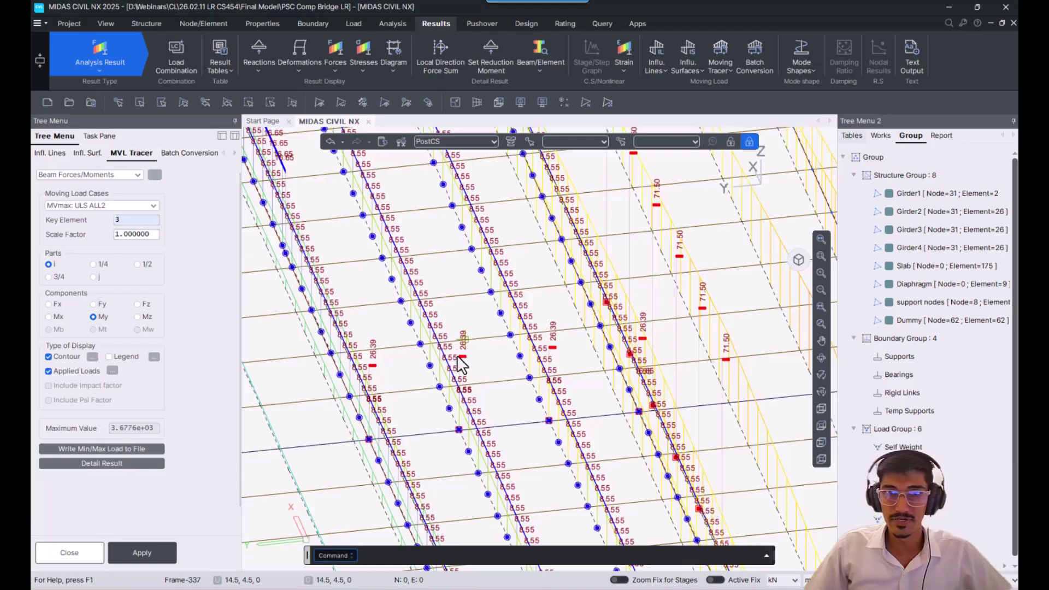
click(948, 7)
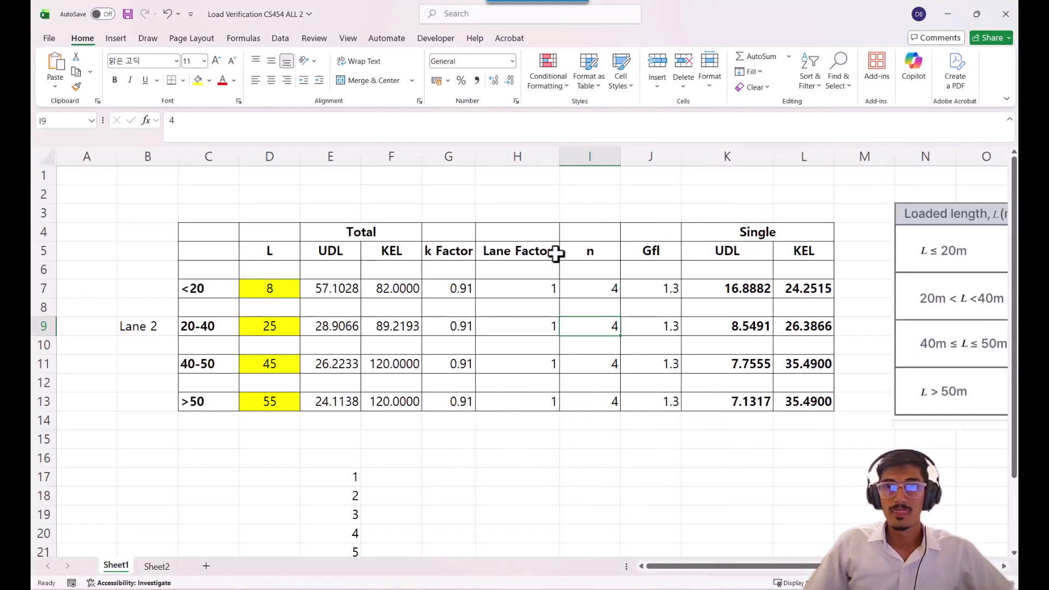
click(663, 326)
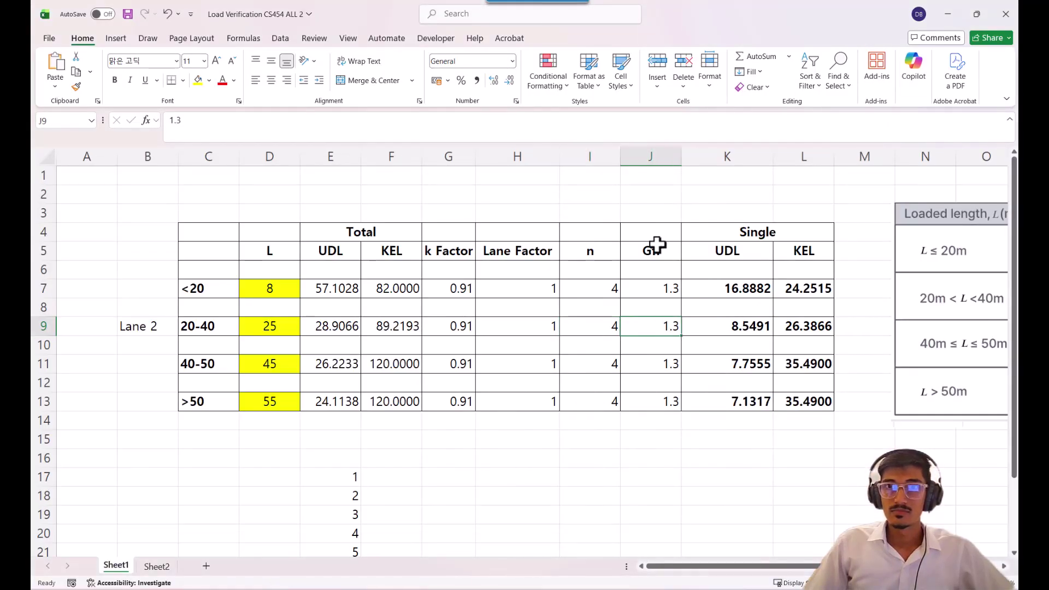
Step: Recheck the applied Lane 2 loads in the MIDAS model, return to the workbook, and examine the single UDL formula in K9 beside the KEL
click(947, 14)
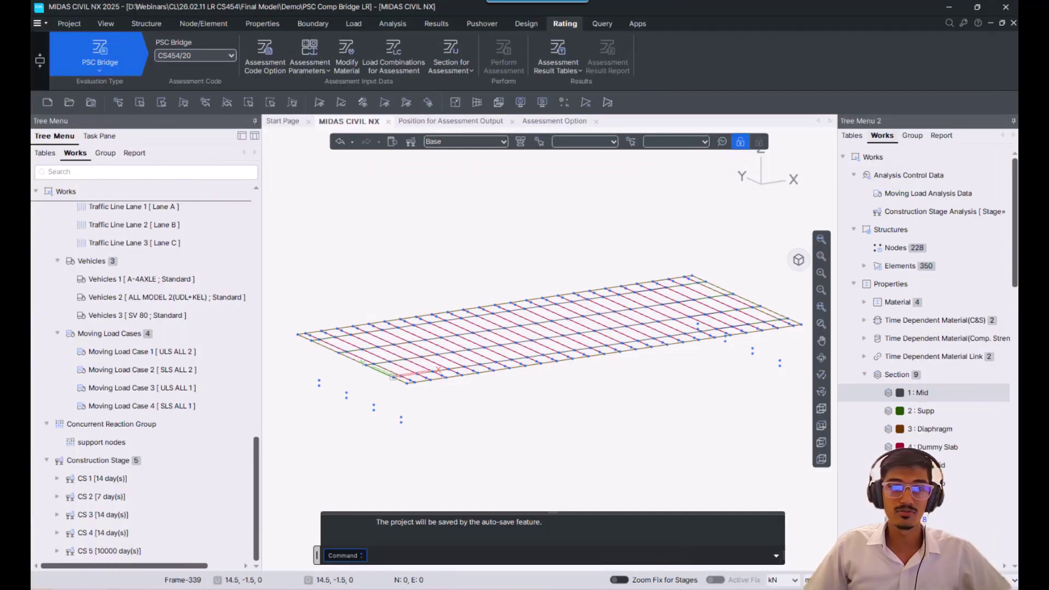
mouse_move(431, 588)
click(398, 555)
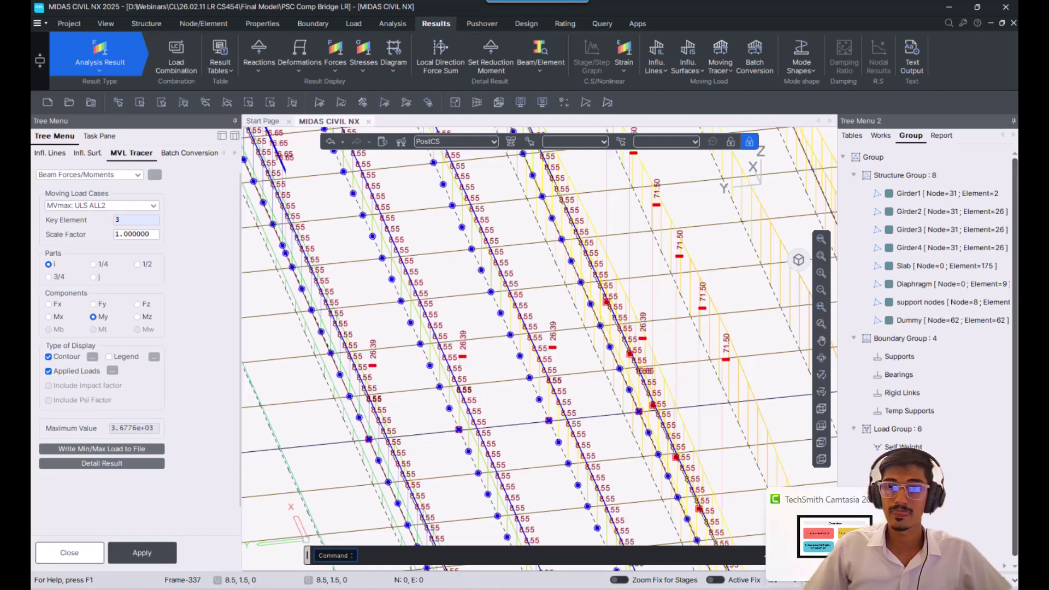
mouse_move(751, 588)
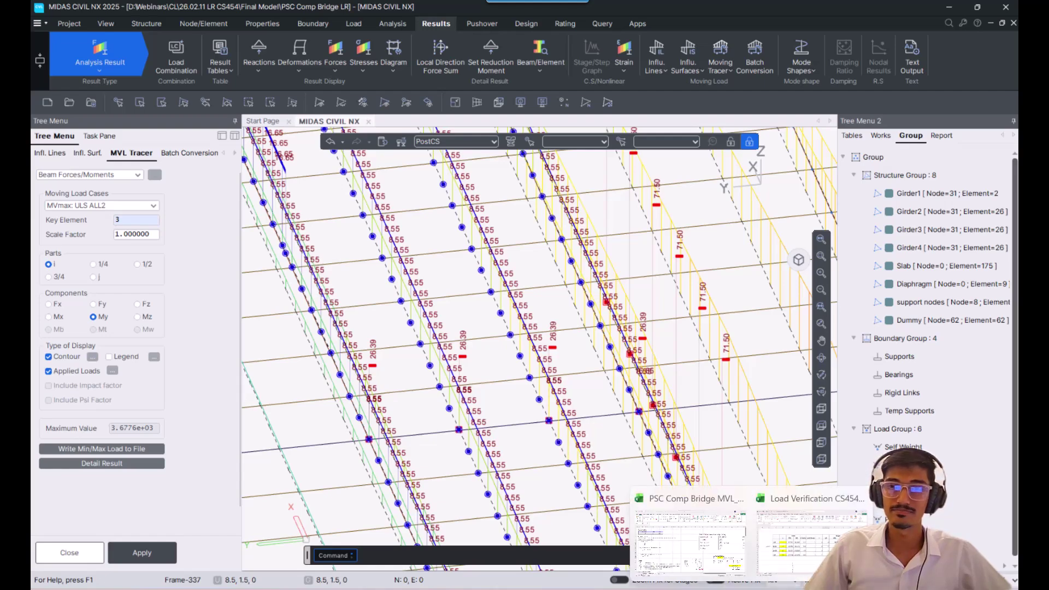
click(791, 553)
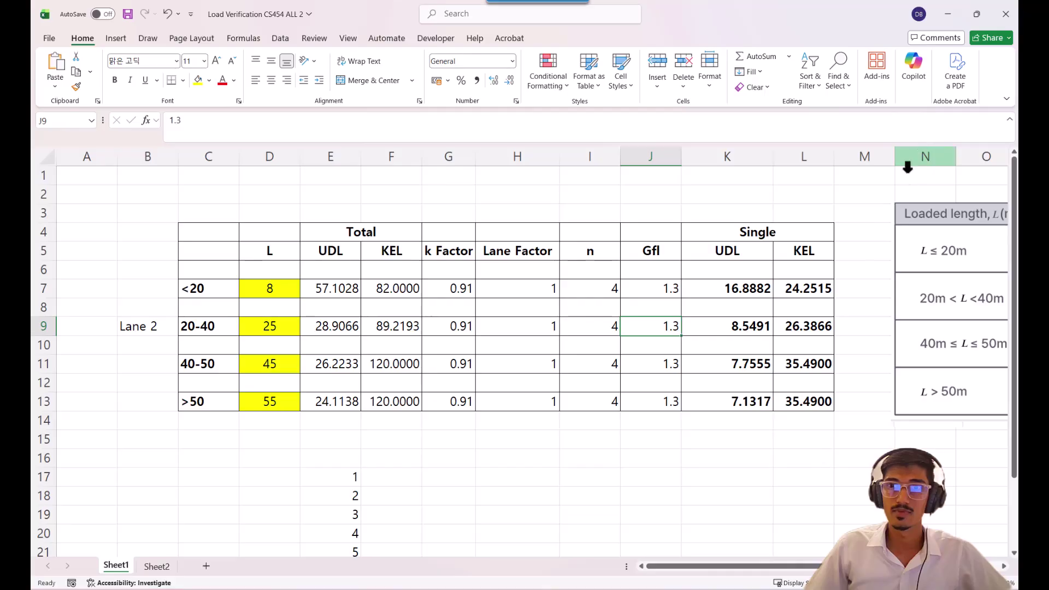
drag(750, 330, 779, 344)
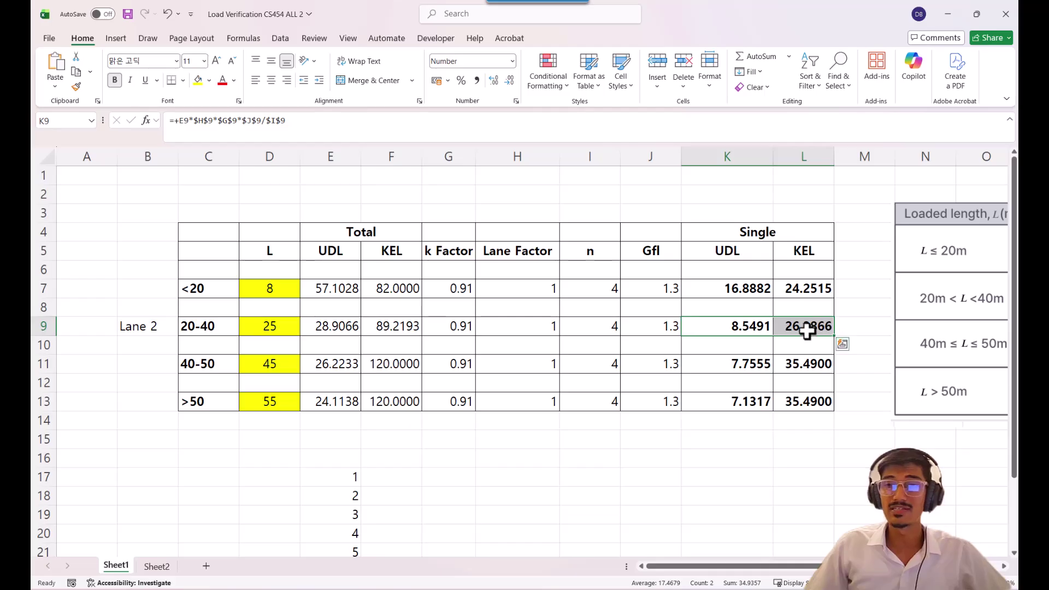
click(754, 328)
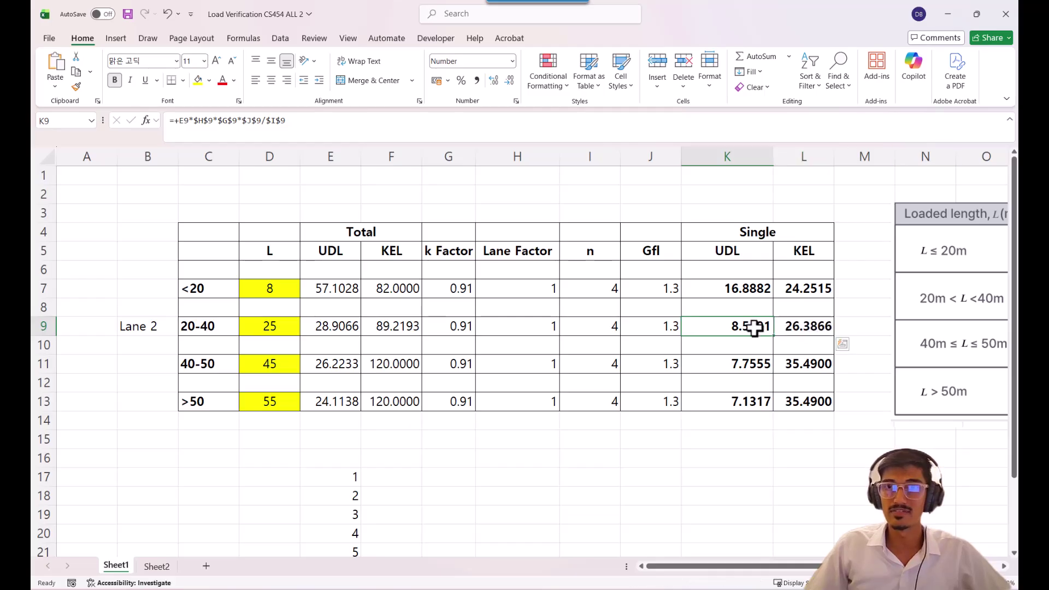
click(584, 131)
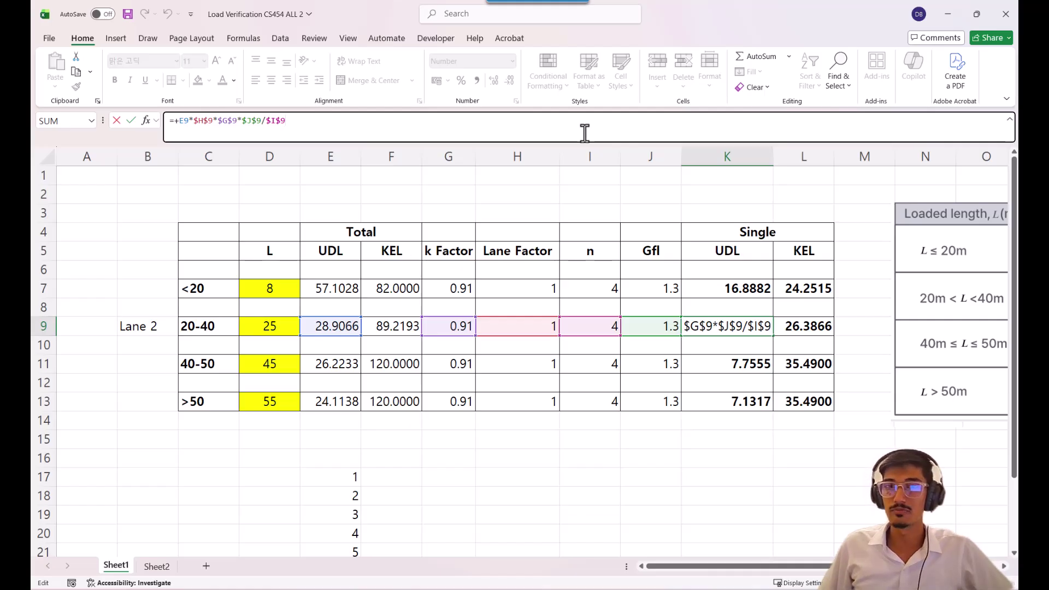
key(Escape)
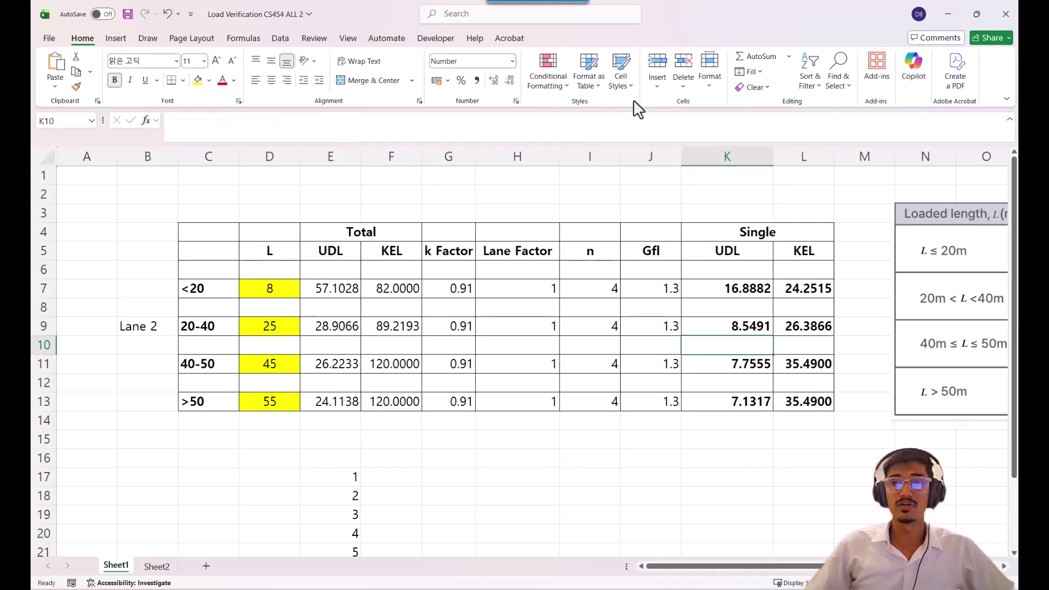
Step: Compare the Lane 2 row's single UDL and KEL in K9:L9 with the applied lane loads in the MIDAS model
drag(735, 319, 792, 322)
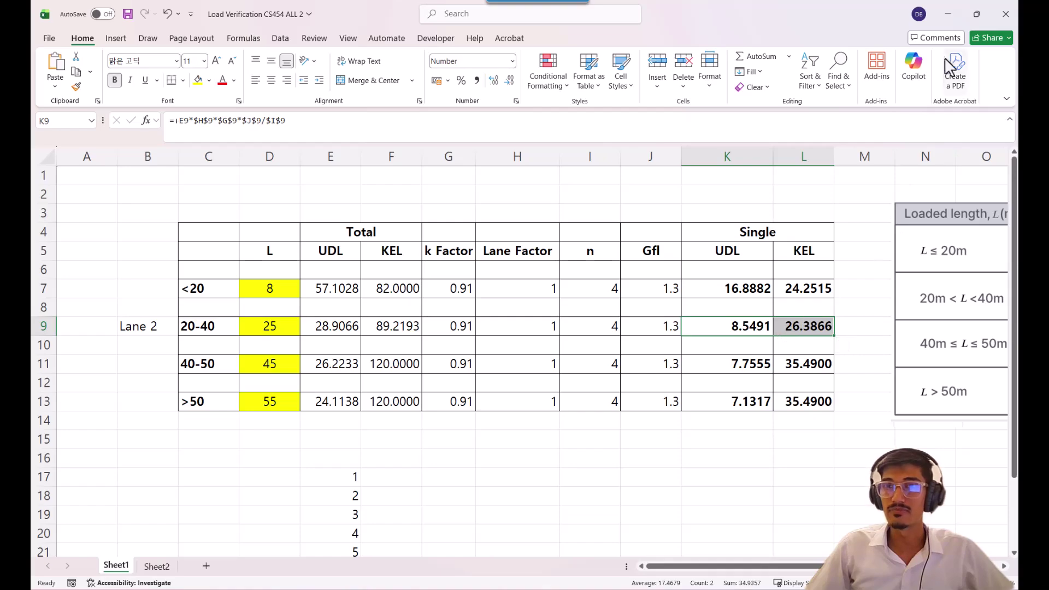
click(947, 14)
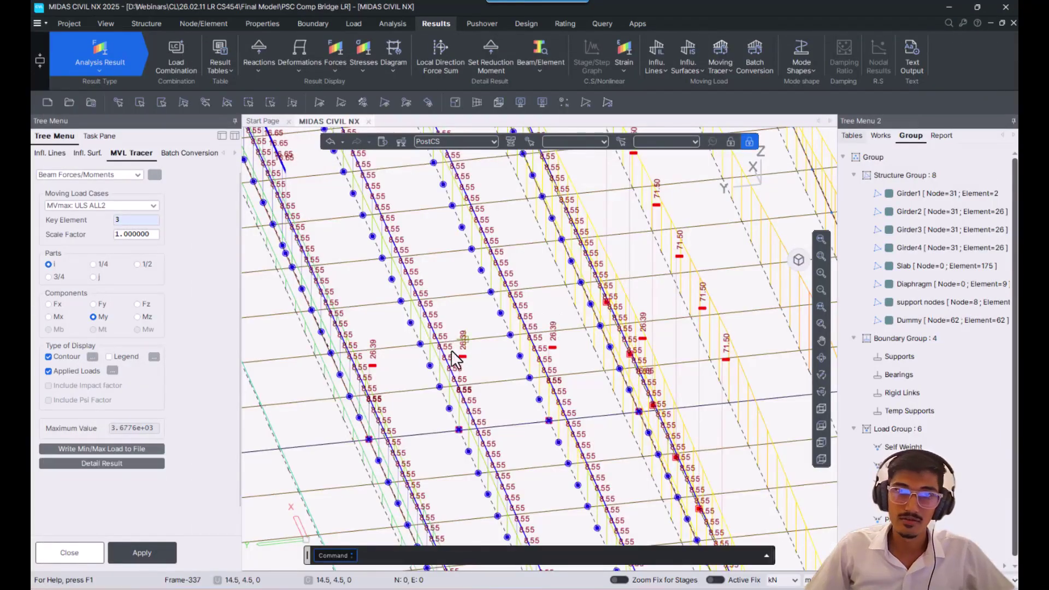
scroll(424, 323, up, 3)
scroll(519, 369, down, 2)
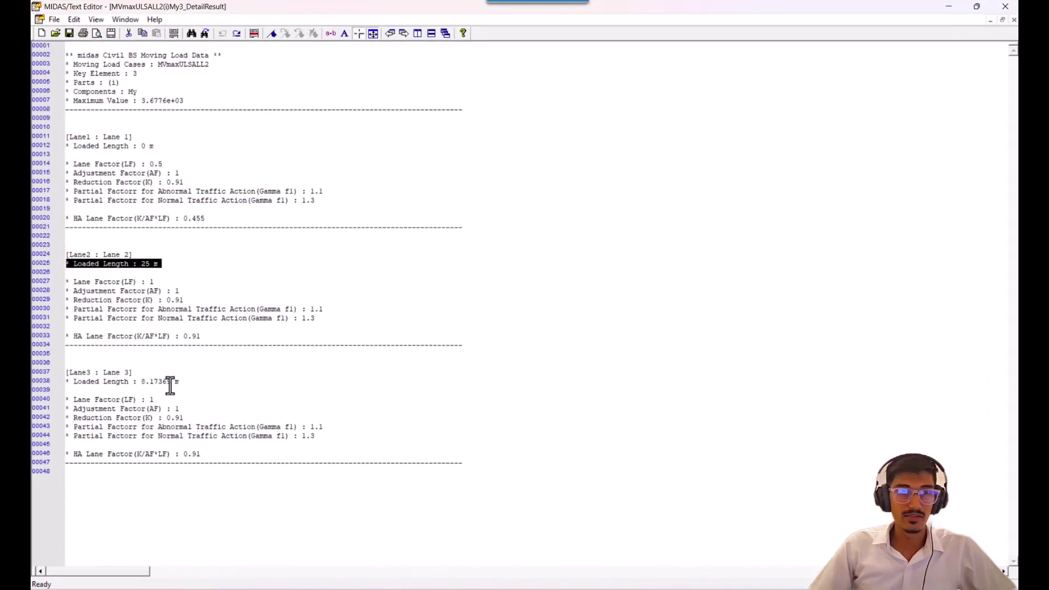
Step: Copy Lane 3's loaded length of 8.17369 from the MIDAS detail result into cell D7 of the Excel workbook, checking Lane 3's partial factors
drag(170, 382, 141, 382)
key(ctrl+c)
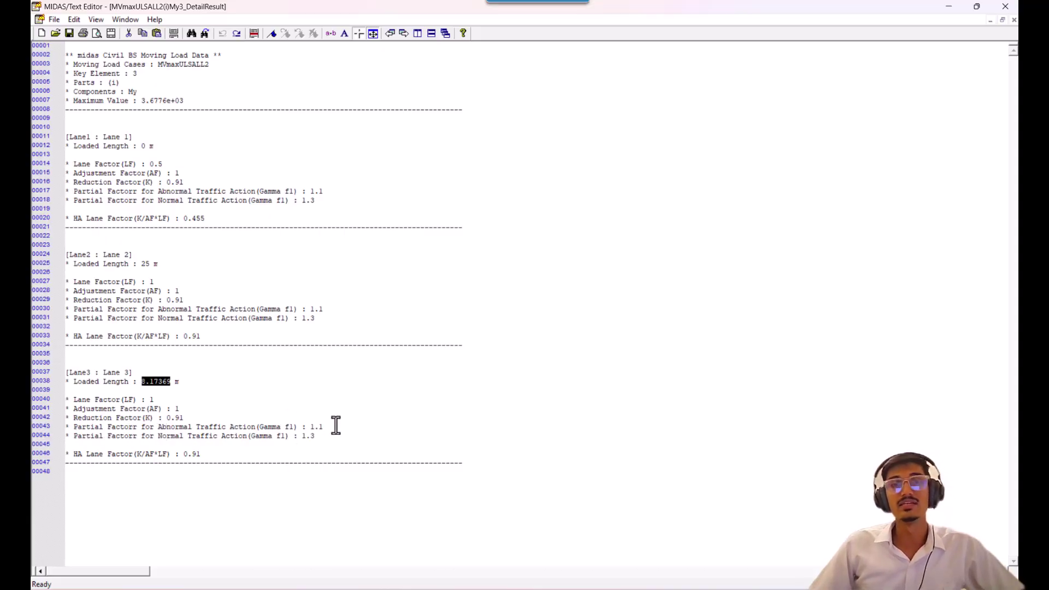
drag(329, 427, 309, 427)
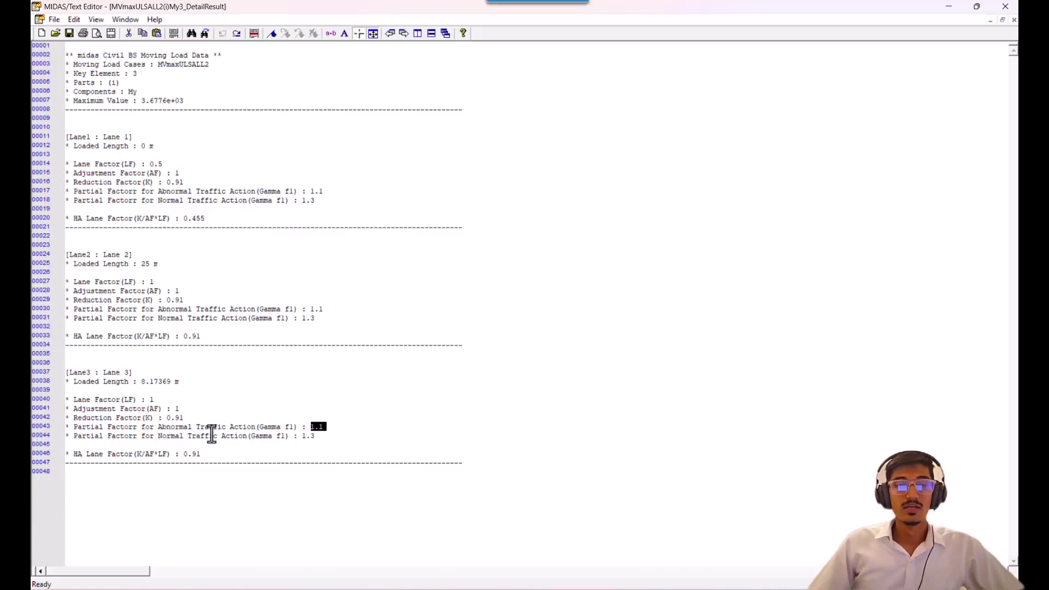
drag(316, 436, 303, 437)
click(957, 11)
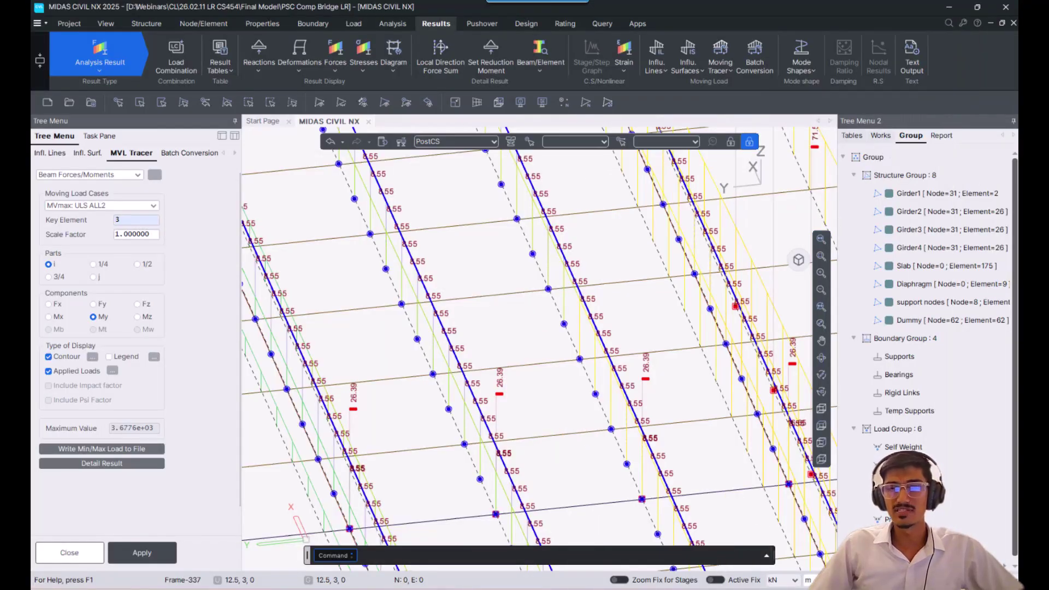
click(796, 566)
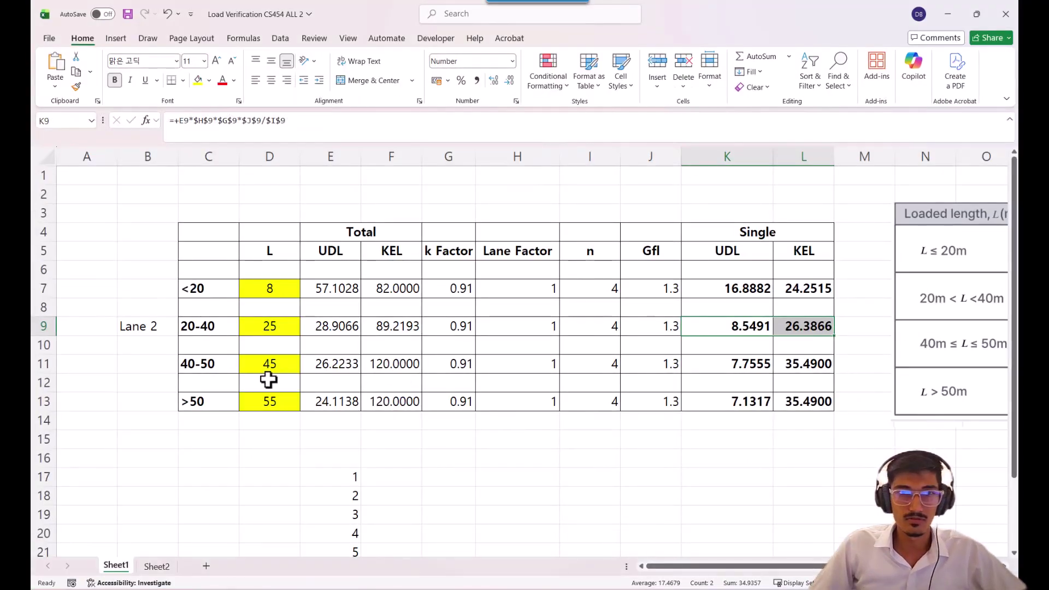
click(247, 291)
key(ctrl+v)
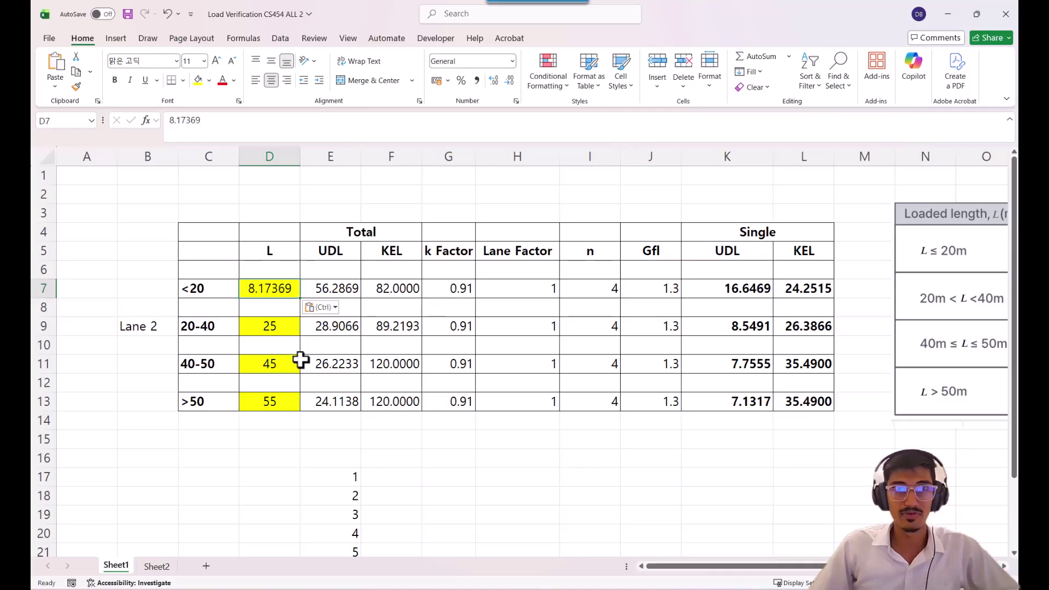
Step: Compare the <20 row's single UDL and KEL with the Lane 3 loads in MIDAS, returning to a view of the whole bridge
drag(729, 289, 787, 293)
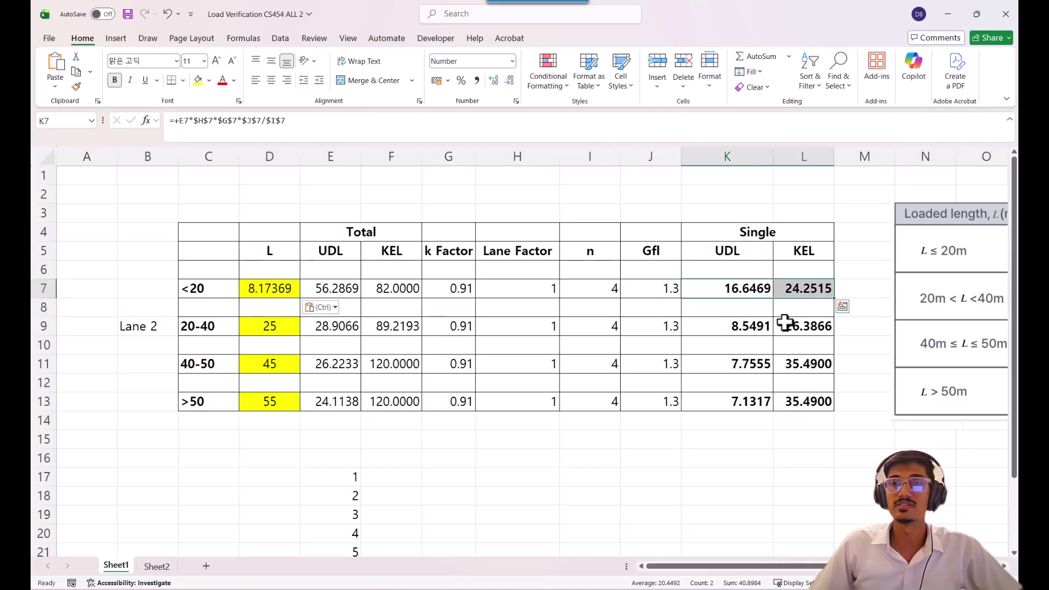
click(949, 15)
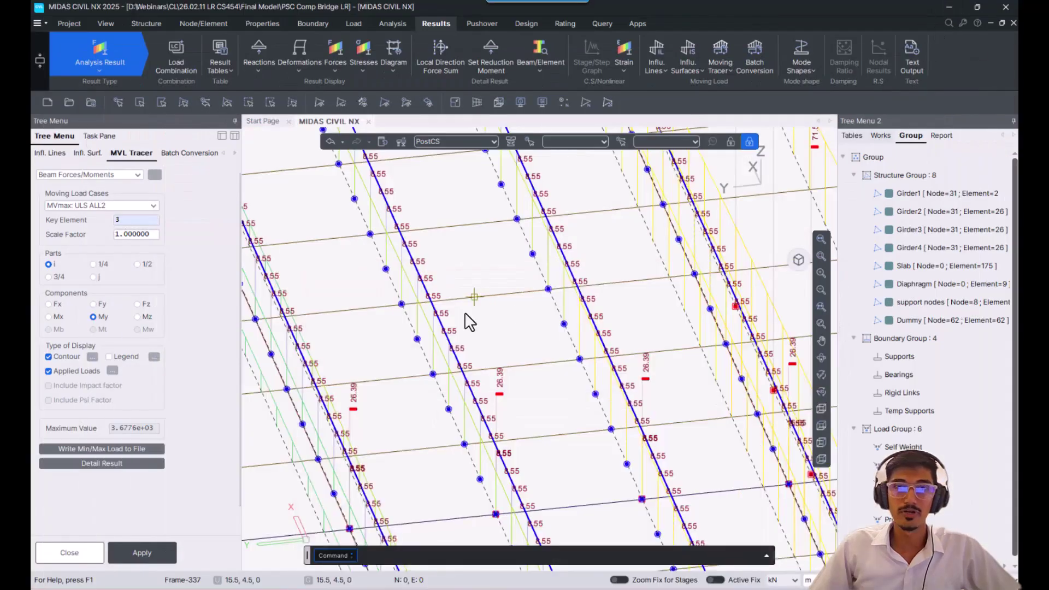
middle_drag(404, 245, 658, 394)
middle_drag(384, 229, 593, 422)
scroll(371, 322, up, 5)
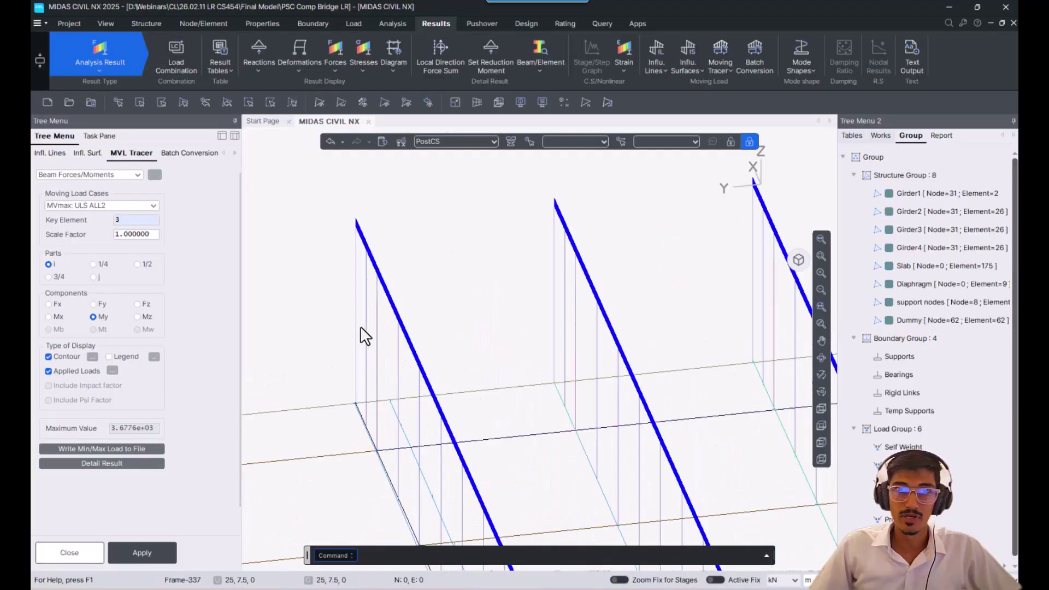
scroll(377, 284, up, 2)
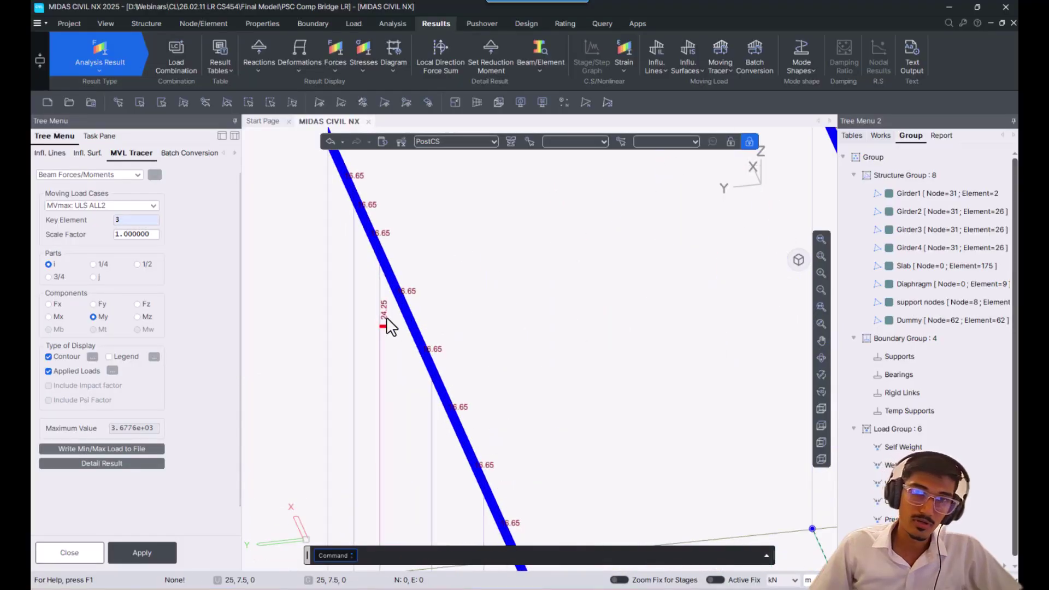
scroll(432, 311, down, 5)
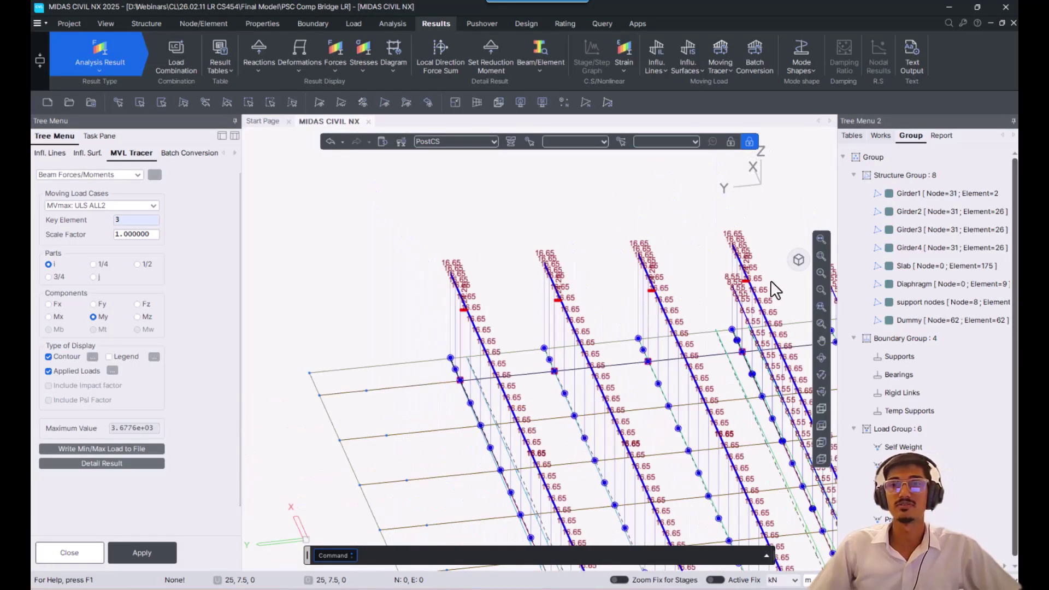
click(797, 261)
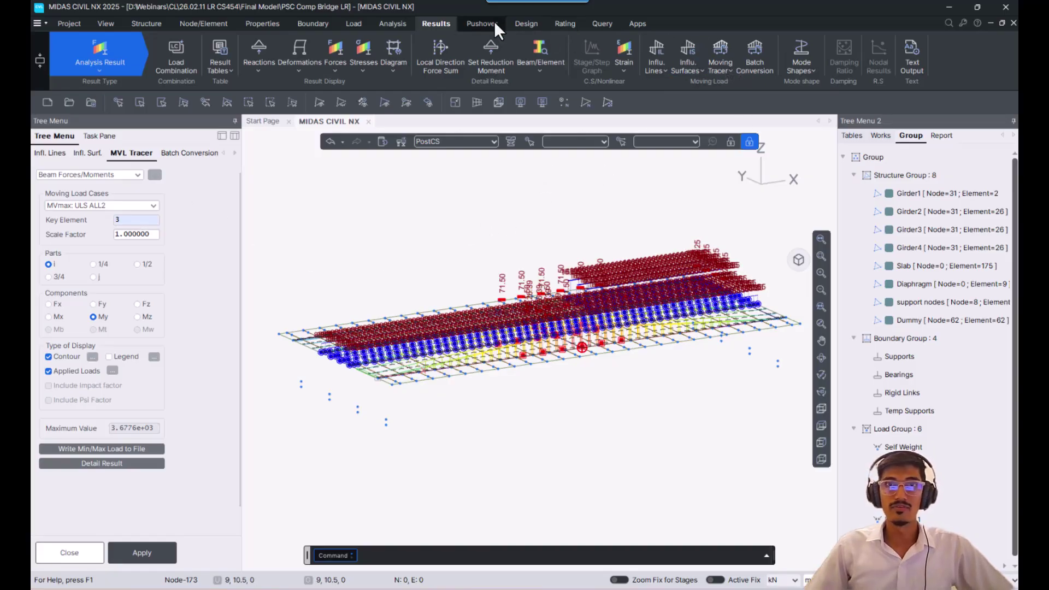
Step: Open the beam force result table for element 3, Part i only, under ULS ALL2(MV:max), and examine its Moment-y value
click(217, 67)
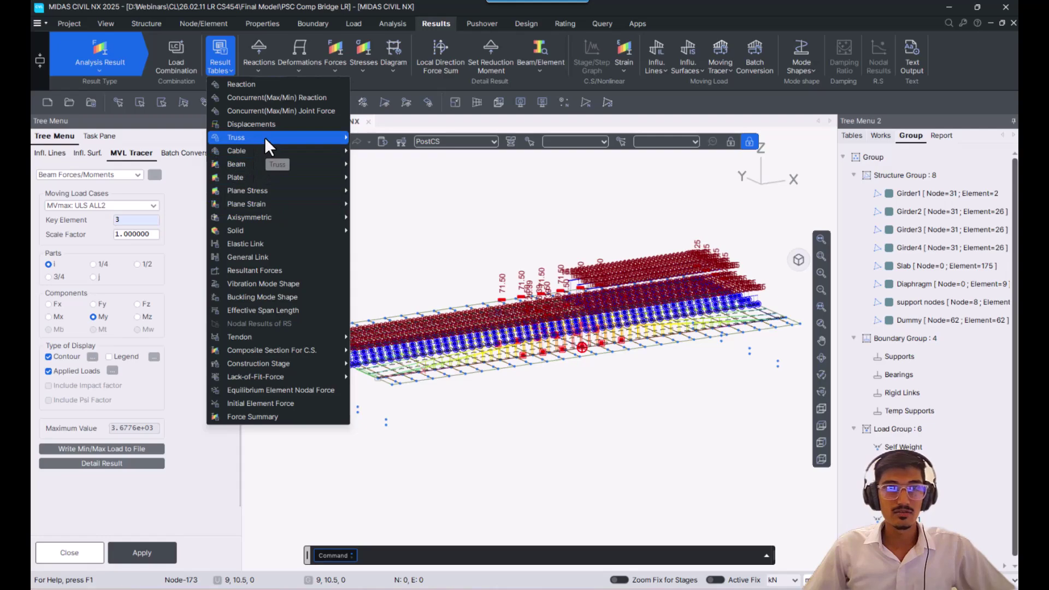
mouse_move(250, 163)
click(405, 163)
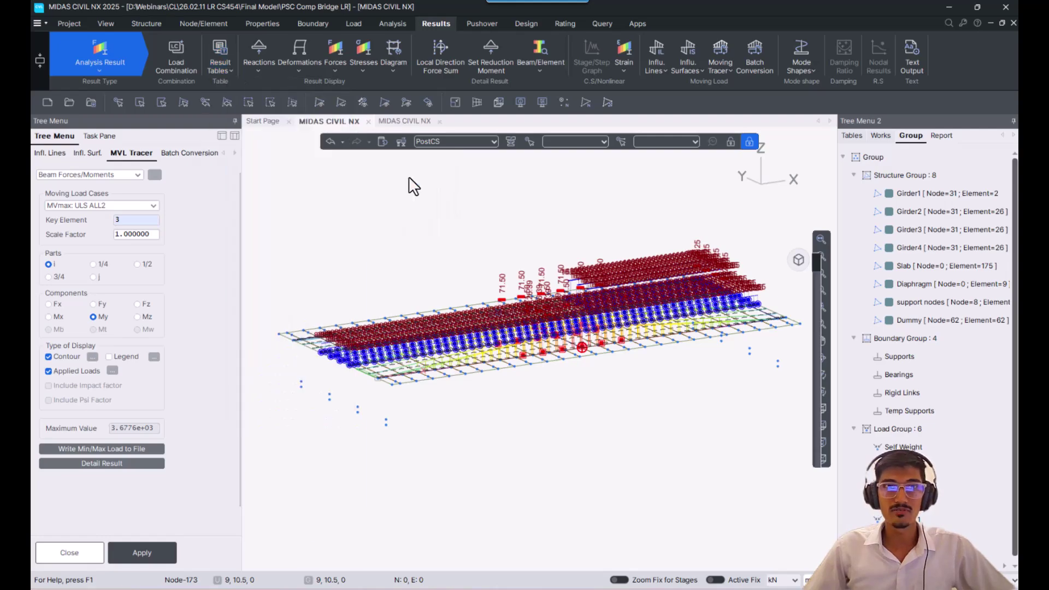
text(3)
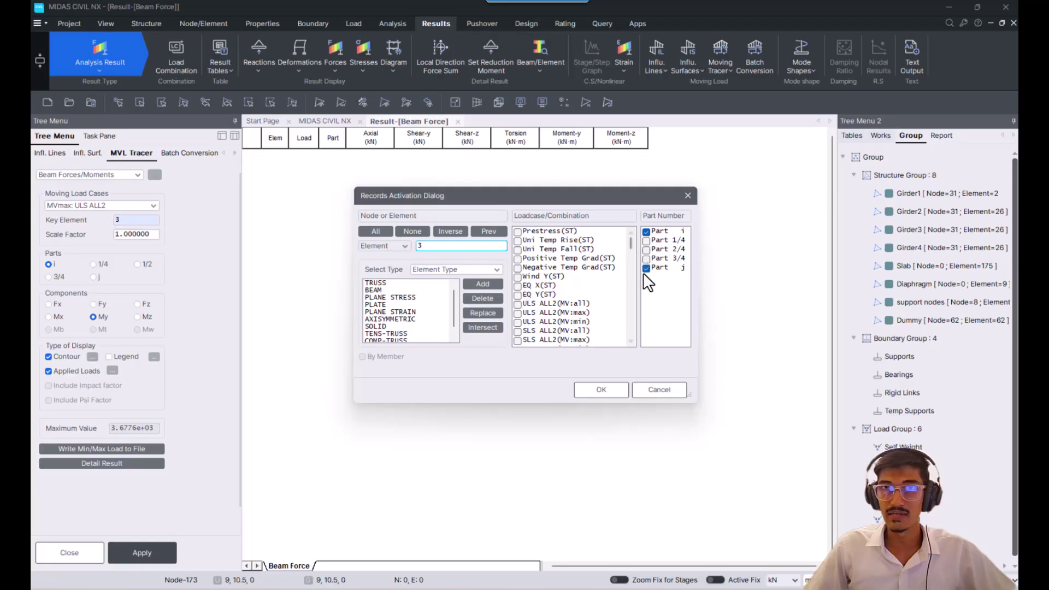
click(646, 268)
scroll(570, 292, down, 10)
scroll(569, 290, up, 5)
click(518, 277)
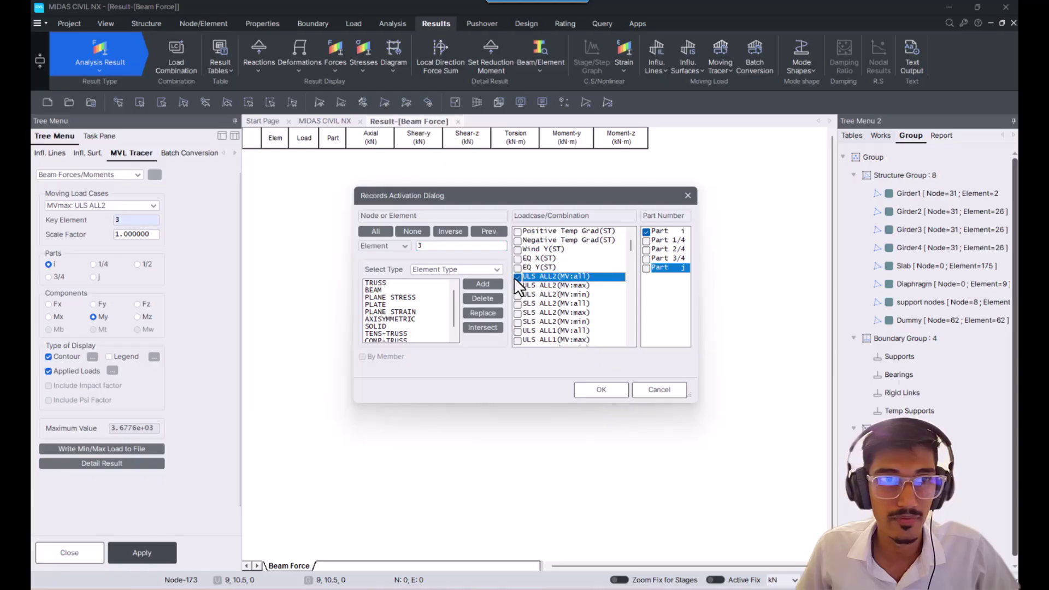
click(517, 285)
click(600, 389)
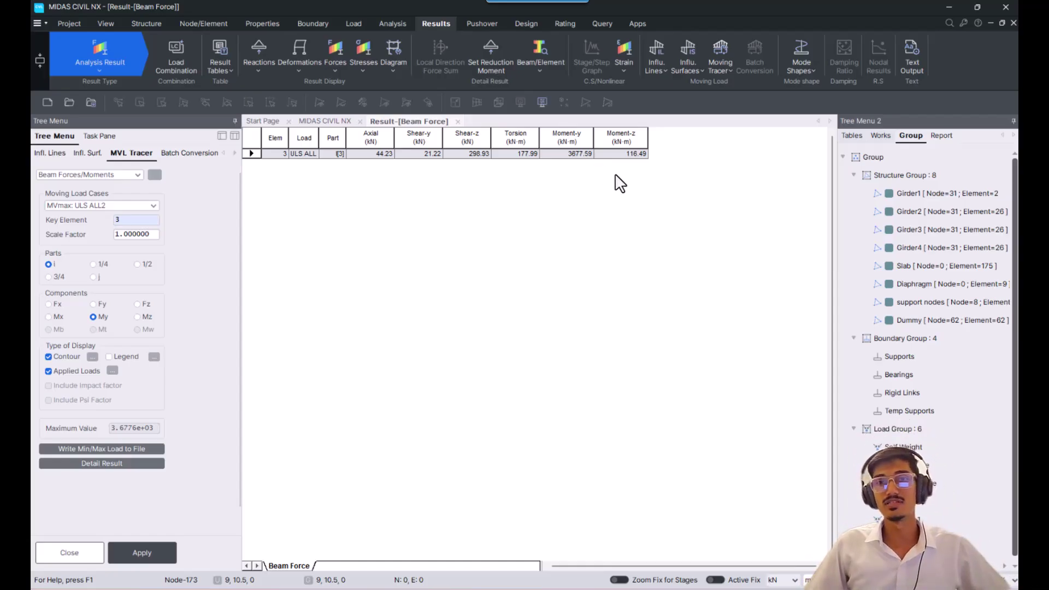
ctrl+scroll(629, 171, up, 2)
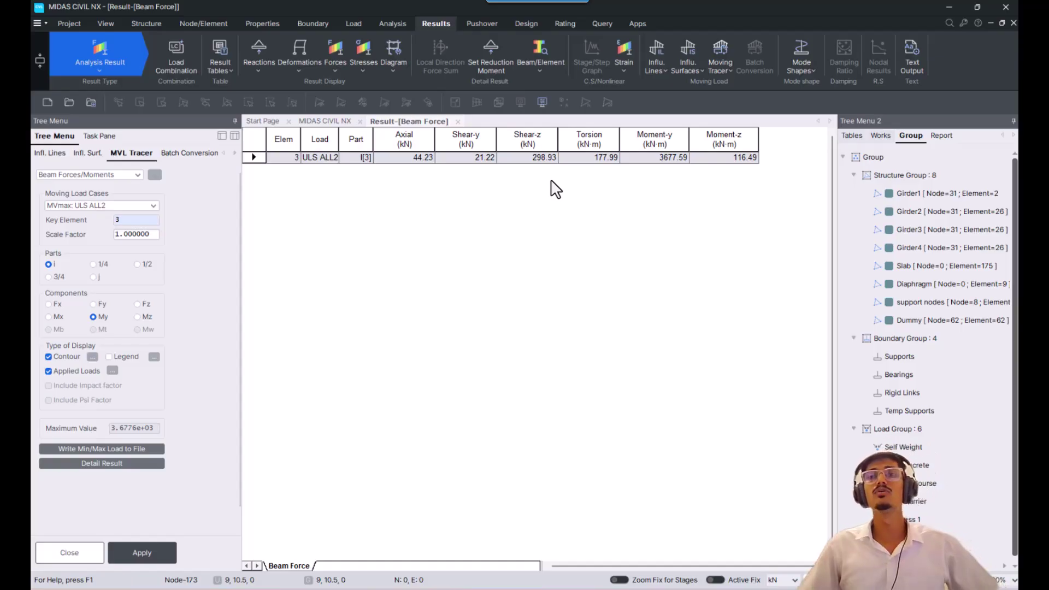
click(673, 157)
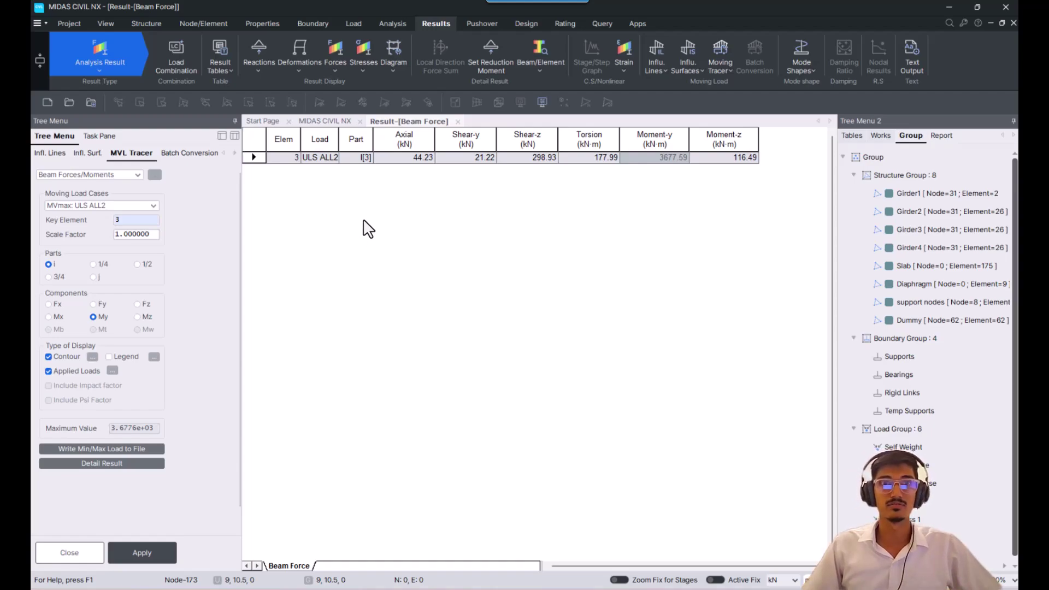
Step: Generate a view by load cases of the beam force table, displaying Moment-y for ULS ALL2(MV:max)
right_click(371, 194)
right_click(337, 216)
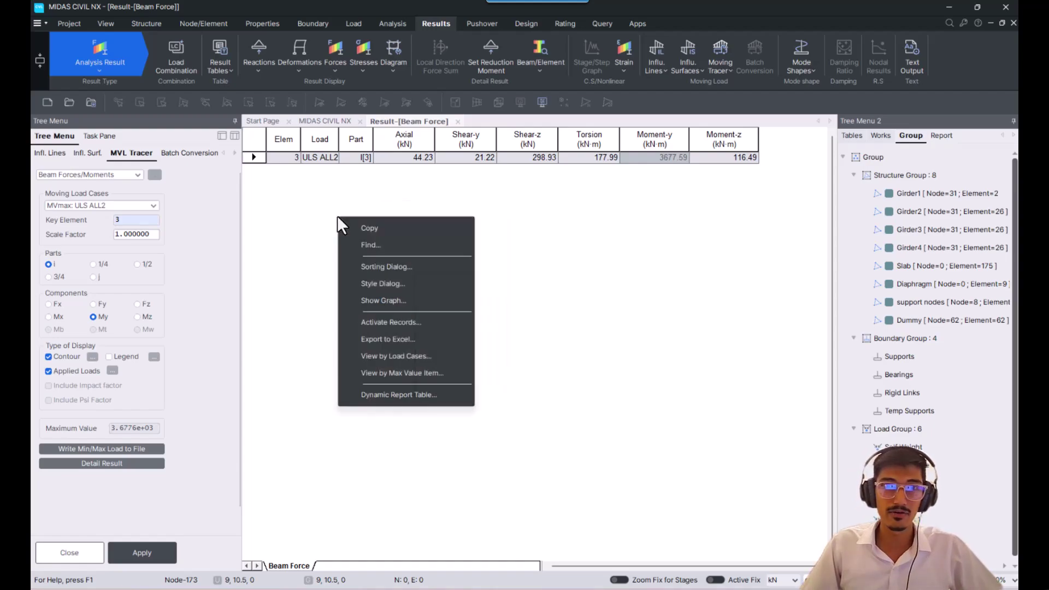
click(417, 356)
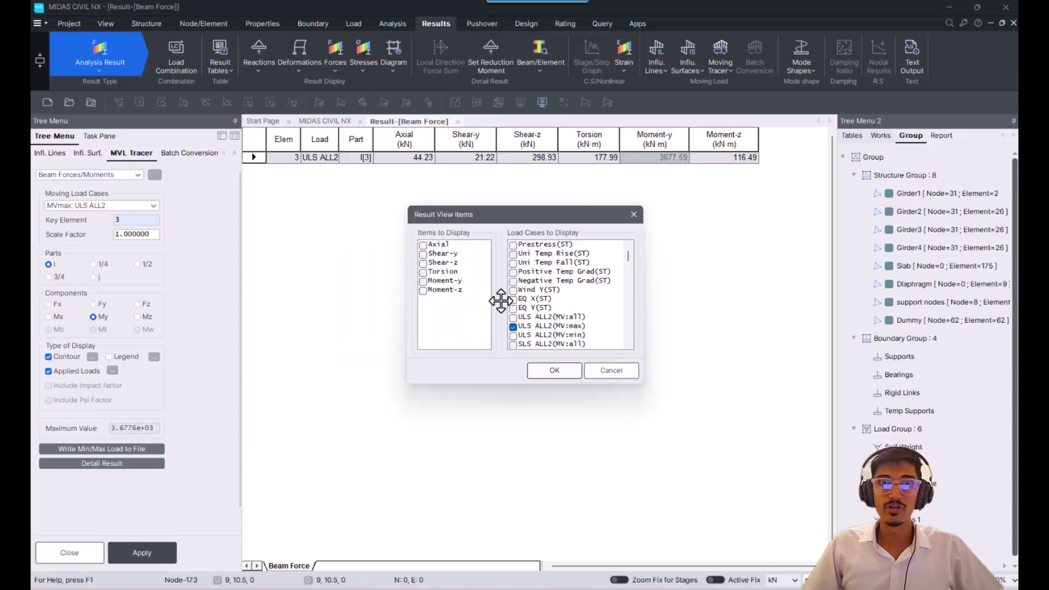
click(423, 281)
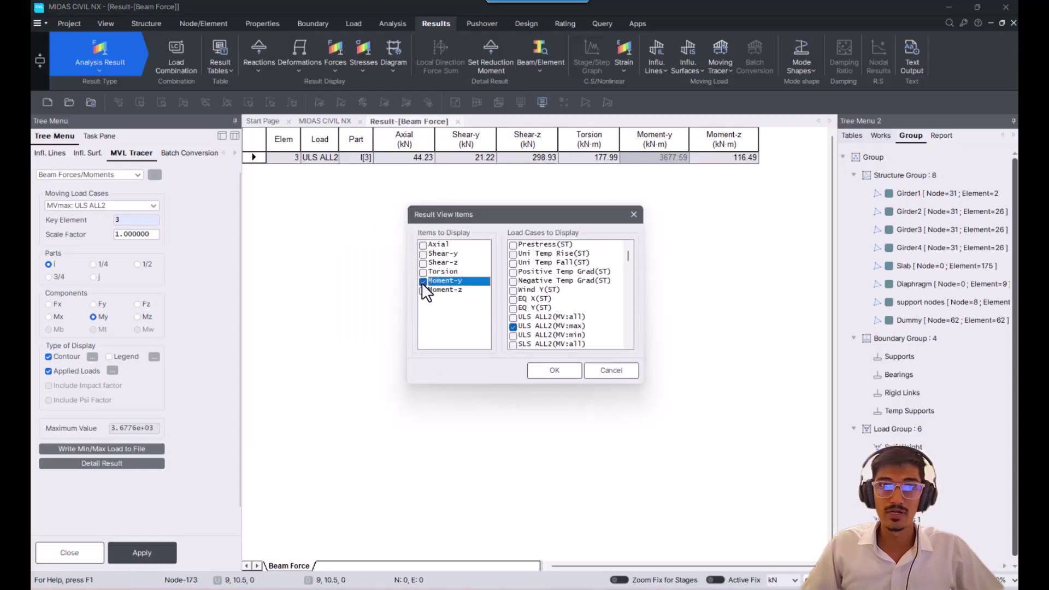
click(546, 368)
ctrl+scroll(464, 239, up, 3)
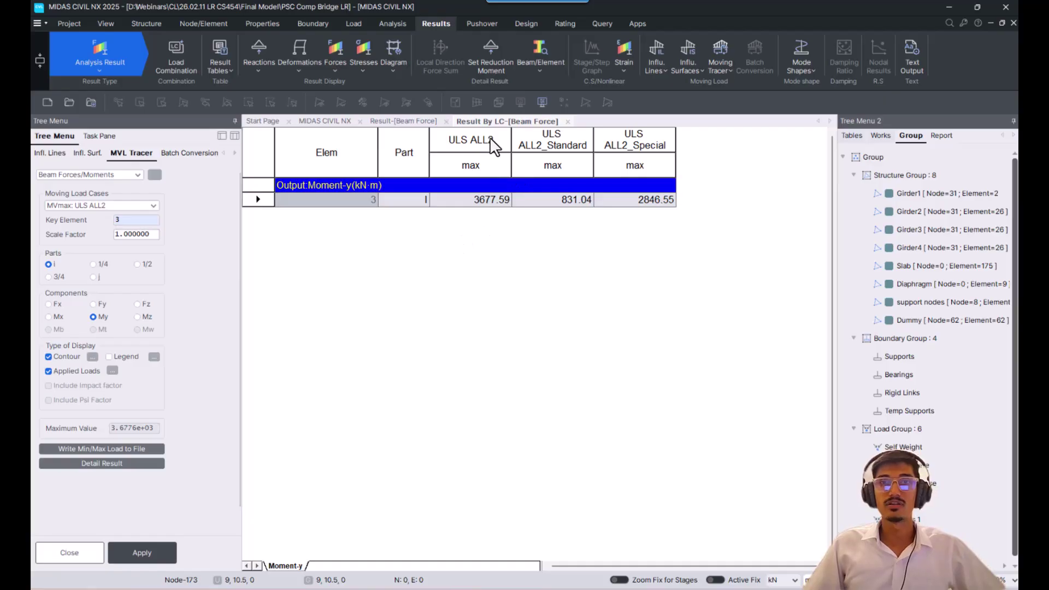
Step: Widen the ULS ALL2_Standard and ULS ALL2_Special columns so each load case name fits on one line
drag(593, 150, 626, 141)
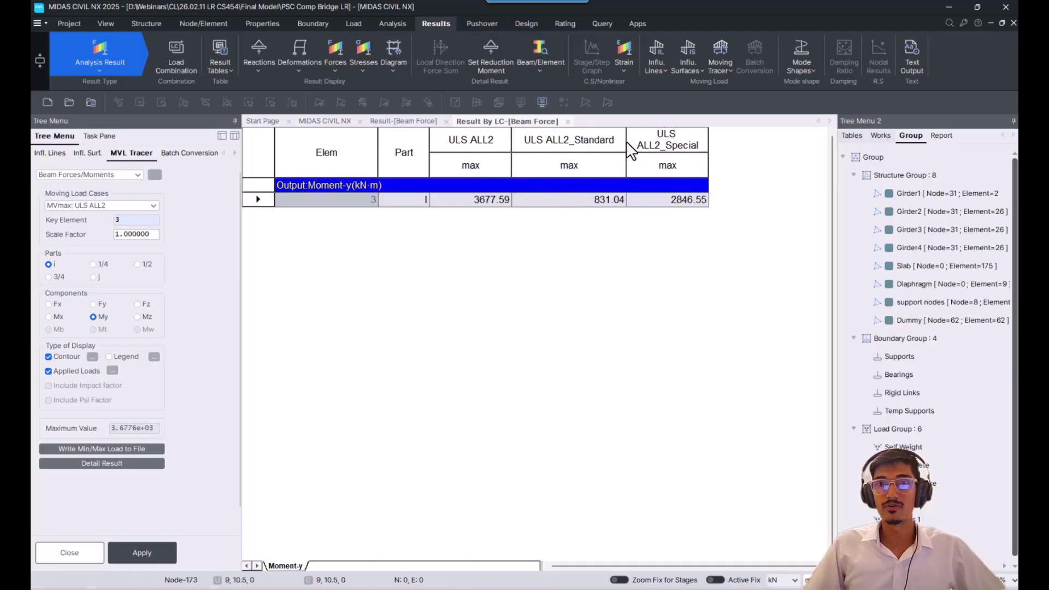
click(704, 139)
drag(708, 137, 752, 144)
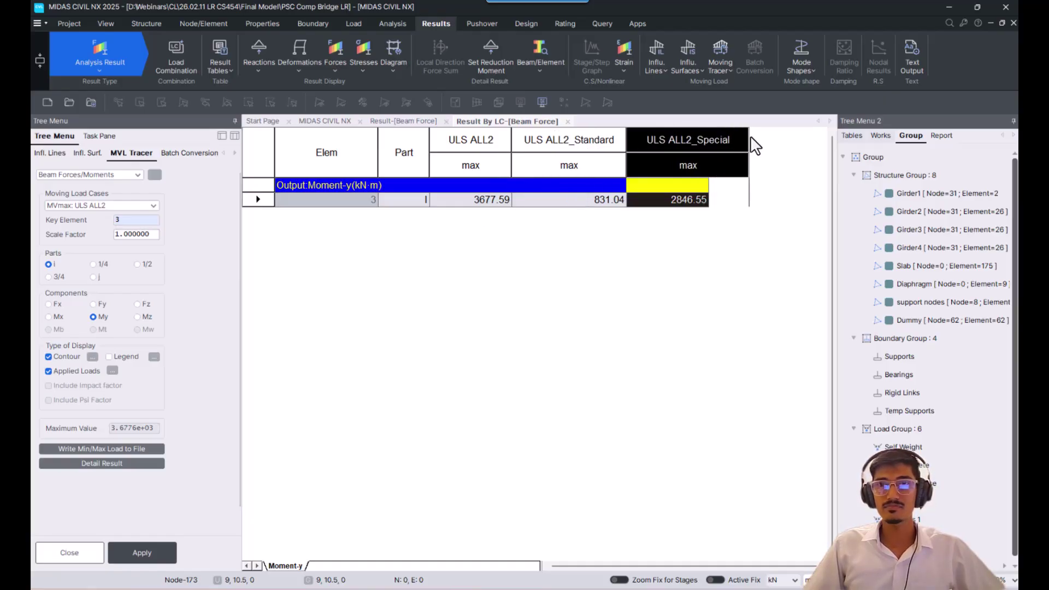
Step: Compare the ULS ALL2 Moment-y value with its Standard and Special vehicle components
click(658, 195)
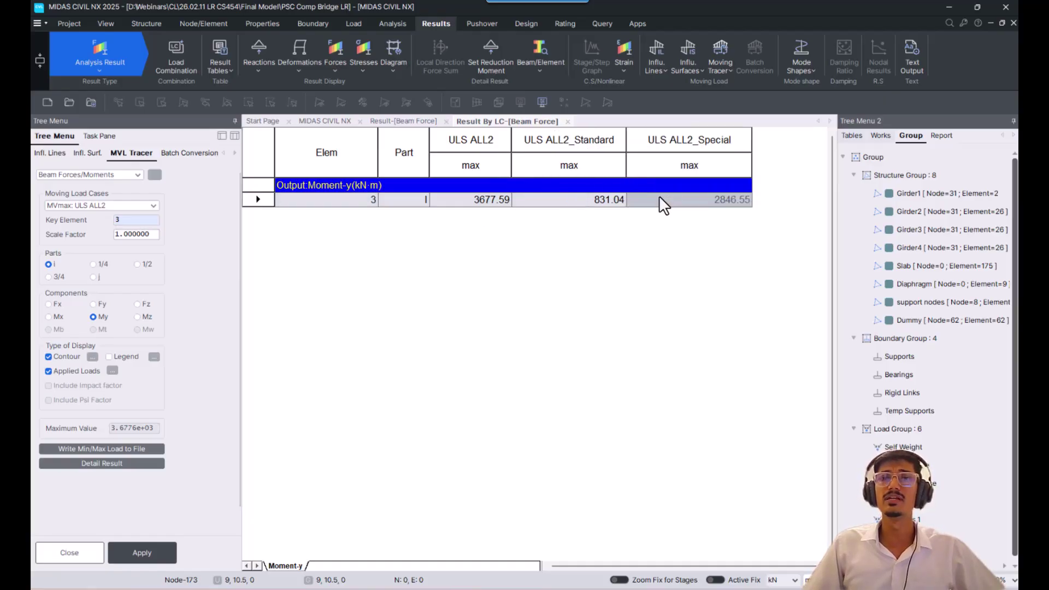
click(463, 202)
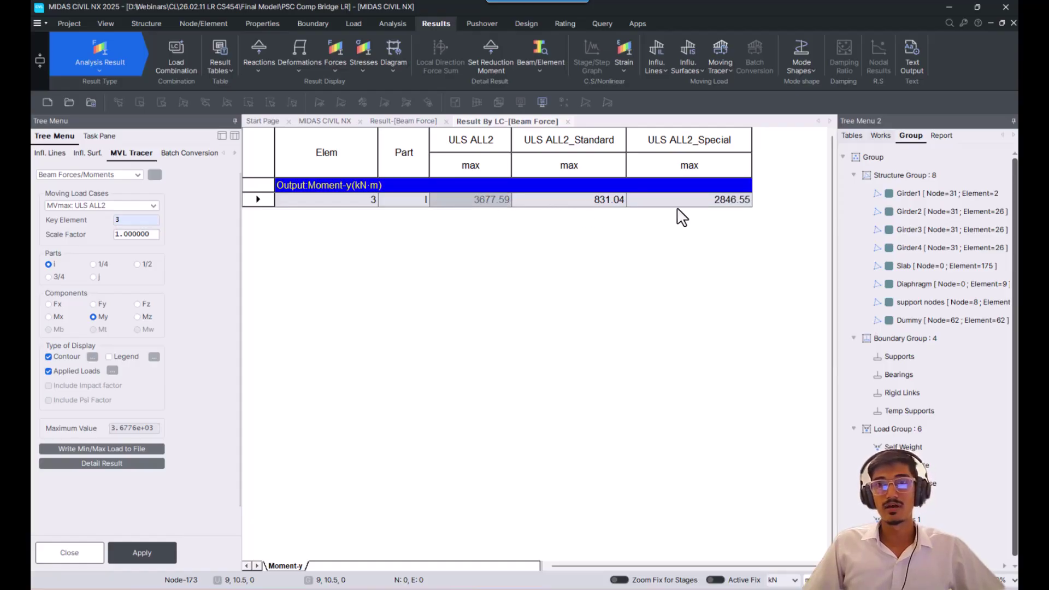
click(590, 203)
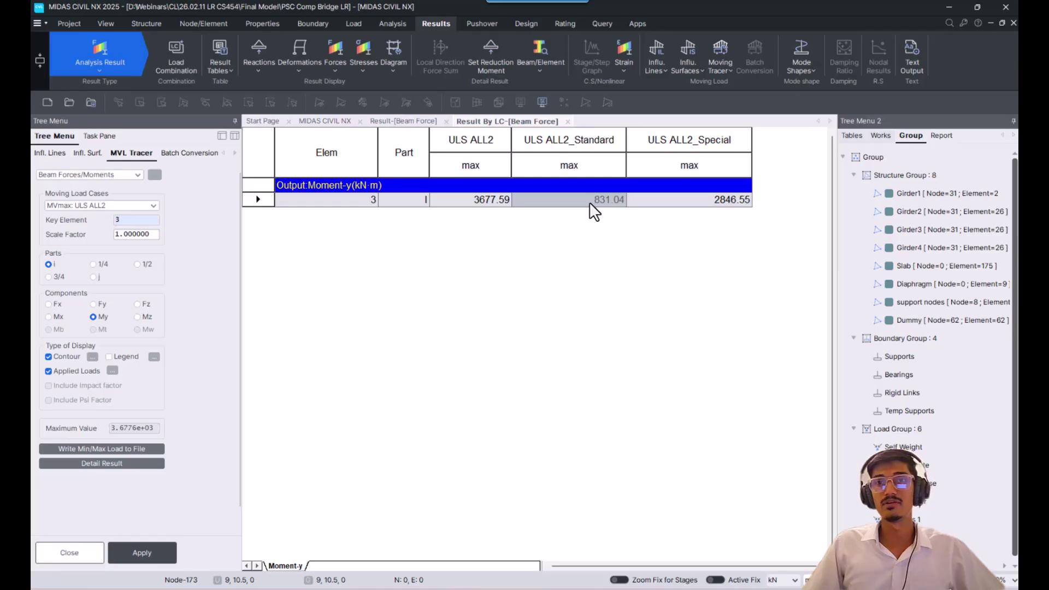
click(703, 201)
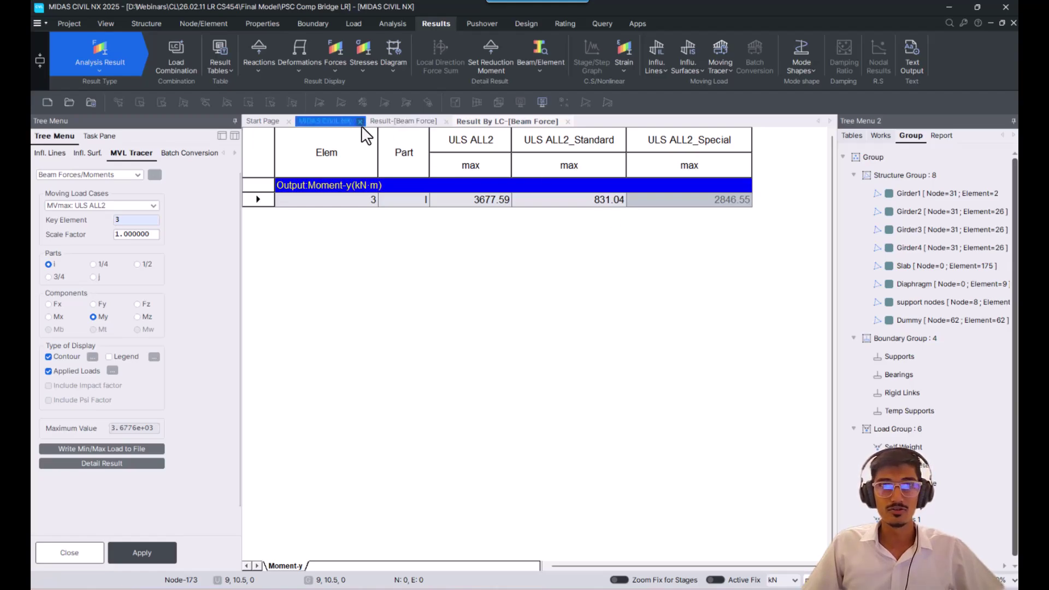
Step: Inspect the applied special vehicle and lane loads in the model, then return to the ULS ALL2_Special column of the load case table
click(334, 121)
scroll(596, 363, up, 8)
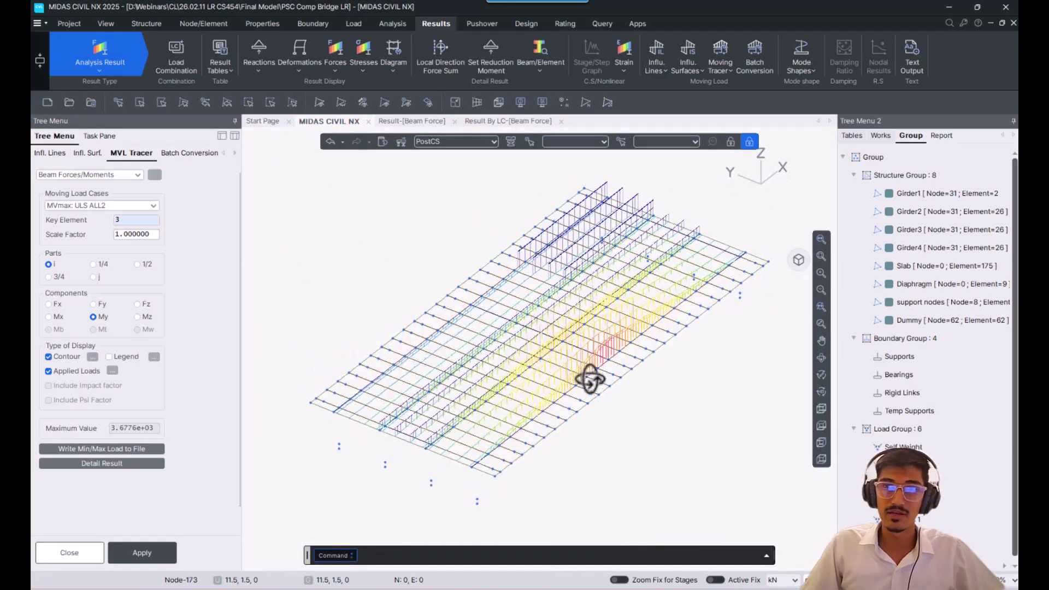
scroll(594, 369, up, 2)
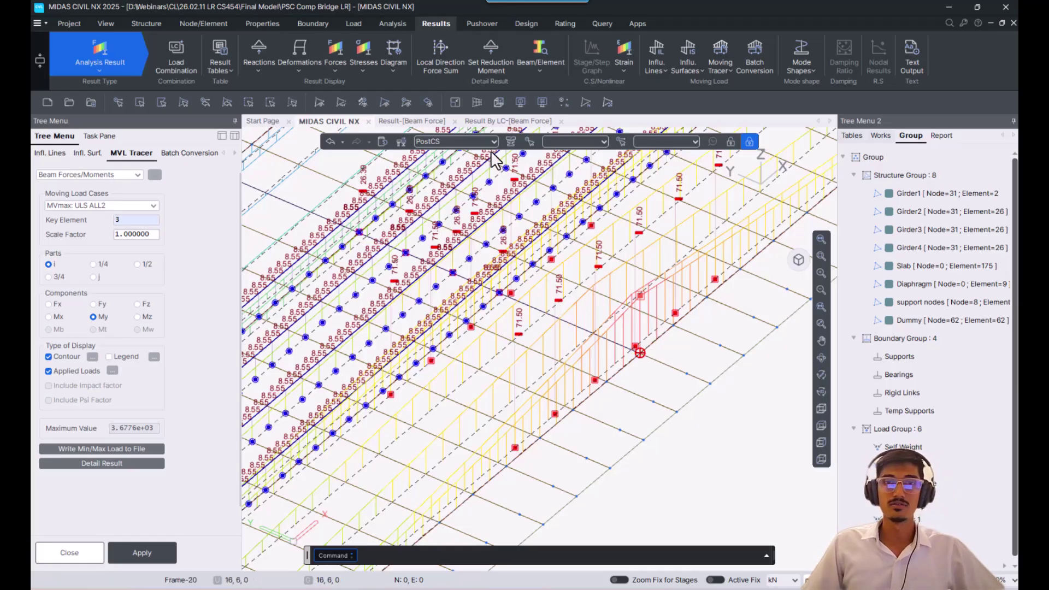
click(490, 122)
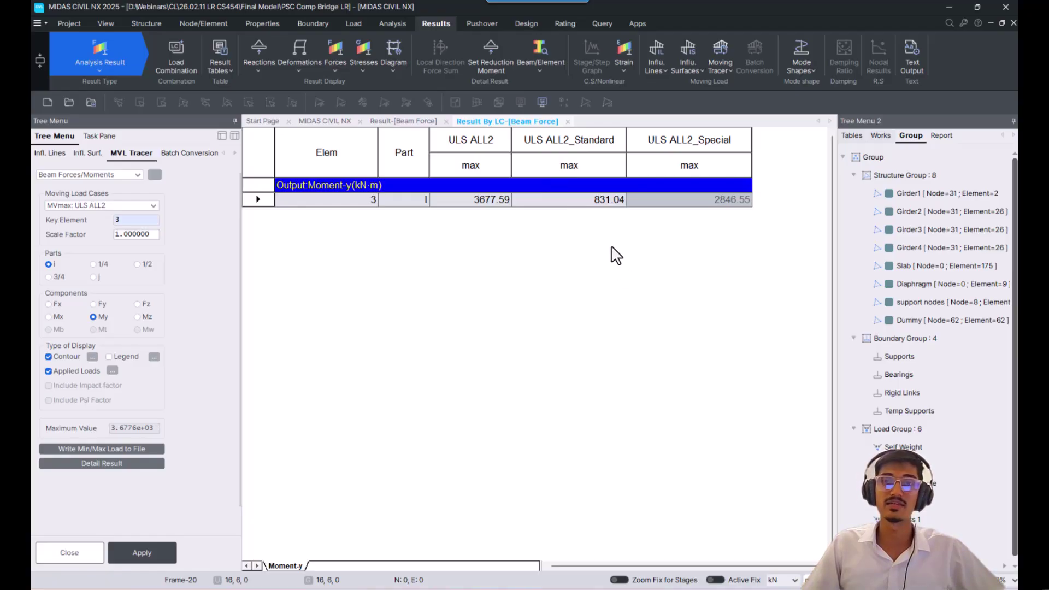
click(682, 143)
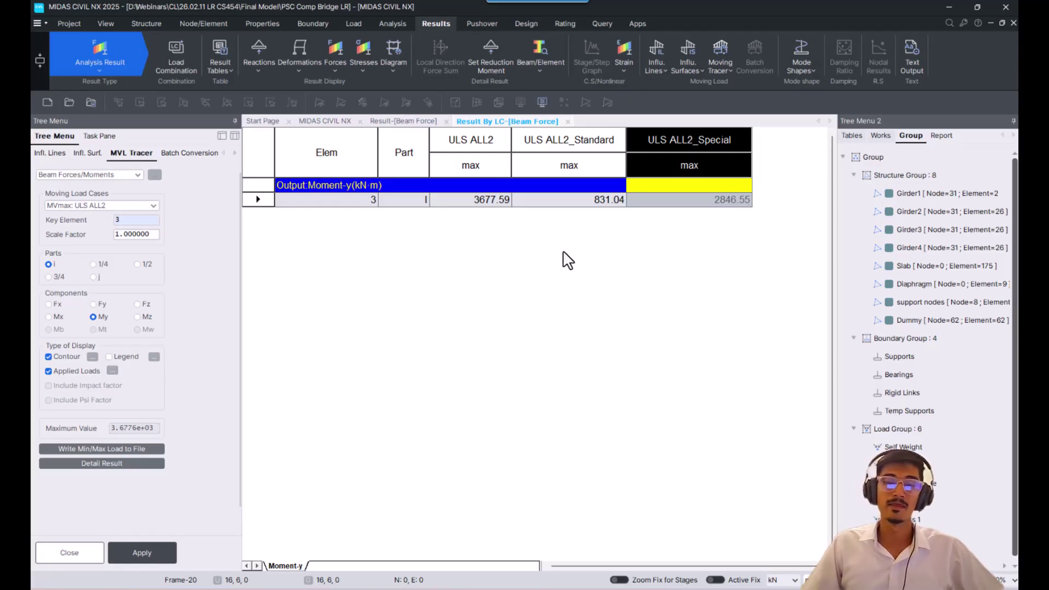
Step: Review the ULS ALL2_Standard moment and the full-bridge lane loads, and close the moving load tracer
click(613, 201)
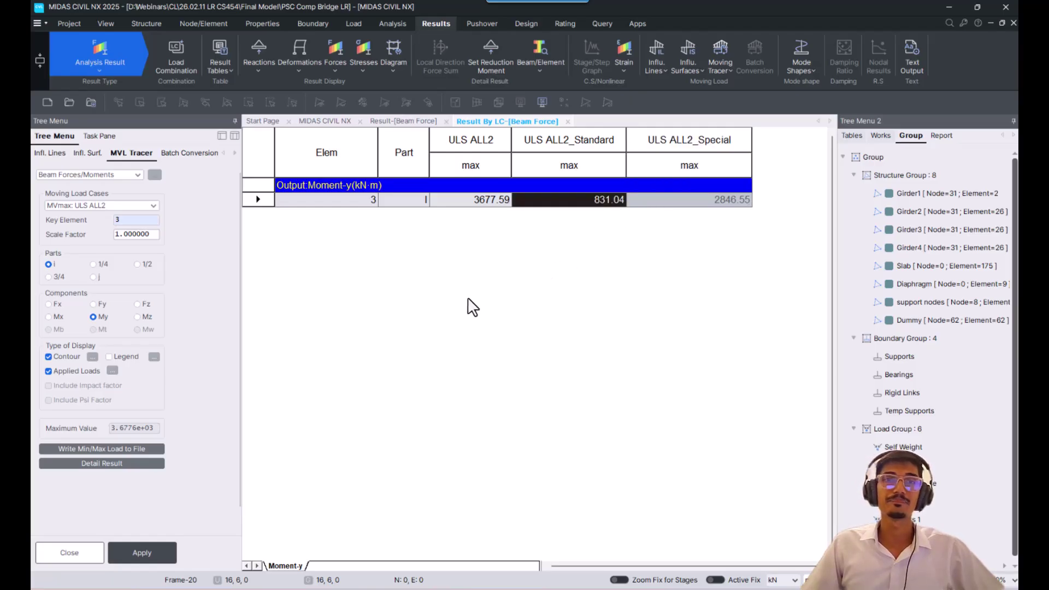
click(404, 121)
click(338, 121)
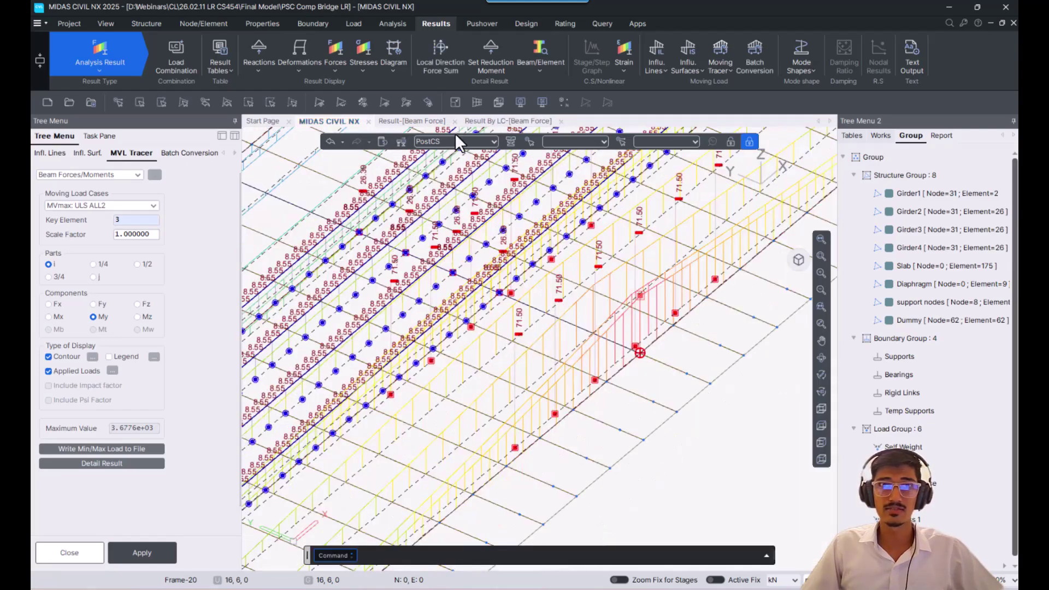
click(792, 264)
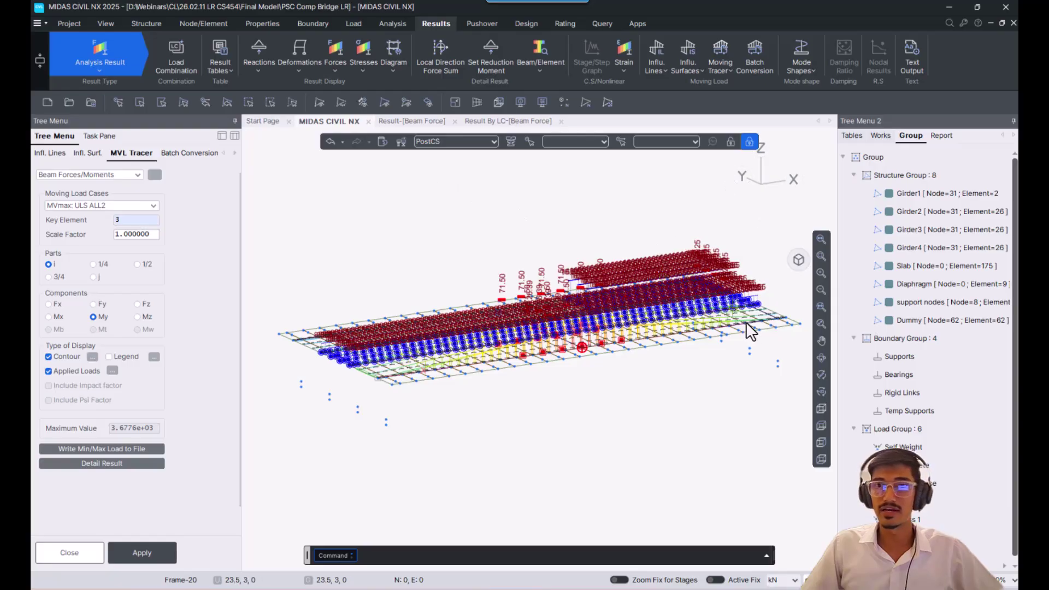
key(Escape)
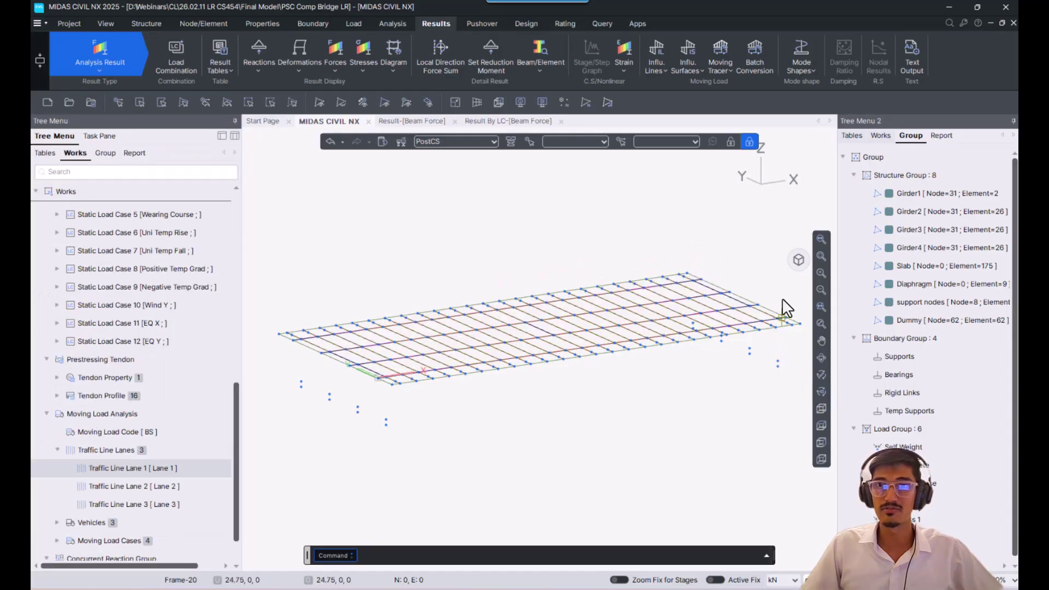
Step: Generate the Flexural Reserve Factors table for elements 3, 7 and 51 at part i, with ULS 1 and ULS 2 and both load effects
click(560, 24)
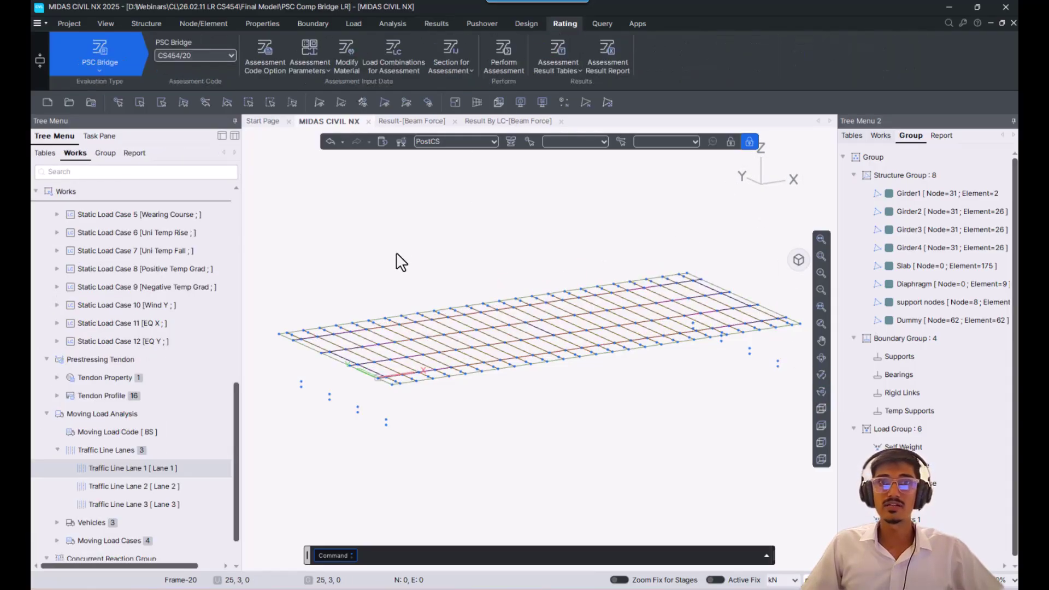
click(546, 64)
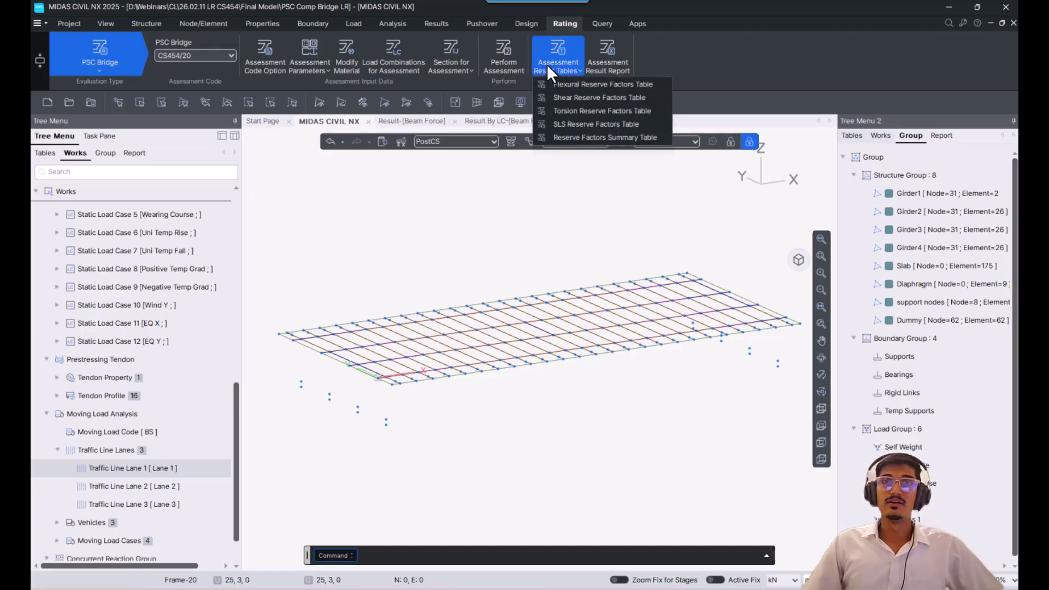
click(575, 85)
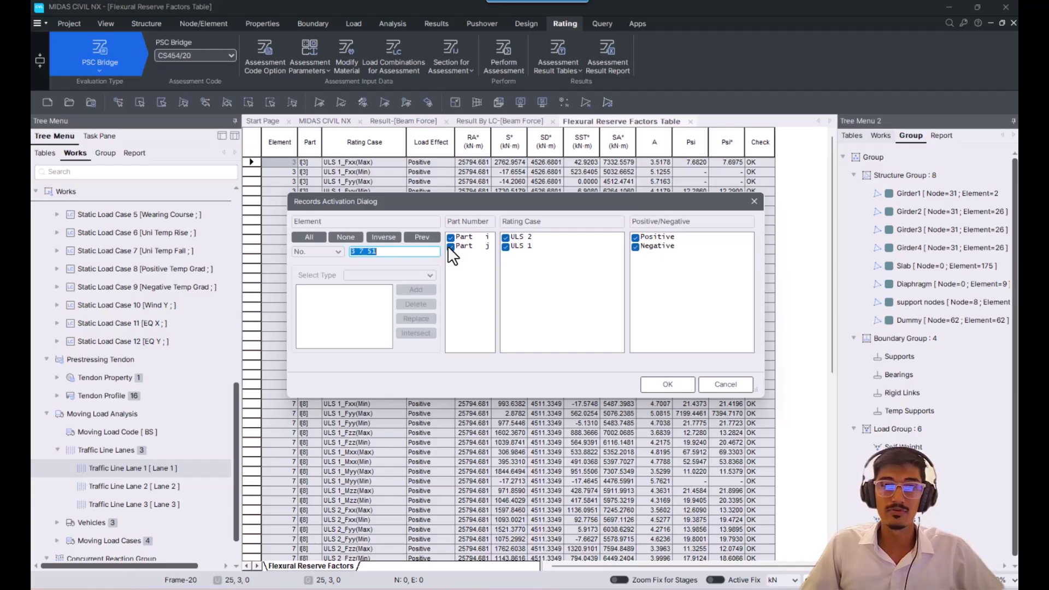
click(450, 247)
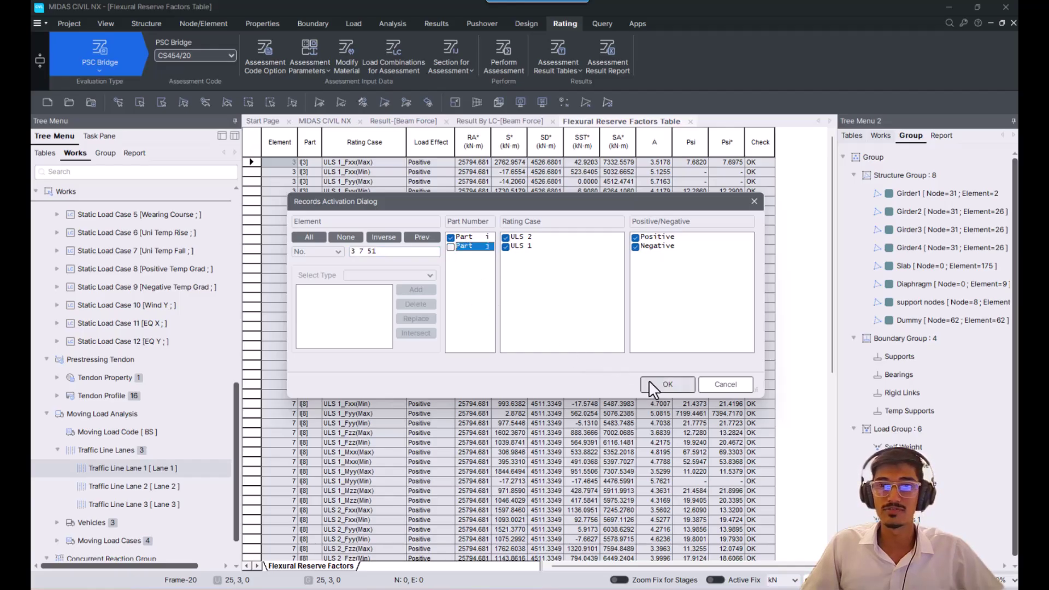
click(662, 383)
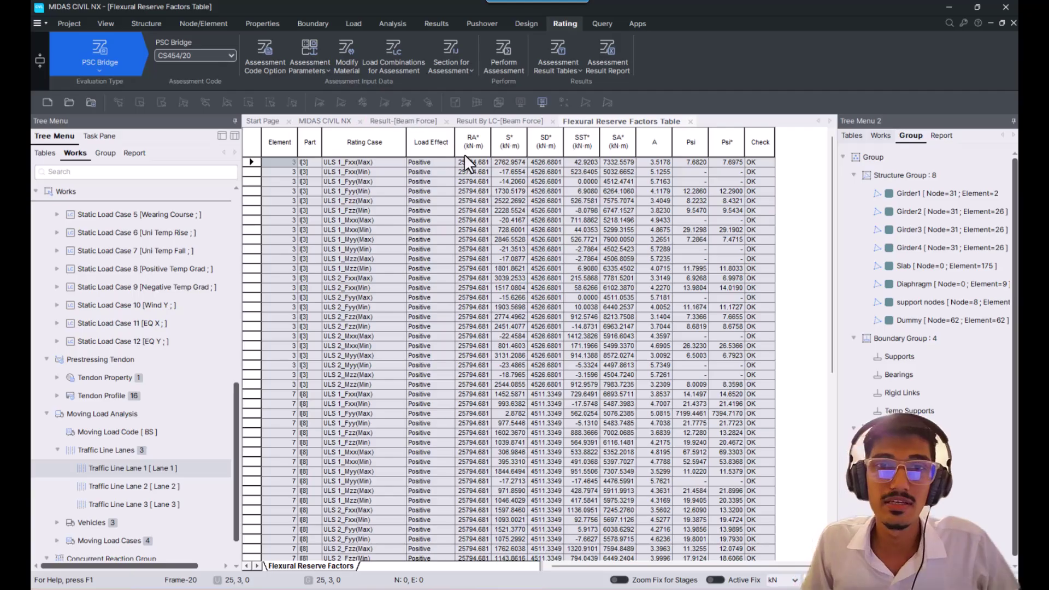
Step: Examine the RA*, S*, SD*, SST*, SA* and A values in element 3's ULS 1_Fxx(Max) row
drag(477, 145, 605, 140)
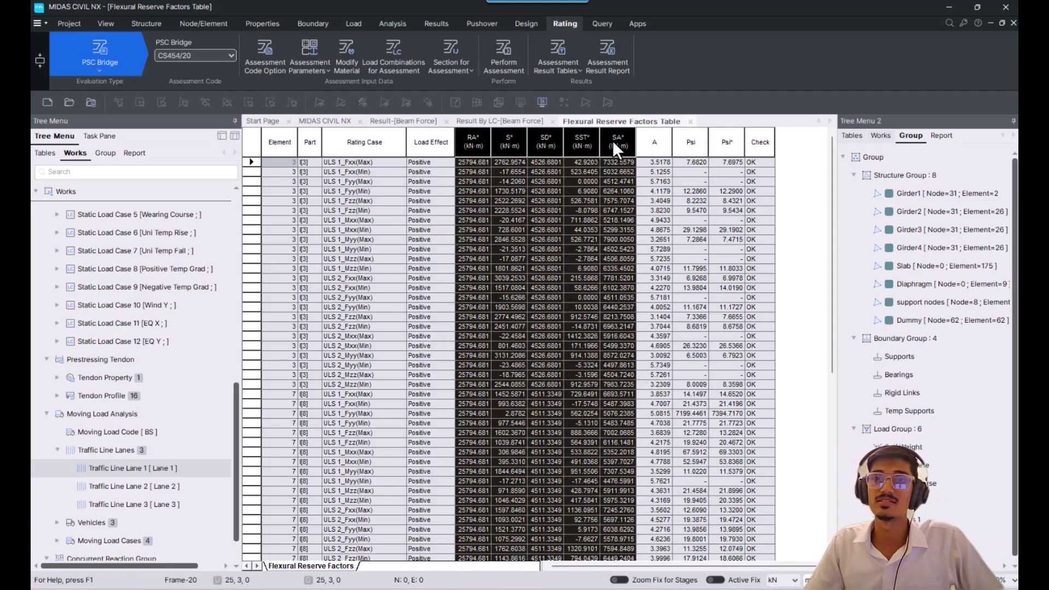
click(478, 162)
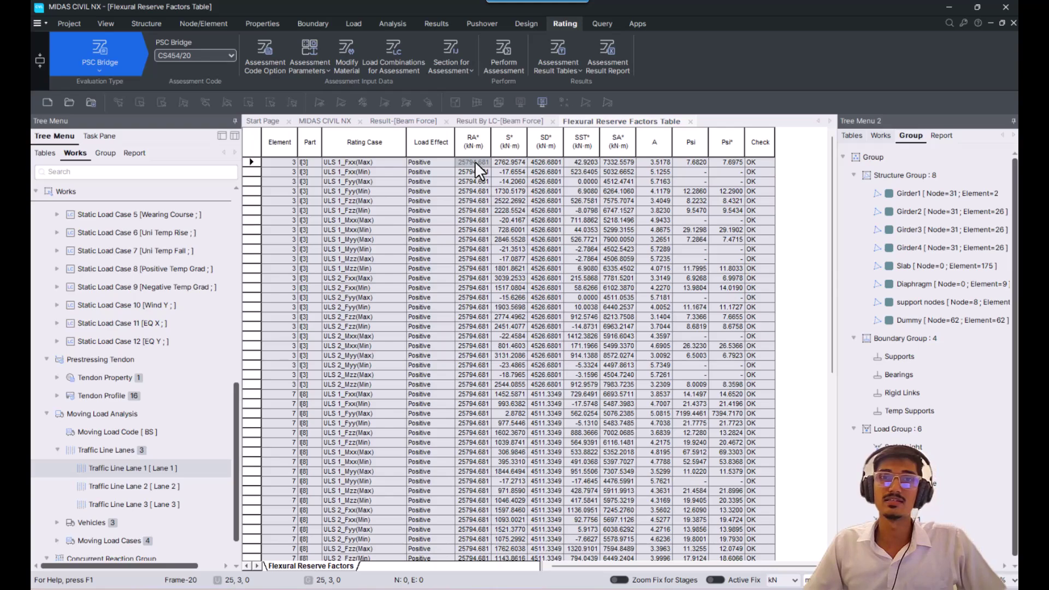
click(512, 161)
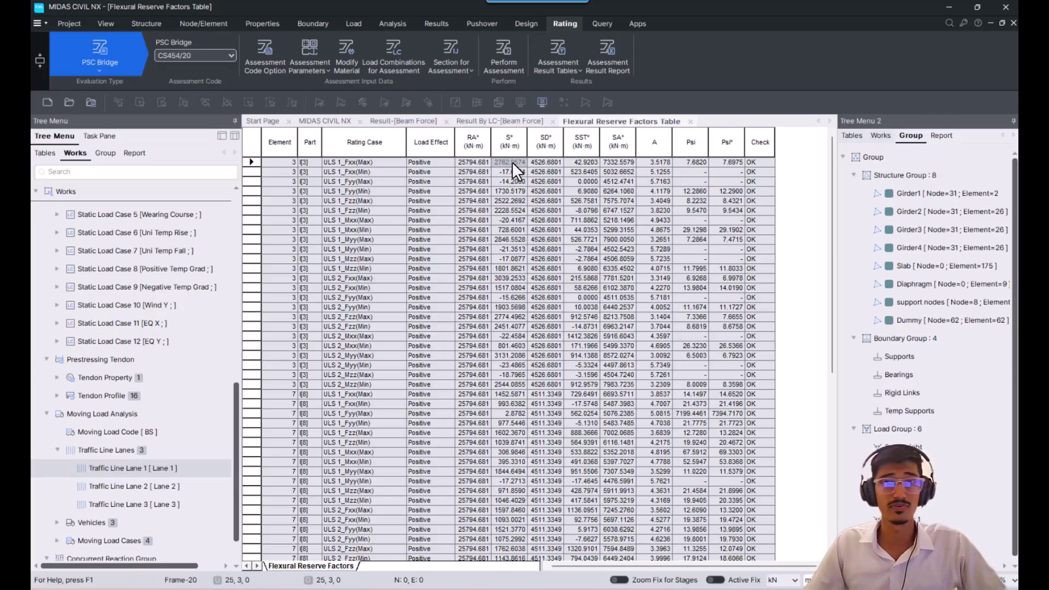
click(542, 163)
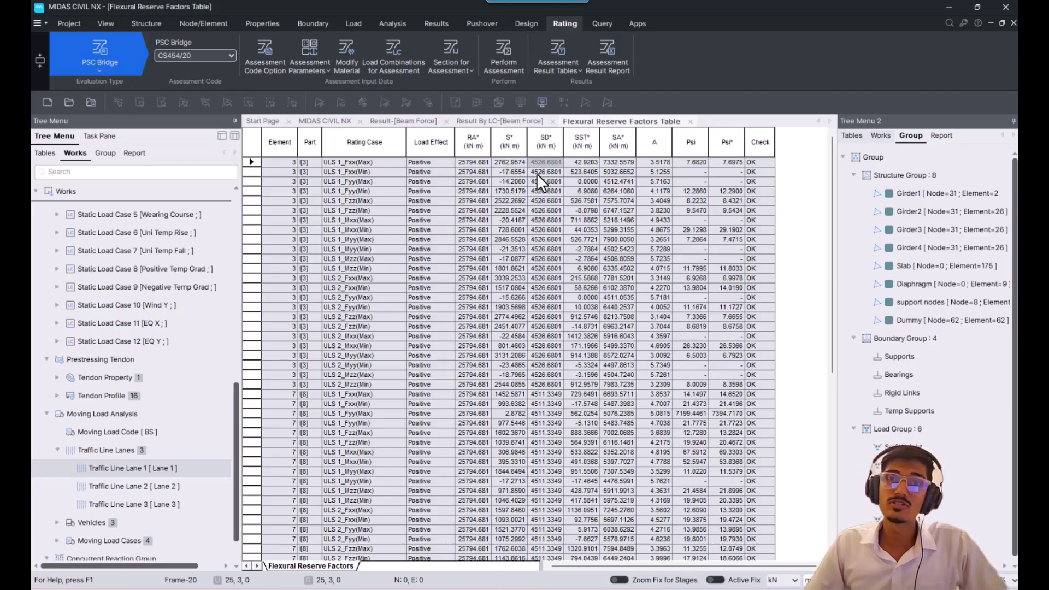
click(580, 162)
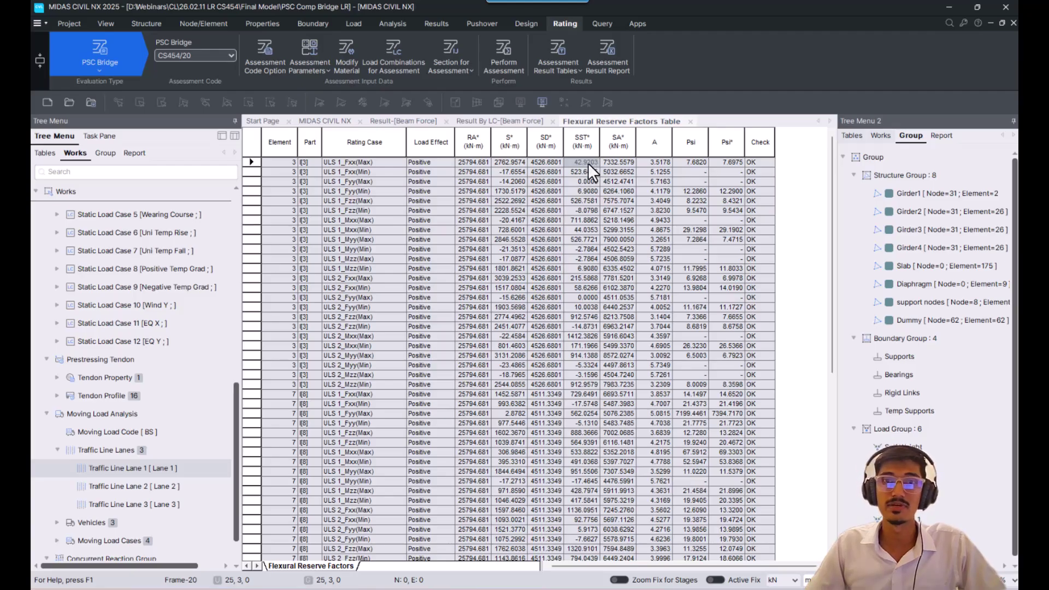
click(614, 163)
drag(519, 161, 580, 163)
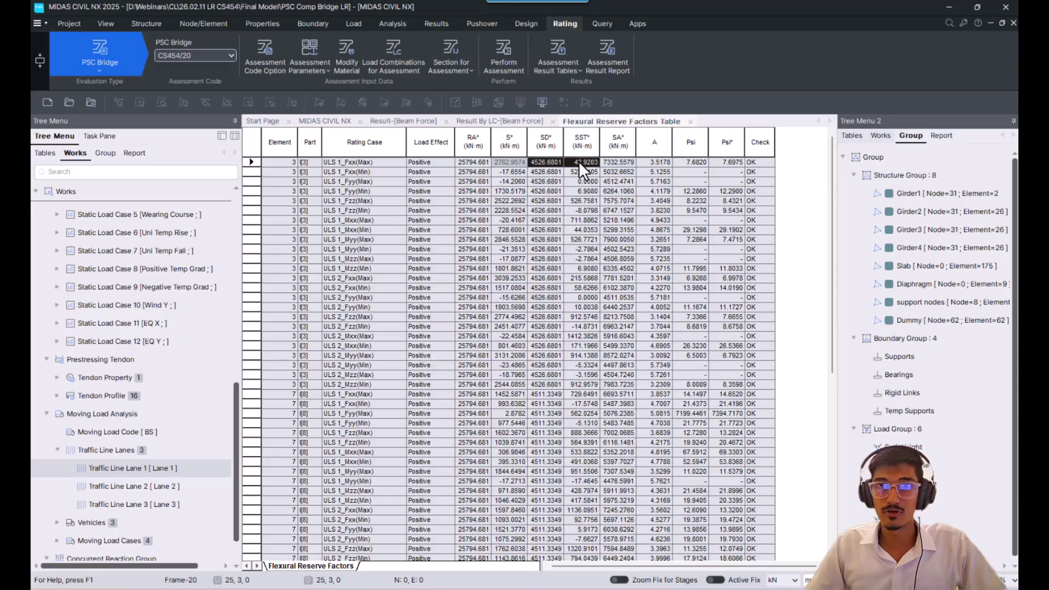
click(658, 162)
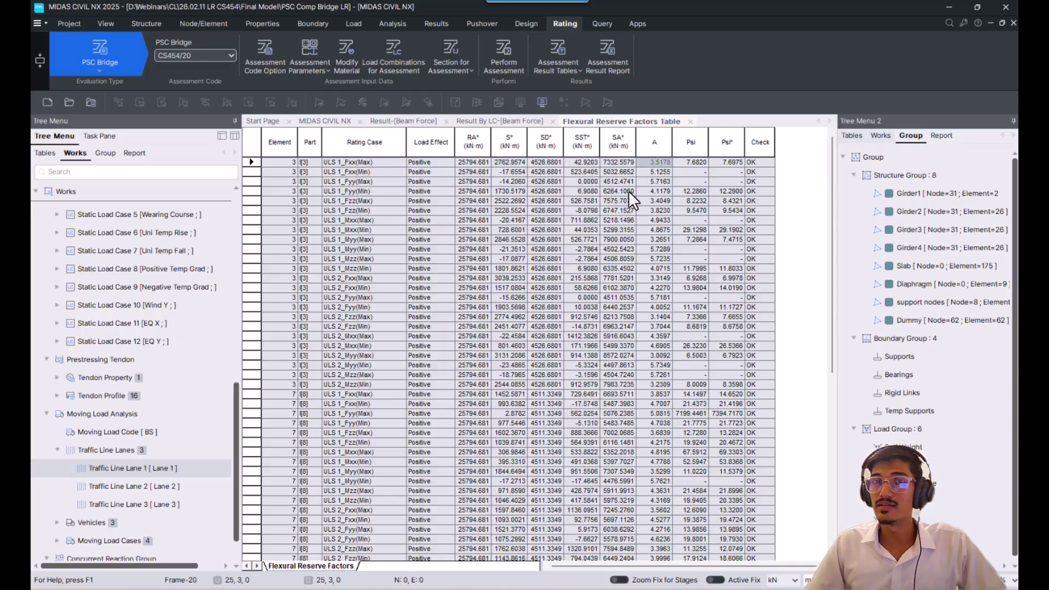
Step: Compare the resistance RA* and assessment load effect SA* columns, and the Psi and Psi* reserve factor columns
click(463, 145)
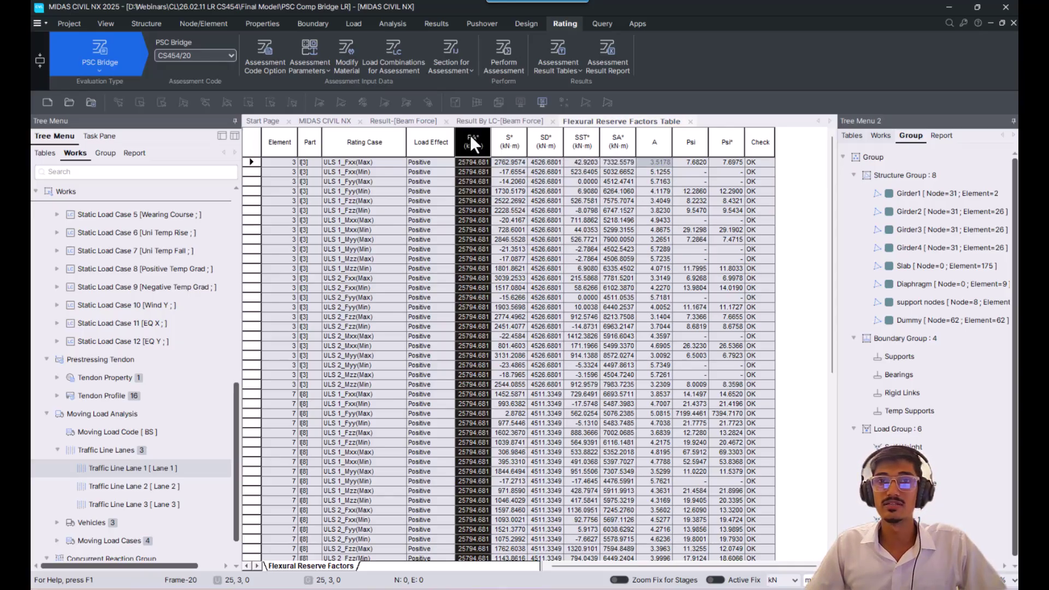
click(618, 142)
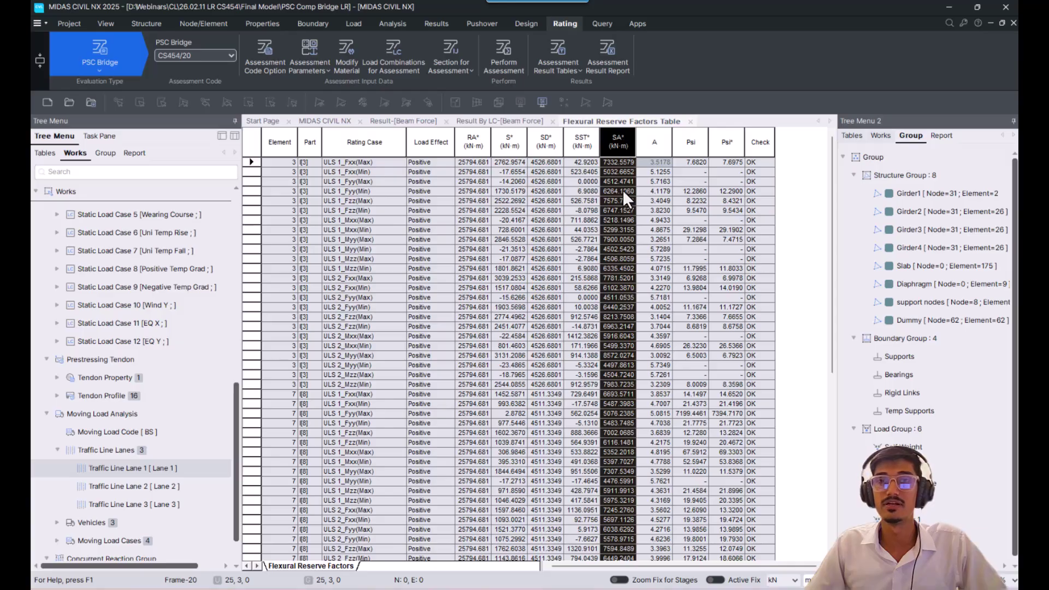
click(694, 152)
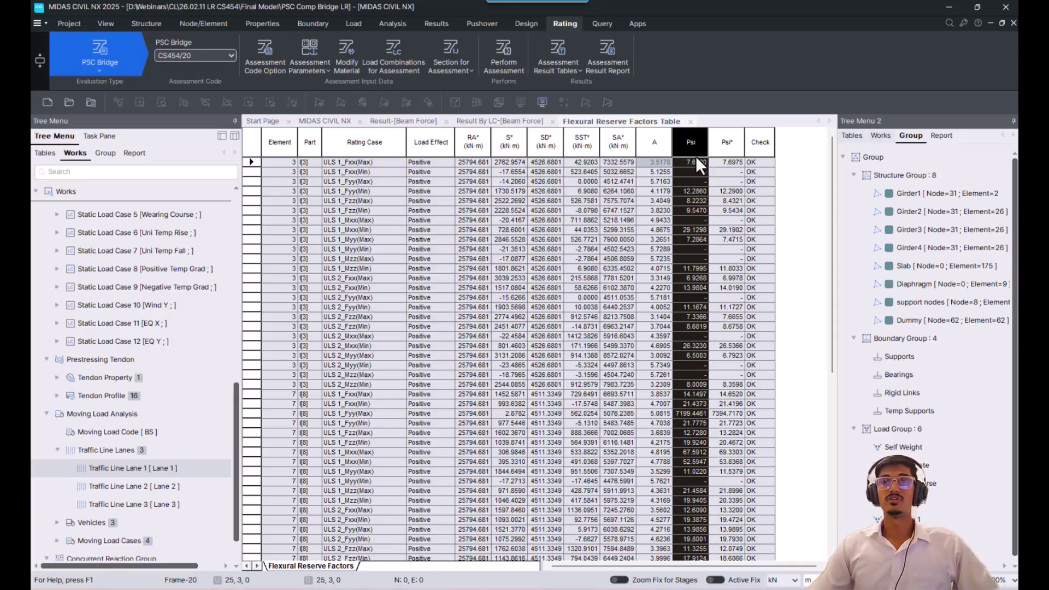
click(718, 149)
click(700, 146)
click(711, 143)
click(696, 141)
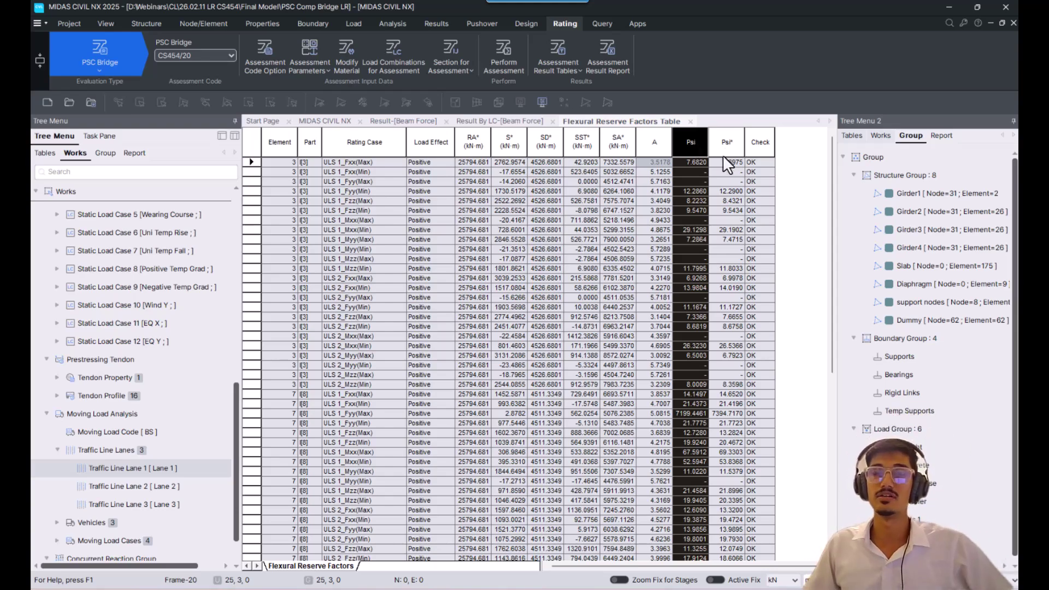
Step: Narrow the Rating Case column slightly and highlight all ULS 2 rows of element 3 in the reserve factors table
click(578, 173)
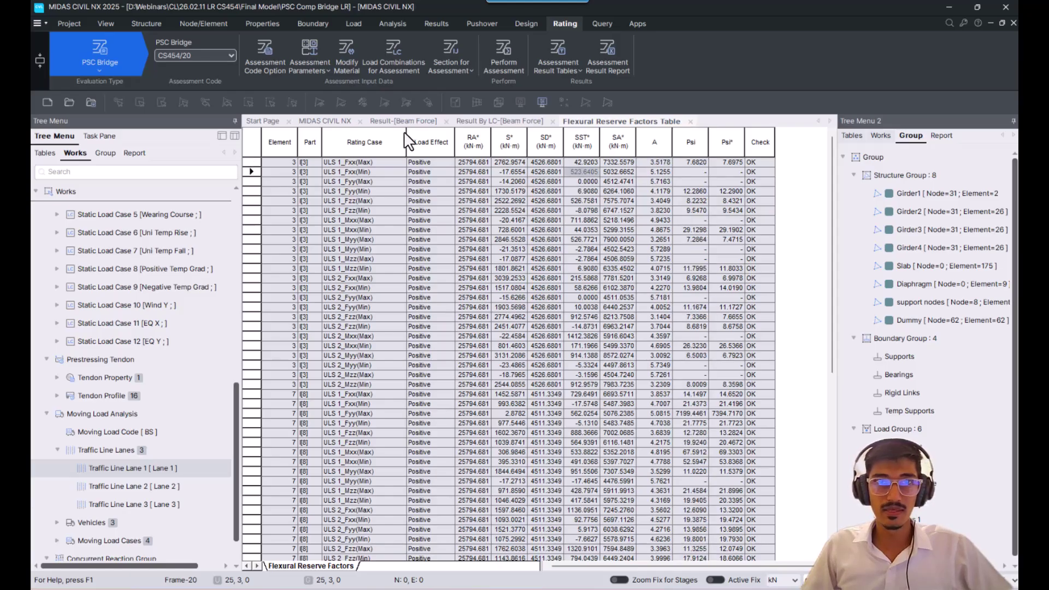
drag(405, 134, 397, 136)
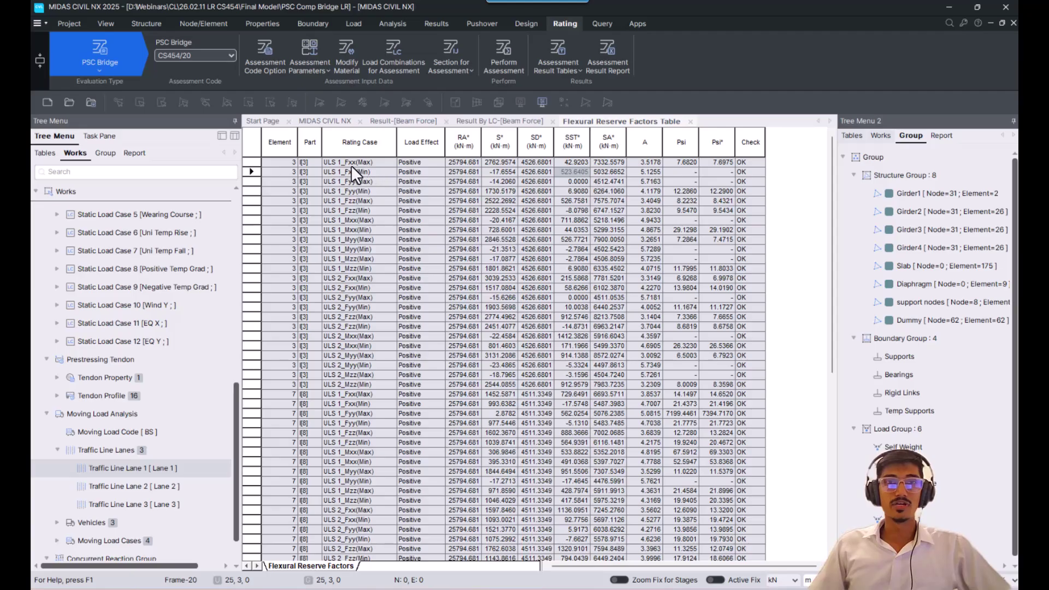
scroll(356, 325, down, 2)
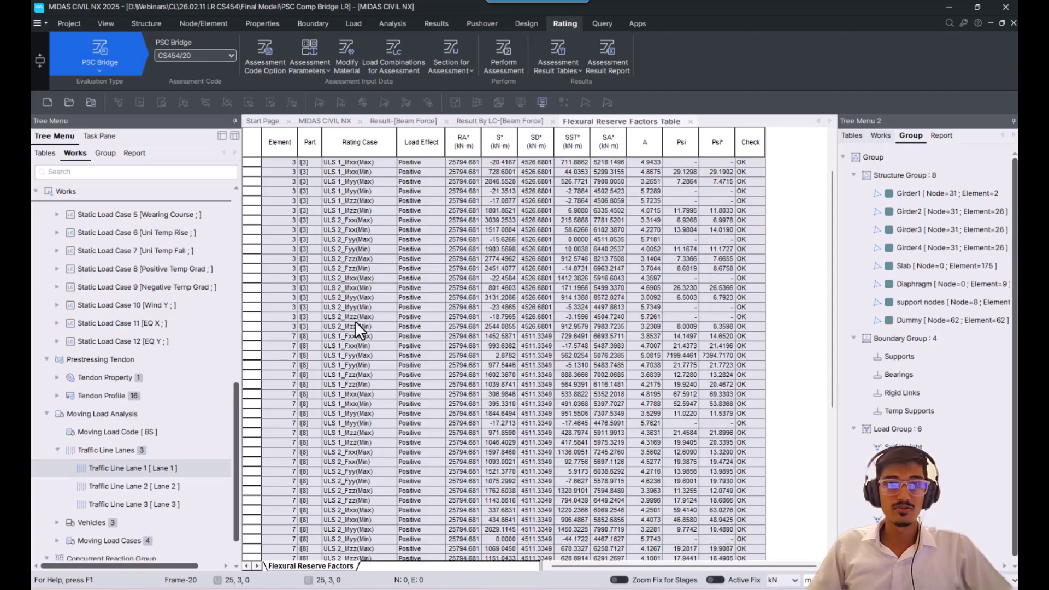
drag(254, 229, 261, 326)
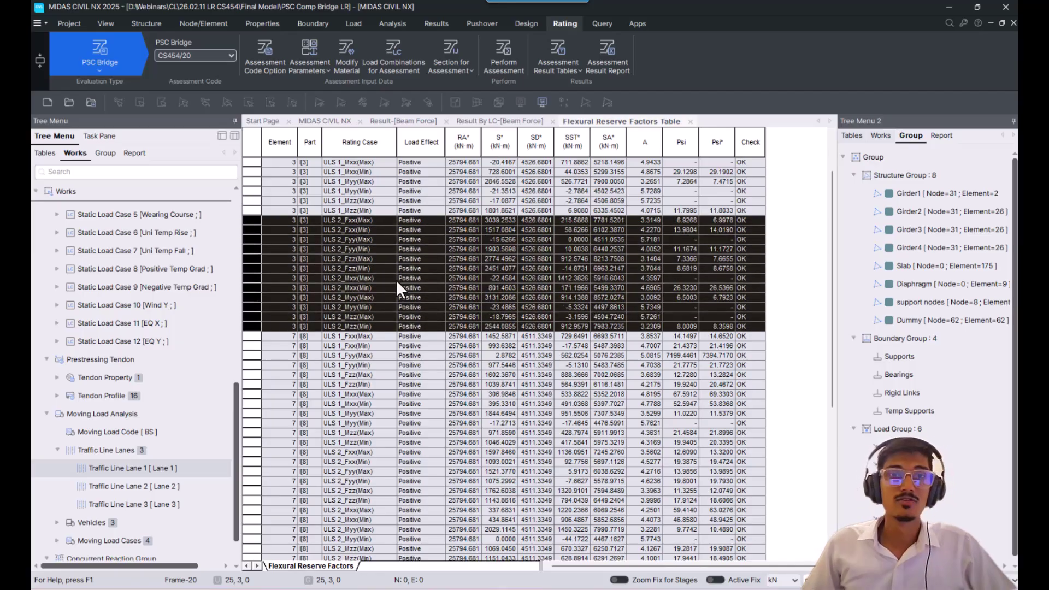
Step: Hide Tree Menu 2 and enlarge the reserve factors table to examine the ULS 2 RA* values and rows of element 3
right_click(787, 120)
click(836, 147)
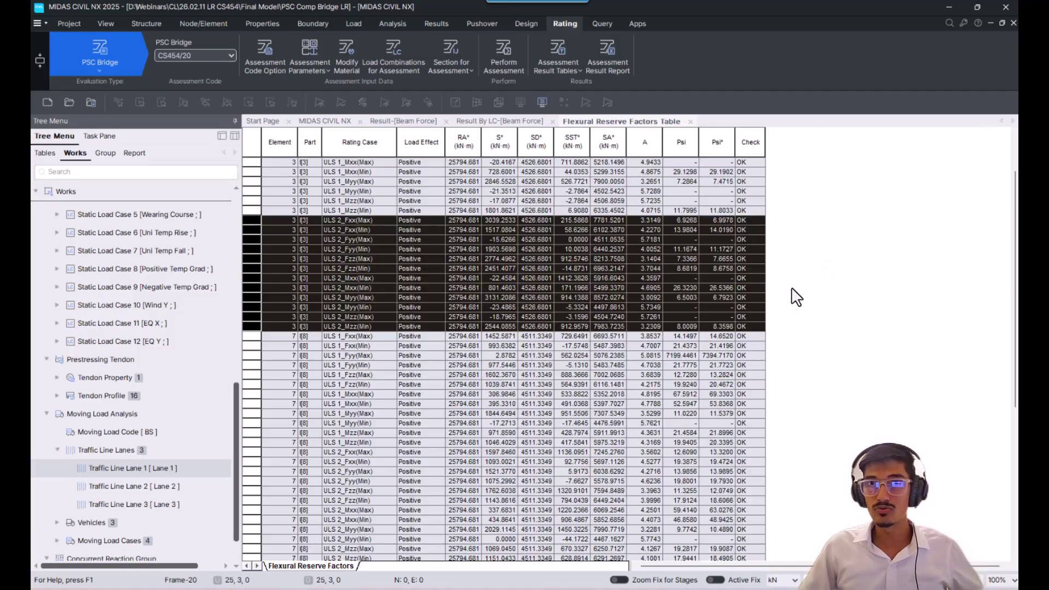
ctrl+scroll(792, 297, up, 2)
ctrl+scroll(792, 287, up, 1)
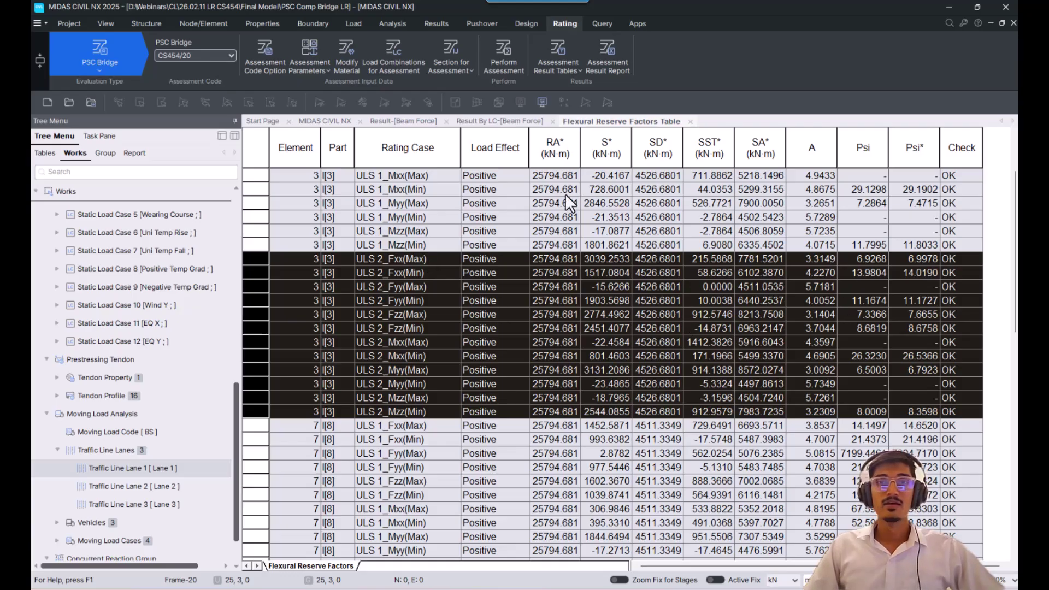
drag(558, 257, 562, 412)
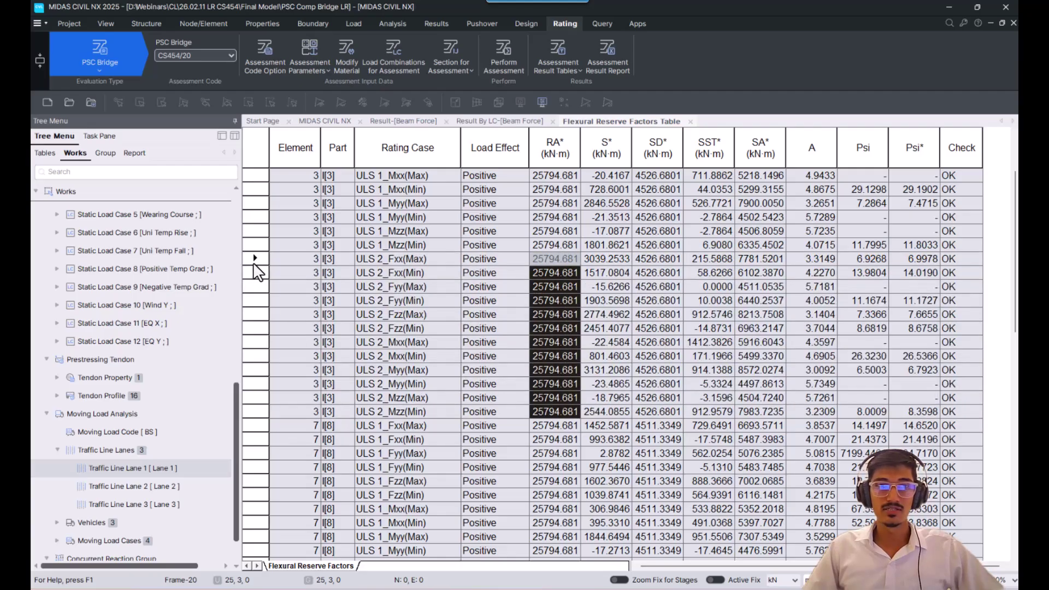
drag(256, 261, 288, 409)
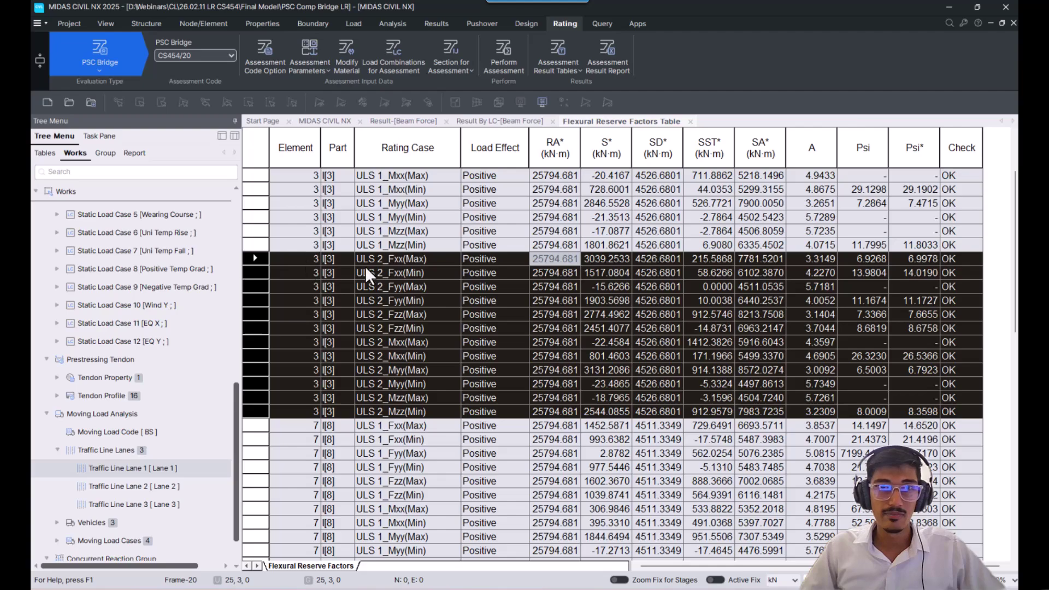
Step: Copy the ULS and SLS assessment cases into the general load combinations from the assessment case definition, and close the definition
click(327, 121)
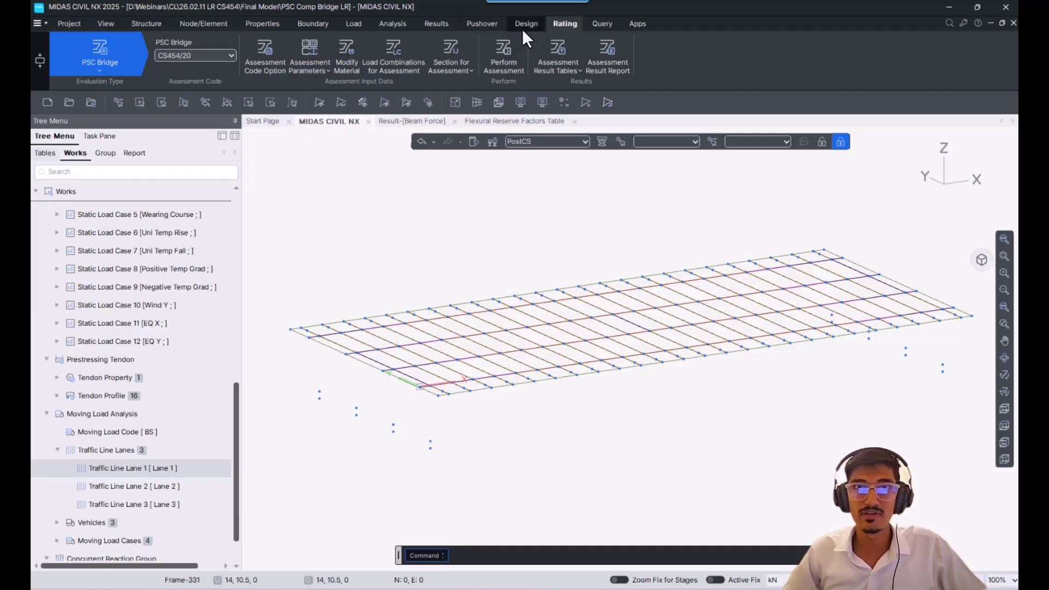
click(409, 61)
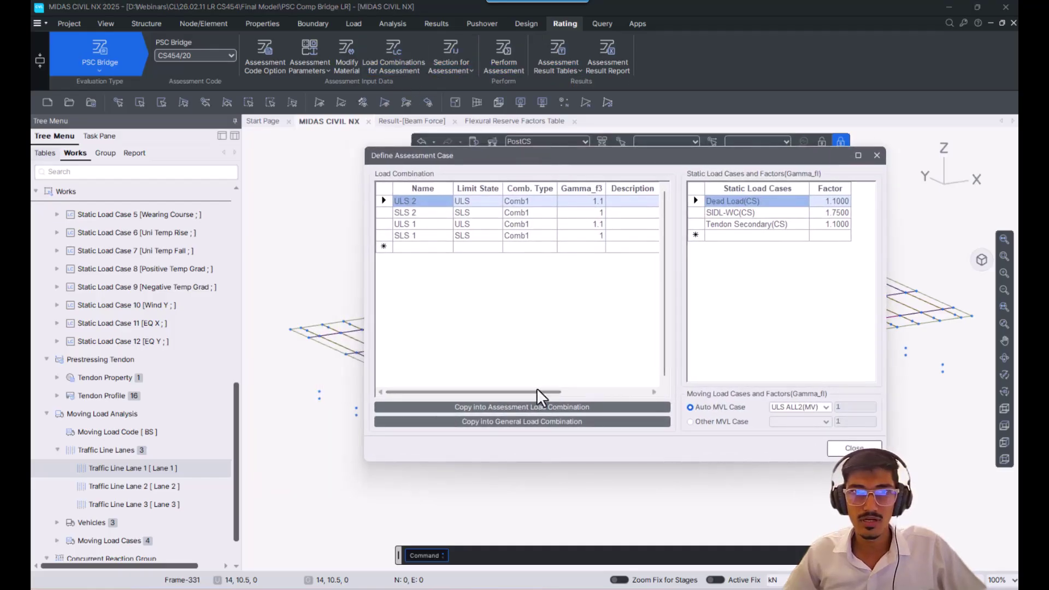
click(512, 421)
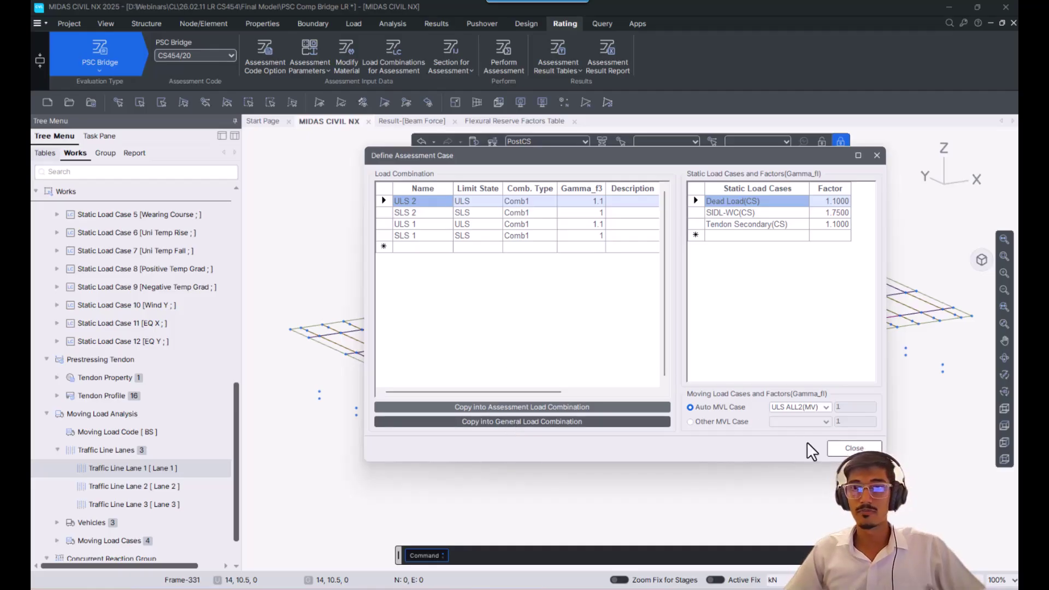
click(843, 447)
Step: Open the load combination definitions and review the General and Concrete Design lists
click(431, 24)
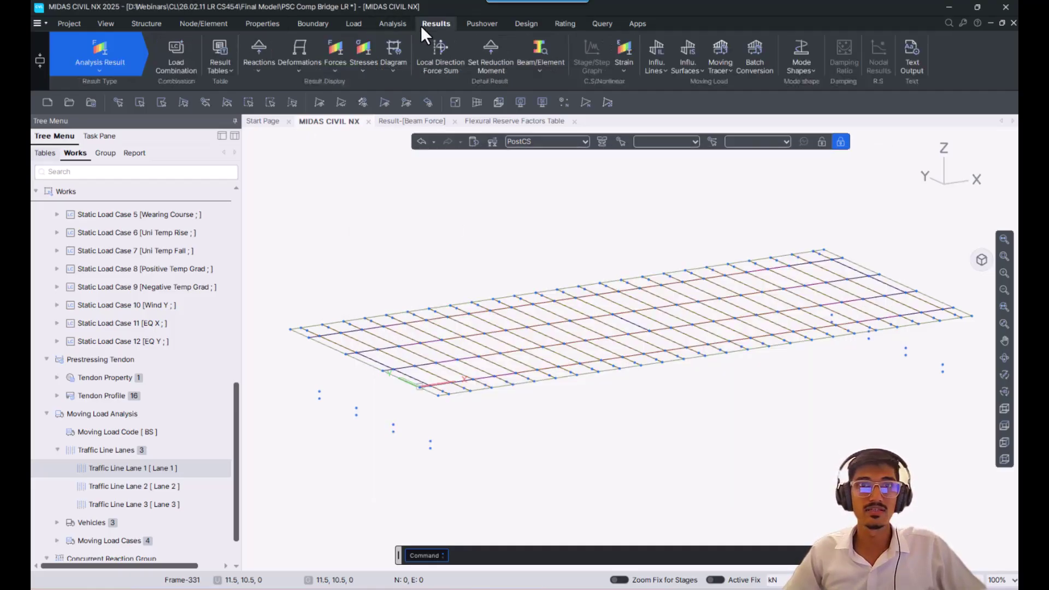
click(192, 54)
drag(207, 19, 343, 92)
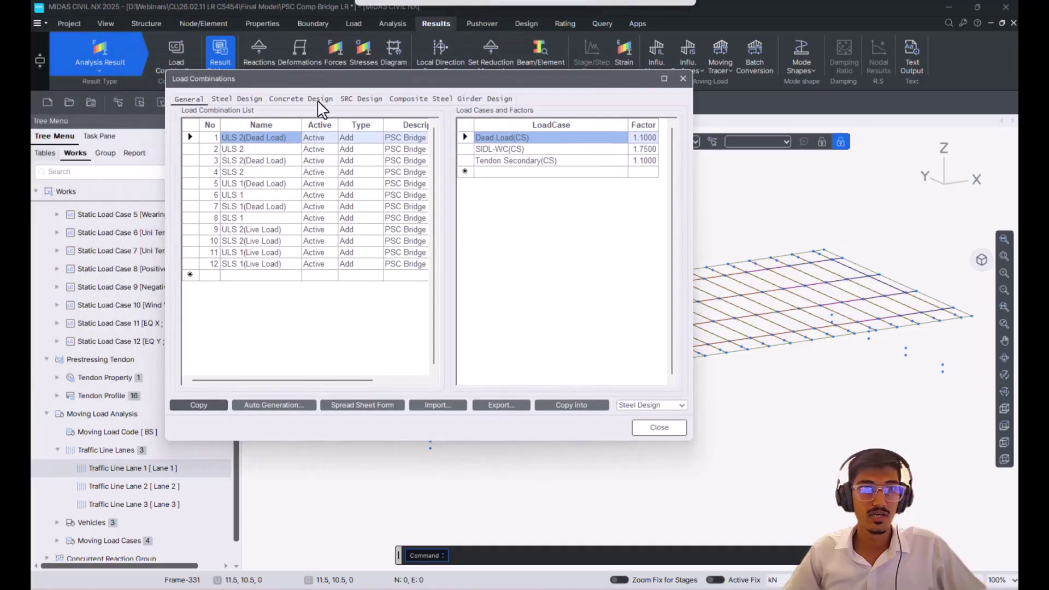
click(300, 99)
scroll(286, 280, down, 2)
scroll(282, 280, down, 11)
click(189, 99)
Step: Delete all load combinations from the Concrete Design list
click(295, 97)
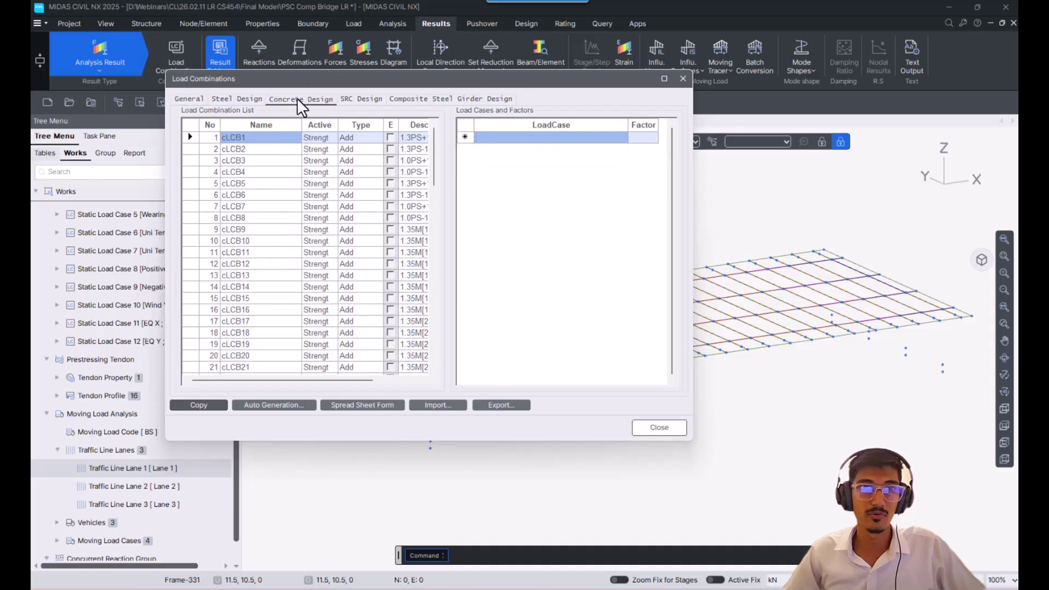
mouse_move(435, 147)
mouse_down()
mouse_move(441, 335)
mouse_move(436, 131)
mouse_up()
click(186, 126)
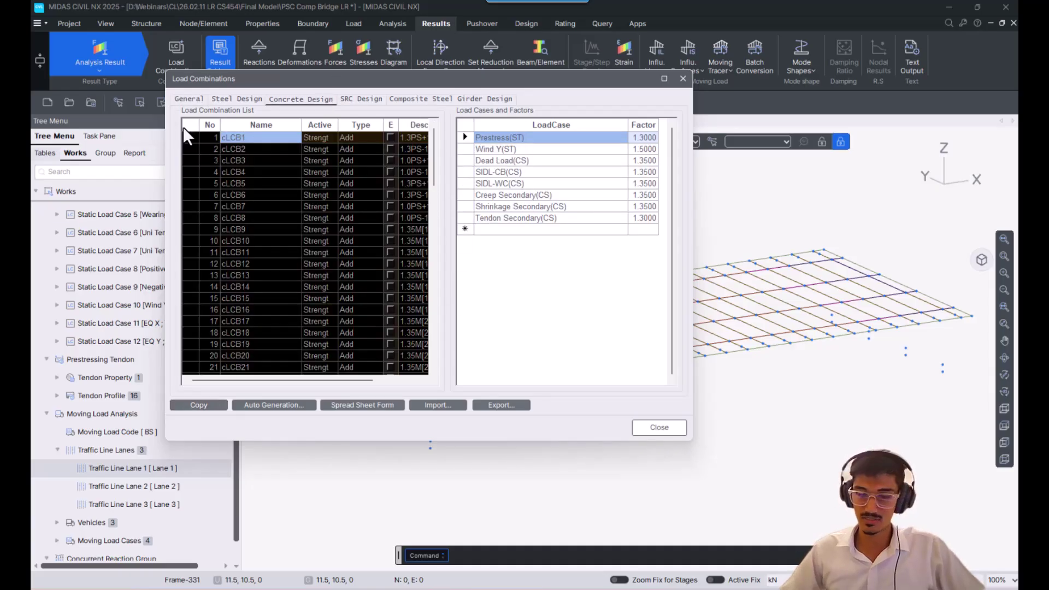
key(Delete)
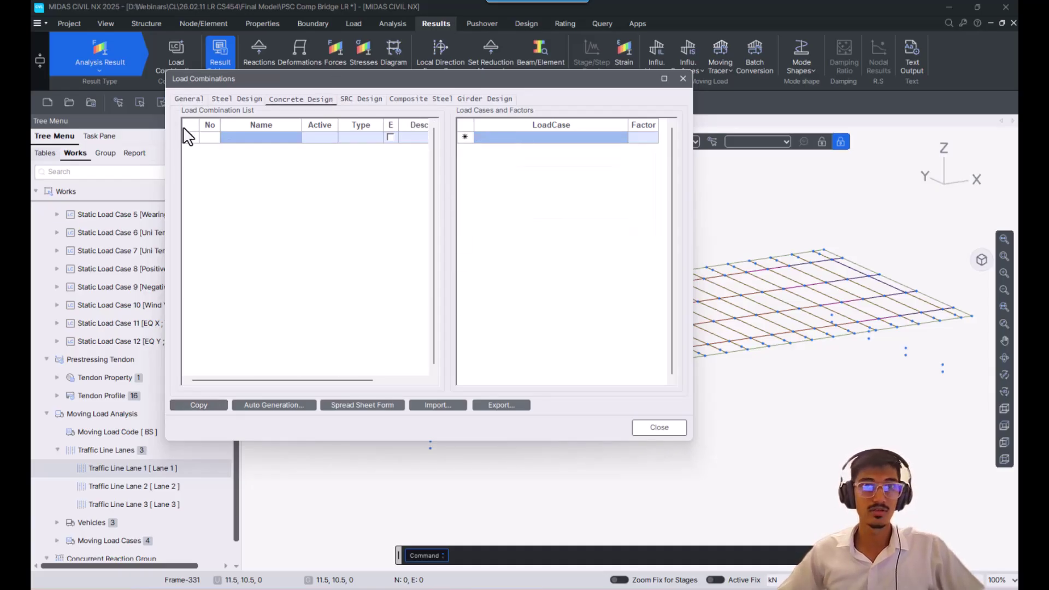
Step: Review the load cases and factors of ULS 2(Live Load) and ULS 2 in the General list, and close the load combinations
click(195, 100)
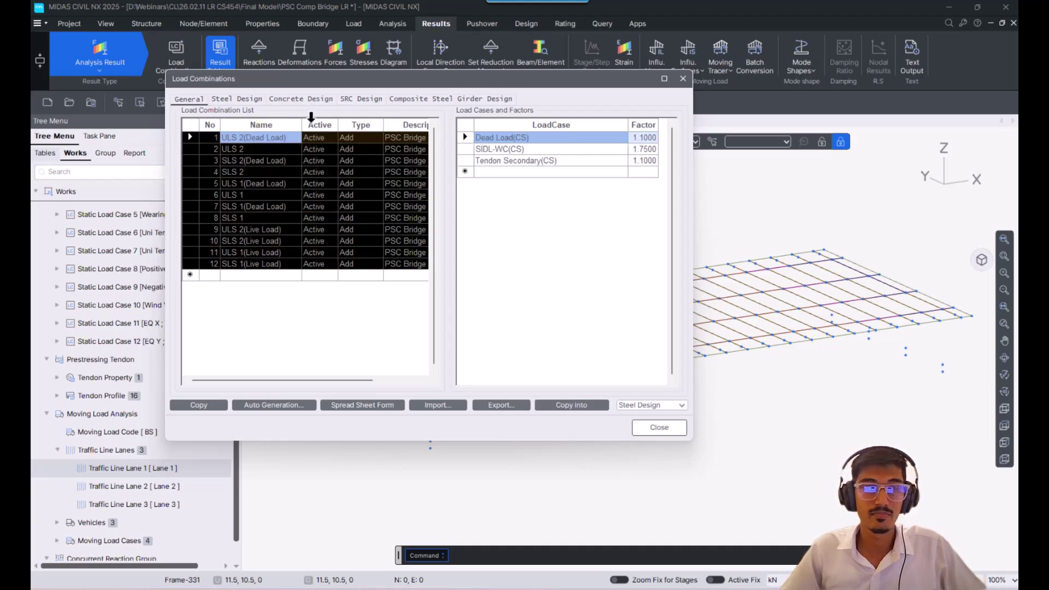
click(277, 184)
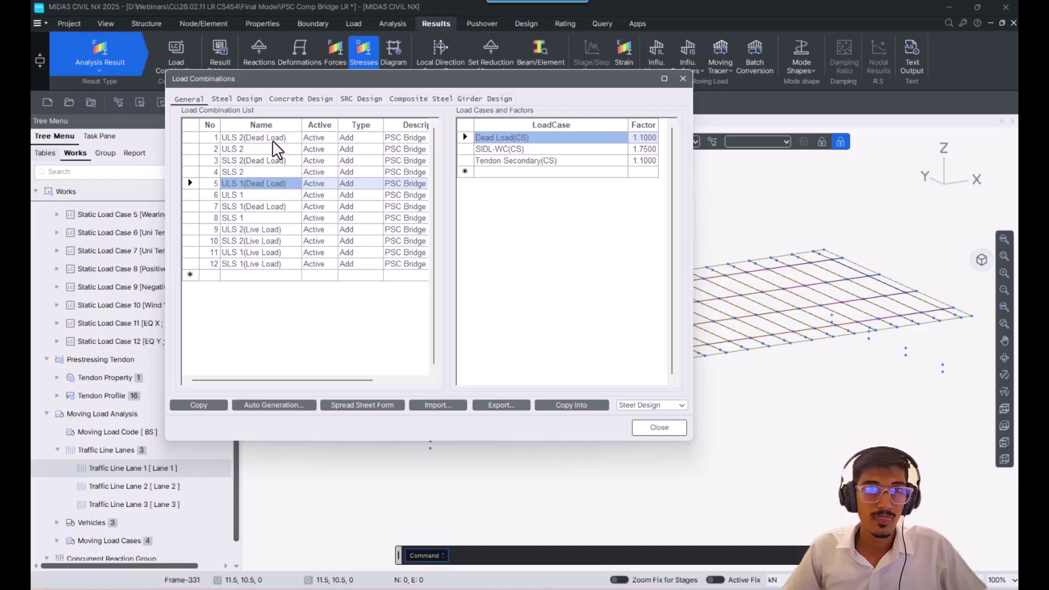
drag(275, 231, 271, 242)
click(284, 229)
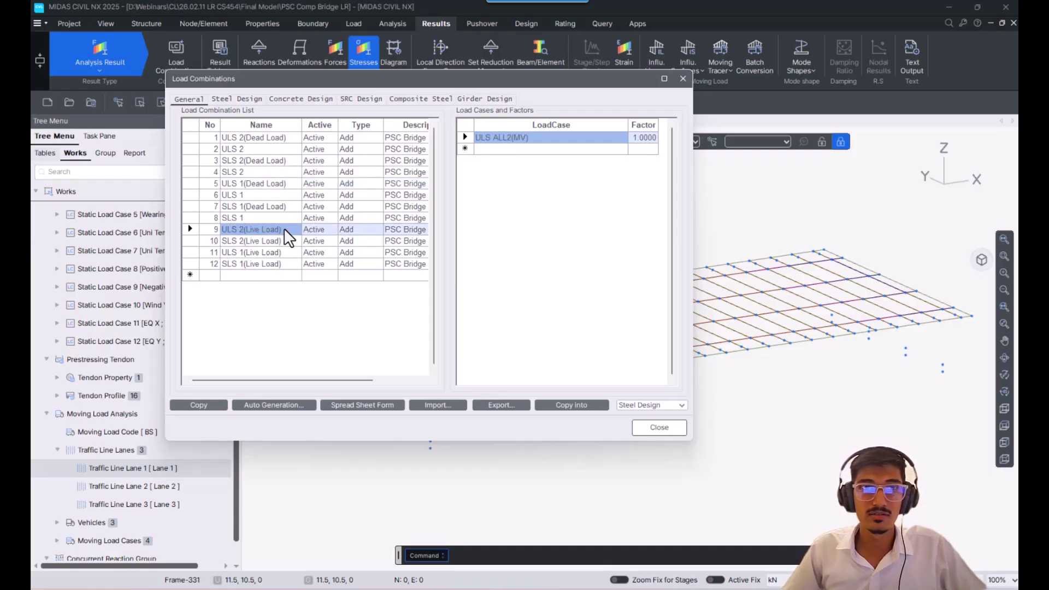
click(251, 150)
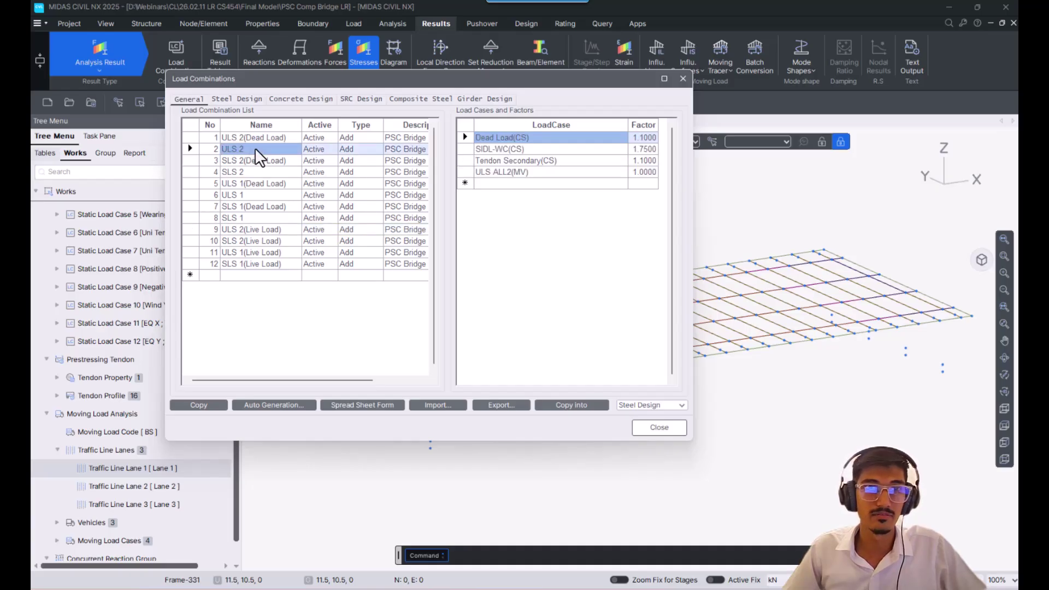
click(659, 428)
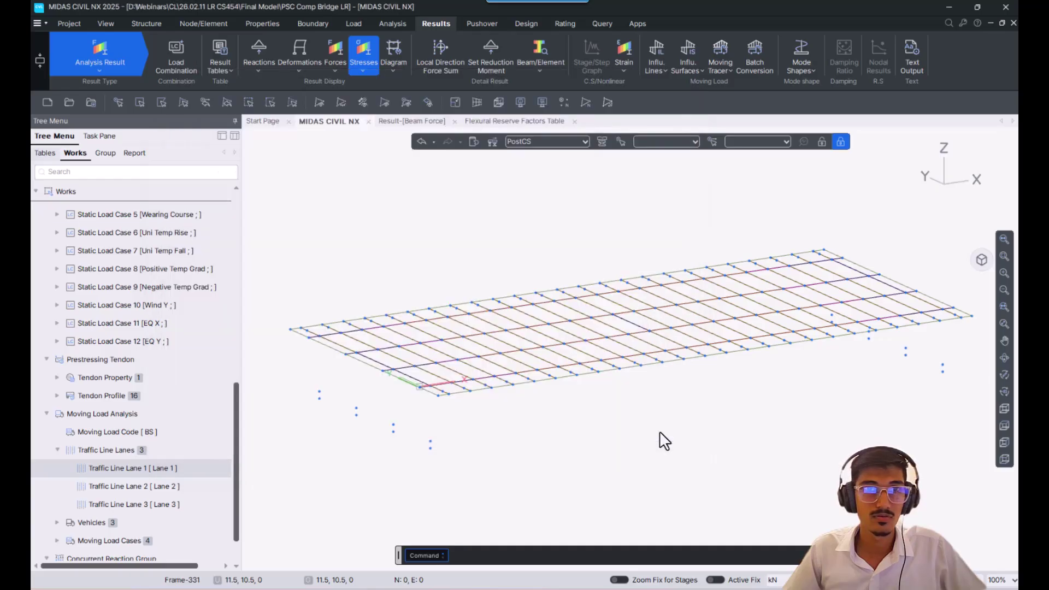
Step: Filter the Beam Force table of element 3 to ULS 2(CB:max) and ULS 2(CB:min) in place of the ULS ALL2 cases
click(408, 122)
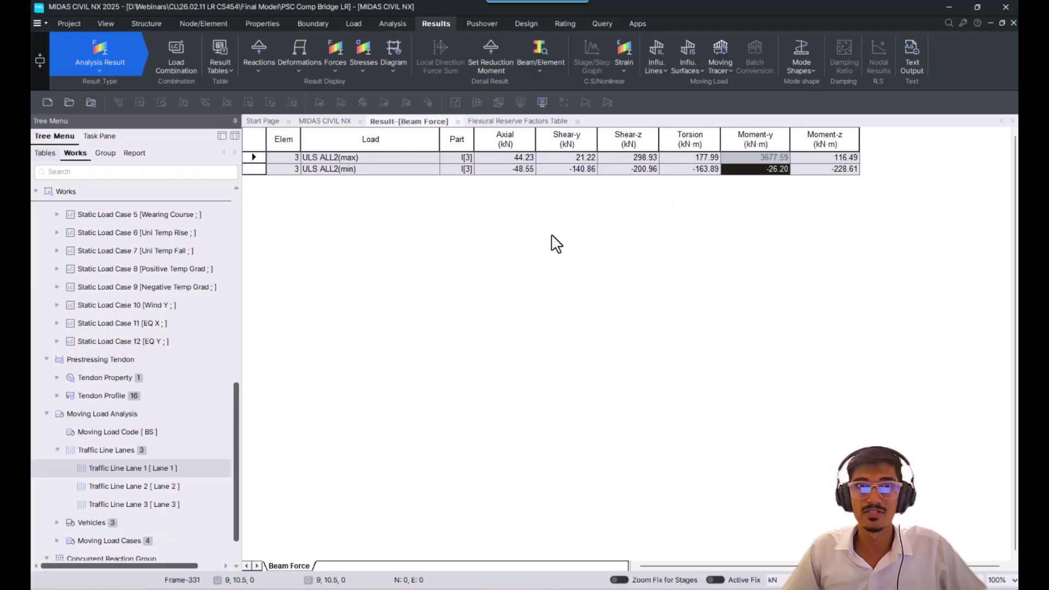
right_click(403, 197)
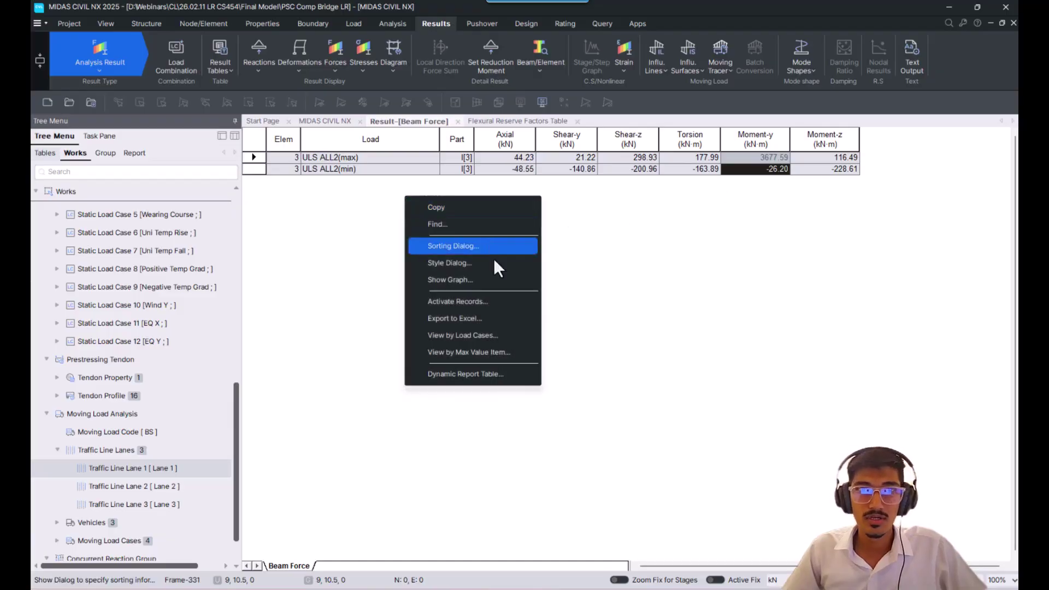
click(476, 300)
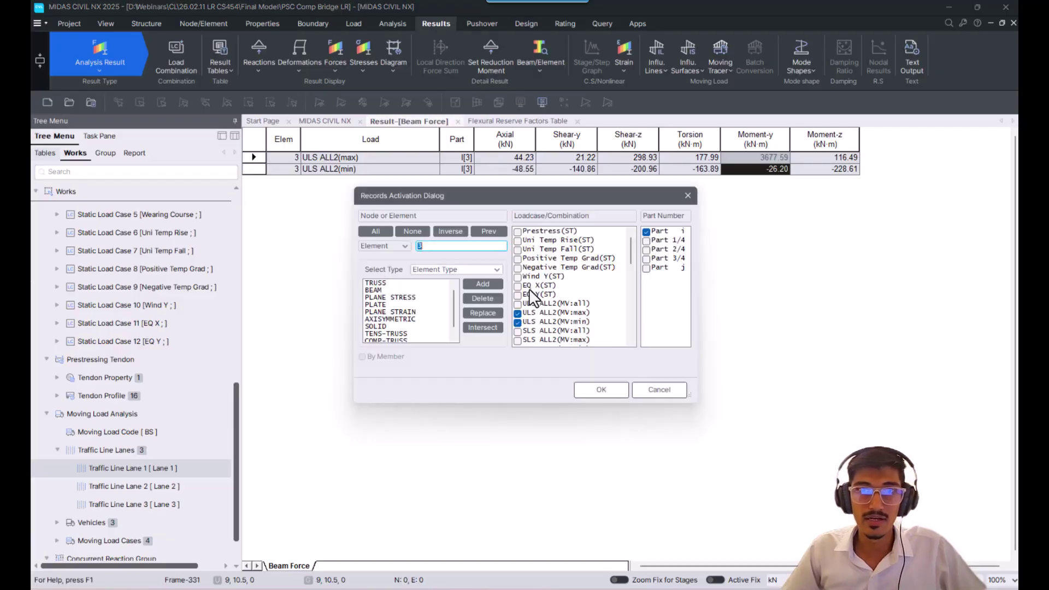
scroll(518, 314, down, 2)
click(518, 288)
click(516, 295)
scroll(600, 317, down, 5)
scroll(603, 323, up, 2)
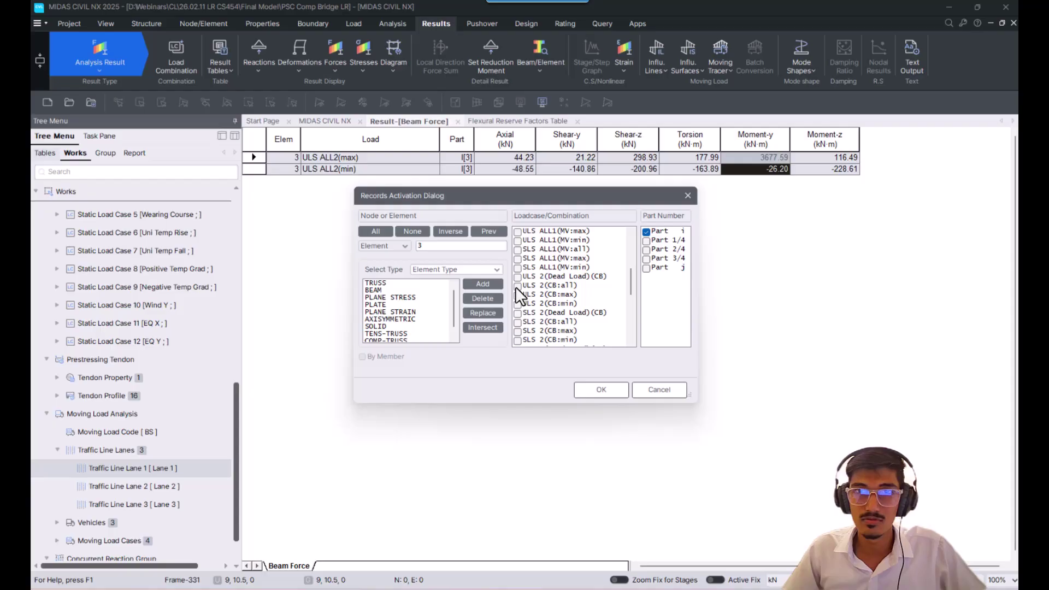
click(517, 294)
click(517, 303)
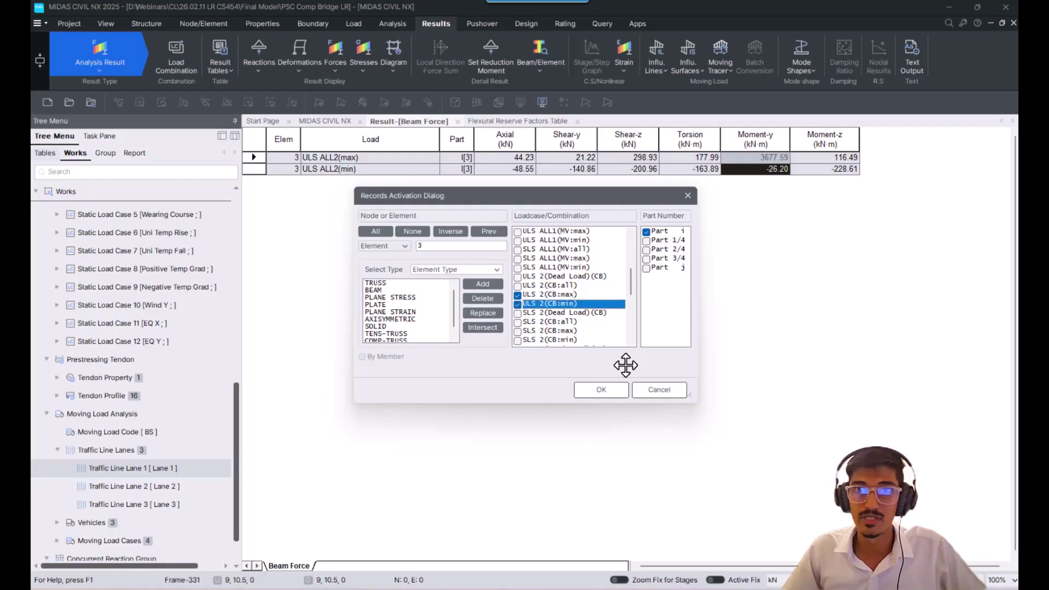
click(600, 390)
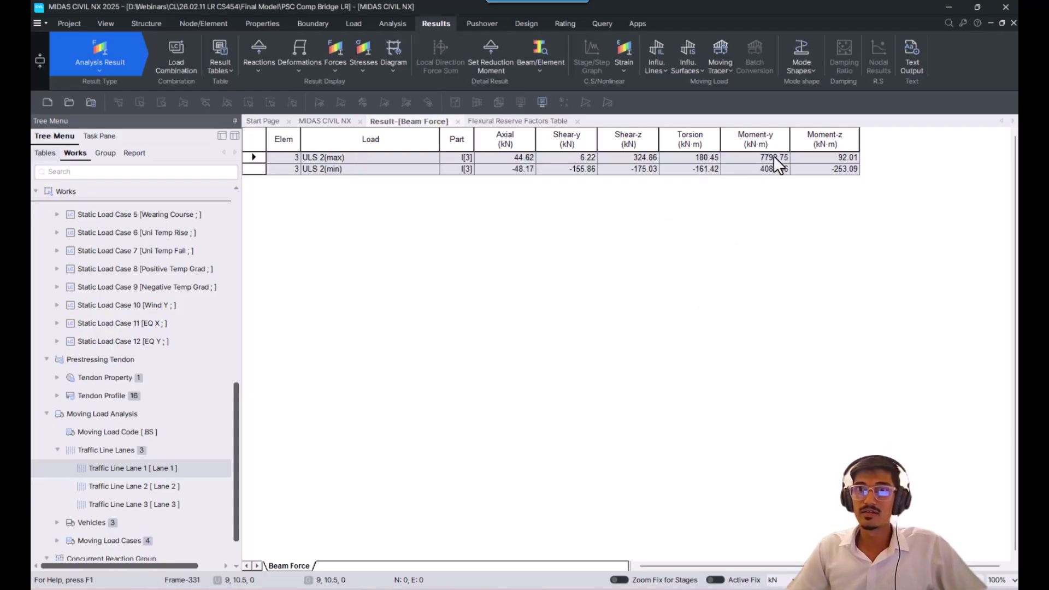
Step: Highlight the ULS 2 Moment-y values in the Beam Force table and compare them with SA* in the Flexural Reserve Factors table
drag(773, 155, 772, 166)
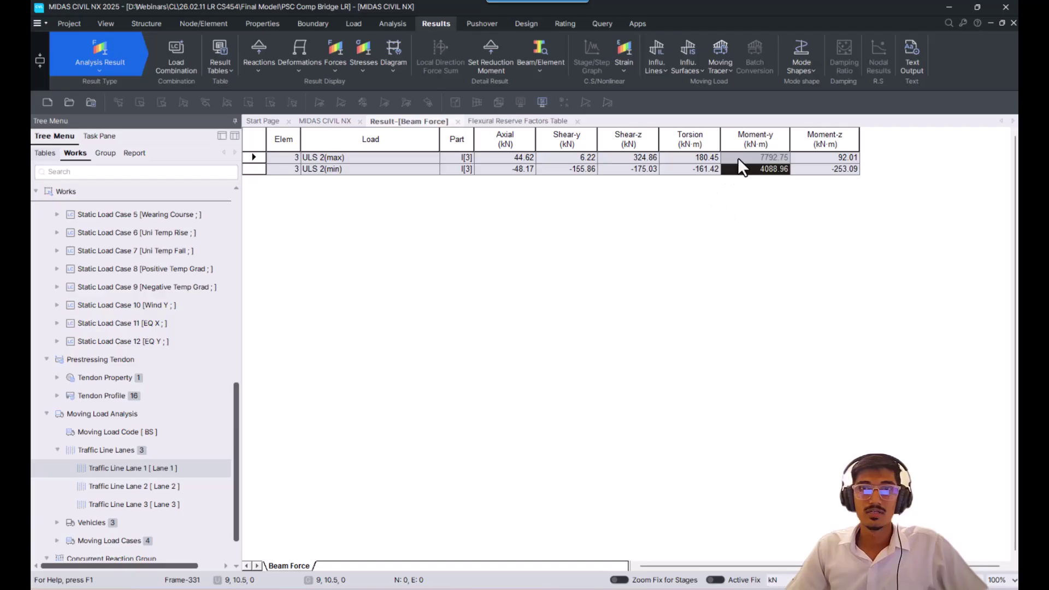
click(513, 121)
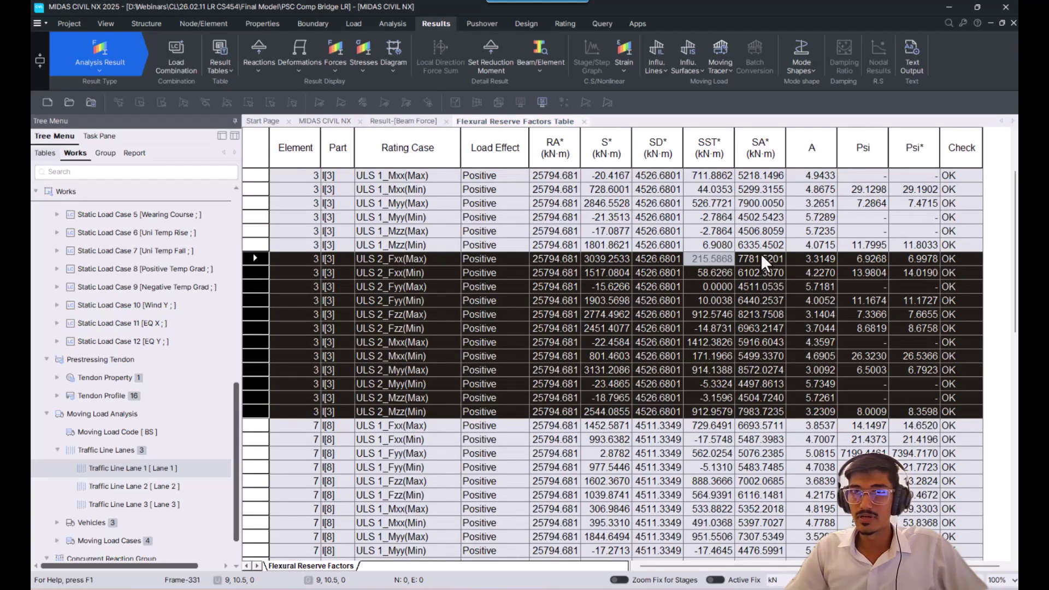
click(422, 121)
Step: View the ULS 2 beam forces by max value for all six components, Axial to Moment-z
right_click(536, 208)
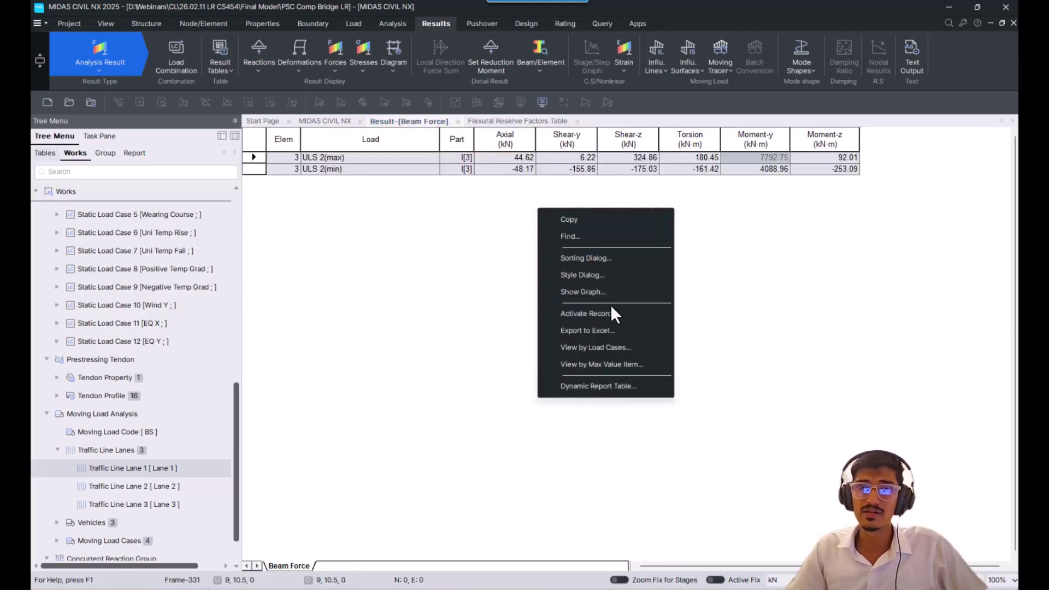
click(630, 362)
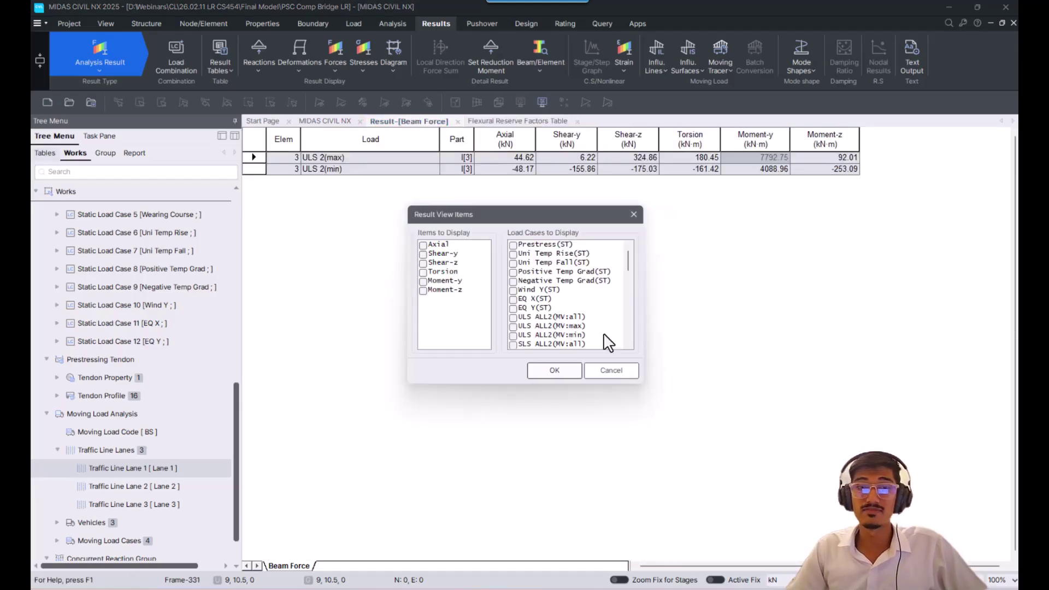
drag(441, 246, 438, 293)
click(423, 290)
click(550, 371)
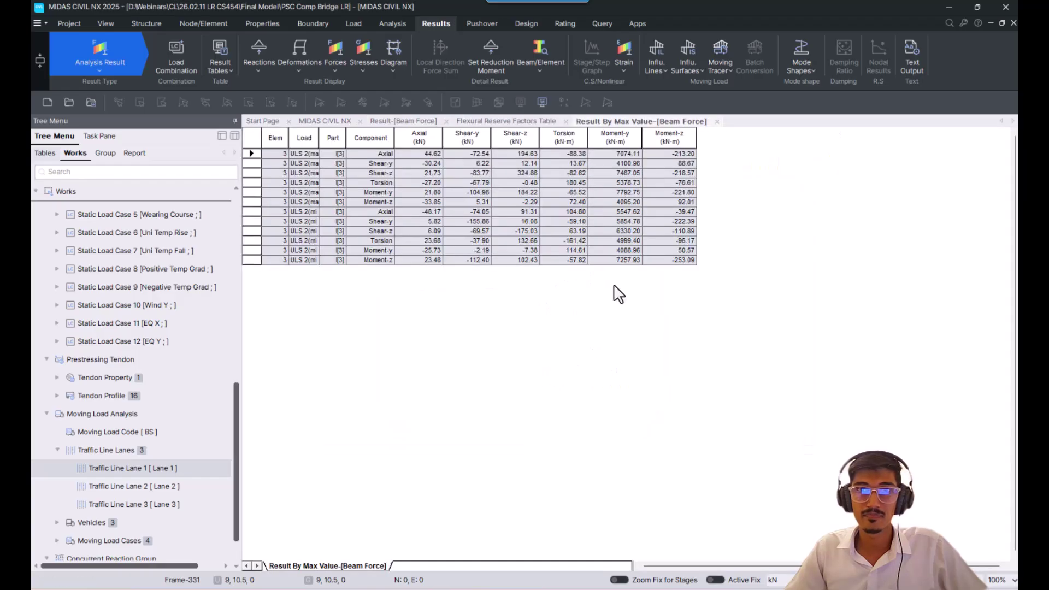
Step: Enlarge the max value table and copy its Component through Moment-y columns for all ULS 2 rows
ctrl+scroll(740, 338, up, 2)
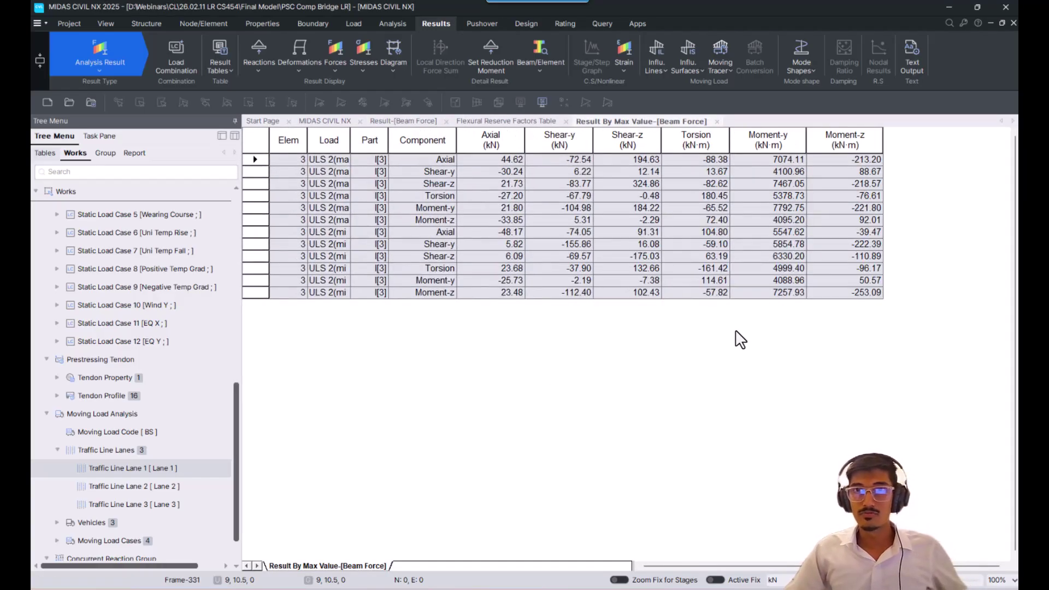
drag(776, 161, 775, 286)
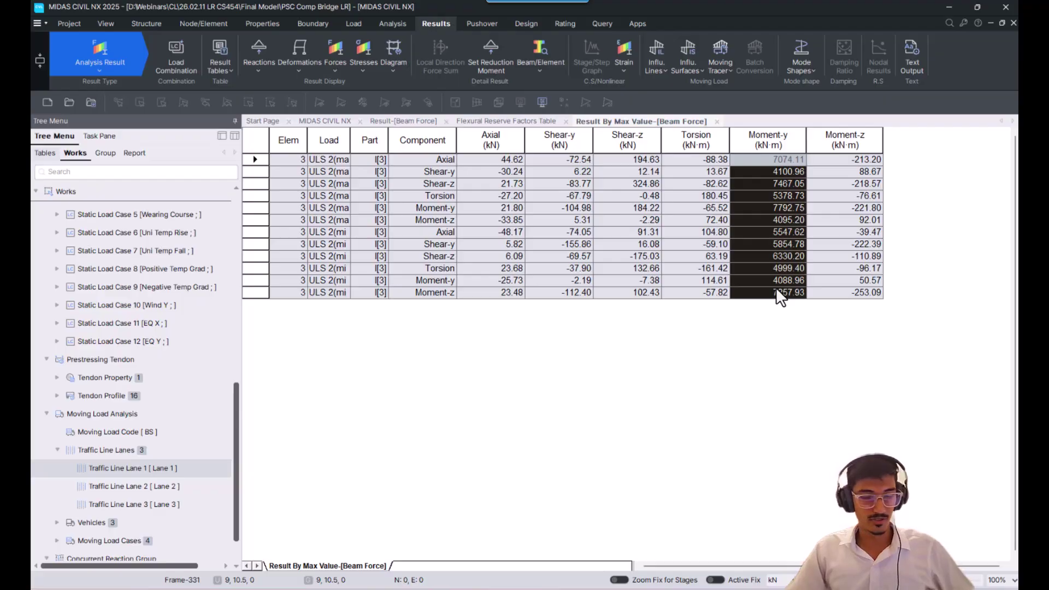
drag(438, 156, 433, 288)
shift+drag(786, 163, 790, 300)
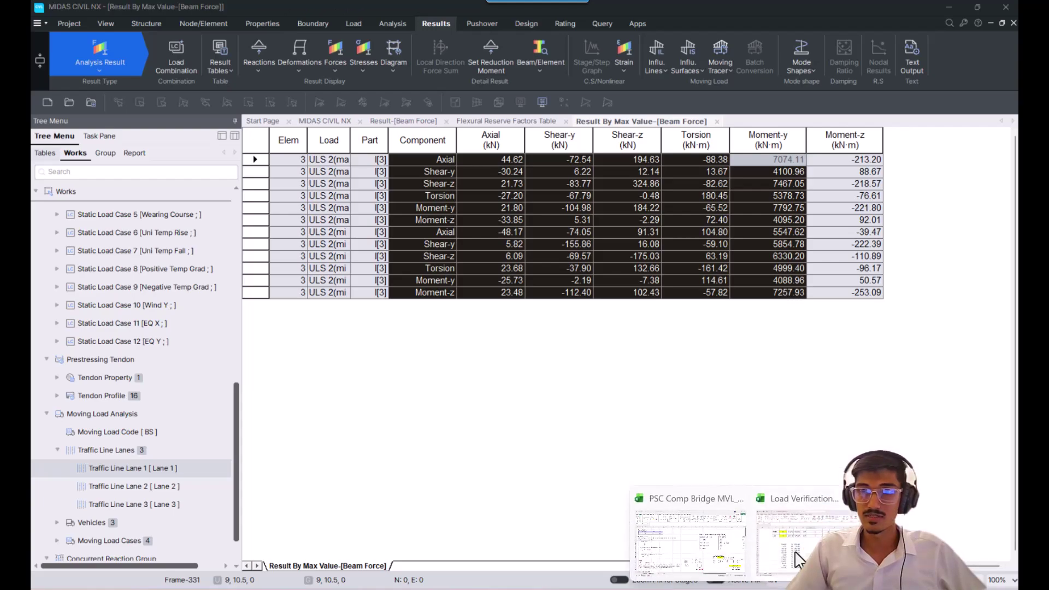
Step: Switch to the Load Verification CS454 ALL 2 workbook in Excel, paste the copied rows at D31, and clear E31:H42
click(800, 560)
click(280, 403)
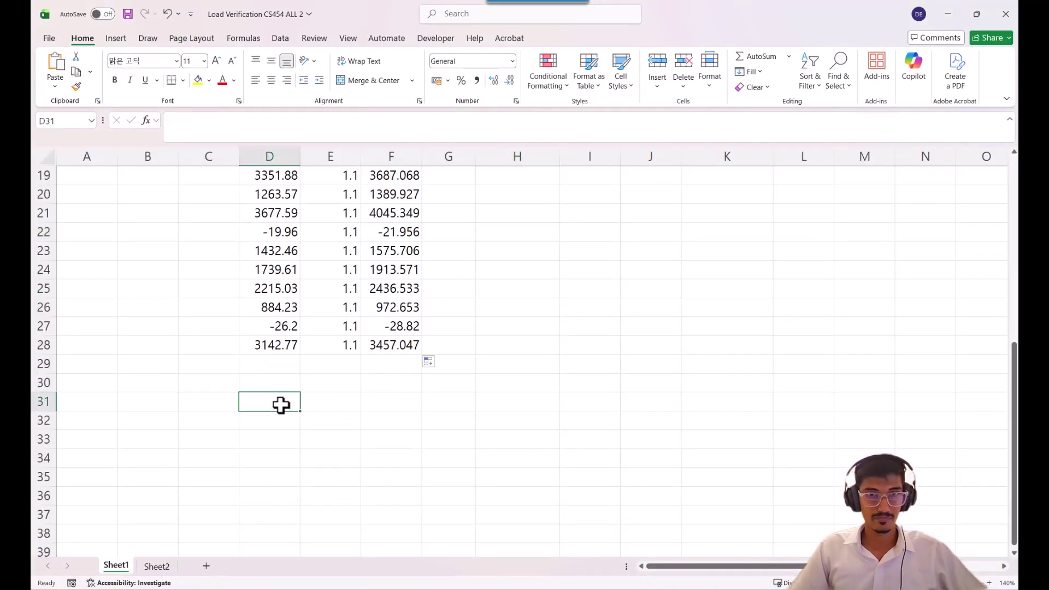
key(ctrl+v)
scroll(388, 398, down, 2)
drag(342, 309, 496, 485)
drag(355, 286, 521, 494)
key(Delete)
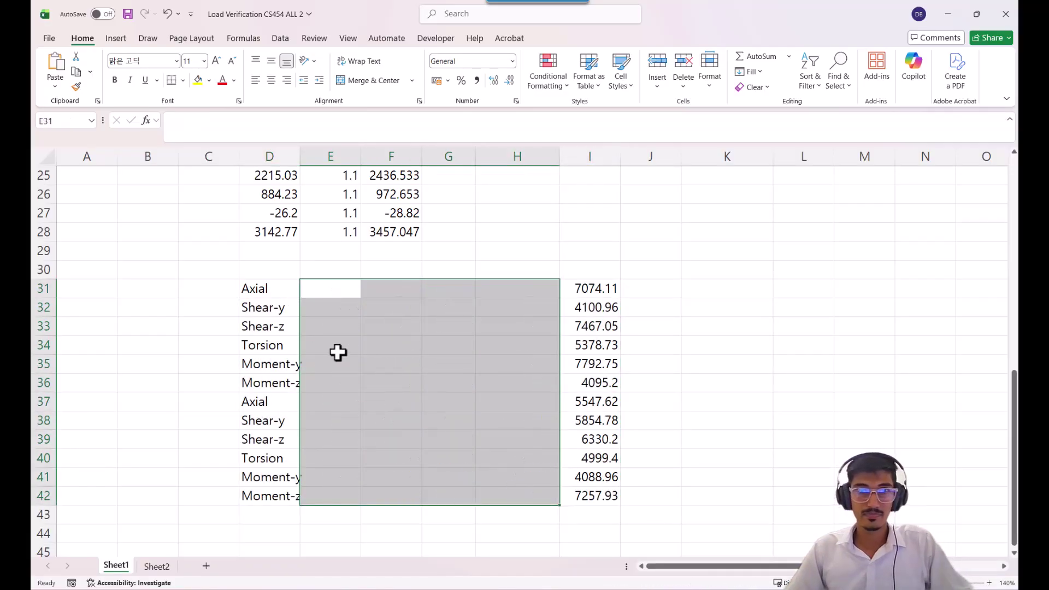
Step: Move the Moment-y values from I31:I42 to D17:D28, replacing the existing values
drag(612, 297, 601, 492)
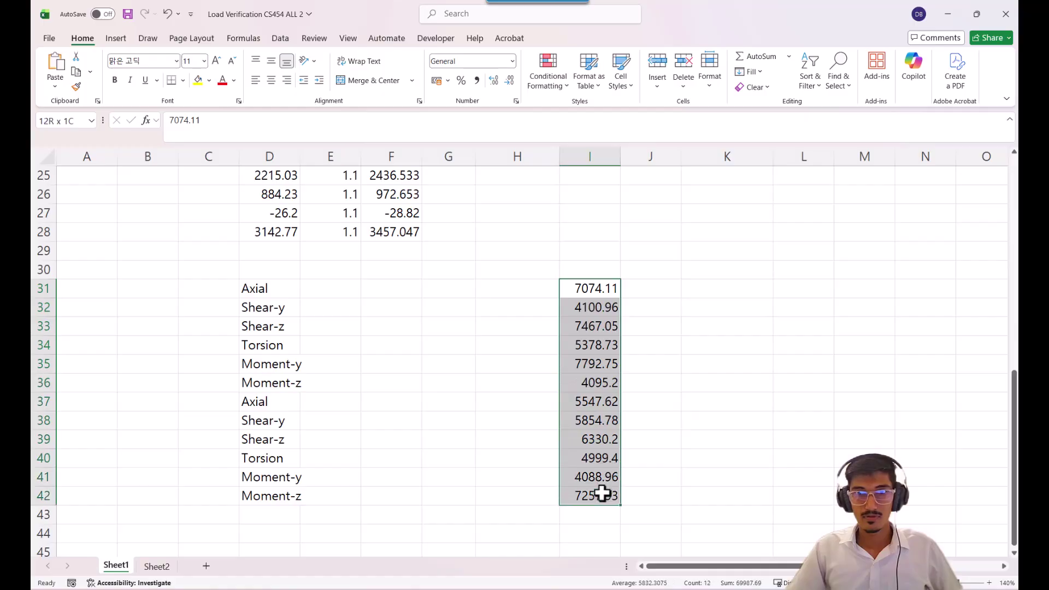
key(ctrl+x)
scroll(475, 307, up, 3)
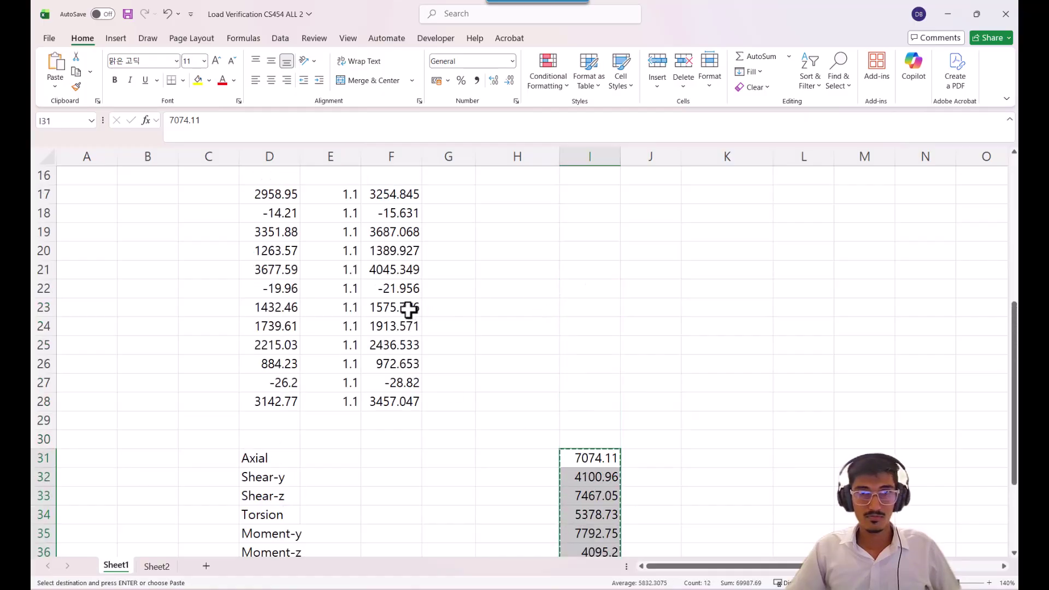
click(277, 199)
key(ctrl+v)
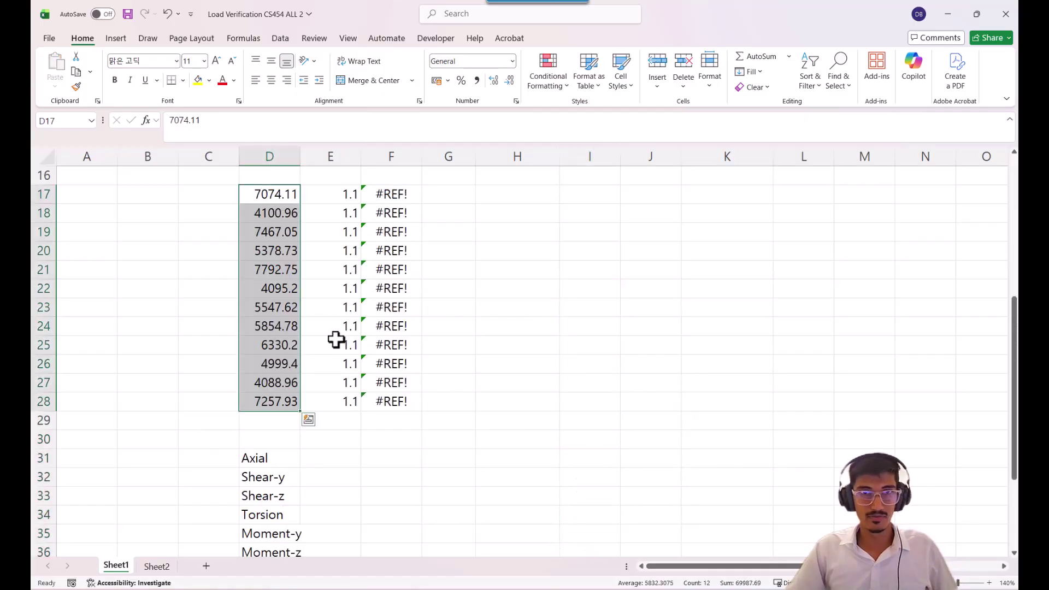
Step: Move the component labels from D31:D42 to C17:C28, beside the moment values
scroll(328, 360, down, 1)
drag(262, 408, 270, 531)
key(ctrl+x)
scroll(266, 413, up, 1)
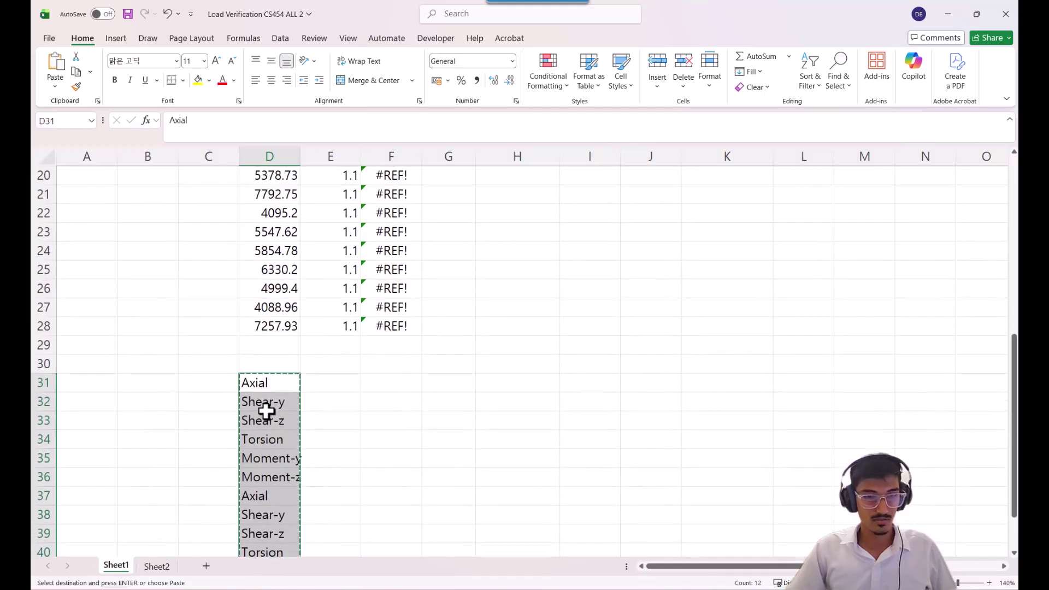
scroll(234, 229, up, 2)
click(219, 239)
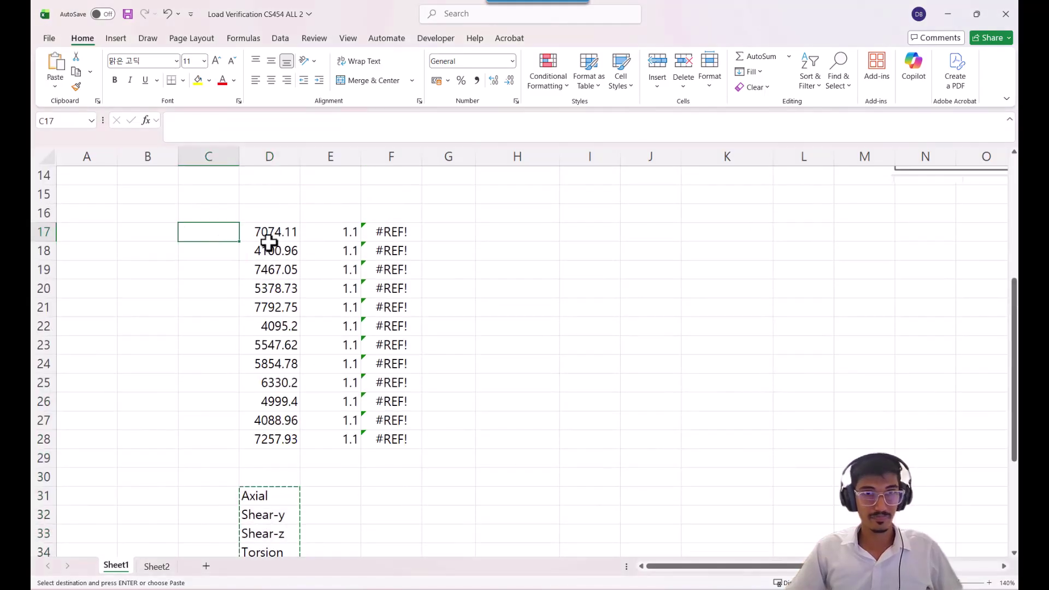
key(ctrl+v)
Step: Replace the broken formula in F17 with =D17*E17
click(388, 232)
click(298, 131)
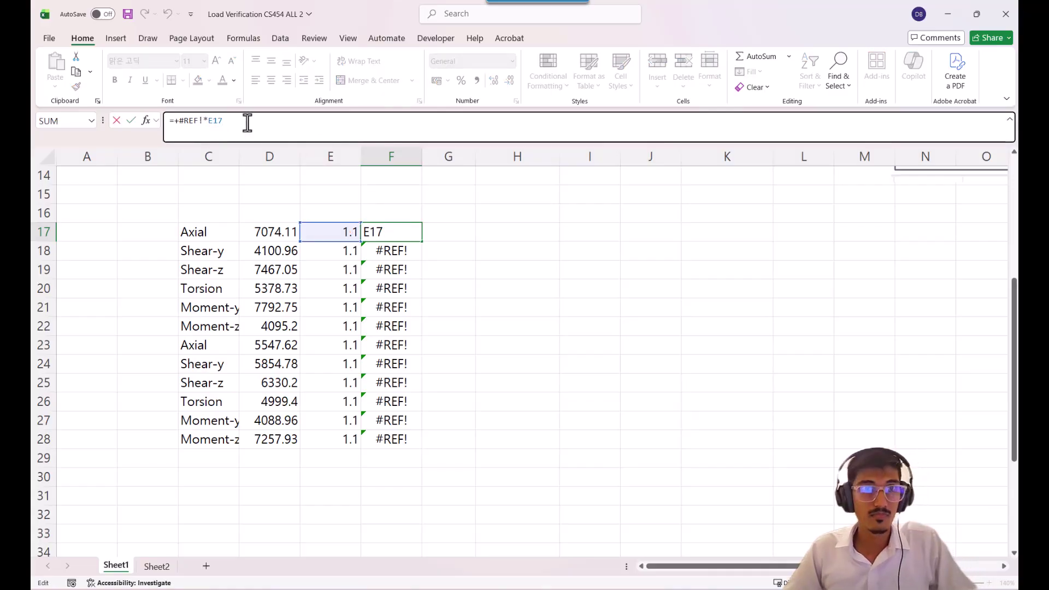
key(BackSpace)
key(BackSpace)
key(BackSpace)
key(BackSpace)
key(BackSpace)
key(BackSpace)
key(BackSpace)
key(BackSpace)
click(255, 233)
text(*)
click(313, 234)
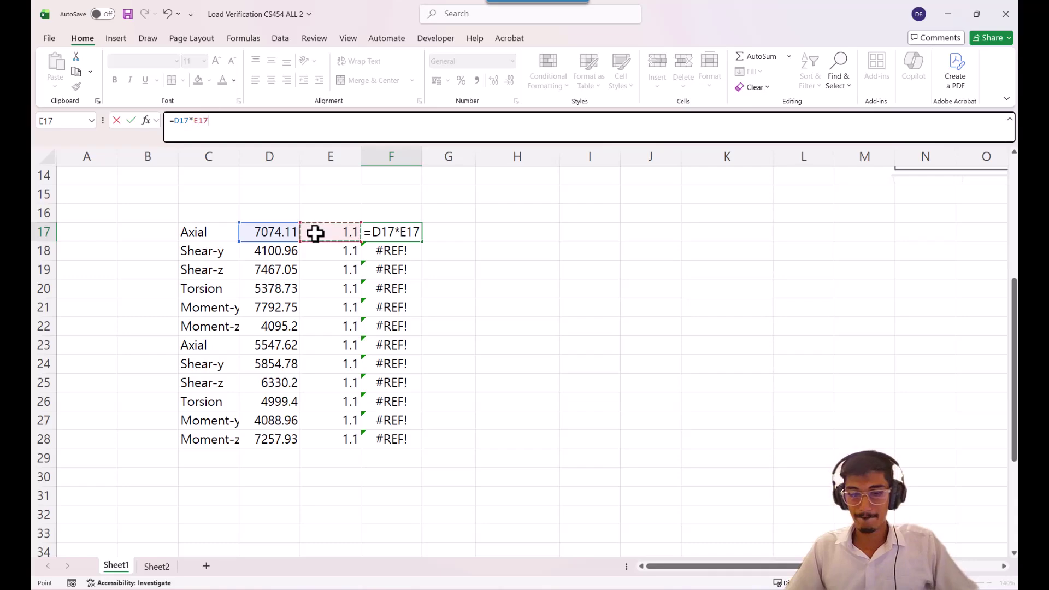
key(Return)
Step: Fill the F17 formula down through F28
click(408, 233)
drag(421, 241, 420, 448)
click(624, 270)
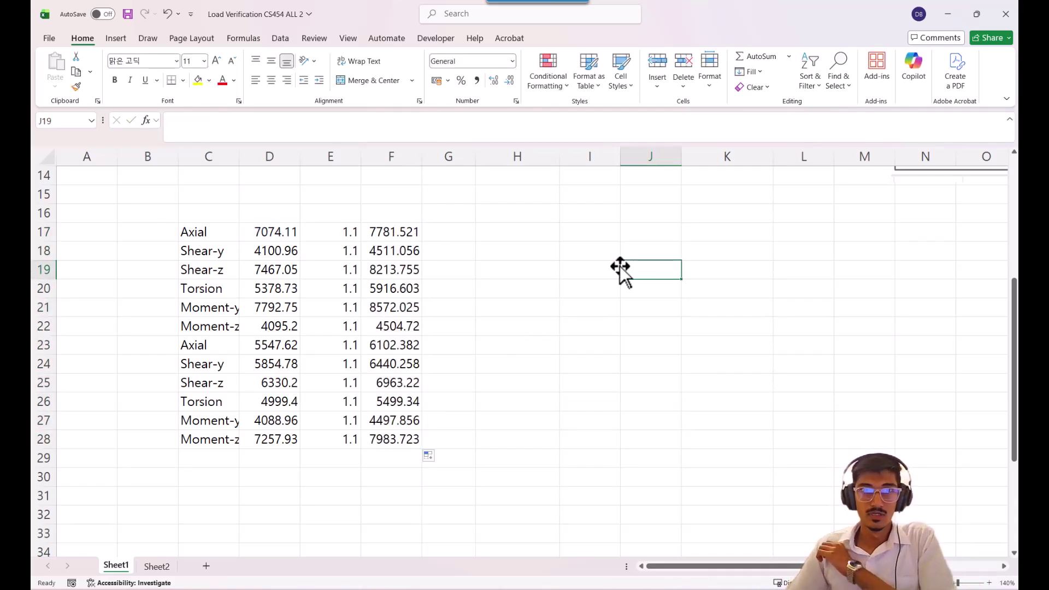
Step: Show the Flexural Reserve Factors table in MIDAS CIVIL NX and bring the Load Verification workbook over it in a smaller window for comparison
click(948, 14)
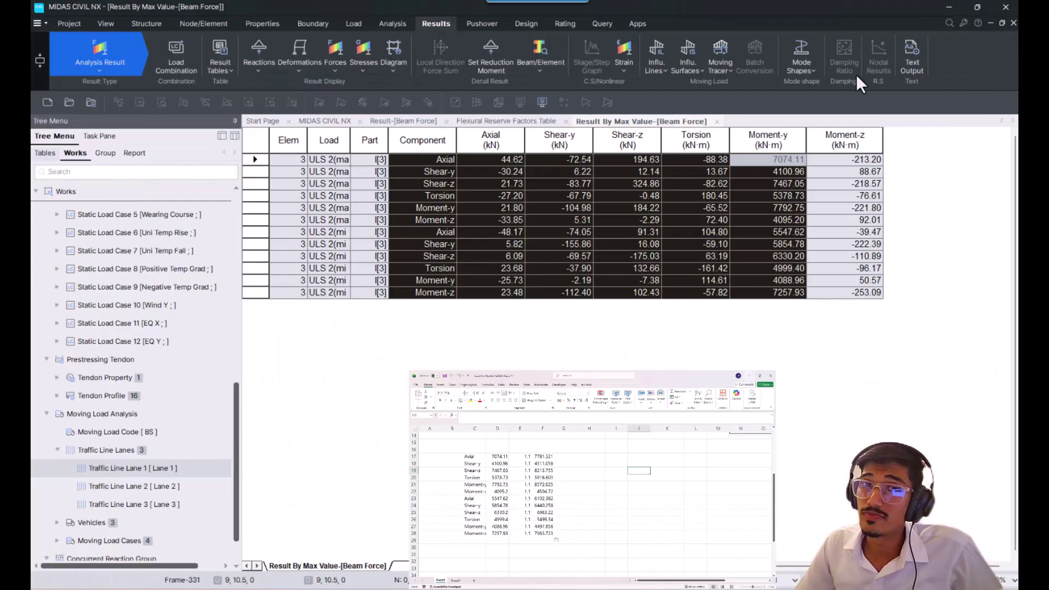
click(517, 121)
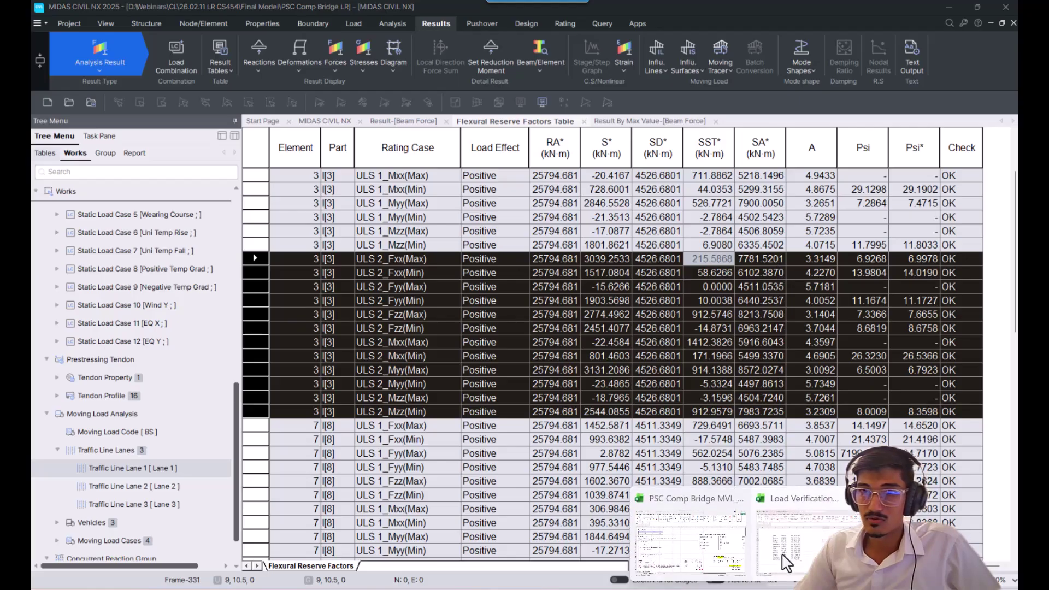
click(714, 540)
click(977, 13)
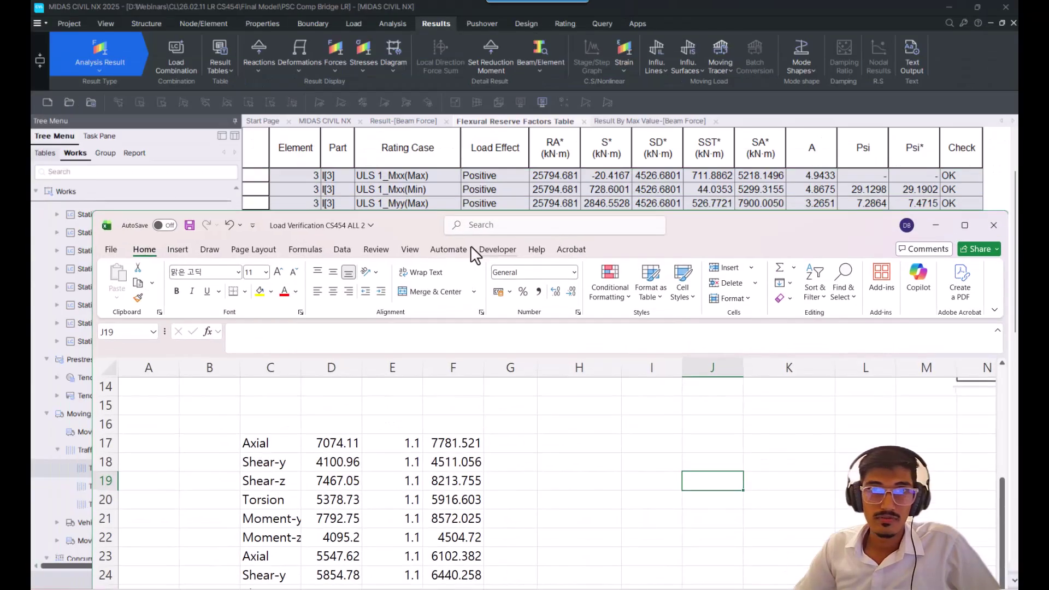
Step: Narrow the Load Verification workbook window and place it beside the Flexural Reserve Factors table so column F and the SA* column show together
drag(745, 228, 703, 129)
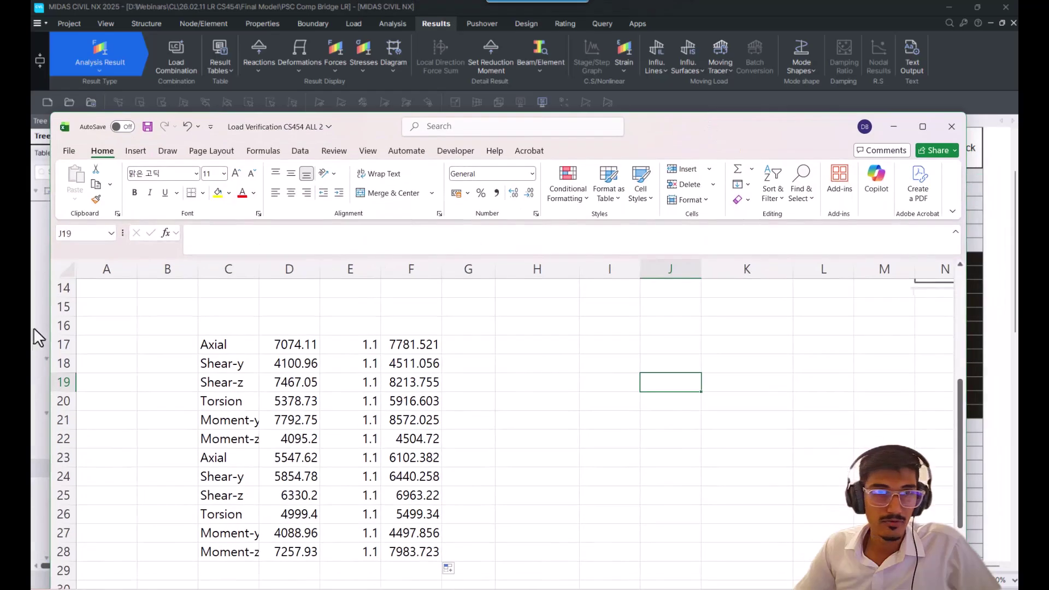
drag(49, 315, 563, 317)
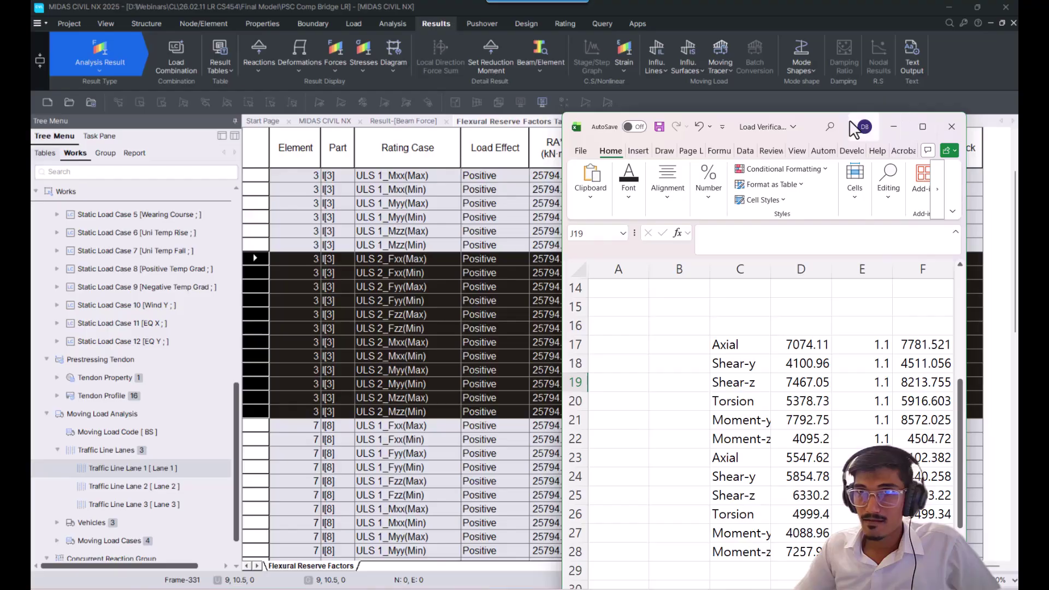
drag(811, 128, 321, 61)
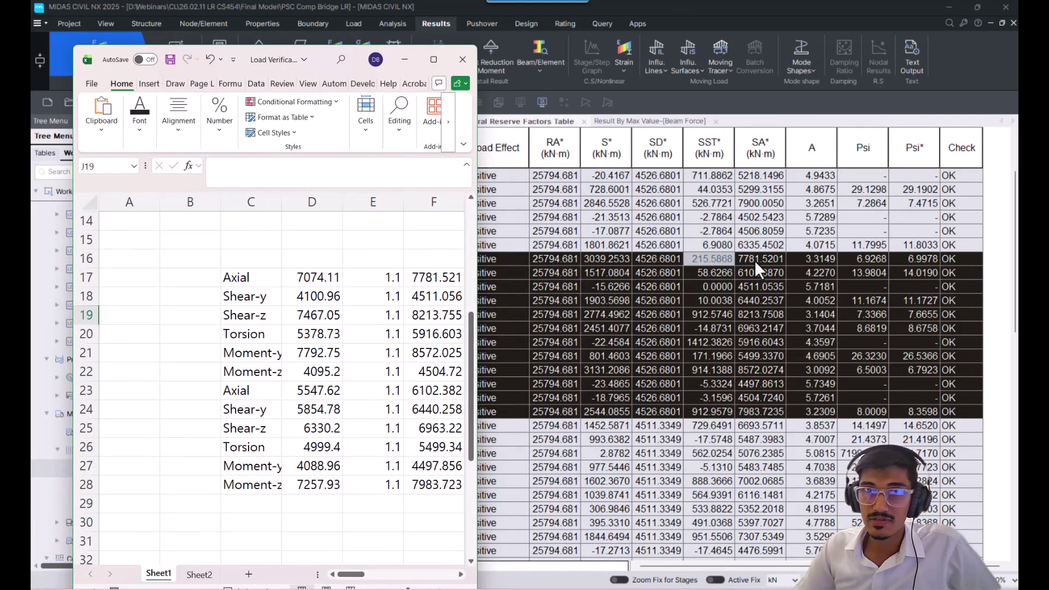
click(460, 574)
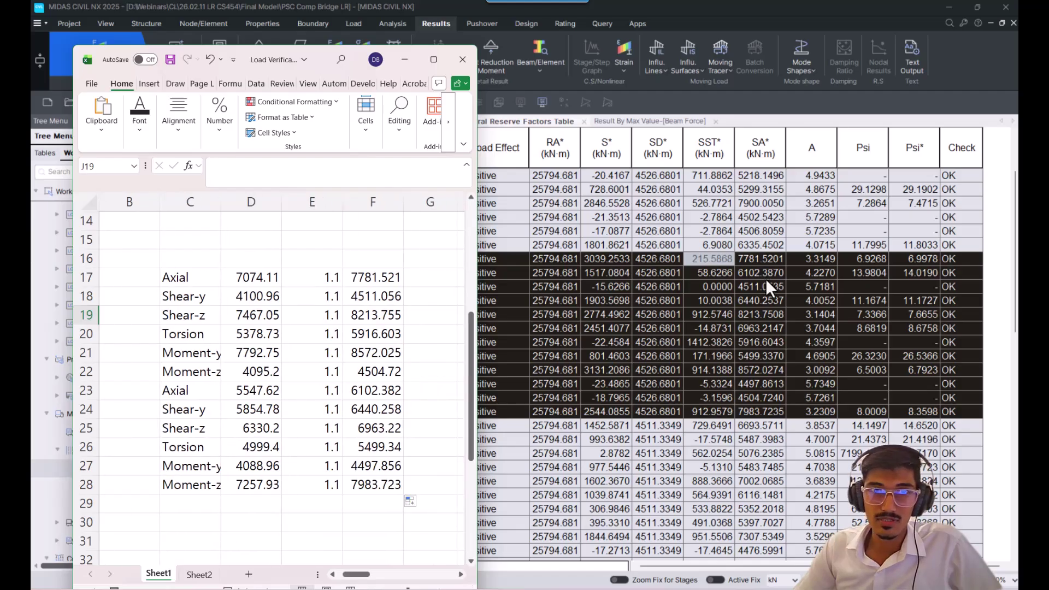
Step: Compare the factored moments in column F with element 3's ULS 2 SA* values, and review the source Moment-y values in MIDAS CIVIL NX
click(384, 390)
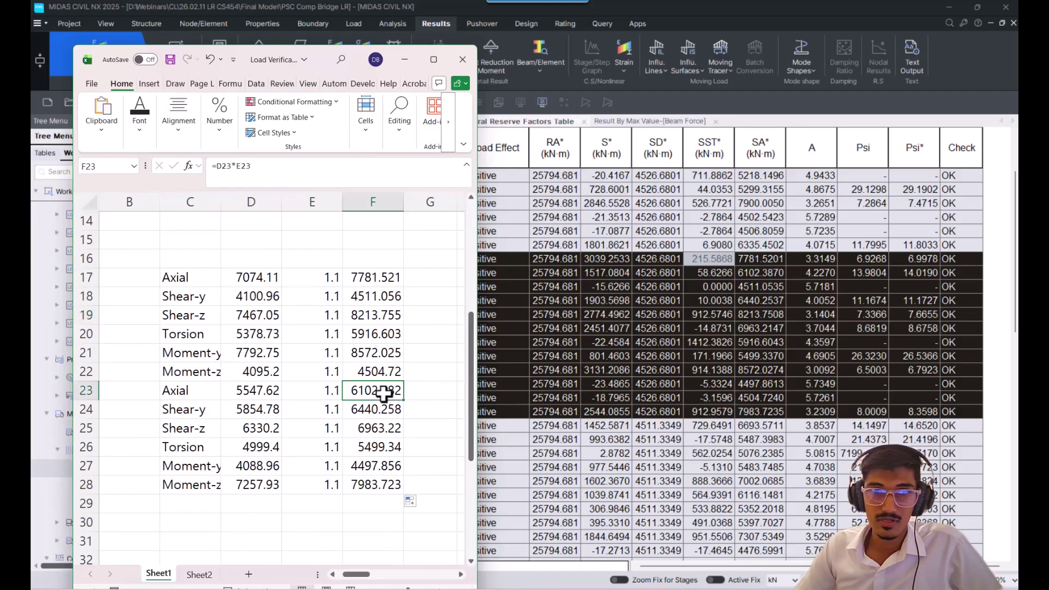
click(390, 277)
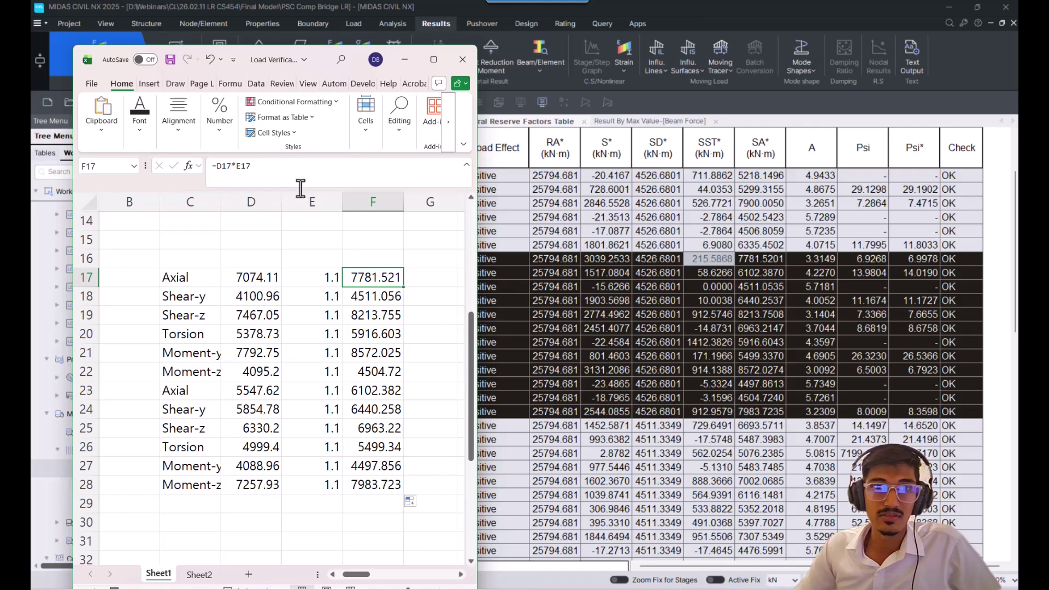
ctrl+click(366, 397)
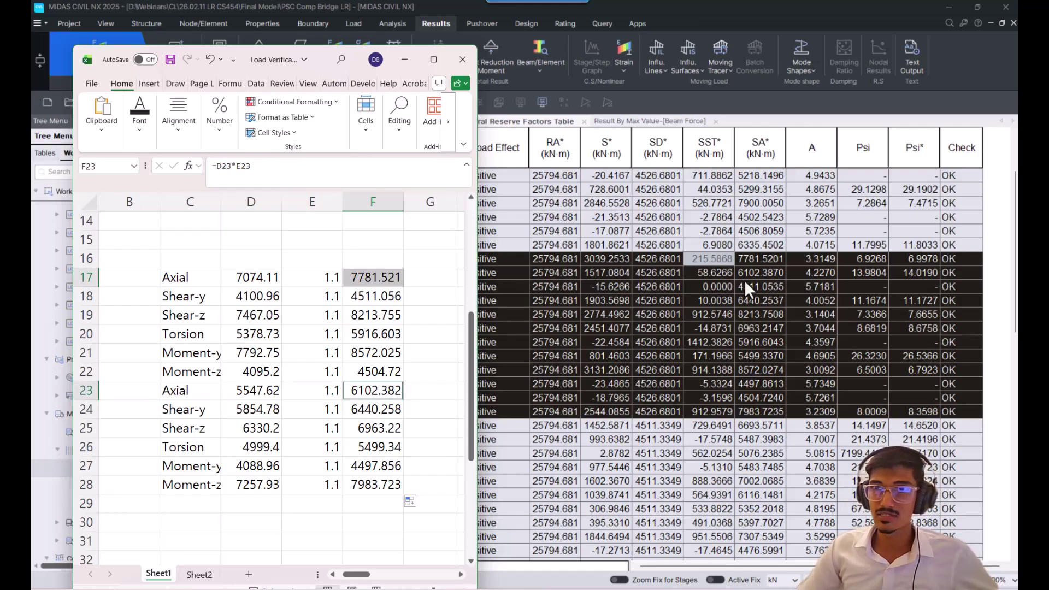
drag(759, 257, 768, 413)
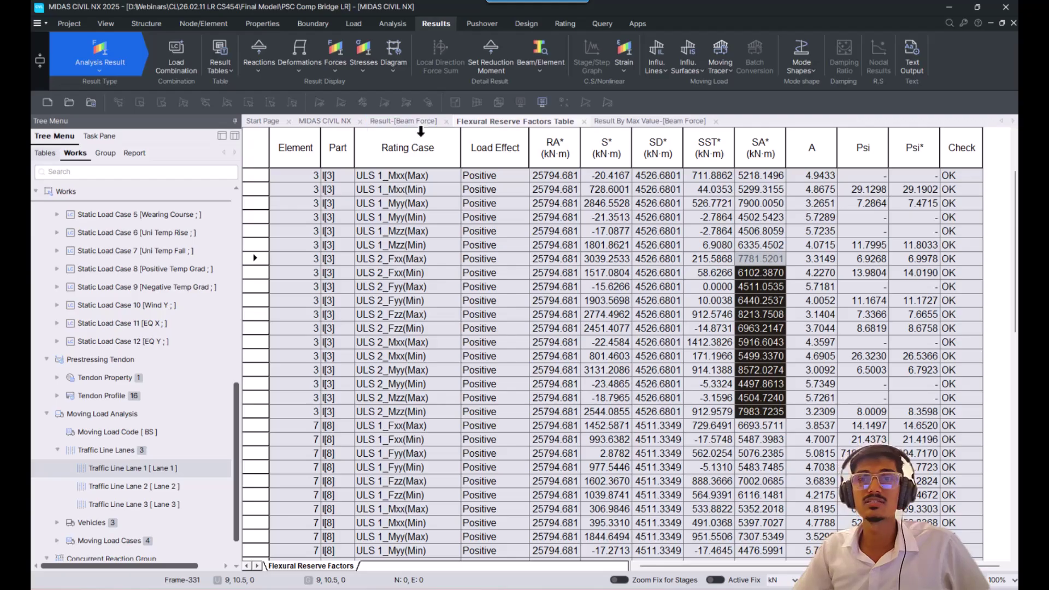
click(638, 121)
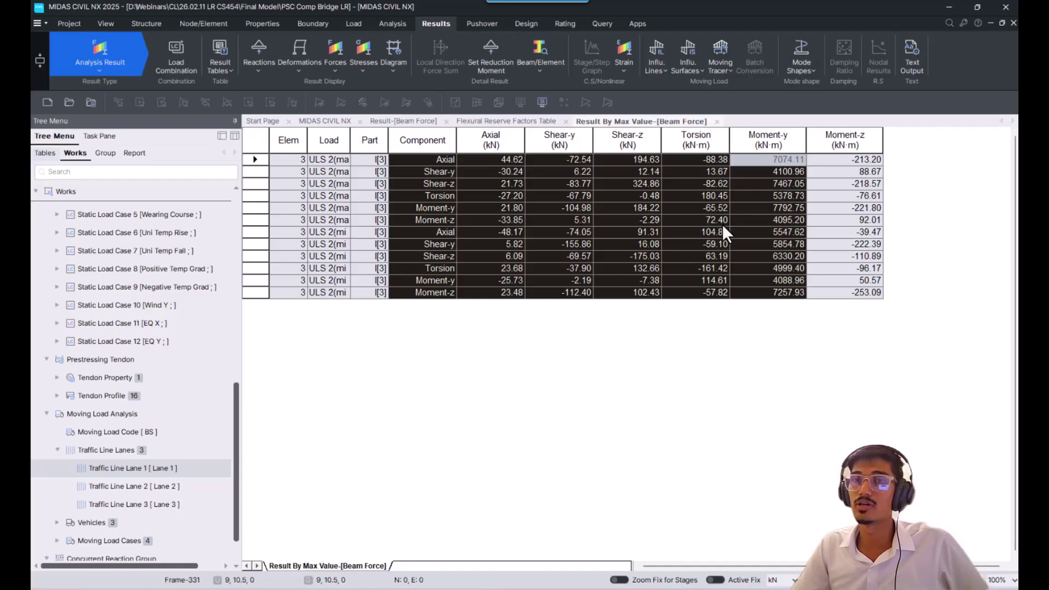
drag(790, 162, 787, 280)
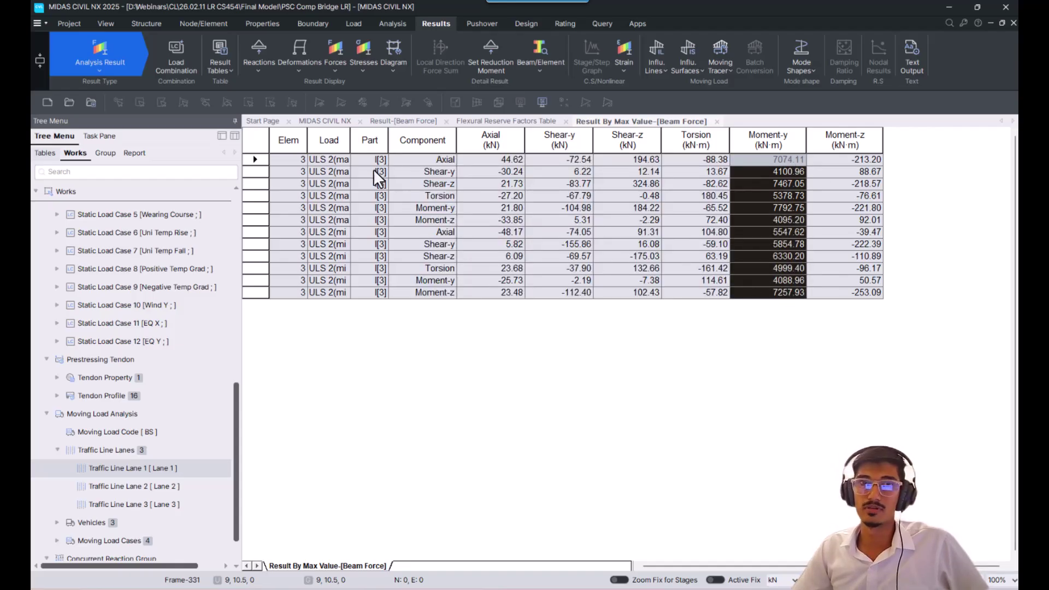
Step: Open the Shear Reserve Factors table for elements 3, 7 and 51 at part i only, with rating cases ULS 1 and ULS 2
click(328, 121)
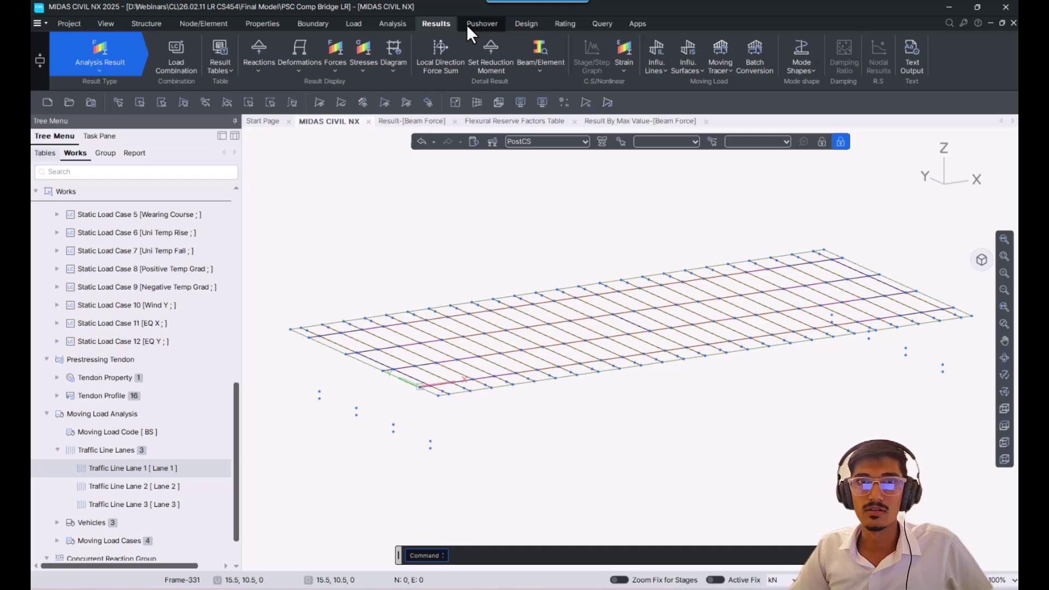
click(521, 24)
click(564, 24)
click(556, 62)
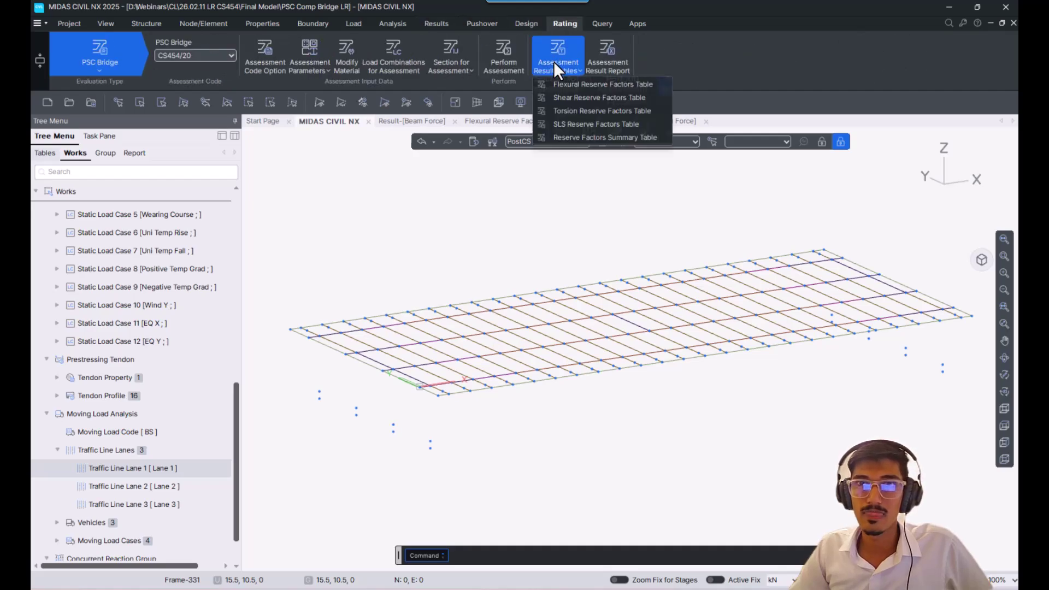
click(572, 96)
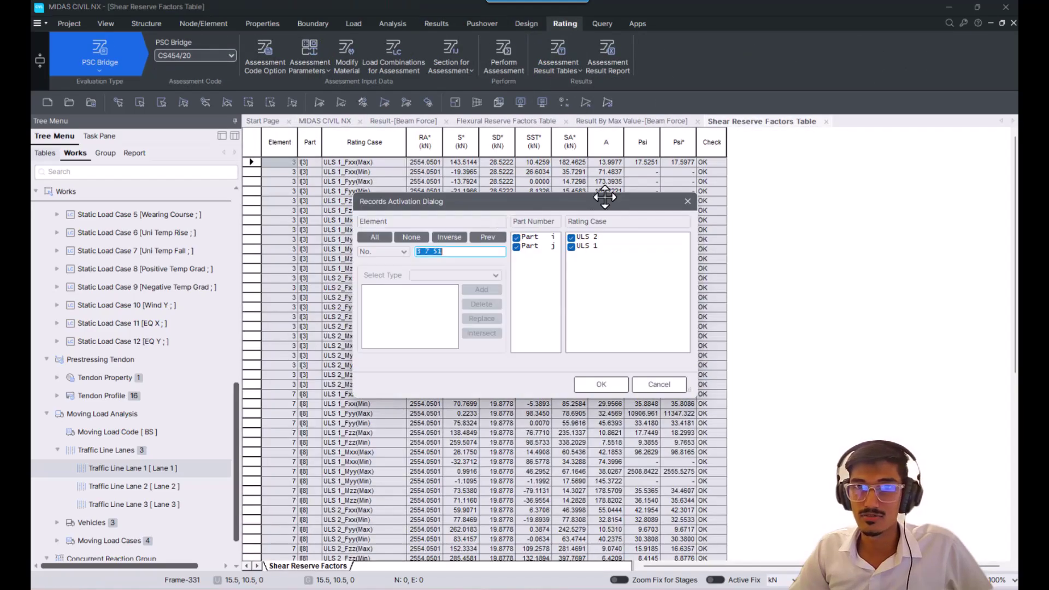
click(516, 247)
click(599, 385)
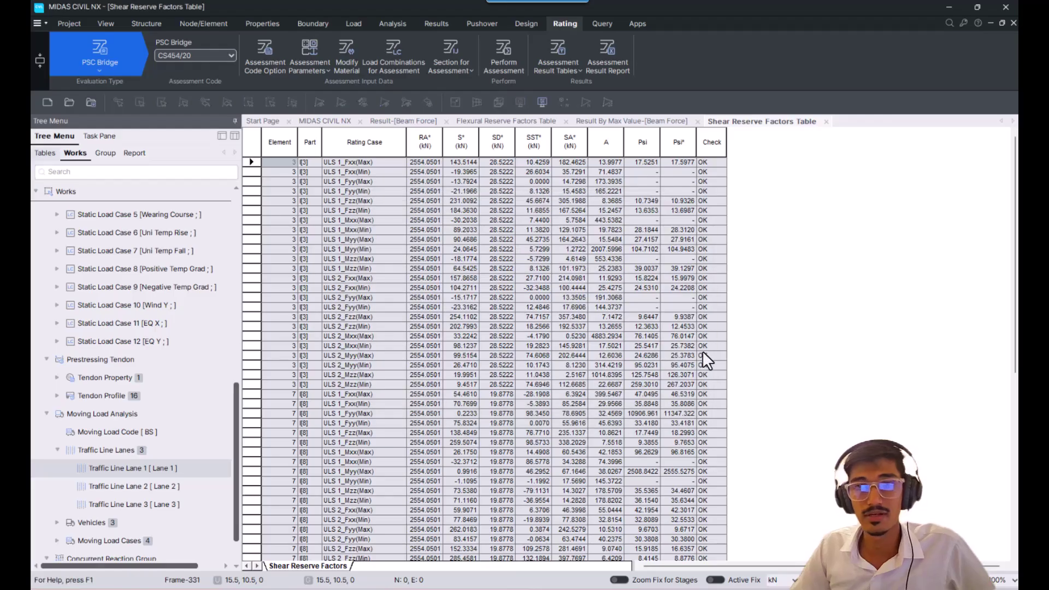
Step: Enlarge the Shear Reserve Factors table and review the rows of elements 3, 7 and 51
ctrl+scroll(722, 343, up, 2)
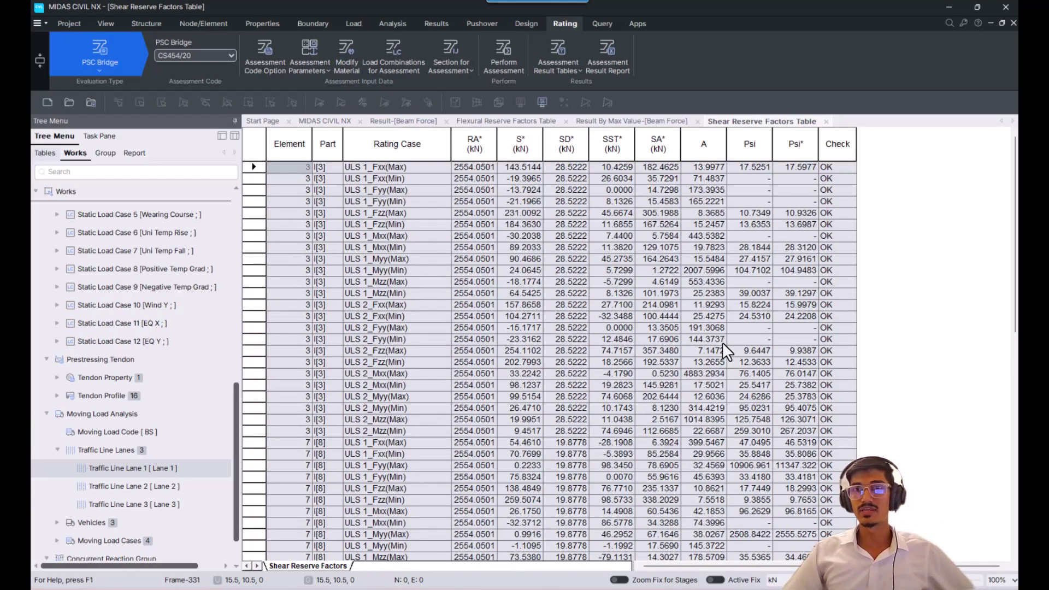
scroll(635, 384, down, 5)
scroll(634, 384, up, 5)
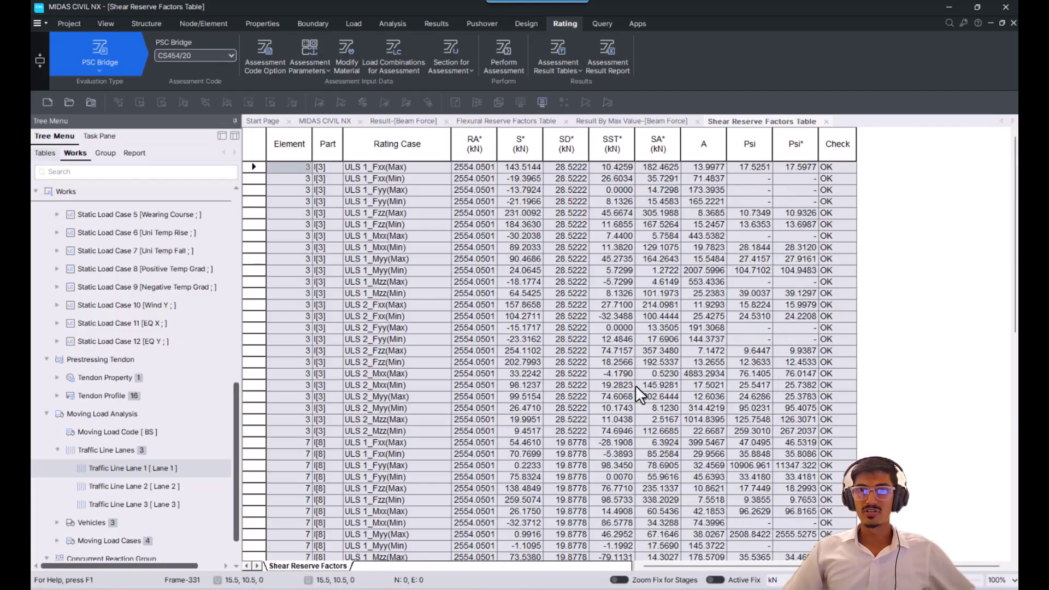
scroll(635, 385, down, 13)
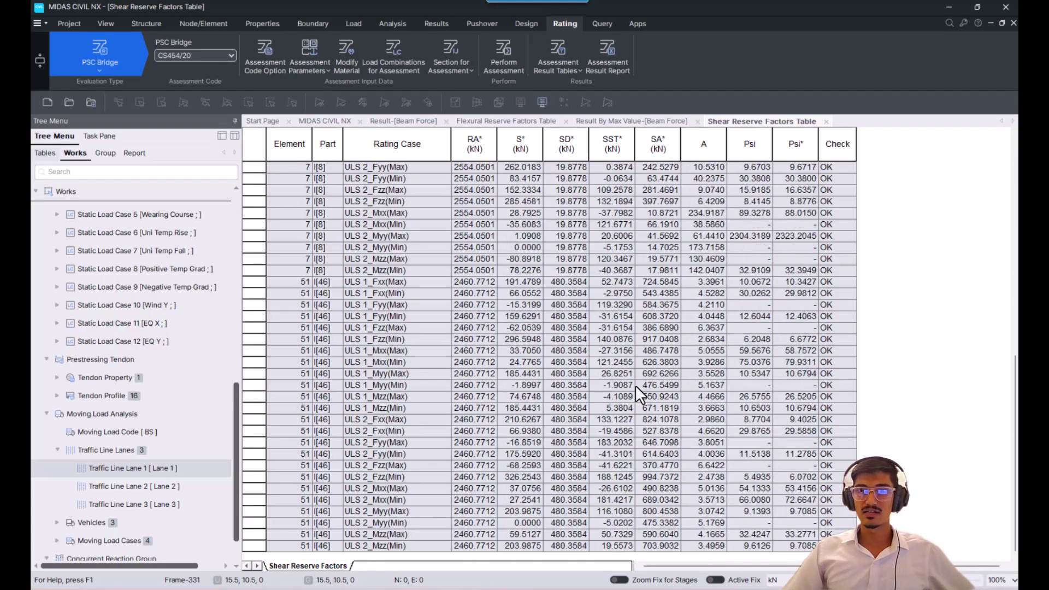
scroll(635, 385, up, 4)
scroll(634, 384, up, 9)
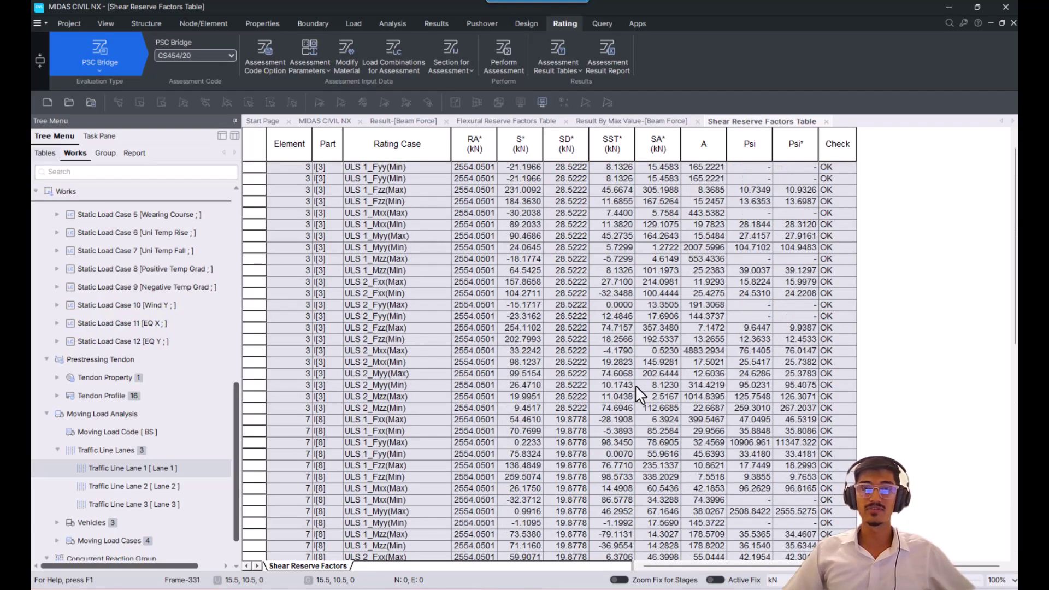
scroll(639, 385, down, 13)
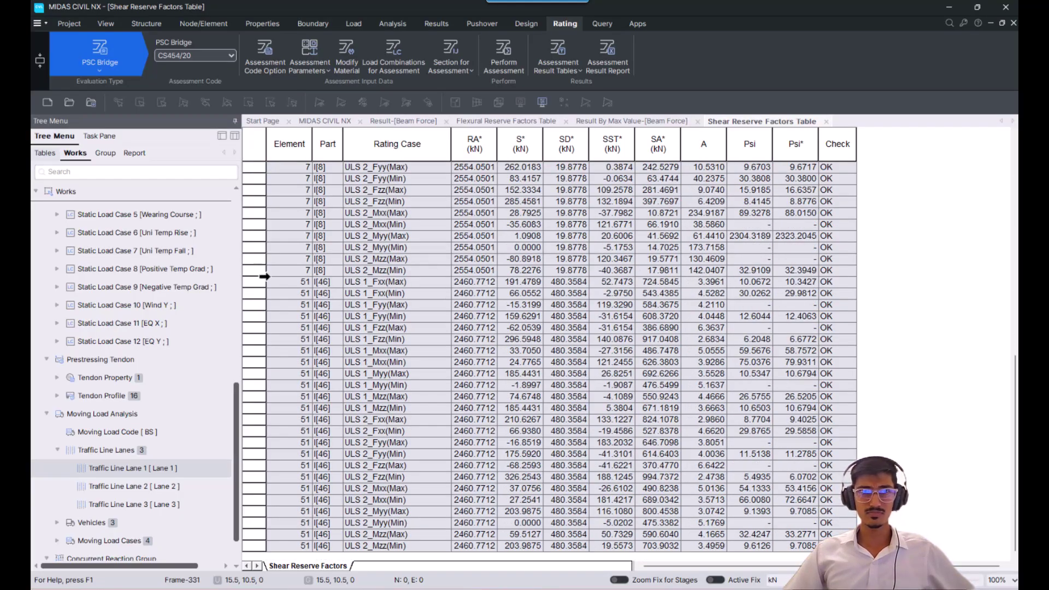
Step: Highlight element 51's shear results and examine the reserve factor A values of elements 51 and 7
drag(257, 278, 307, 540)
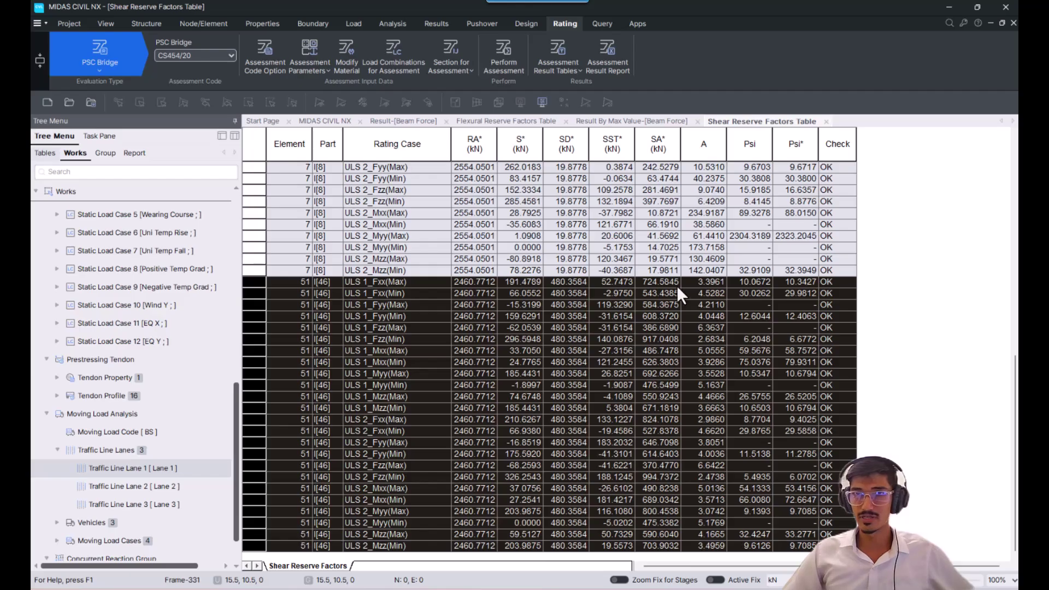
drag(702, 278, 726, 545)
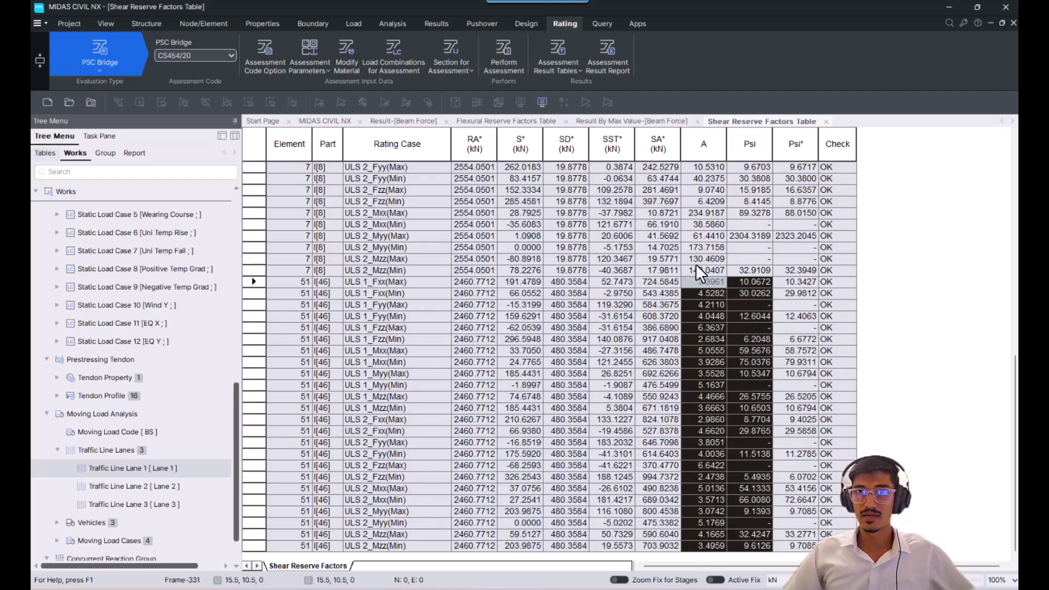
scroll(696, 265, up, 3)
drag(697, 169, 714, 366)
scroll(715, 366, up, 7)
scroll(713, 365, up, 2)
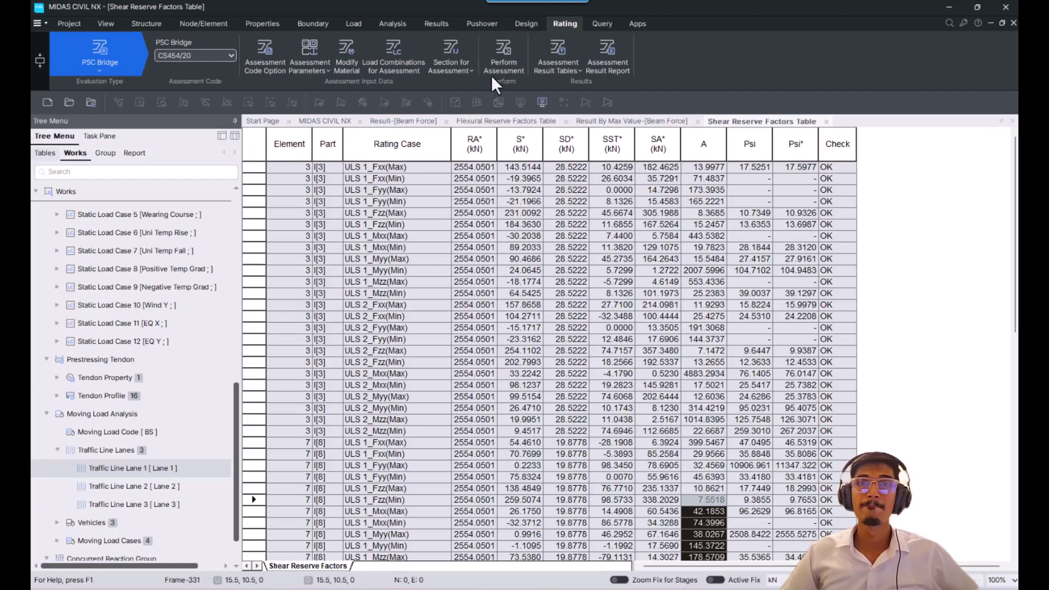
Step: Open the Torsion Reserve Factors table for elements 3, 7 and 51 at part i only, with rating cases ULS 1 and ULS 2
click(567, 60)
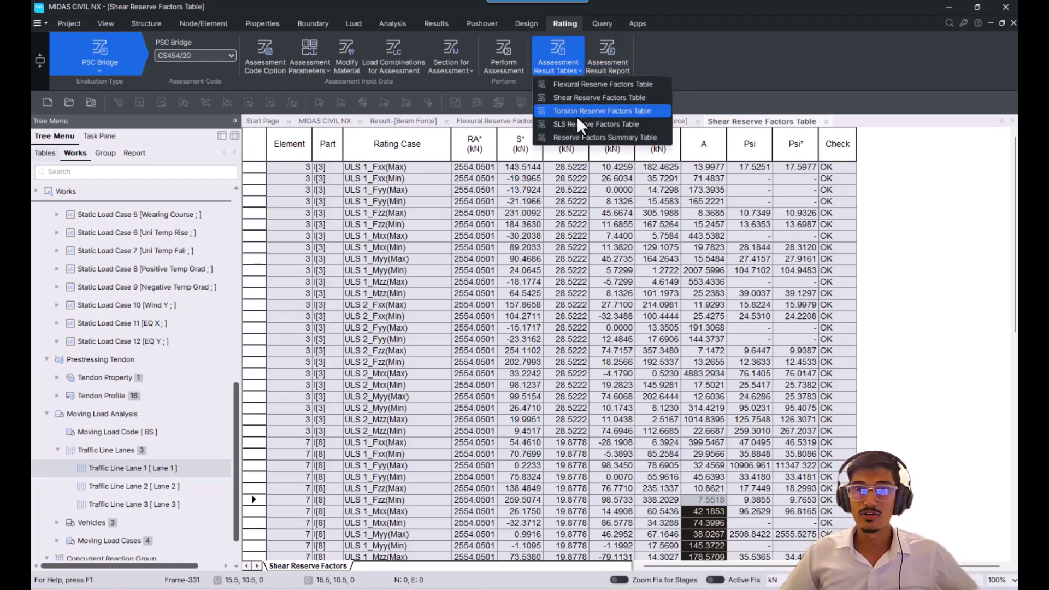
click(576, 115)
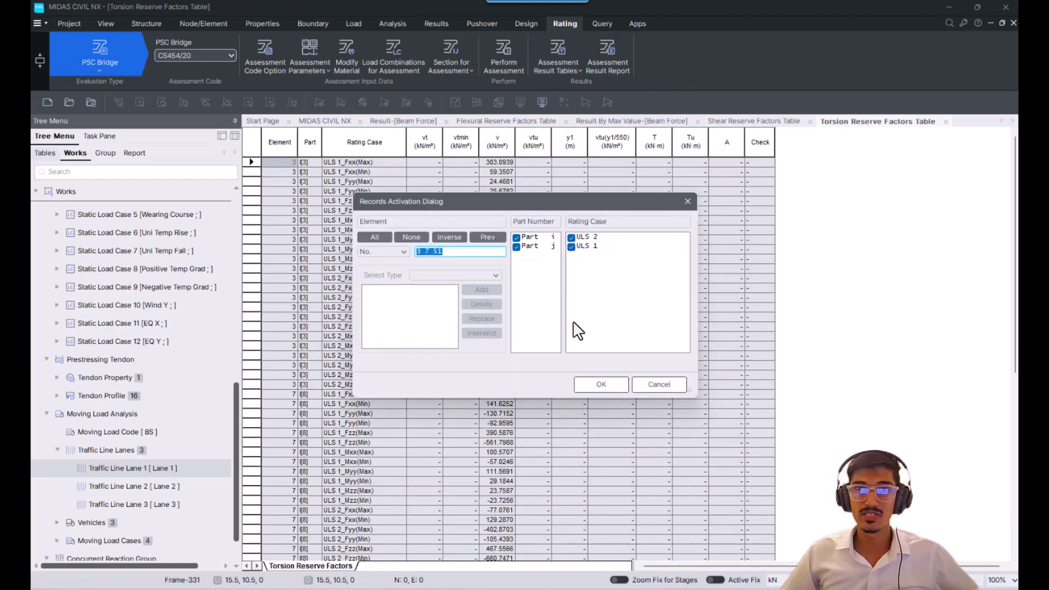
click(518, 250)
click(600, 384)
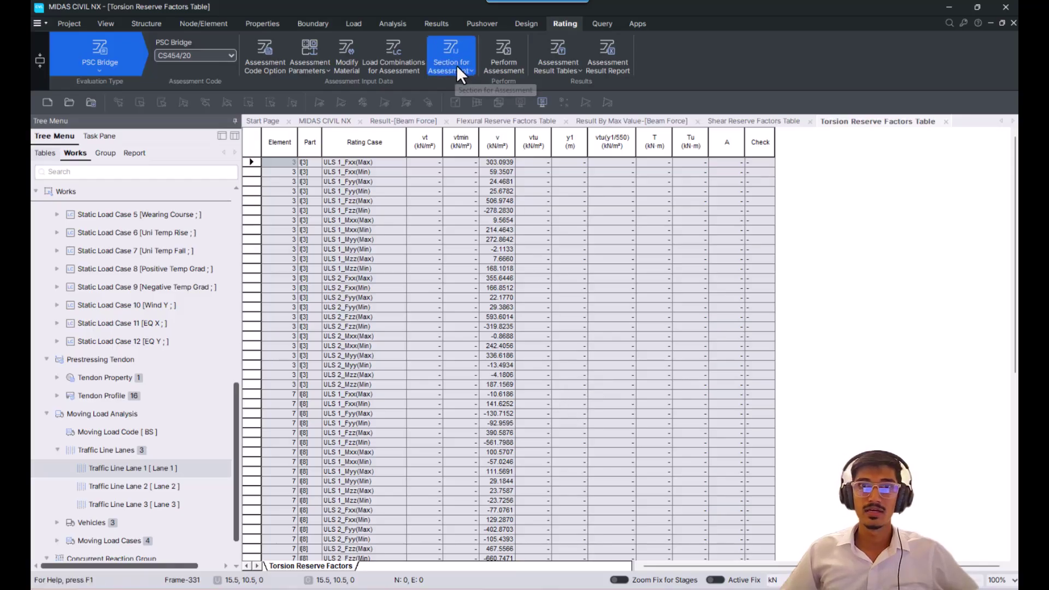
Step: Open the SLS Reserve Factors table for elements 3, 7 and 51 at part i, with SLS 1 and SLS 2, positive and negative effects, and enlarge it
click(550, 67)
click(586, 120)
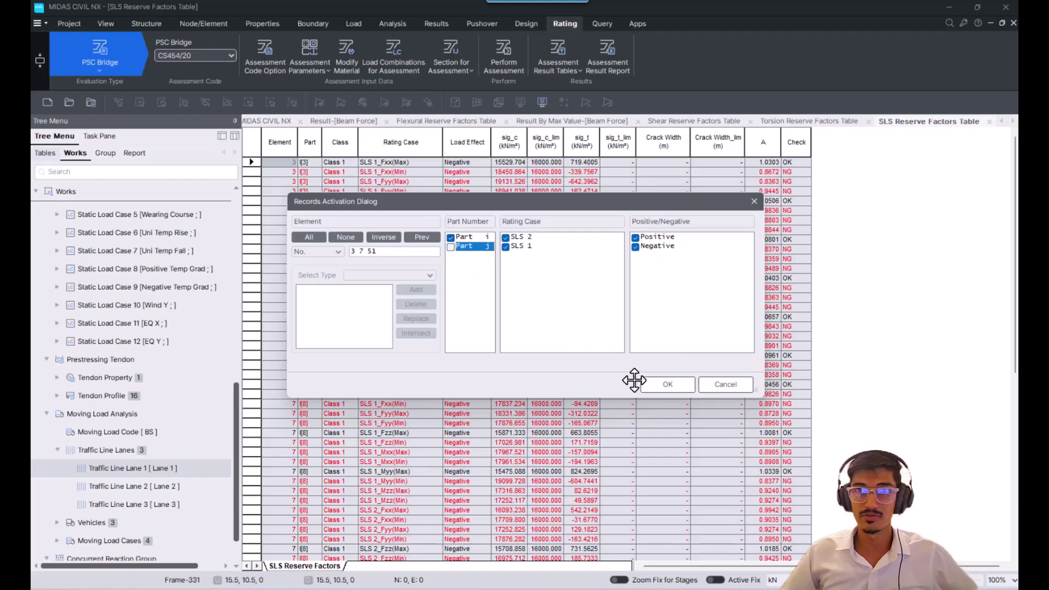
click(663, 384)
scroll(723, 410, down, 10)
scroll(752, 382, up, 10)
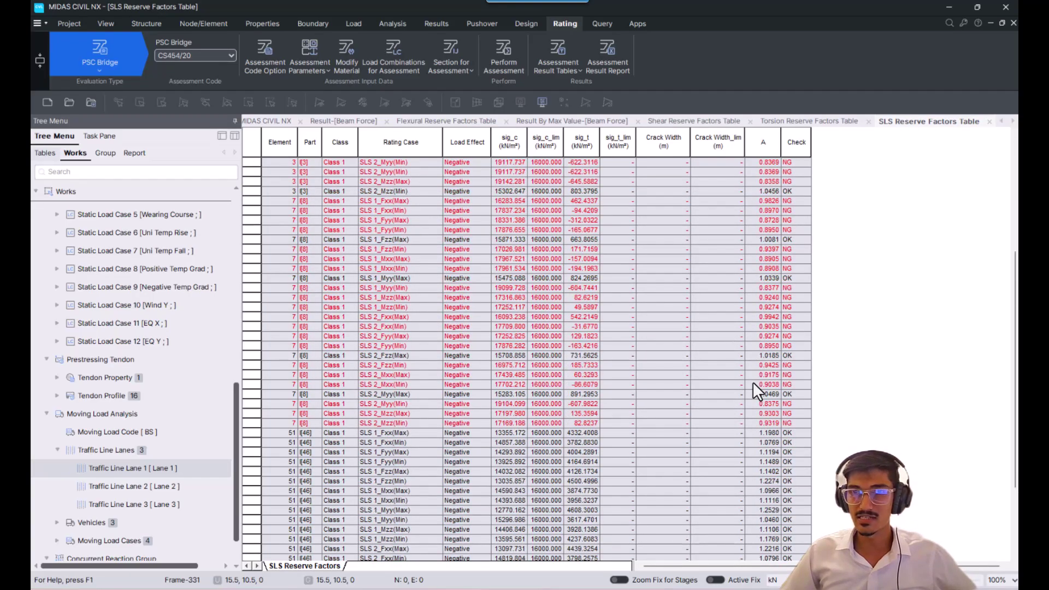
scroll(752, 381, up, 1)
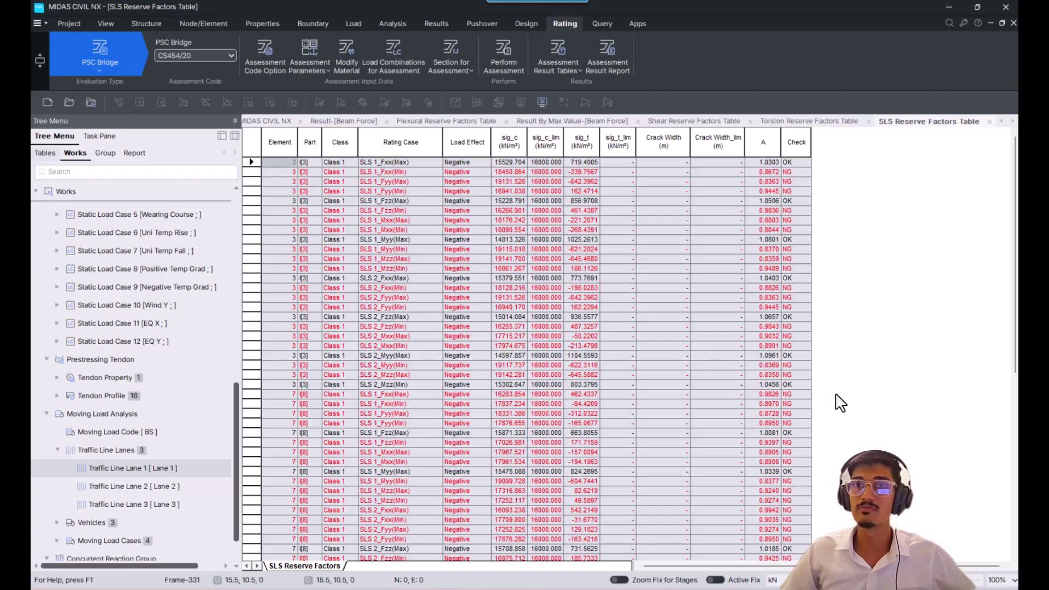
ctrl+scroll(835, 392, up, 2)
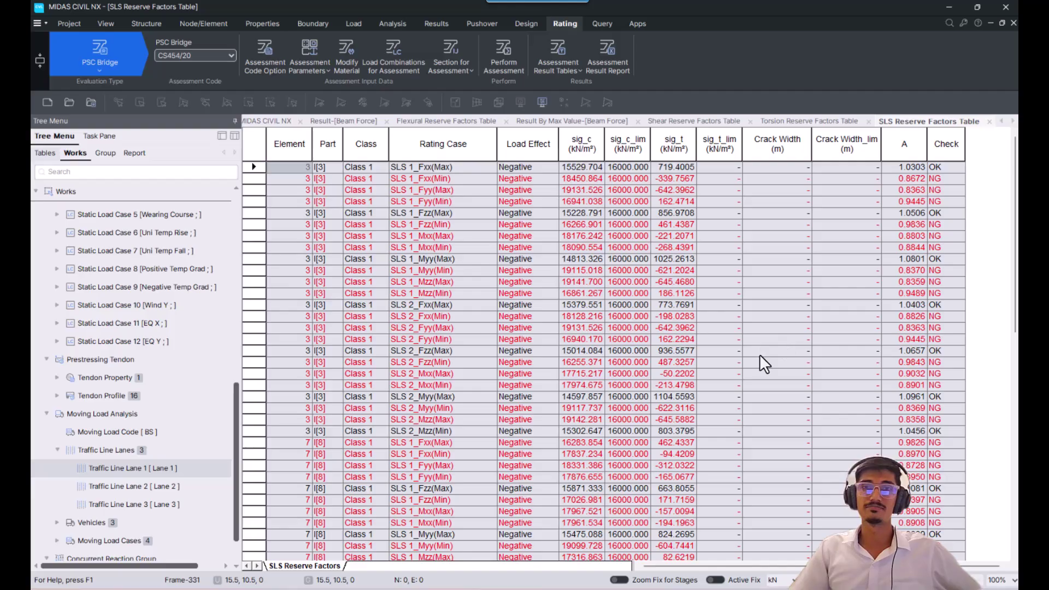
Step: Highlight the sig_c to sig_t stress columns and change the units to N and mm
drag(581, 144, 669, 147)
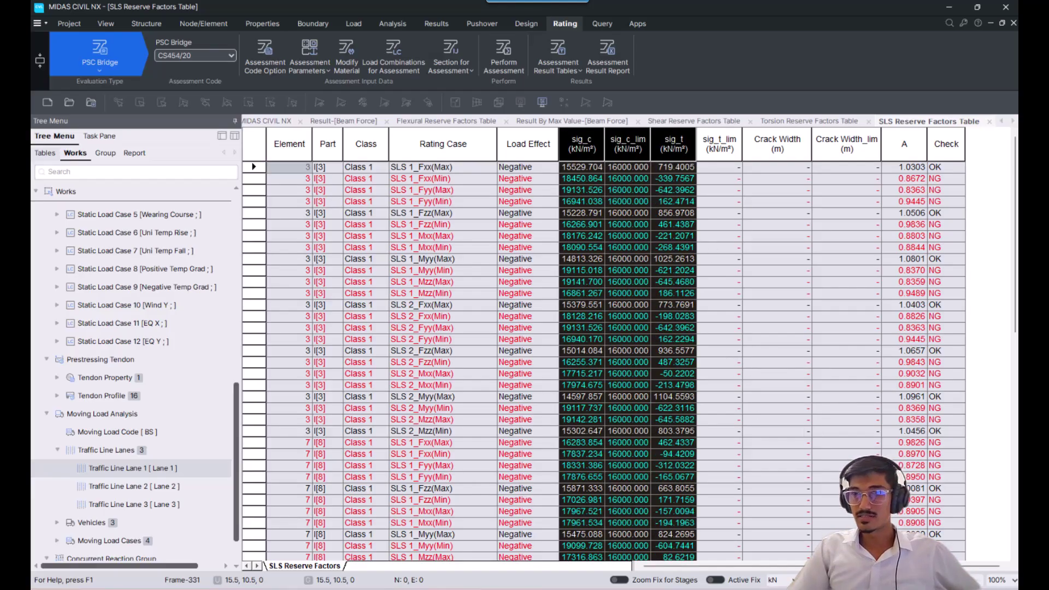
click(781, 579)
click(790, 534)
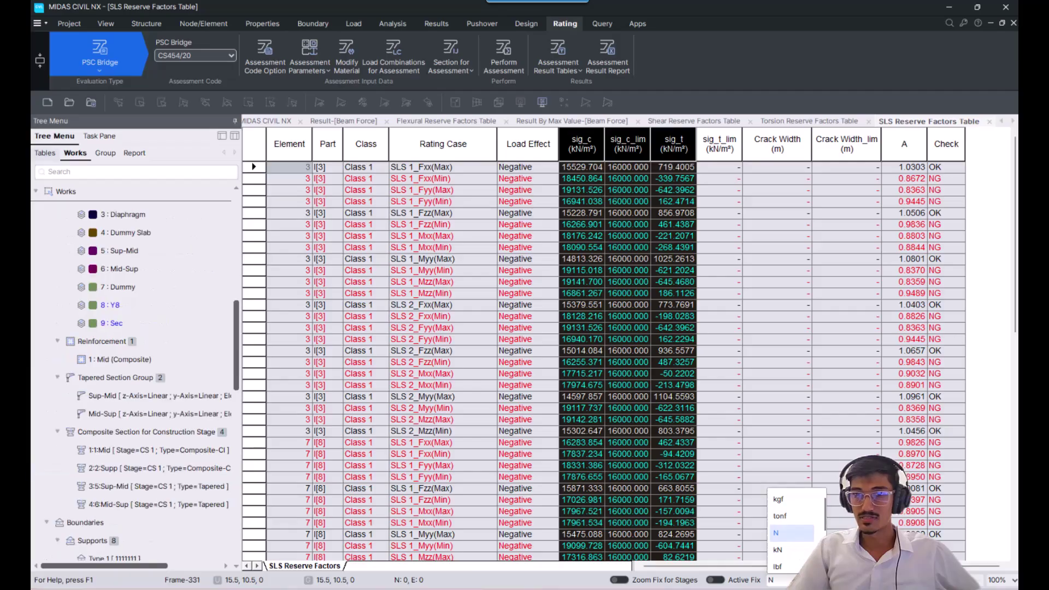
click(808, 579)
click(818, 495)
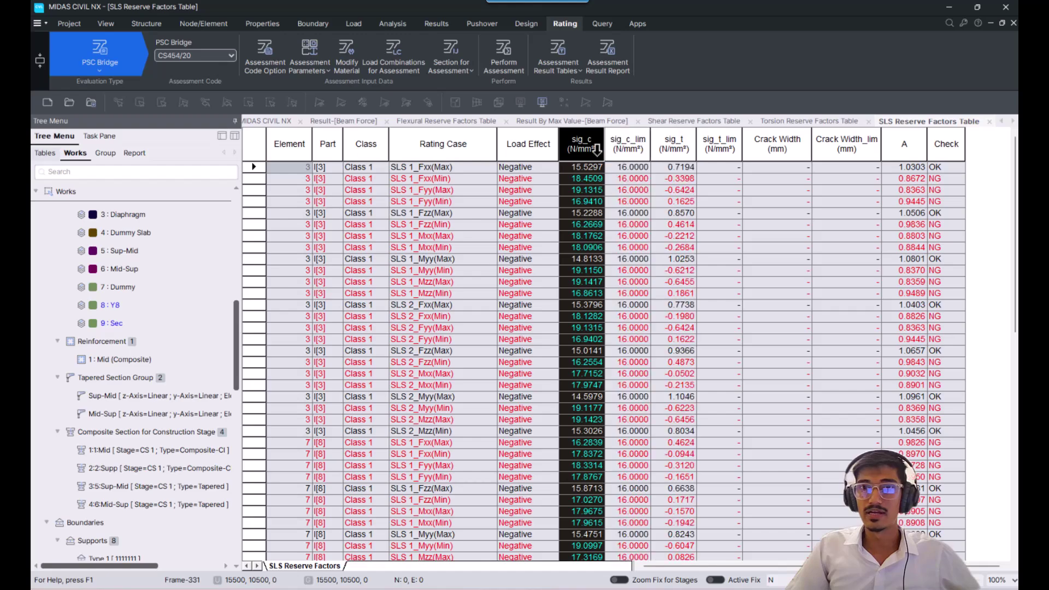
Step: Examine the sig_c compressive and sig_t tensile stresses across the SLS Reserve Factors table
click(595, 180)
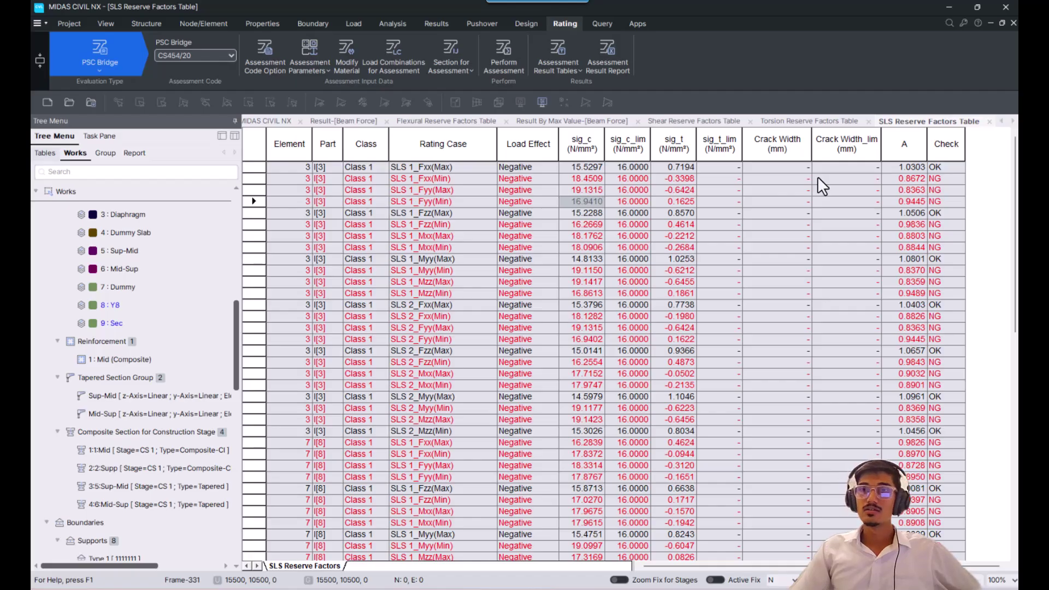
click(682, 154)
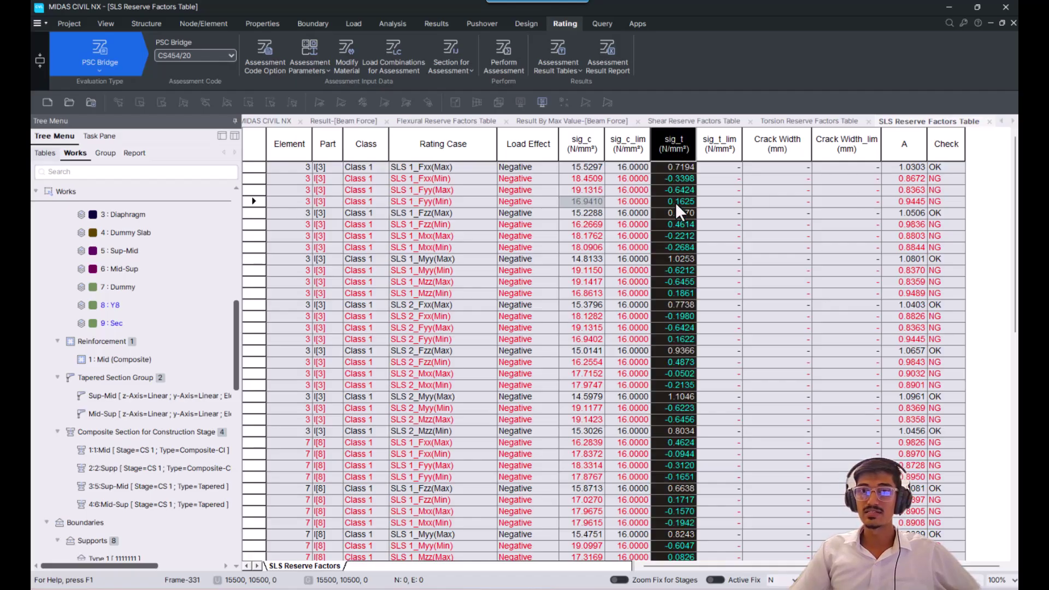
scroll(698, 409, down, 10)
scroll(697, 405, up, 10)
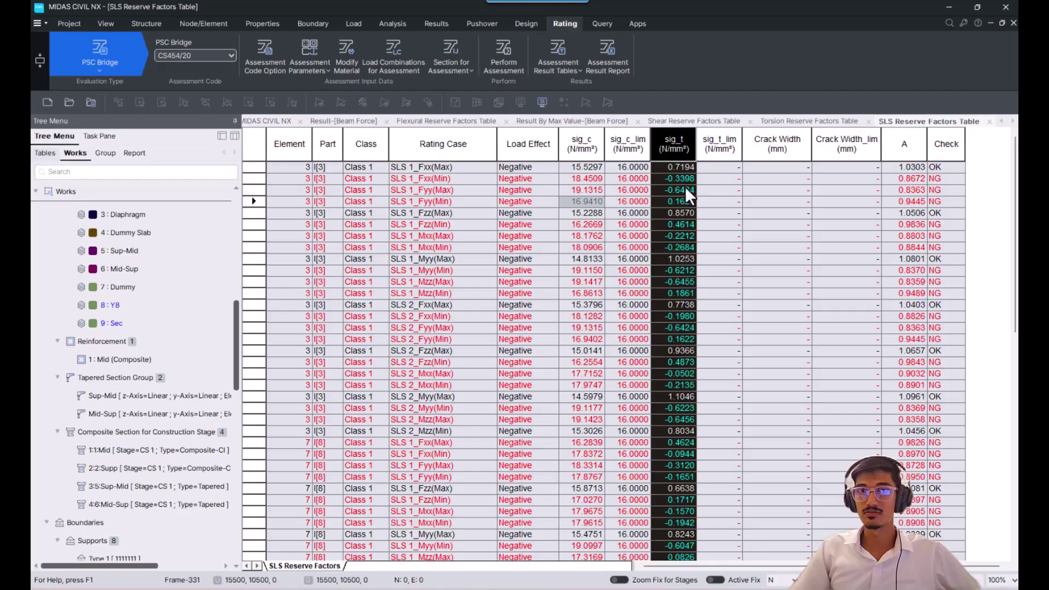
Step: Examine the sig_t stresses and the check results for elements 3, 7 and 51 in the SLS Reserve Factors table
drag(685, 187, 682, 179)
drag(681, 224, 680, 295)
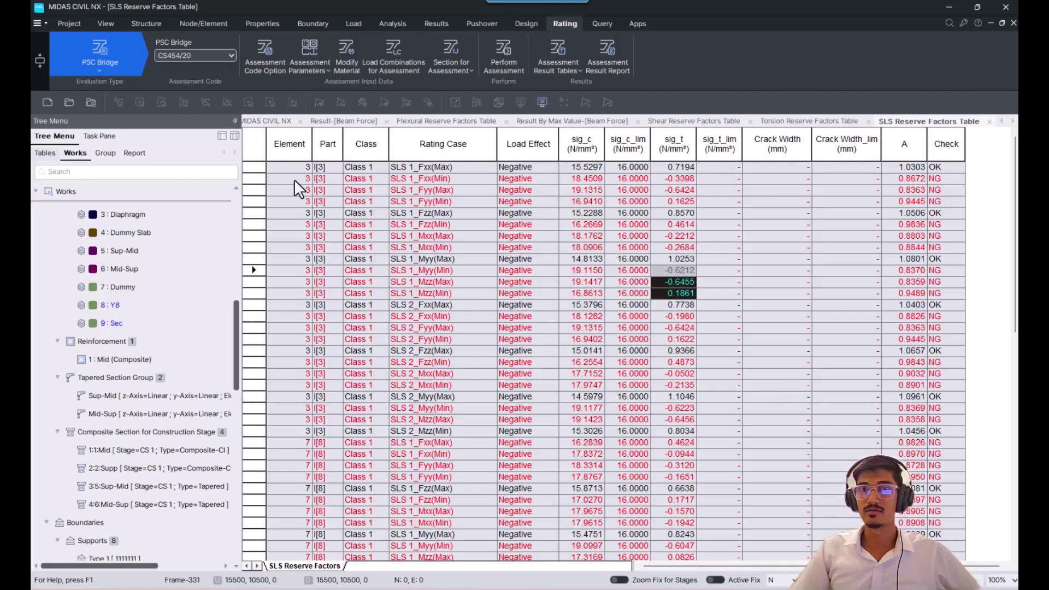
scroll(726, 388, down, 9)
scroll(731, 407, up, 7)
scroll(731, 408, down, 11)
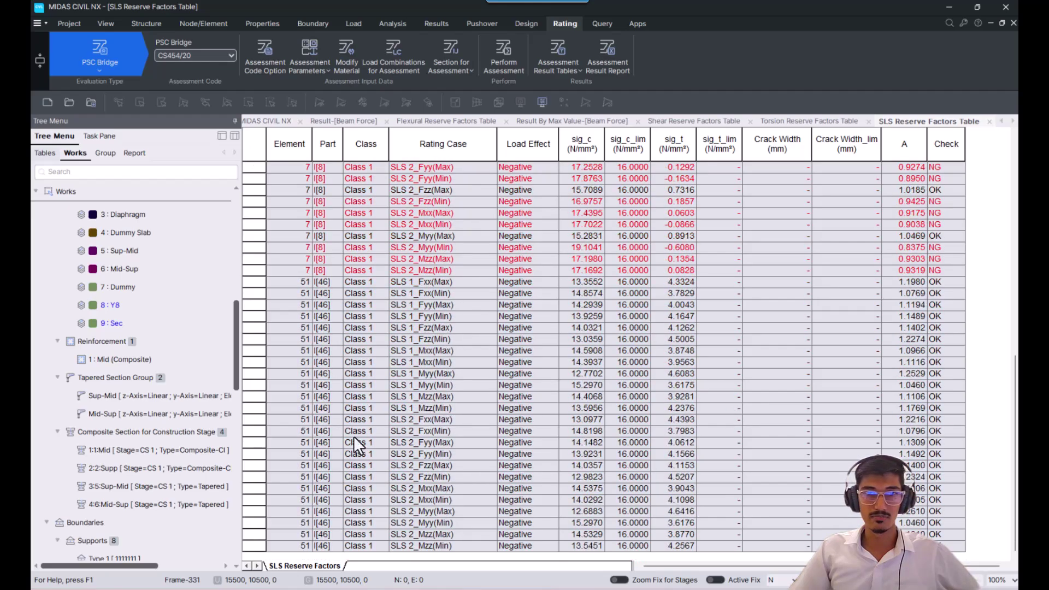
scroll(346, 470, up, 5)
scroll(346, 473, up, 7)
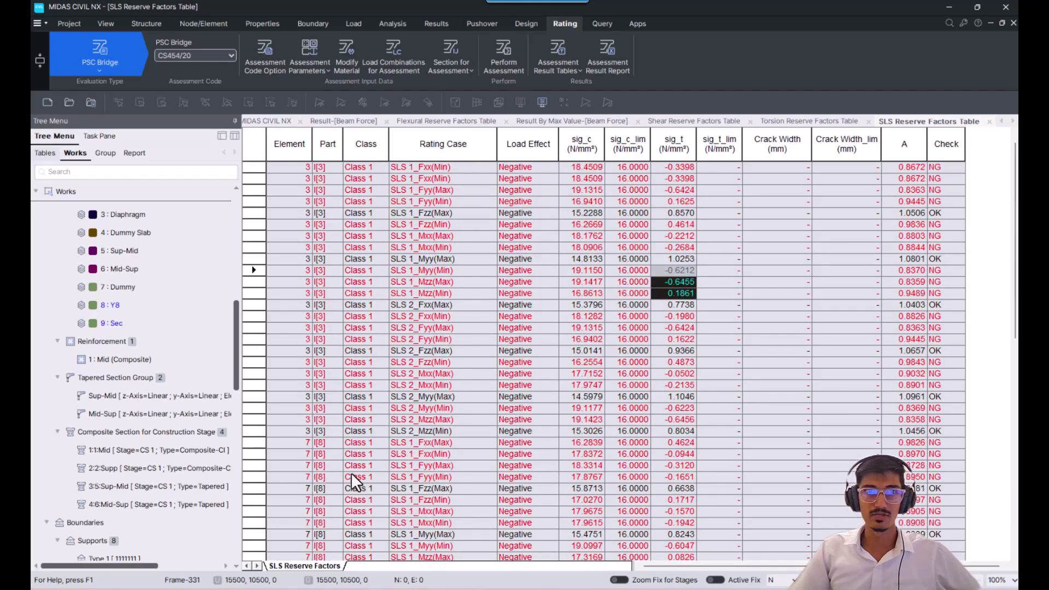
scroll(385, 408, up, 1)
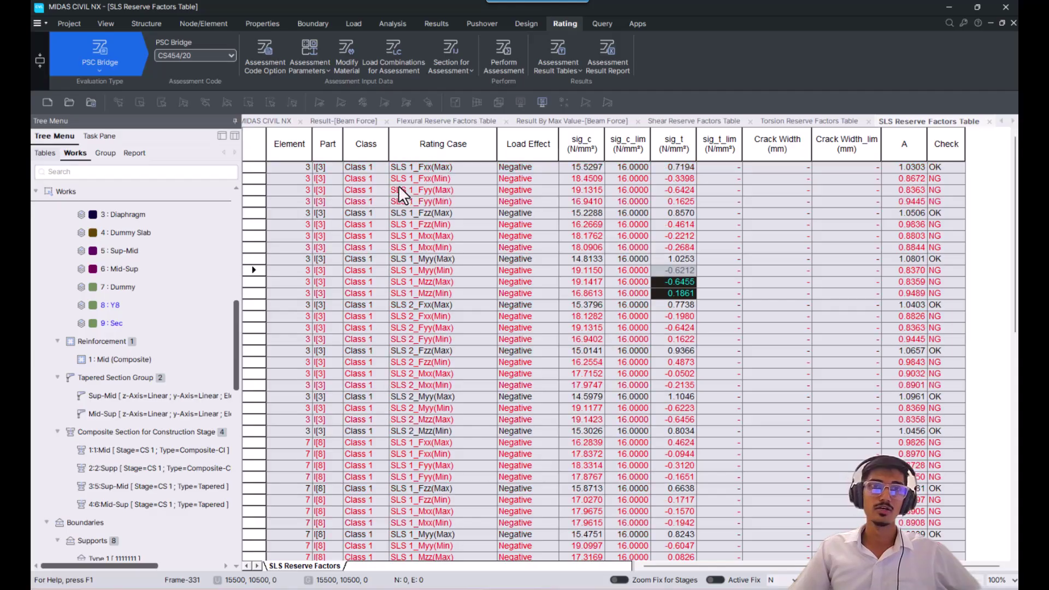
Step: Return to the model view, generate the Assessment Result Report and save it as the Excel file PSC Comp Bridge LR
click(271, 122)
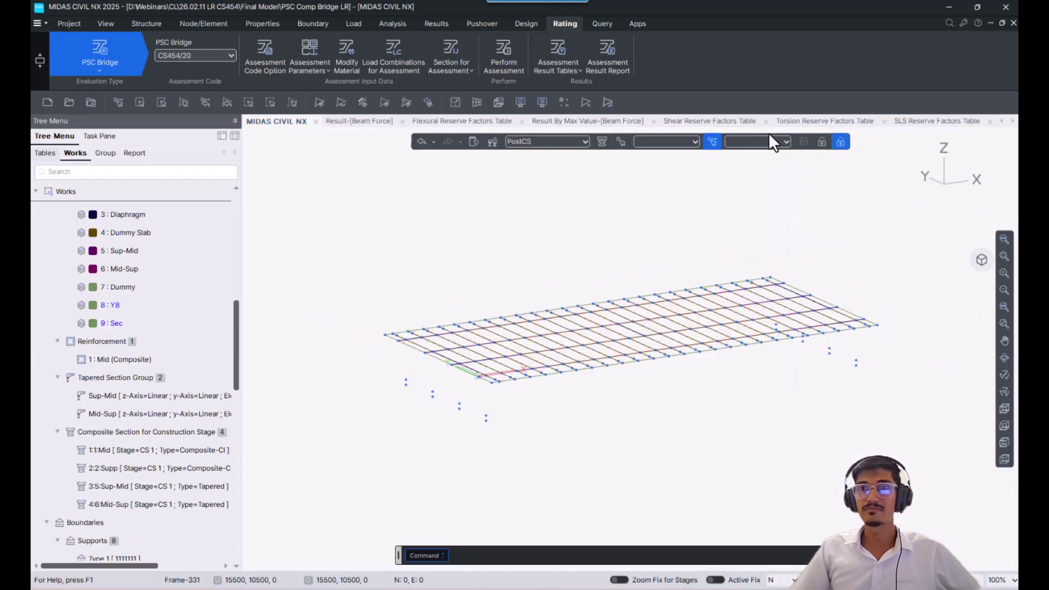
click(559, 66)
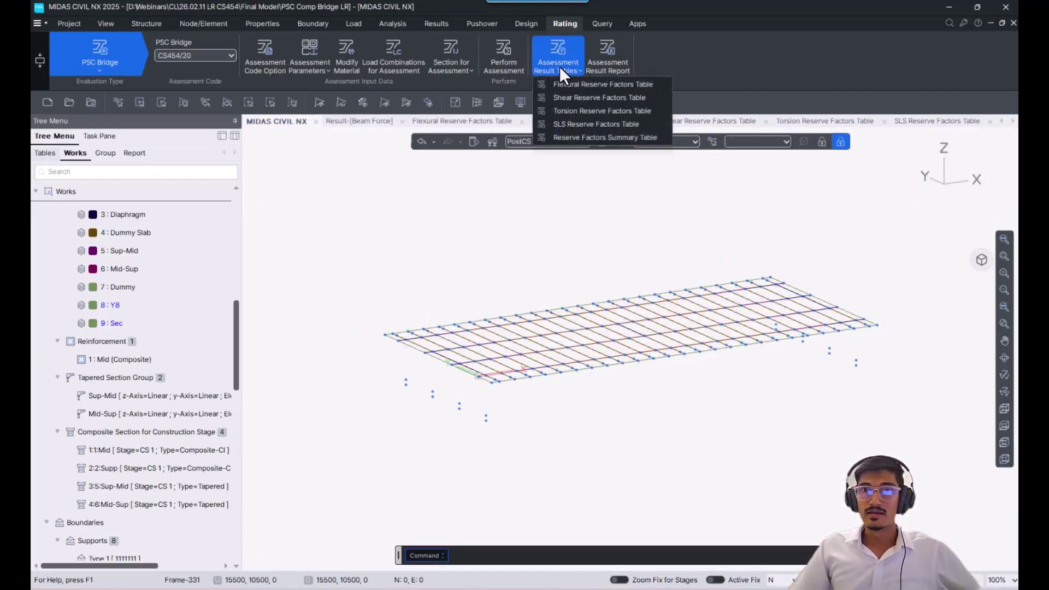
click(574, 205)
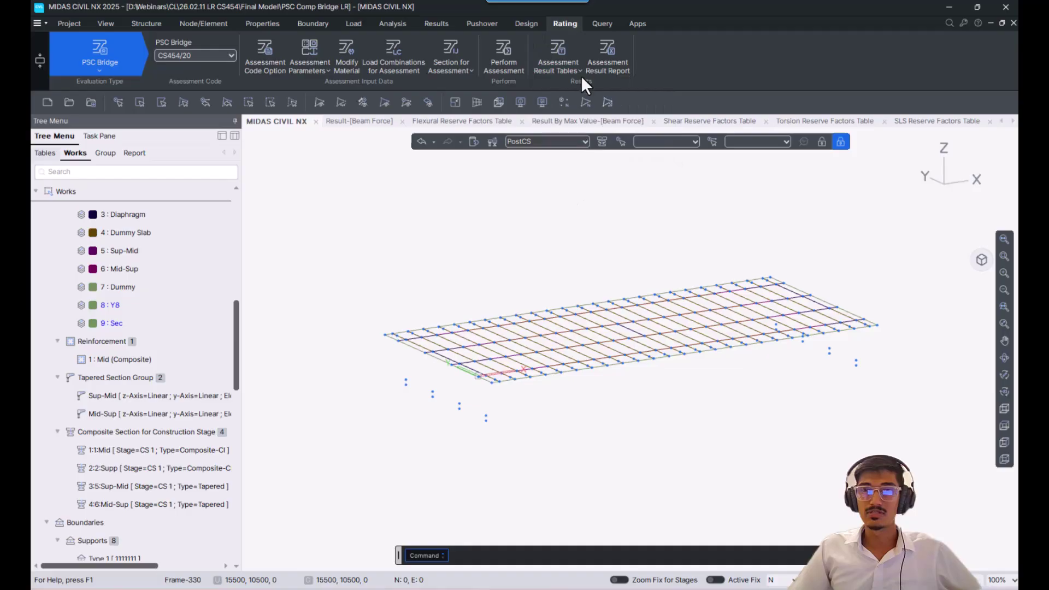
click(612, 64)
click(503, 340)
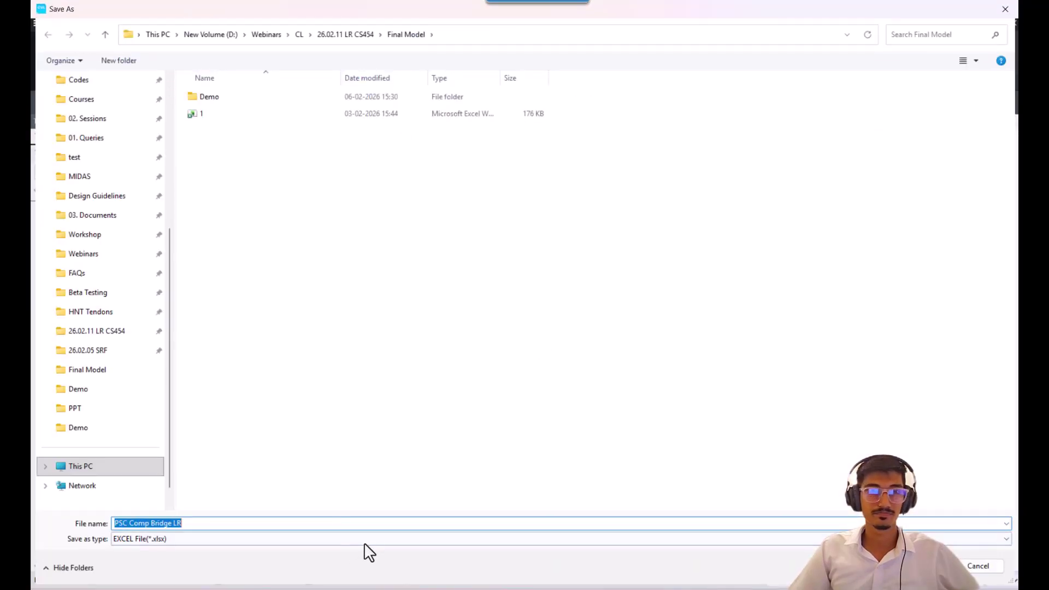
key(Return)
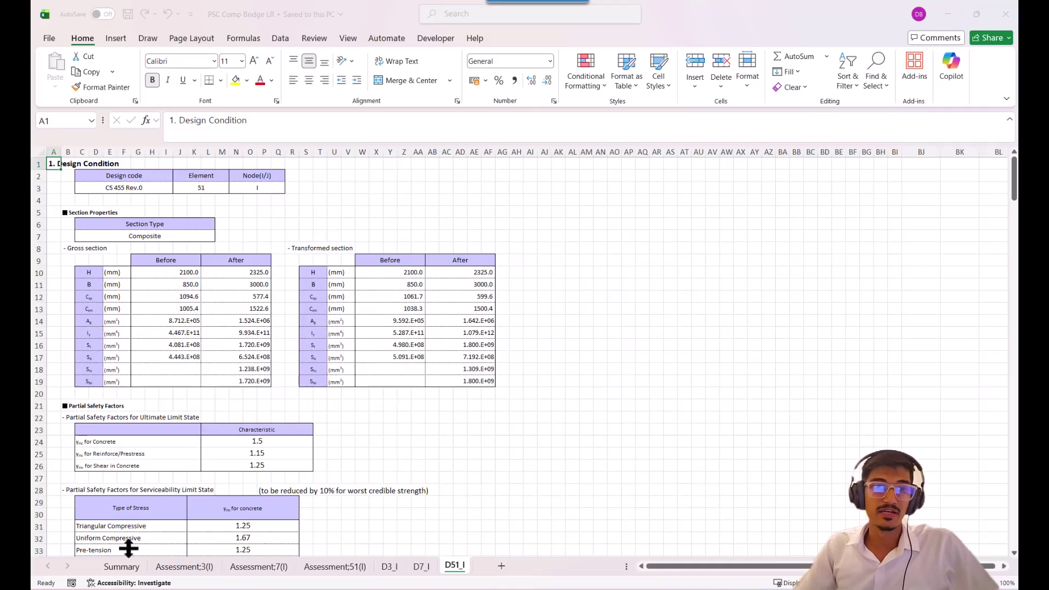
Step: In the Excel report, show the Summary sheet and enlarge the Summary of Assessment factors table
click(121, 566)
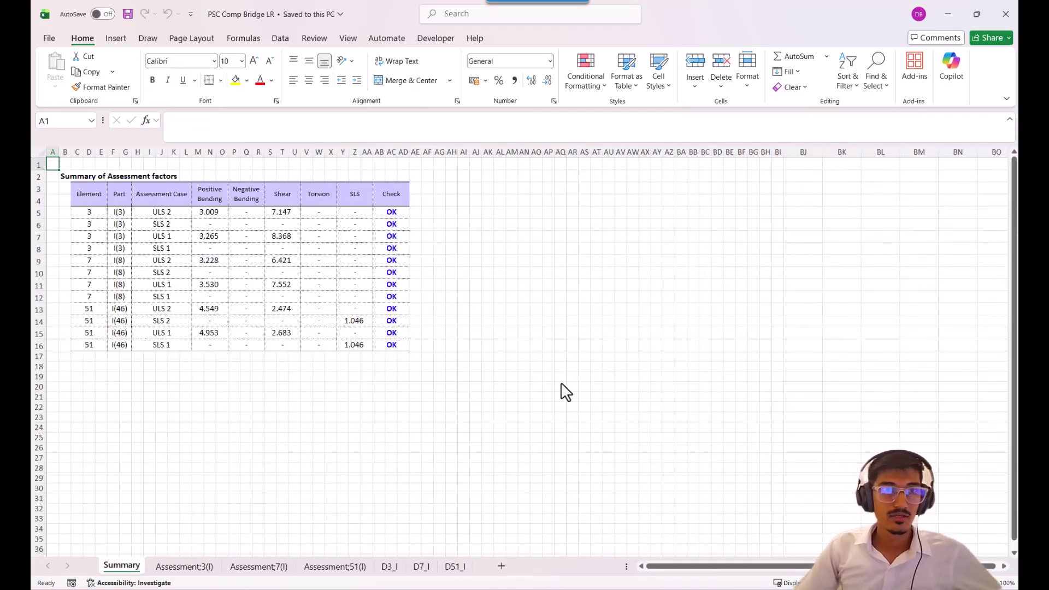
ctrl+scroll(566, 388, down, 3)
ctrl+scroll(567, 389, up, 3)
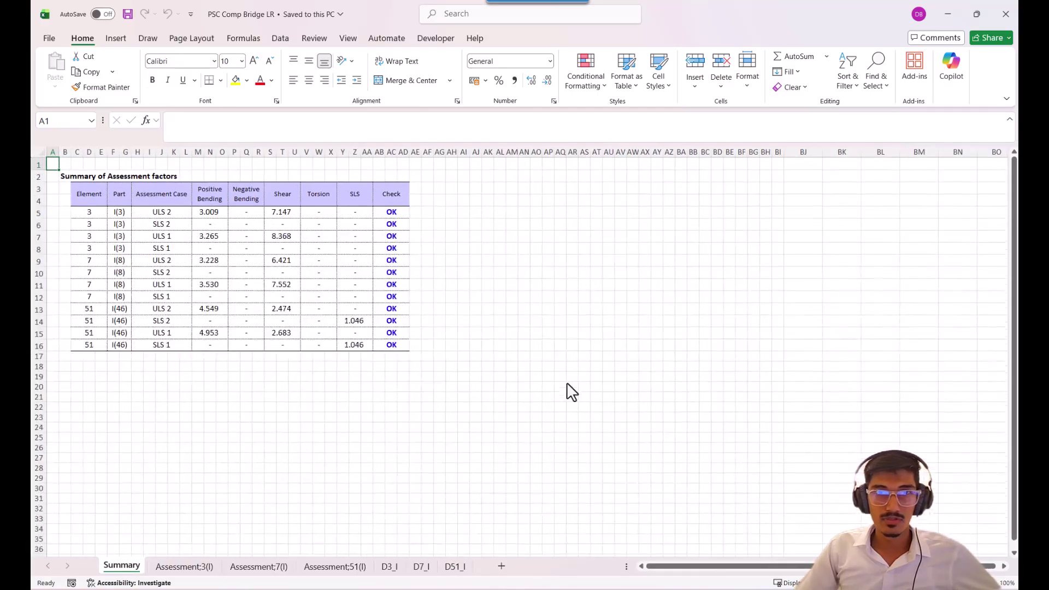
ctrl+scroll(568, 389, up, 1)
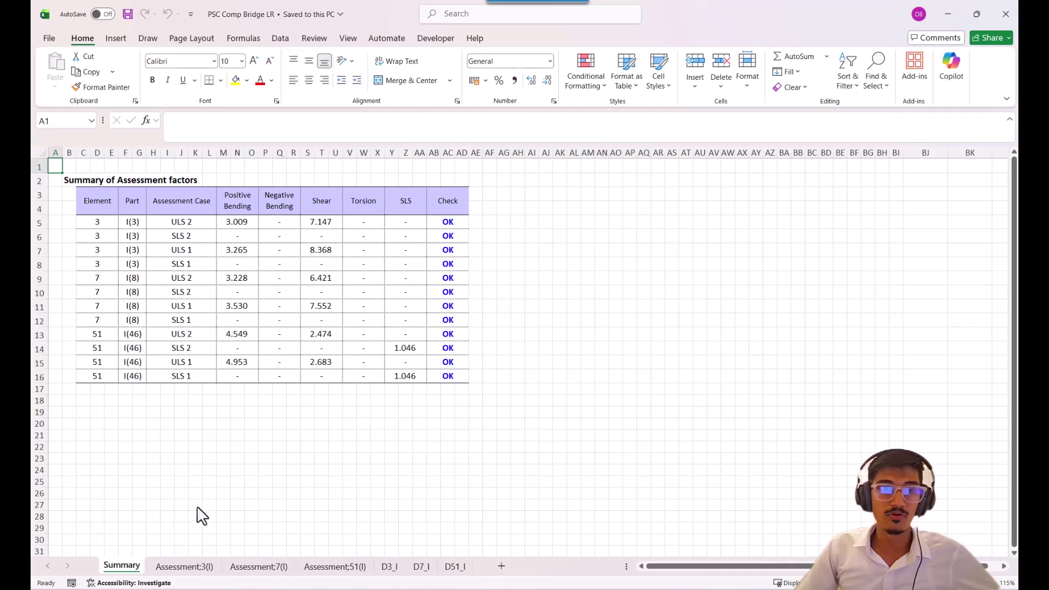
Step: Show the Assessment;3(I) sheet, enlarge it and read the assessment factor formulas down to the Flexural Reserve Factors table
click(184, 566)
scroll(320, 496, down, 3)
scroll(320, 496, up, 3)
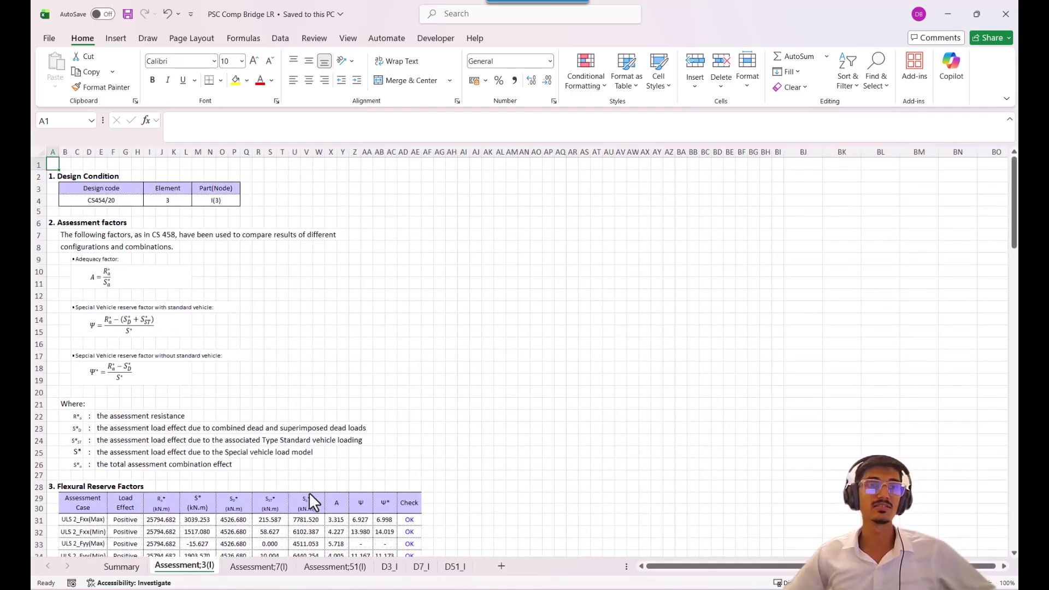
ctrl+scroll(514, 335, up, 3)
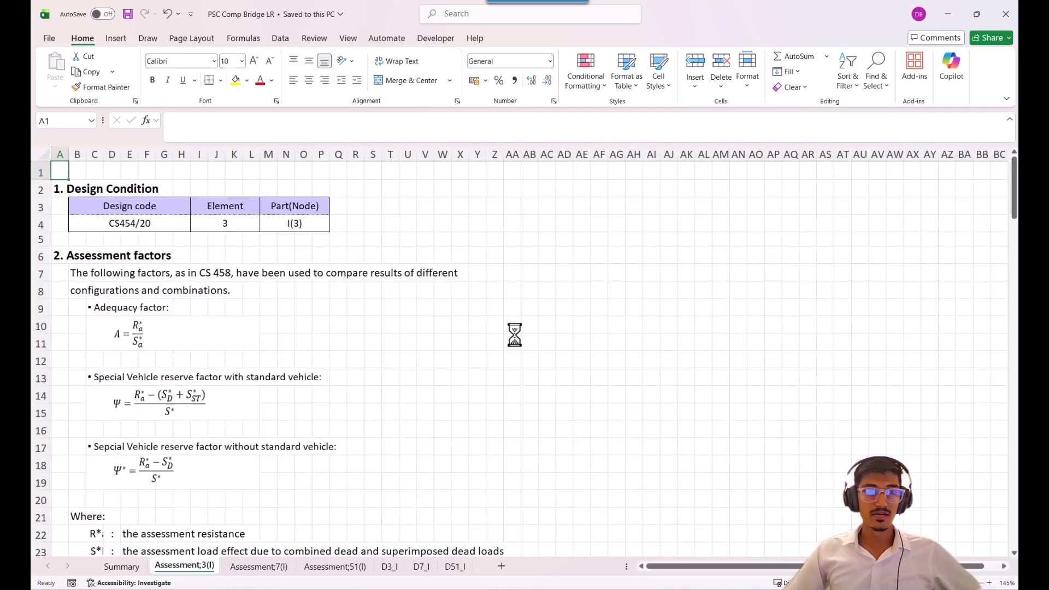
scroll(437, 393, down, 3)
scroll(697, 358, down, 2)
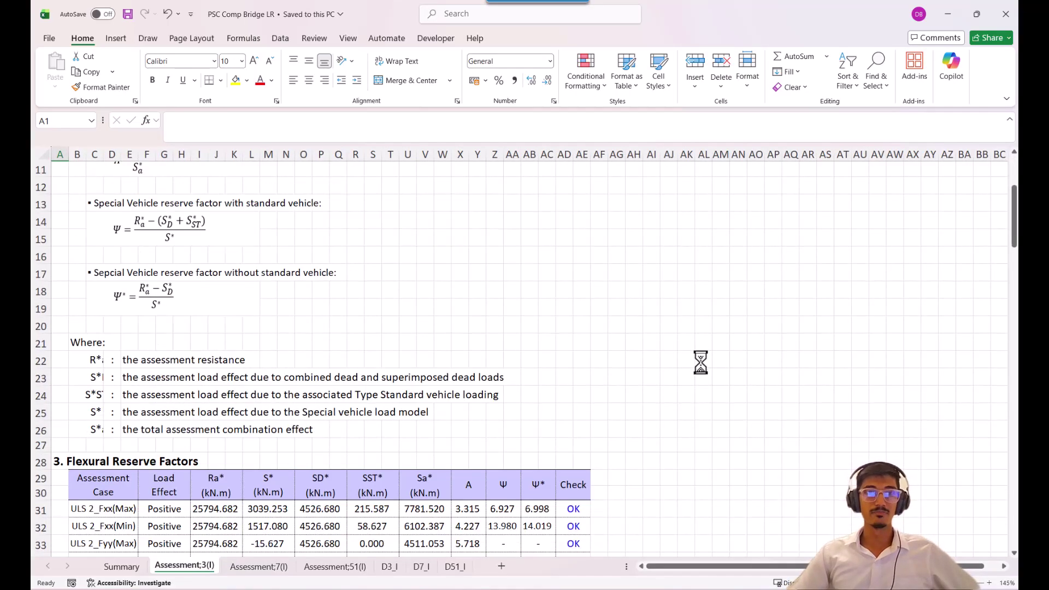
scroll(701, 404, down, 3)
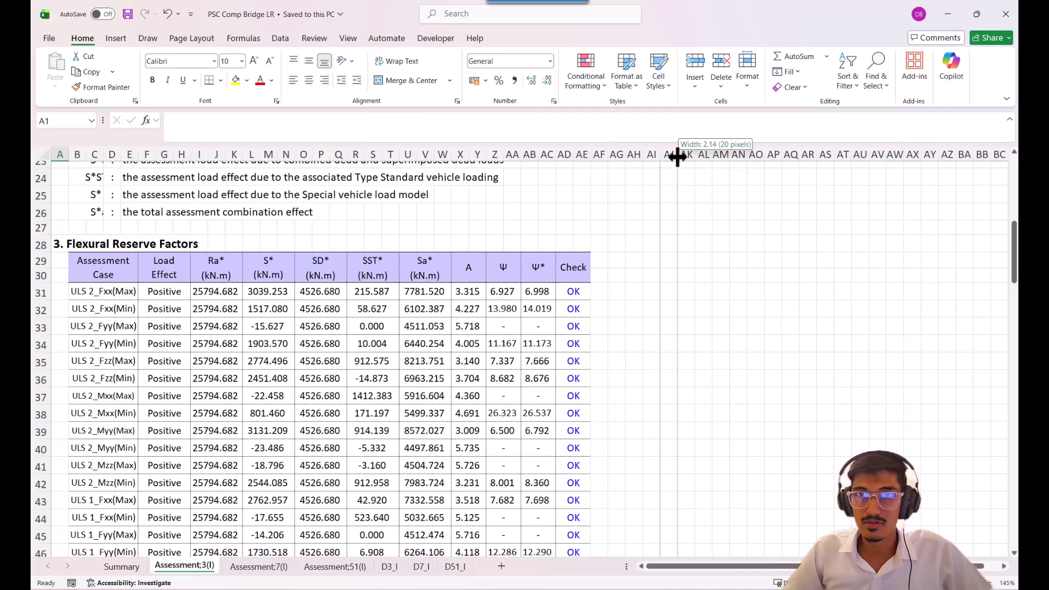
Step: Widen column AJ and enter a formula in AJ31 dividing Ra* (I31) by Sa* for ULS 2_Fxx(Max) to check factor A
click(473, 292)
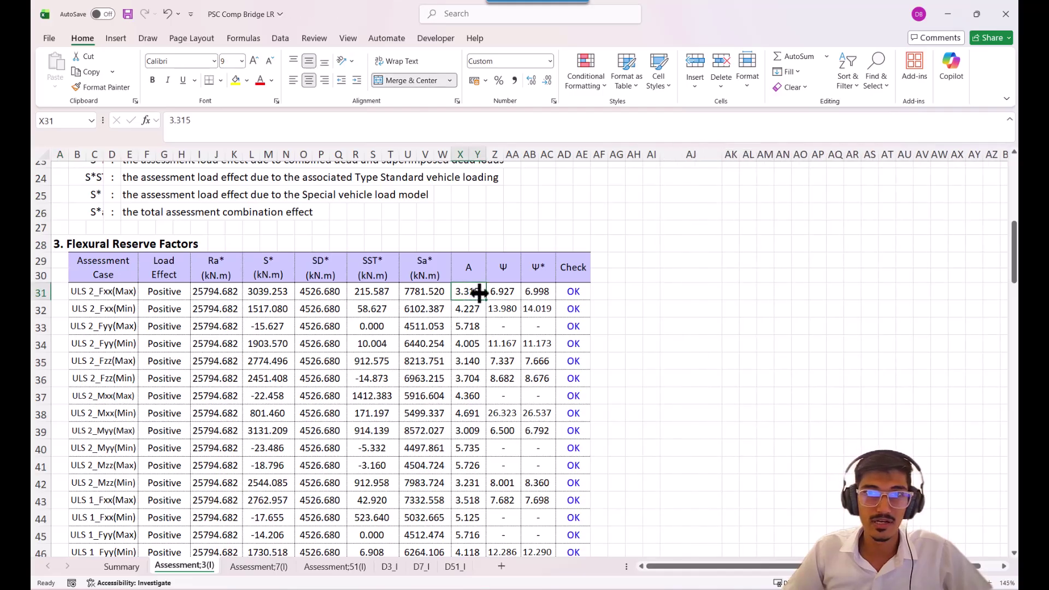
click(671, 291)
text(+)
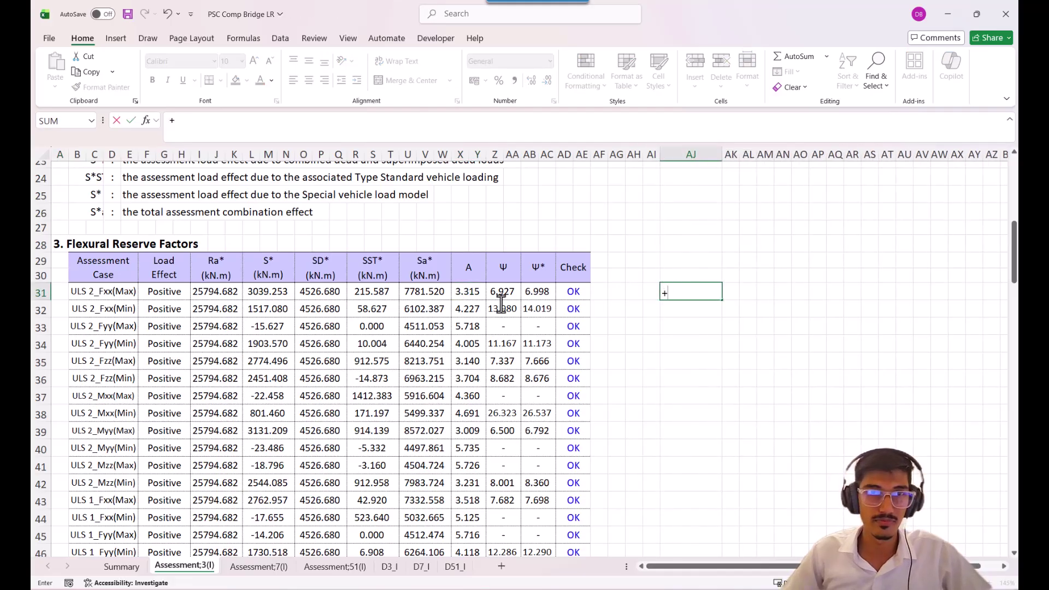
click(232, 293)
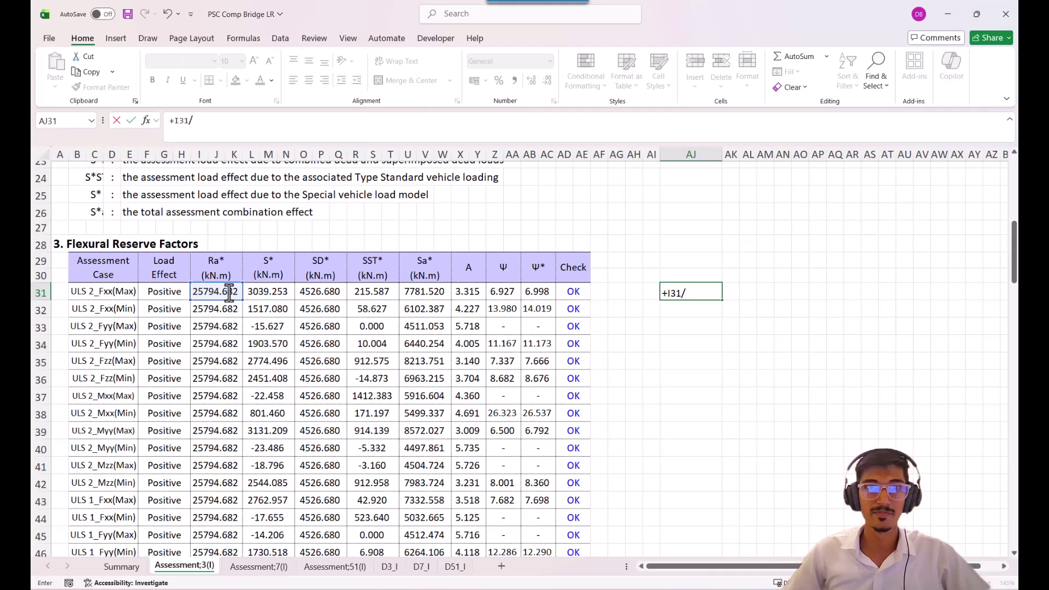
click(415, 289)
key(Return)
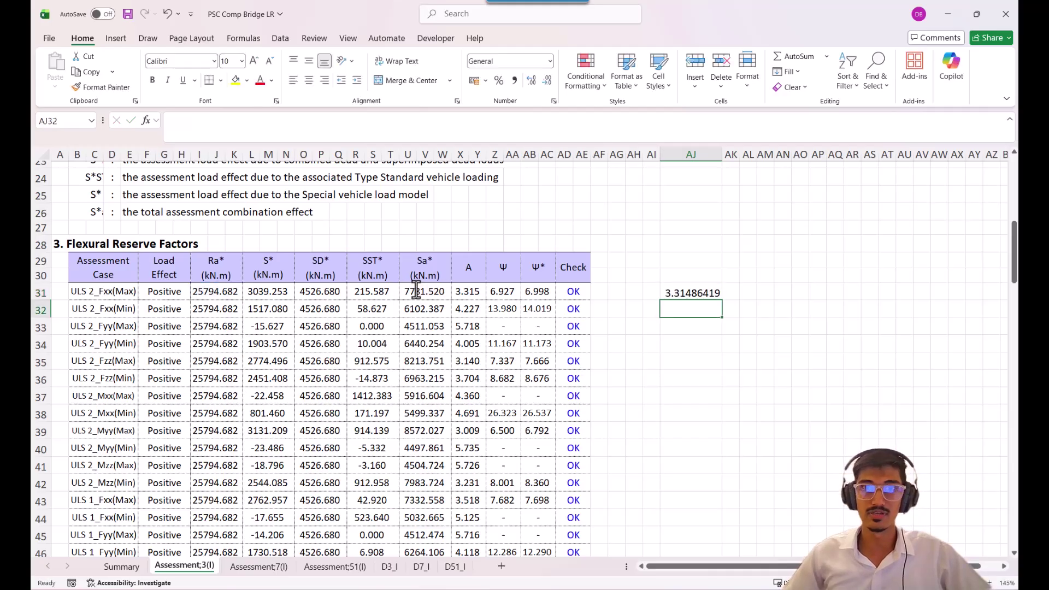
click(467, 290)
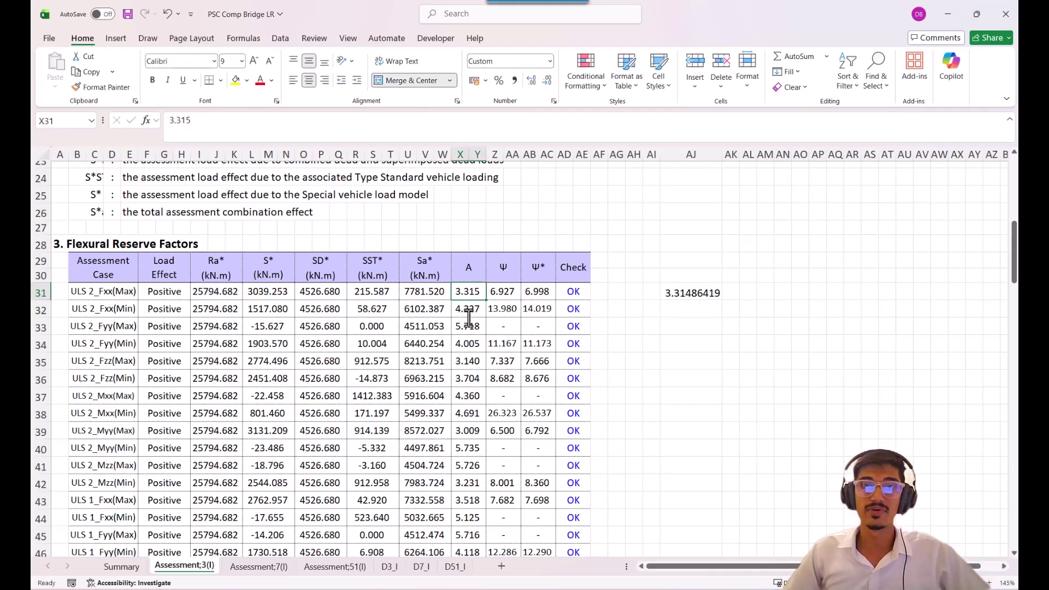
Step: Compare the special vehicle factors Ψ and Ψ* with their formulas and highlight both headings in the Flexural Reserve Factors table
scroll(462, 333, up, 3)
scroll(532, 428, up, 1)
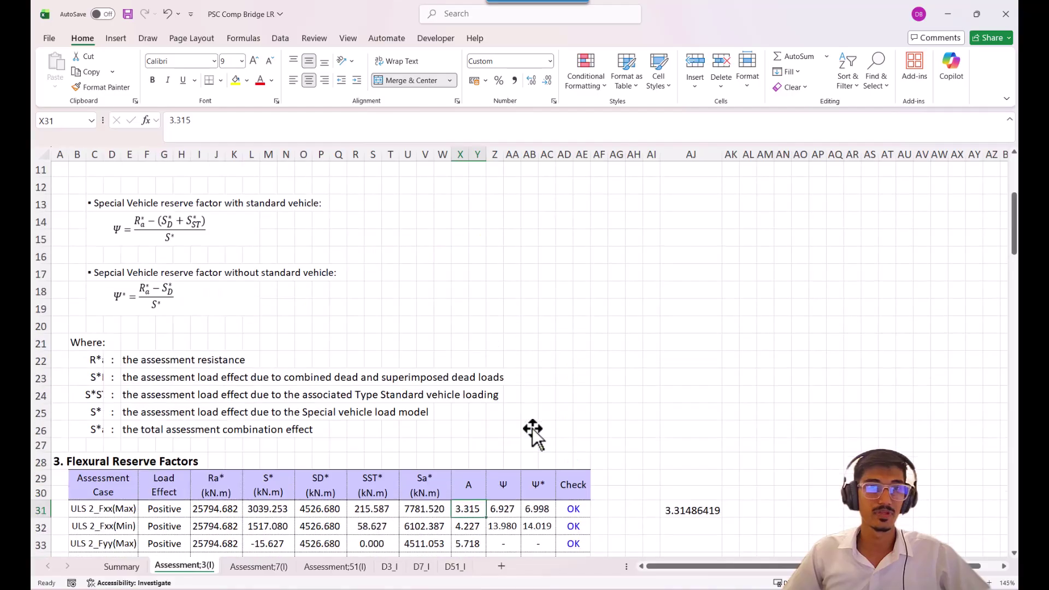
scroll(532, 428, down, 2)
scroll(530, 434, up, 2)
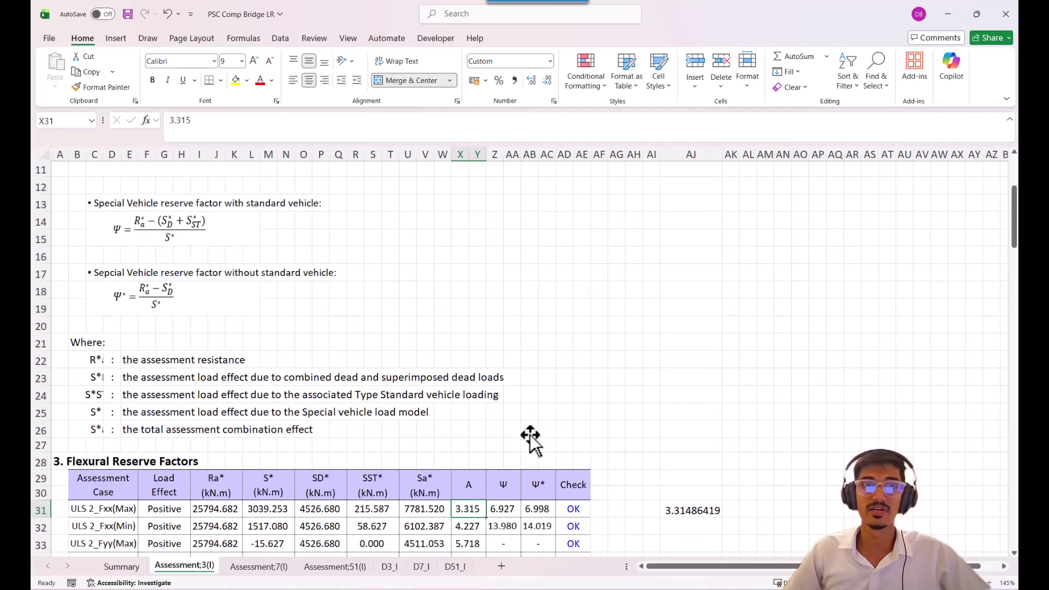
click(507, 483)
click(539, 484)
scroll(539, 483, down, 1)
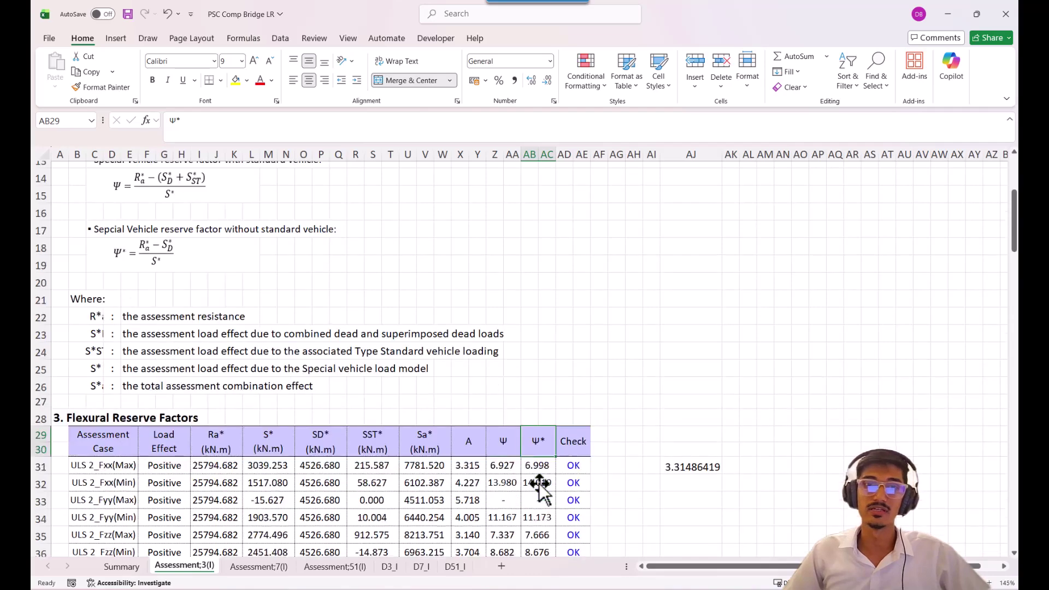
scroll(539, 483, down, 1)
click(510, 398)
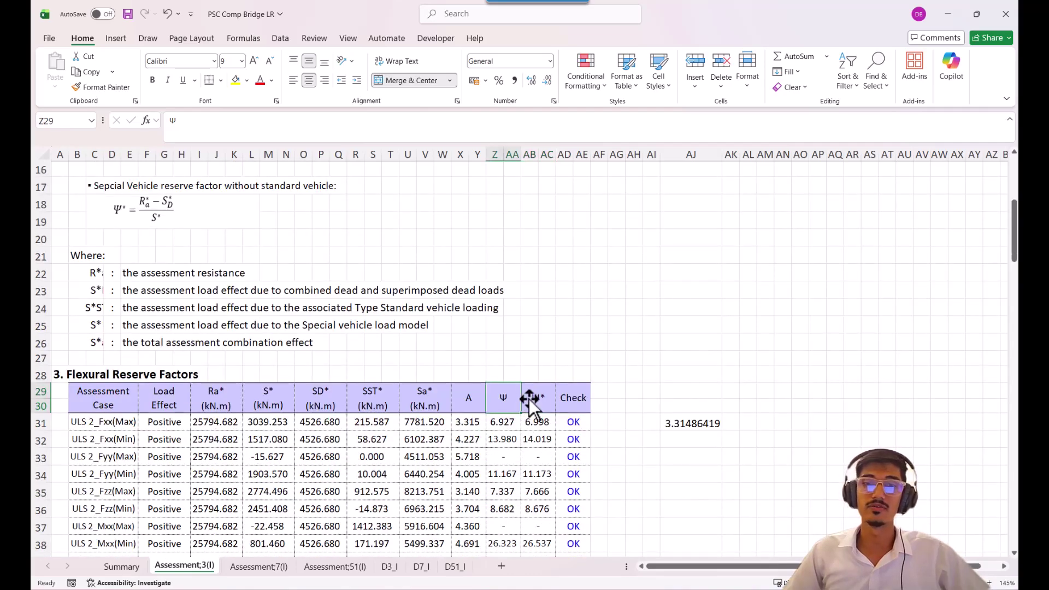
click(530, 403)
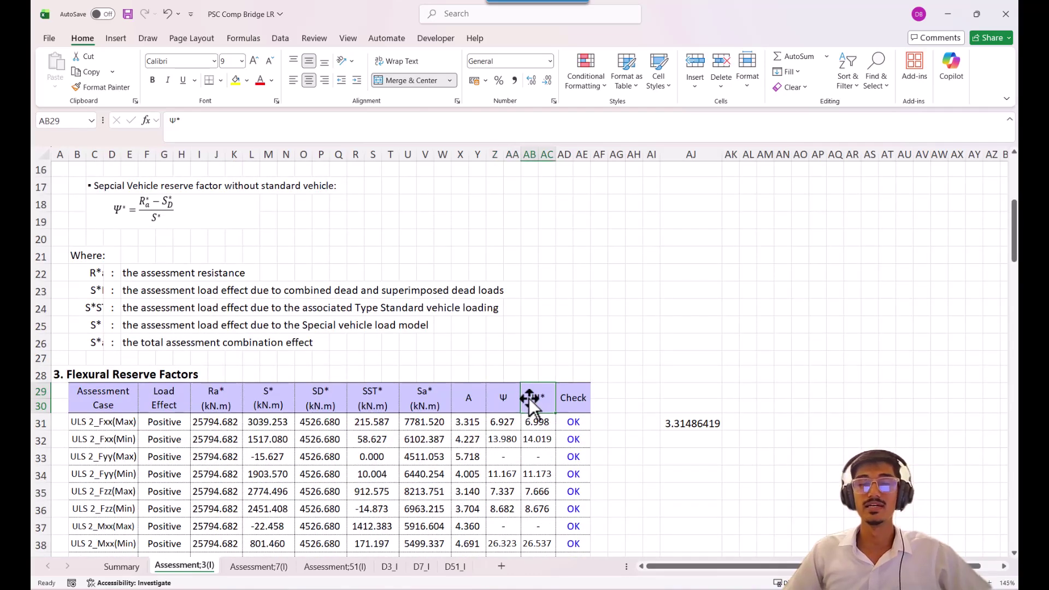
scroll(520, 421, down, 1)
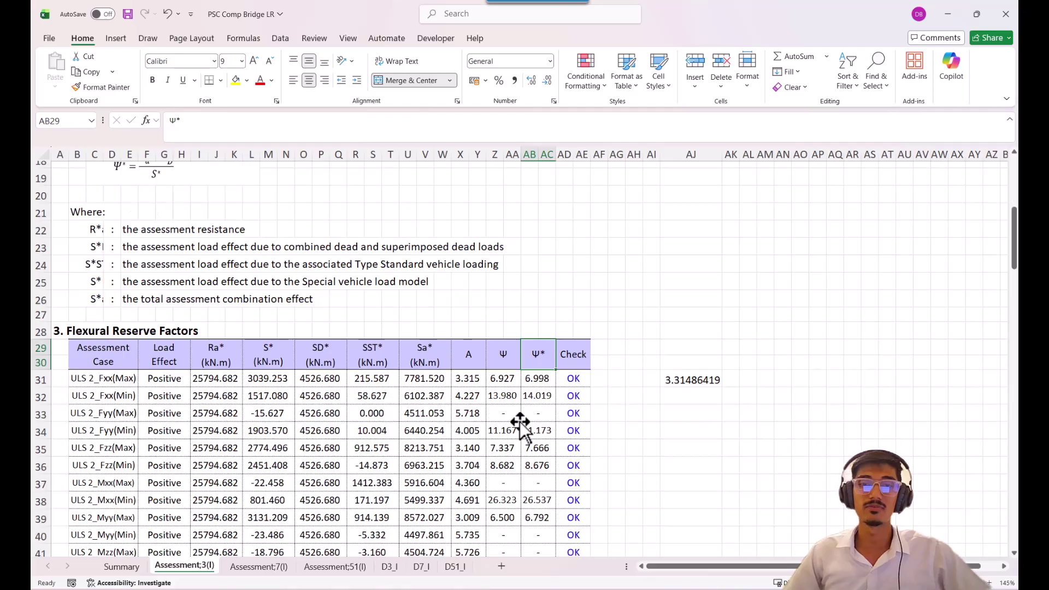
click(503, 346)
drag(503, 344, 533, 353)
Step: Review the remaining flexural results and the Shear and Torsion Reserve Factors tables for element 3
scroll(509, 378, down, 3)
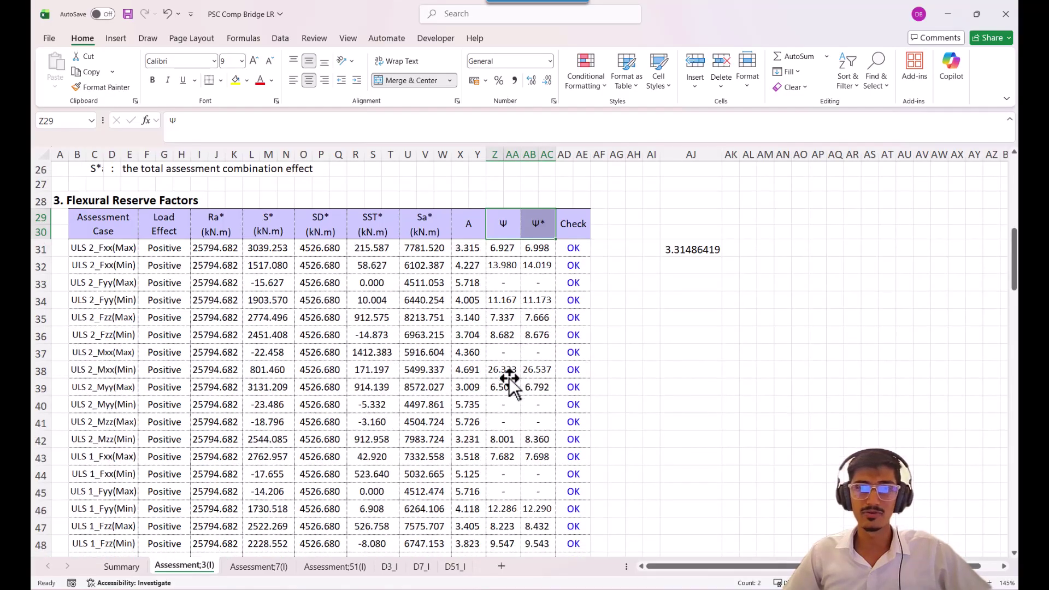
scroll(509, 378, down, 3)
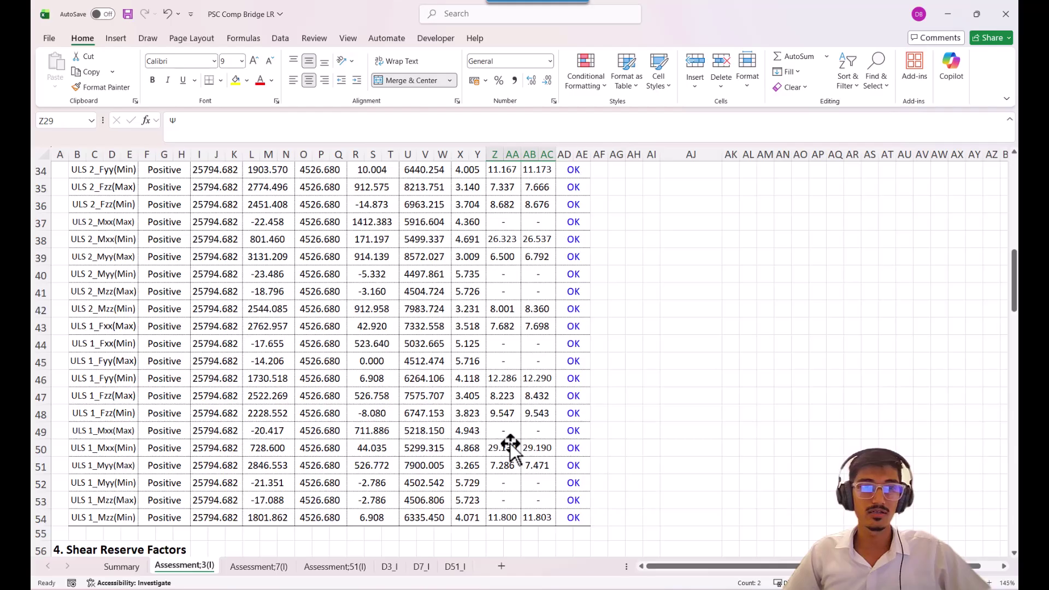
scroll(509, 444, up, 5)
scroll(509, 444, down, 10)
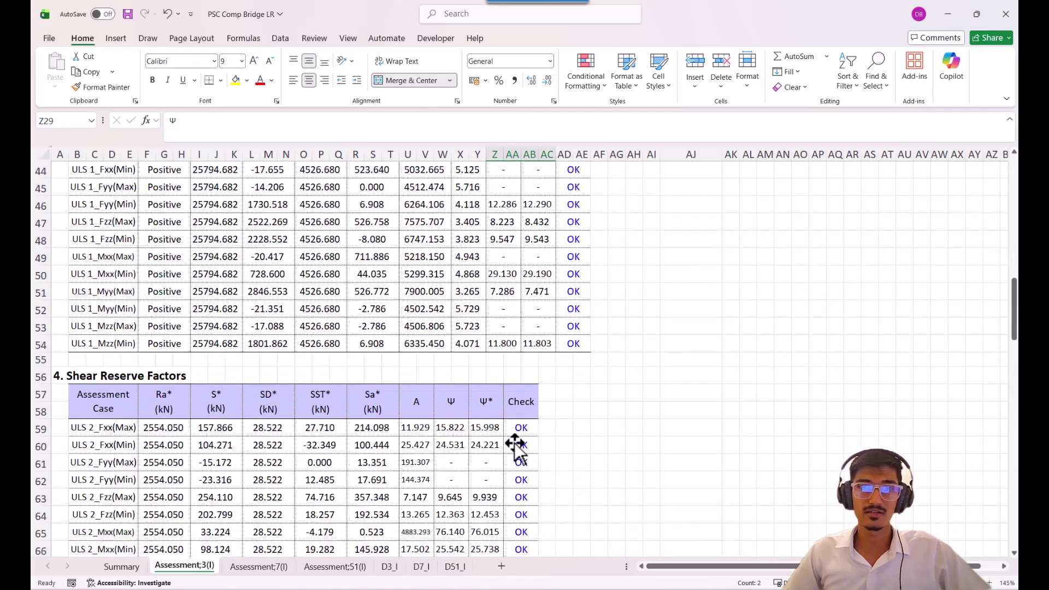
scroll(514, 444, down, 7)
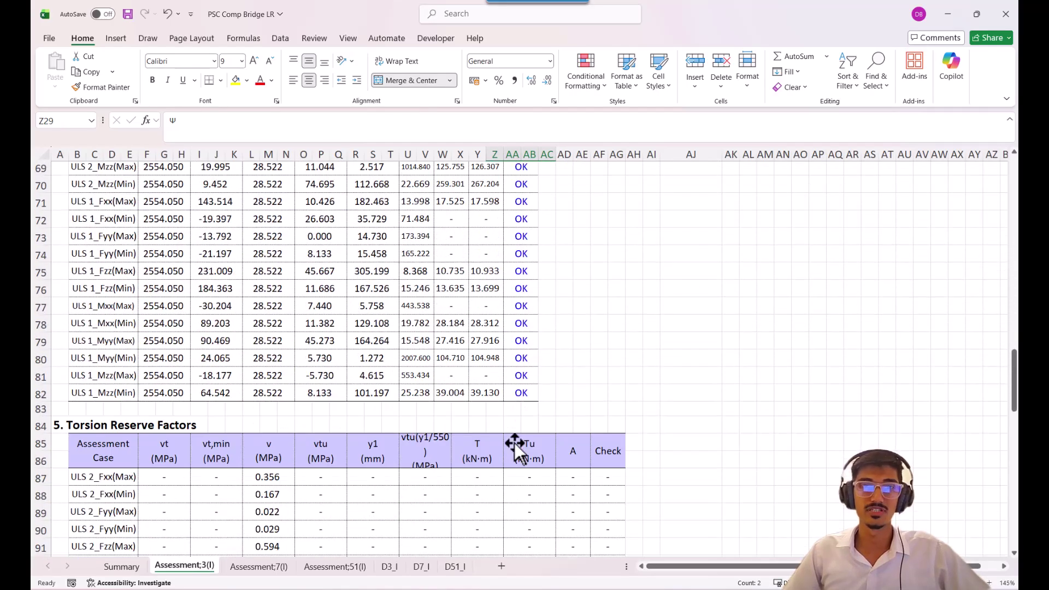
scroll(513, 443, down, 10)
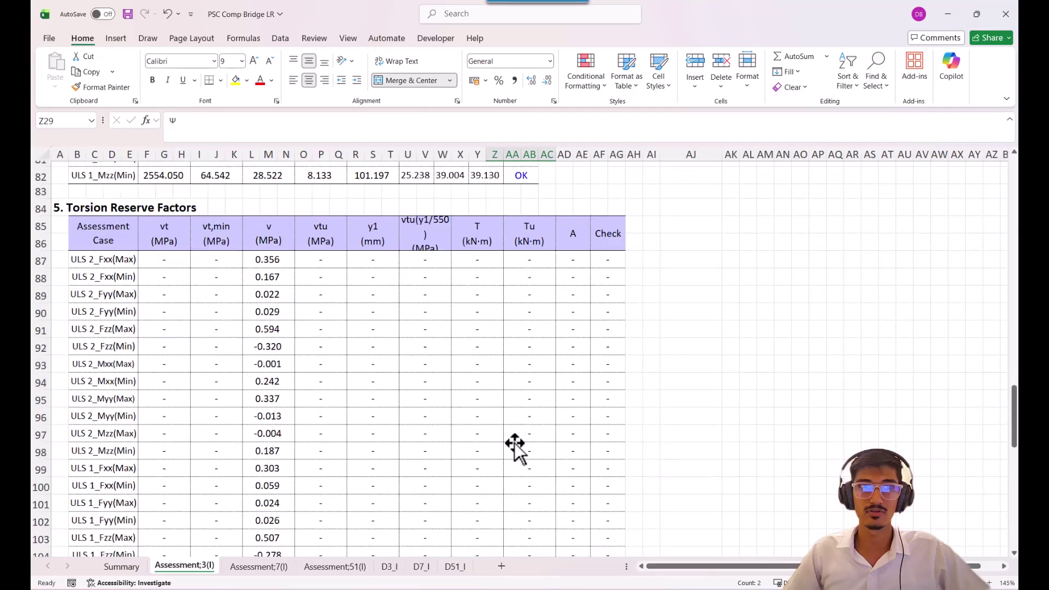
Step: Examine the Serviceability Limit State Reserve Factors table, highlighting the cases and load effects from SLS 2_Fxx(Min) to SLS 2_Fyy(Min)
scroll(513, 442, down, 3)
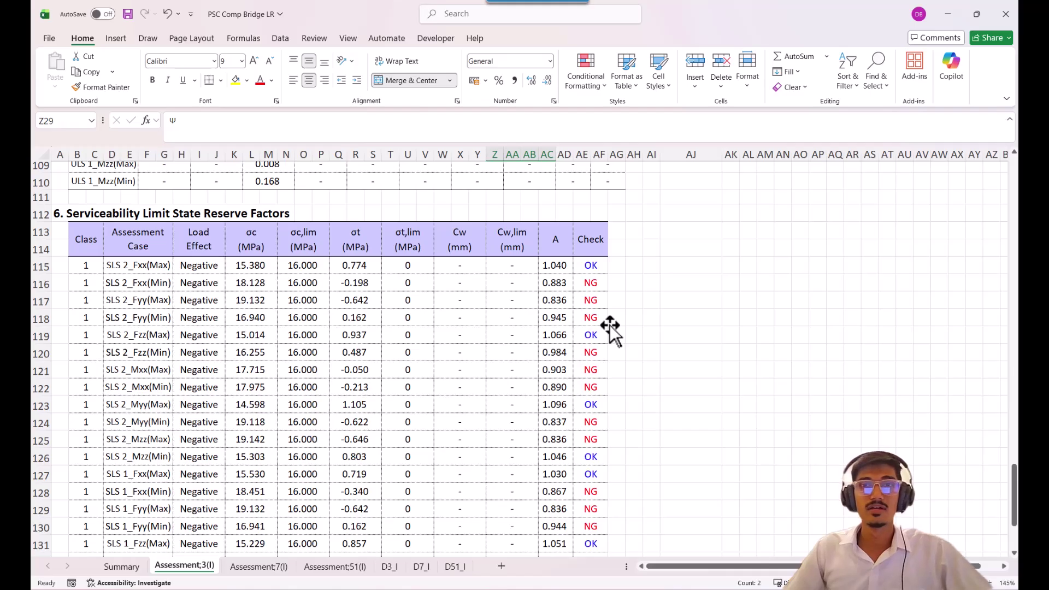
scroll(609, 330, down, 3)
scroll(607, 364, down, 2)
scroll(611, 362, up, 4)
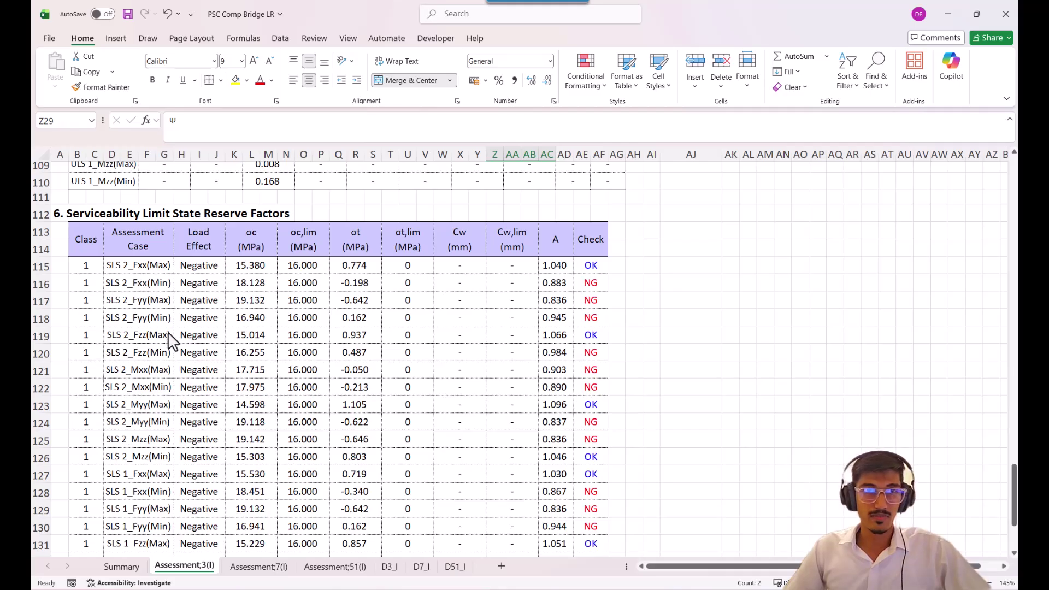
drag(156, 284, 176, 323)
scroll(601, 409, down, 4)
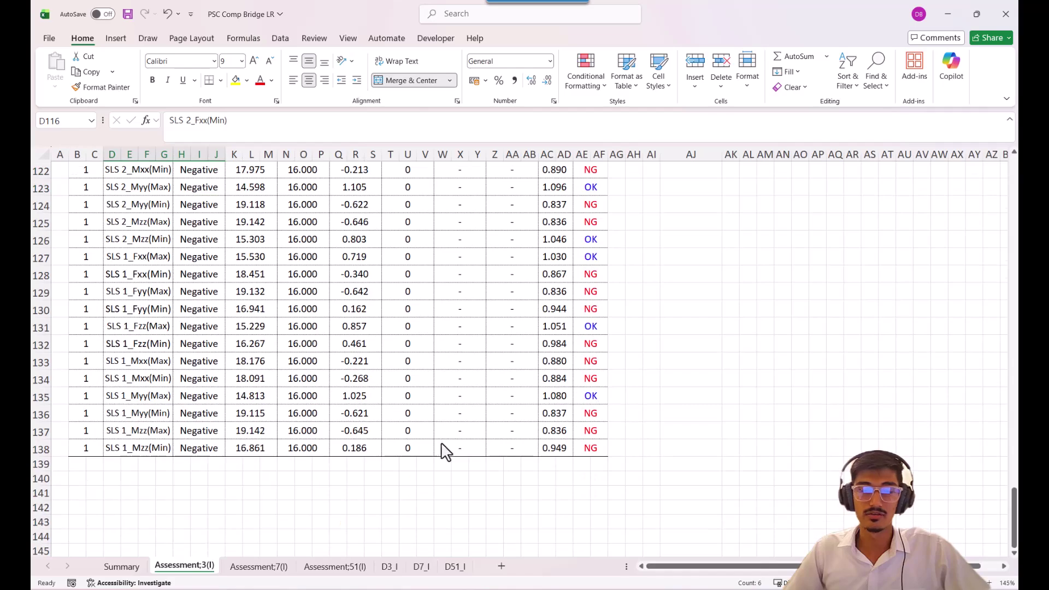
Step: Review the reserve factor tables on the assessment sheets for elements 7 and 51
click(259, 566)
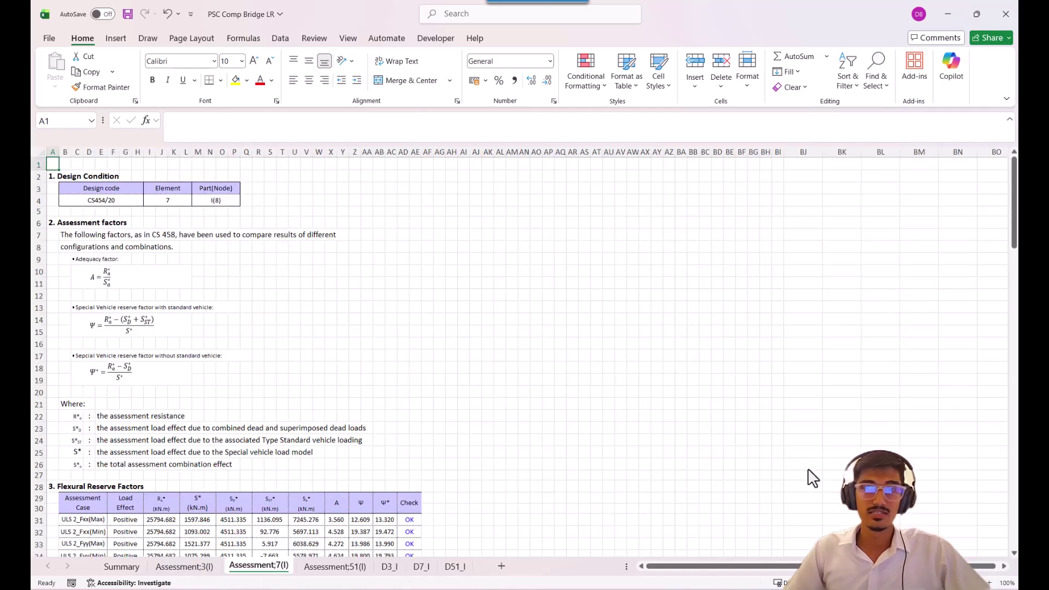
click(989, 583)
click(989, 583)
scroll(590, 468, down, 10)
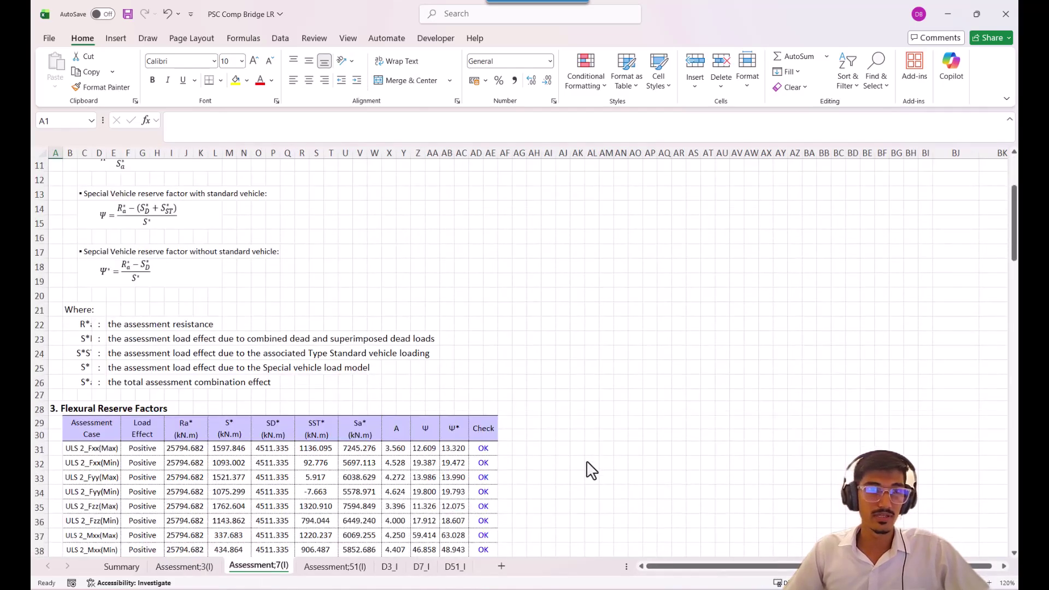
scroll(587, 468, down, 15)
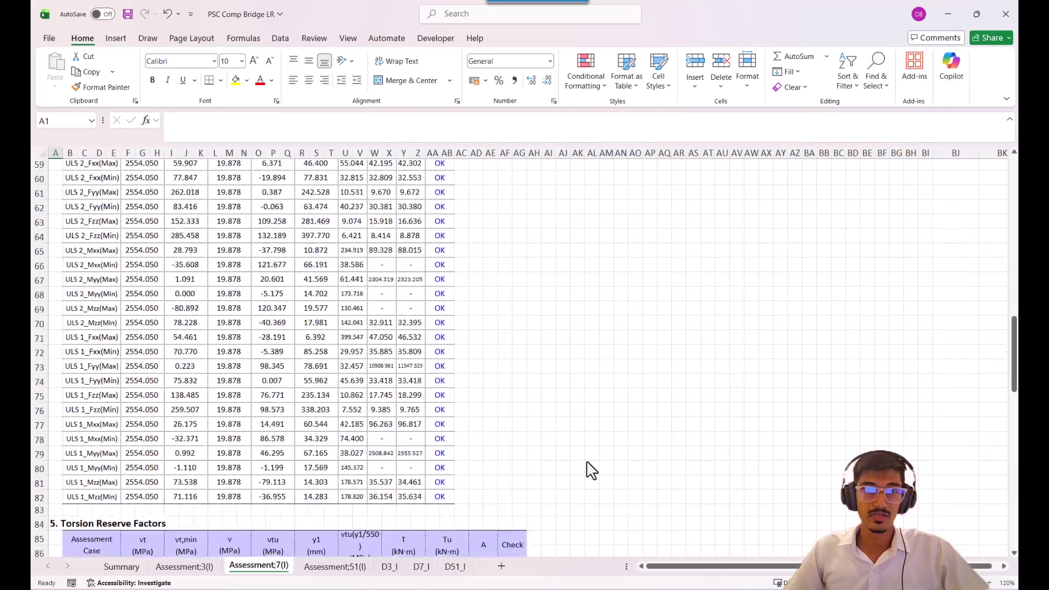
click(328, 565)
scroll(530, 429, down, 5)
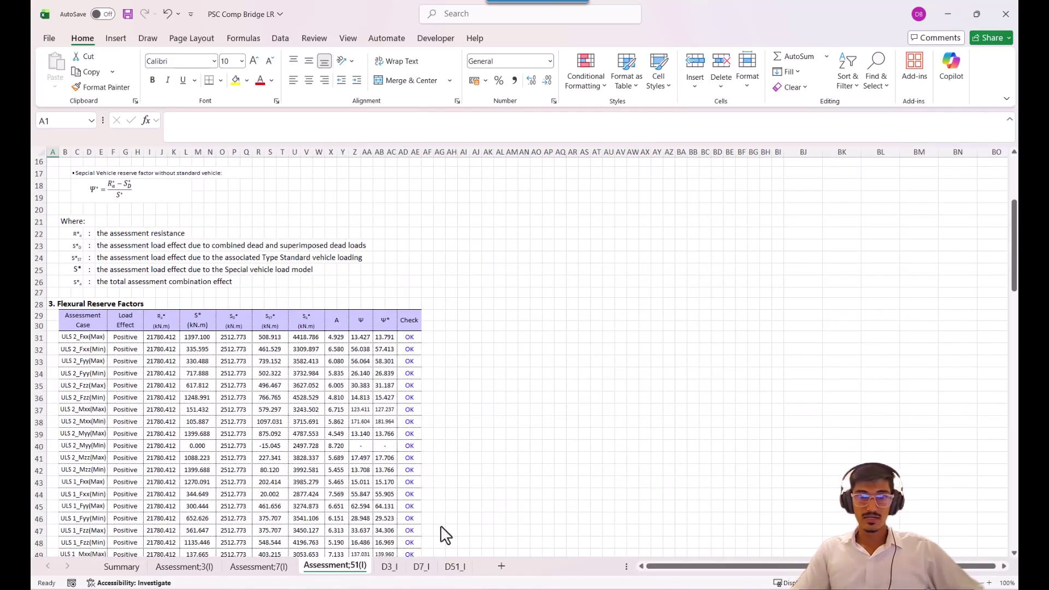
Step: Open the detailed design sheet for element 3 and review its section properties and partial safety factors
click(399, 566)
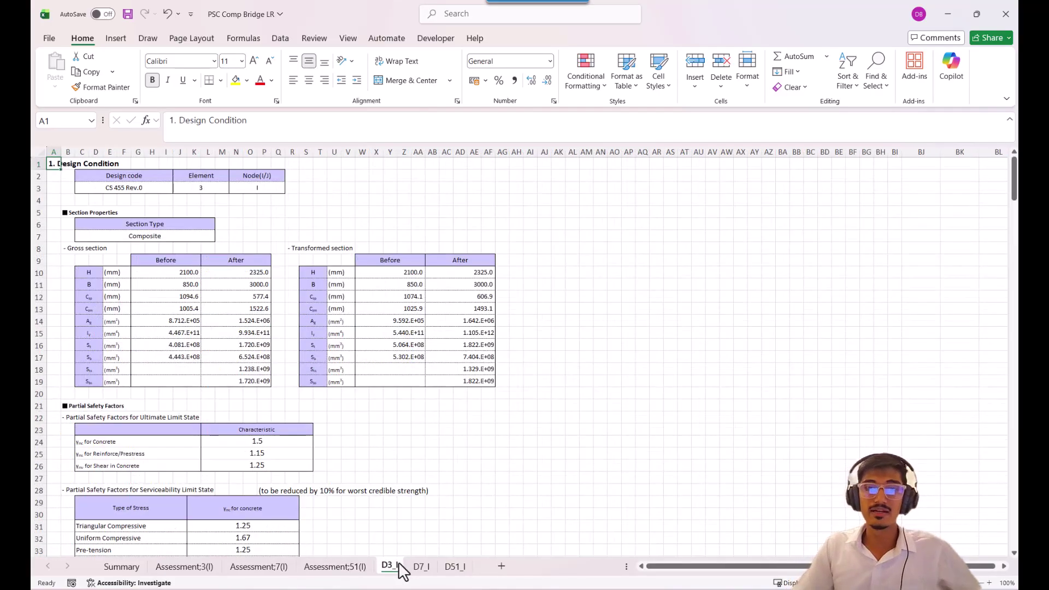
click(989, 583)
click(989, 582)
click(989, 582)
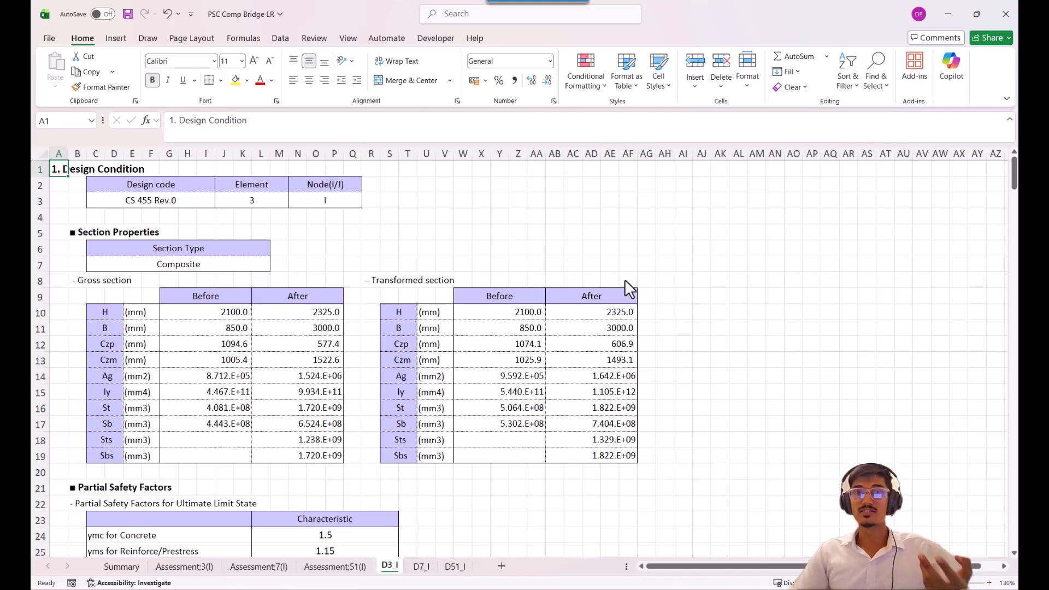
scroll(649, 297, down, 1)
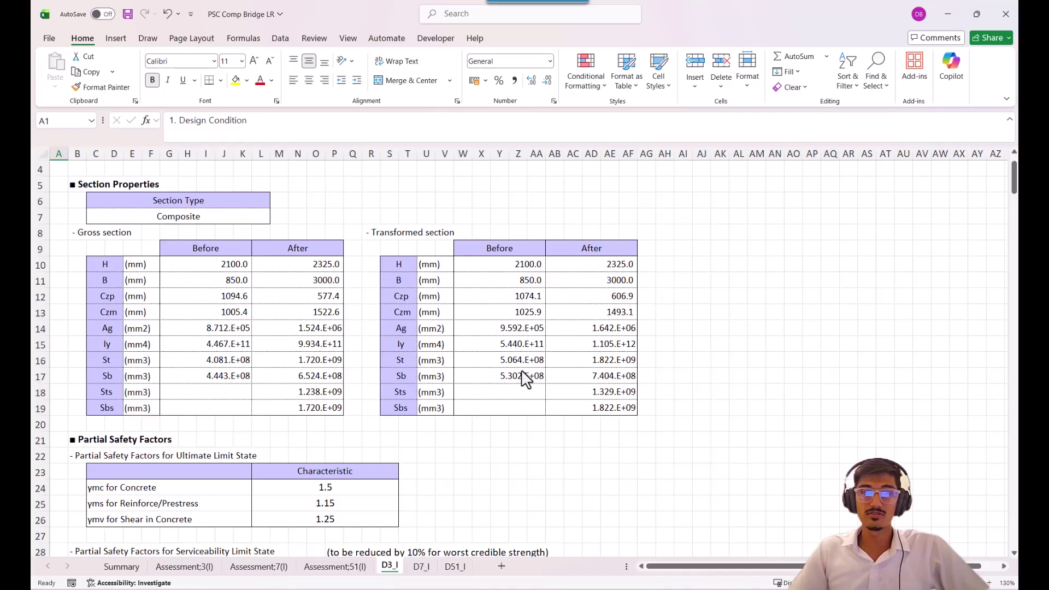
scroll(541, 371, down, 2)
scroll(606, 363, down, 2)
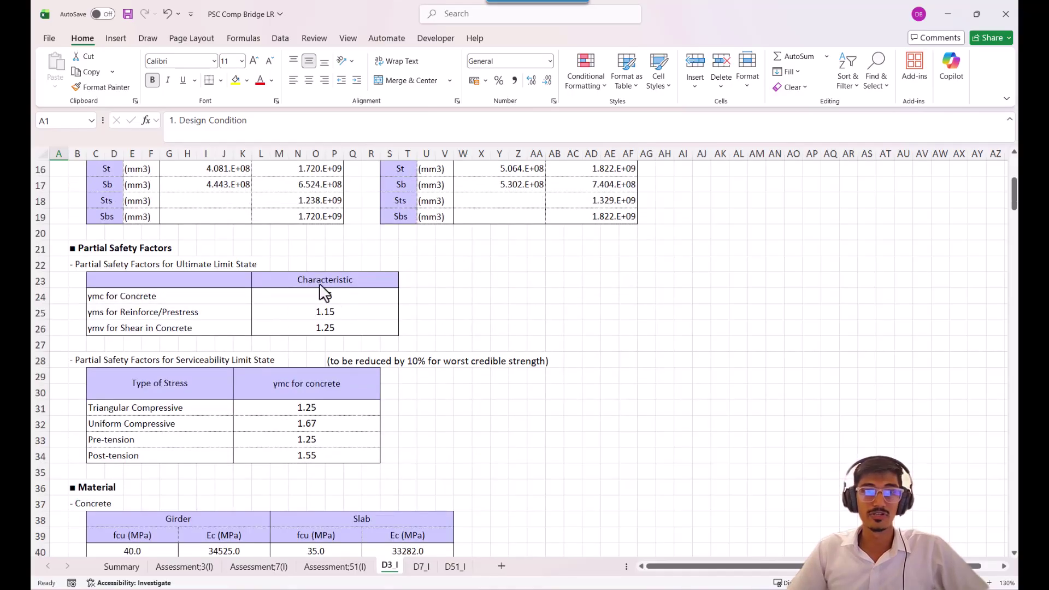
Step: Review the concrete, prestressing steel and reinforcement data, highlighting the longitudinal non-prestressed reinforcement values in row 55
scroll(688, 408, down, 5)
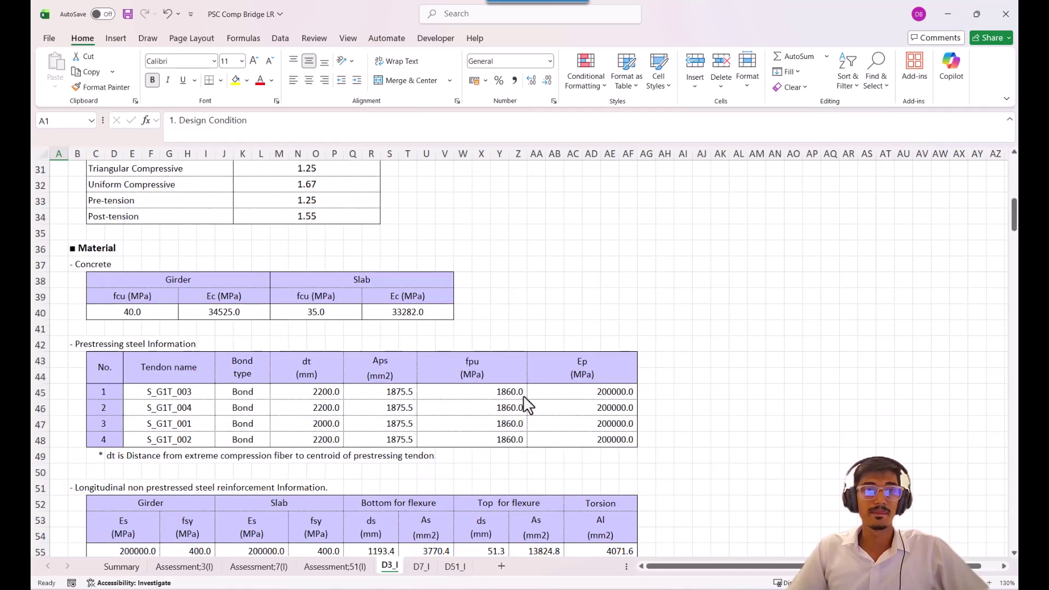
scroll(524, 404, down, 1)
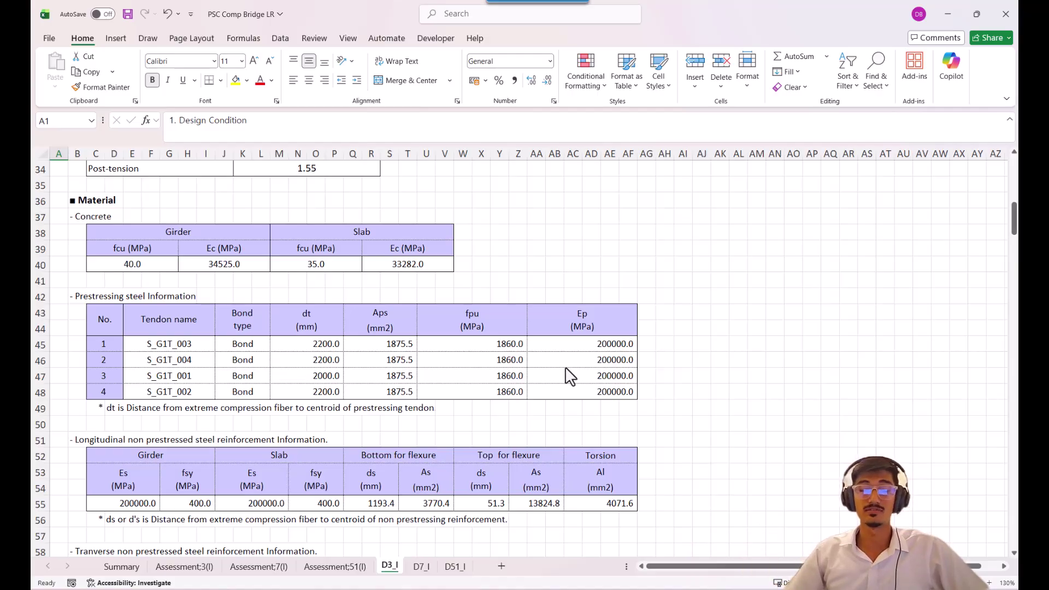
scroll(398, 405, down, 2)
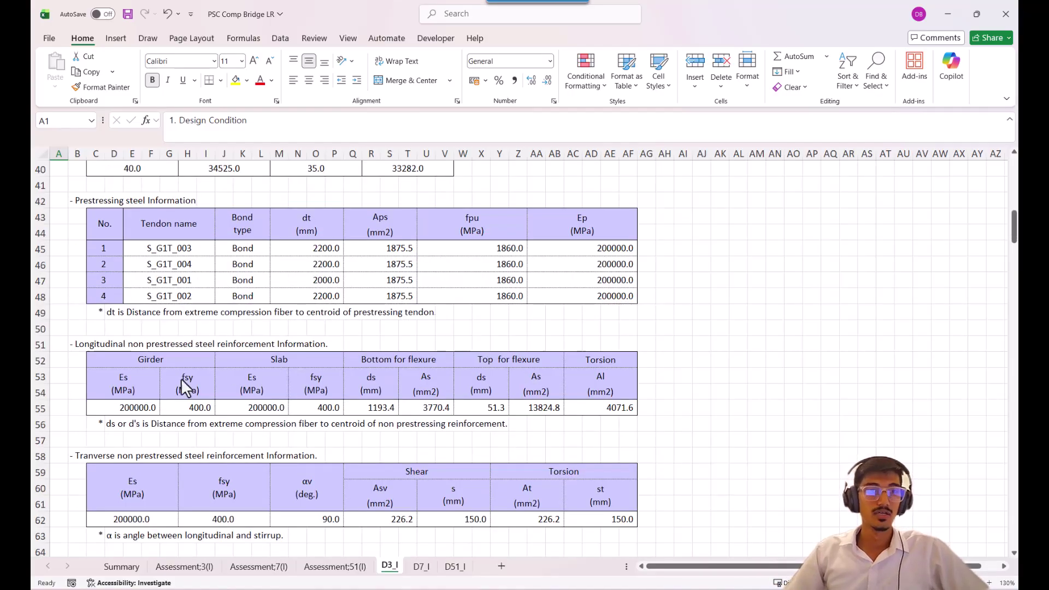
scroll(138, 387, down, 1)
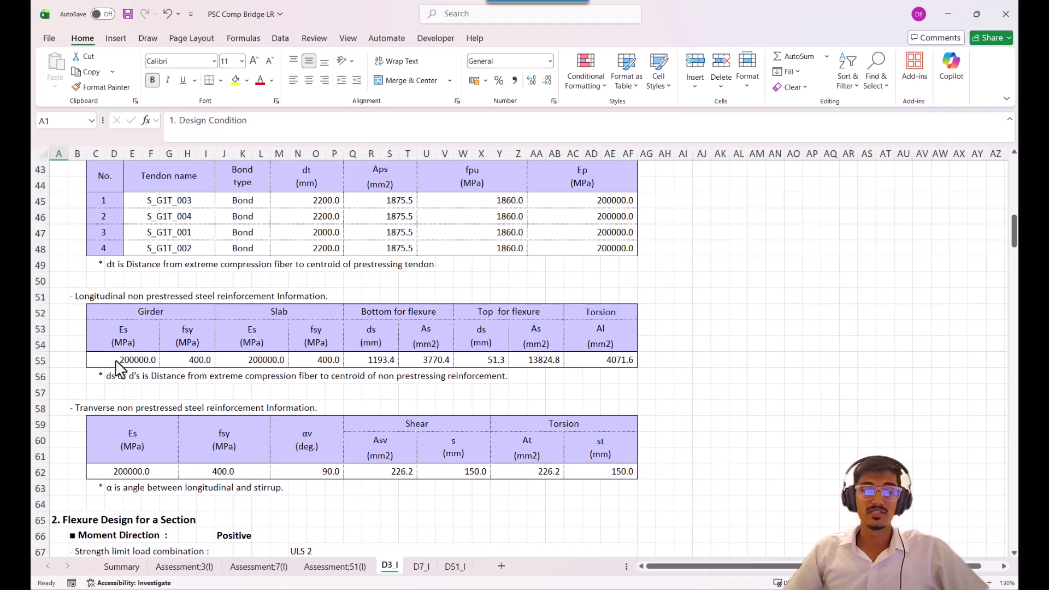
drag(131, 362, 601, 378)
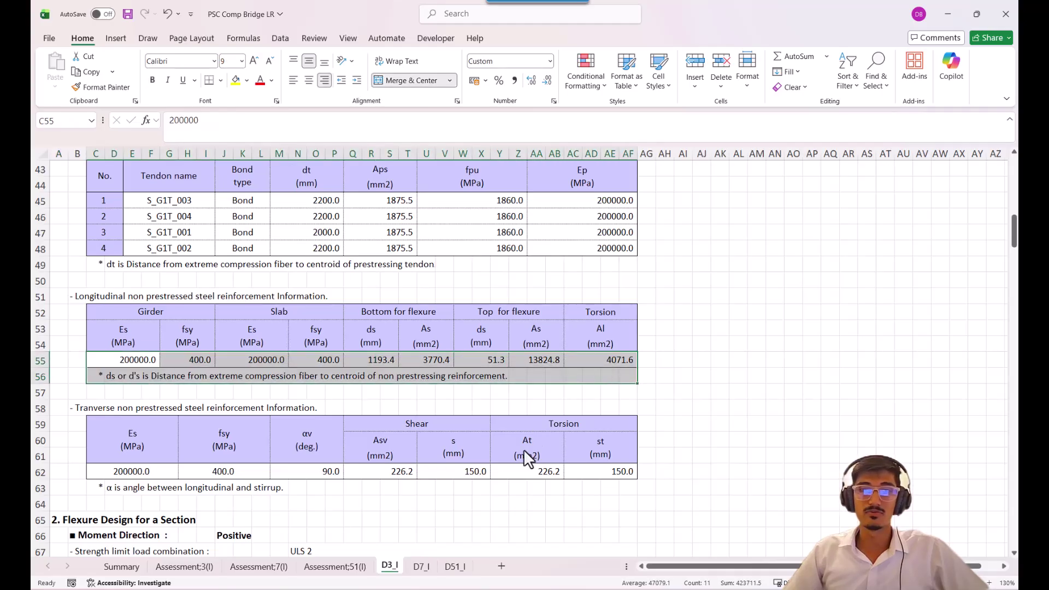
Step: Colour the bending moment due to ultimate loads red in the positive direction of the Flexure Design section
scroll(524, 451, down, 2)
scroll(479, 448, down, 4)
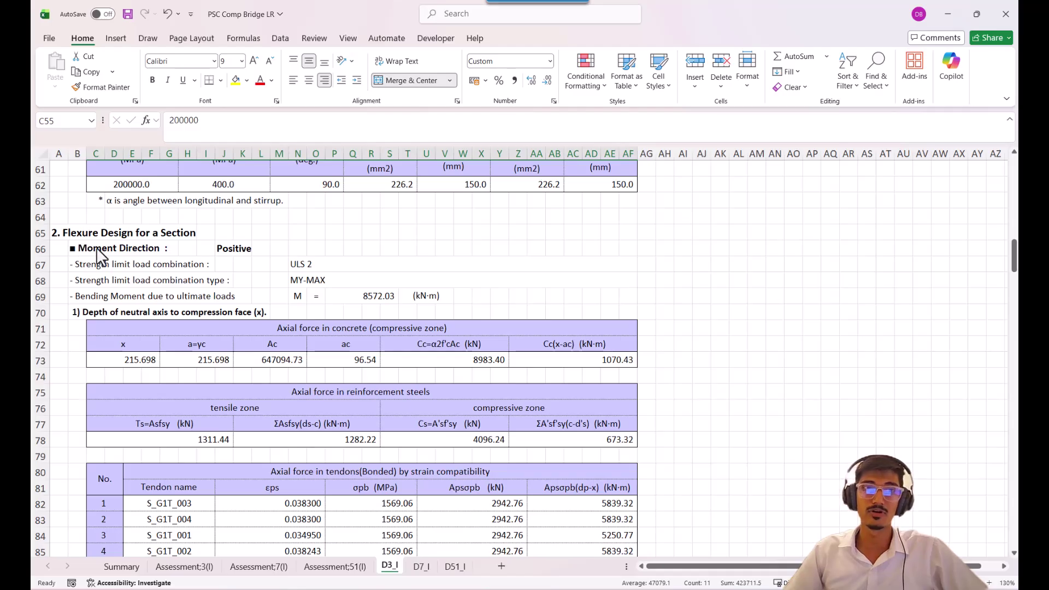
click(378, 300)
click(260, 80)
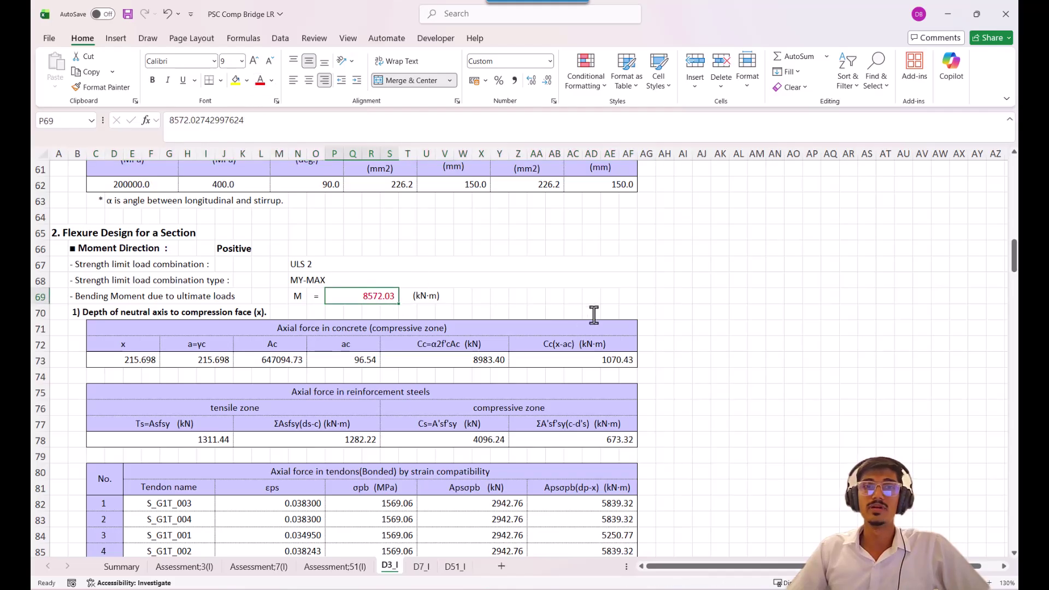
click(607, 312)
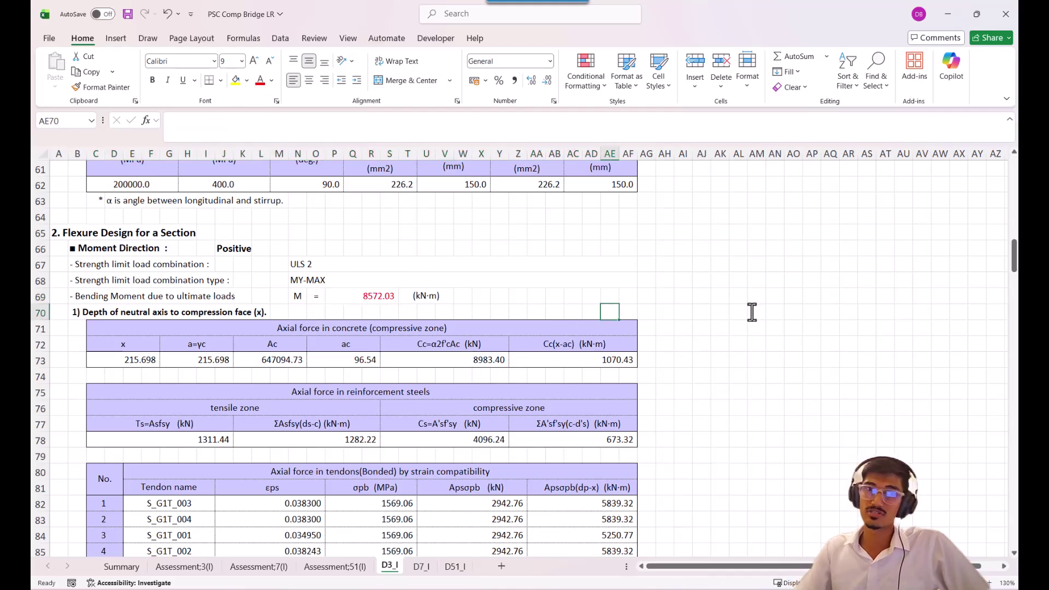
Step: Examine the axial force tables for concrete, reinforcement and bonded tendons used to find the neutral axis depth
scroll(758, 295, down, 1)
scroll(758, 295, down, 1)
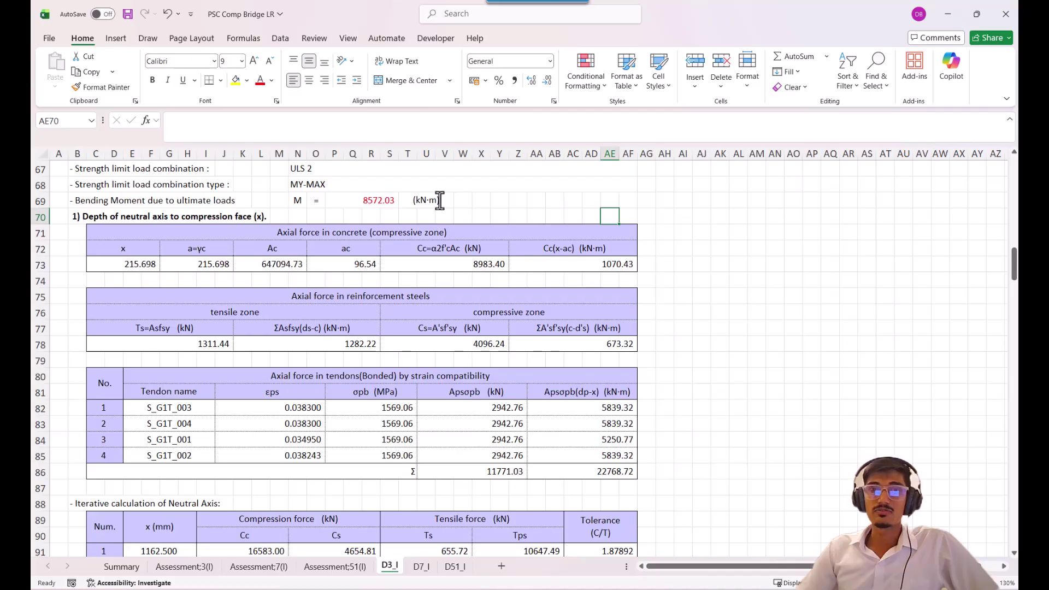
click(376, 195)
click(606, 249)
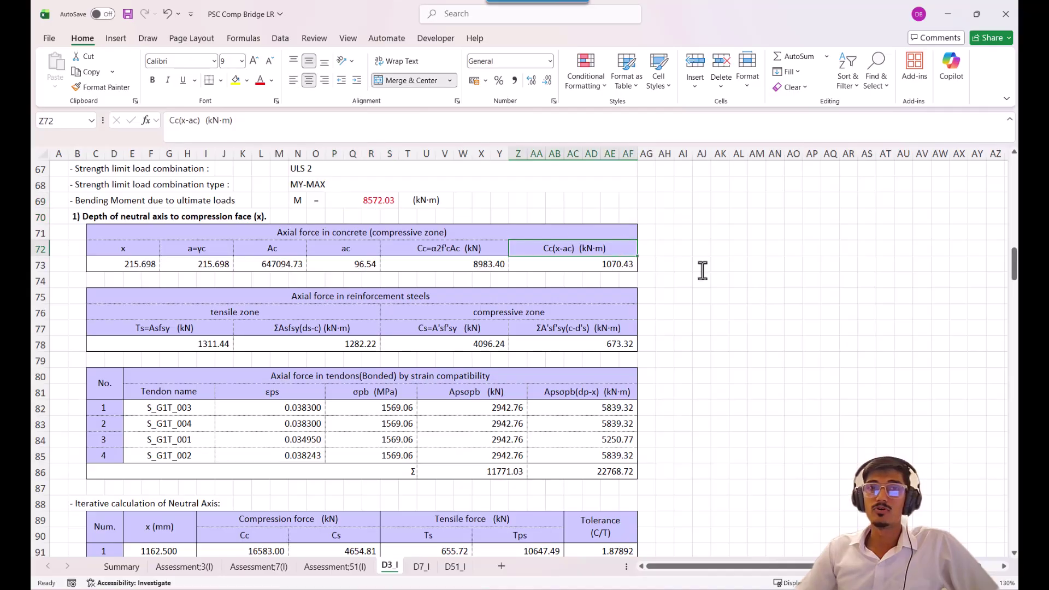
click(354, 208)
scroll(724, 331, down, 3)
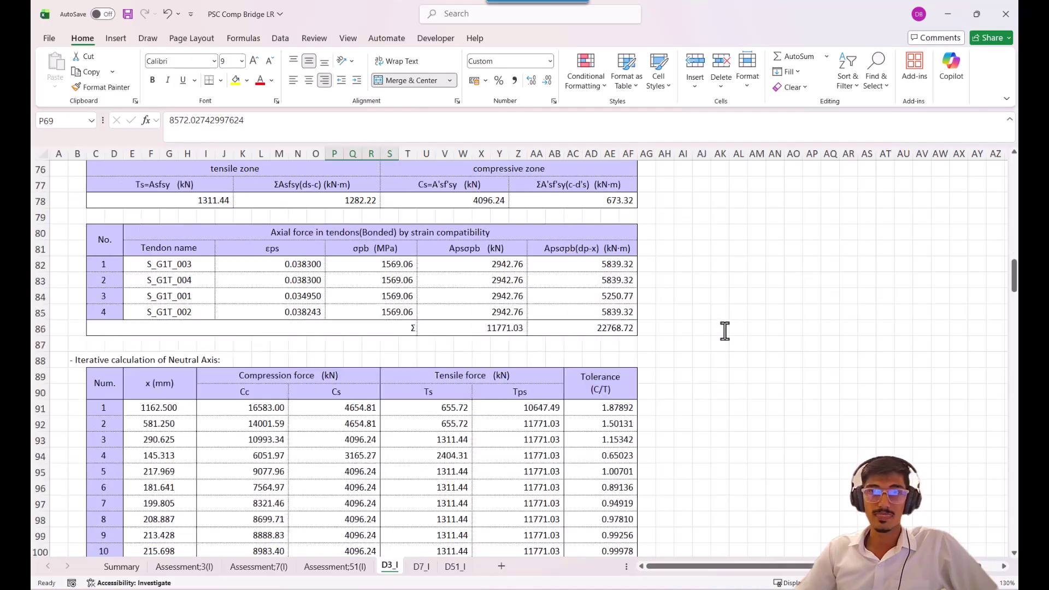
scroll(724, 331, up, 2)
scroll(229, 273, down, 2)
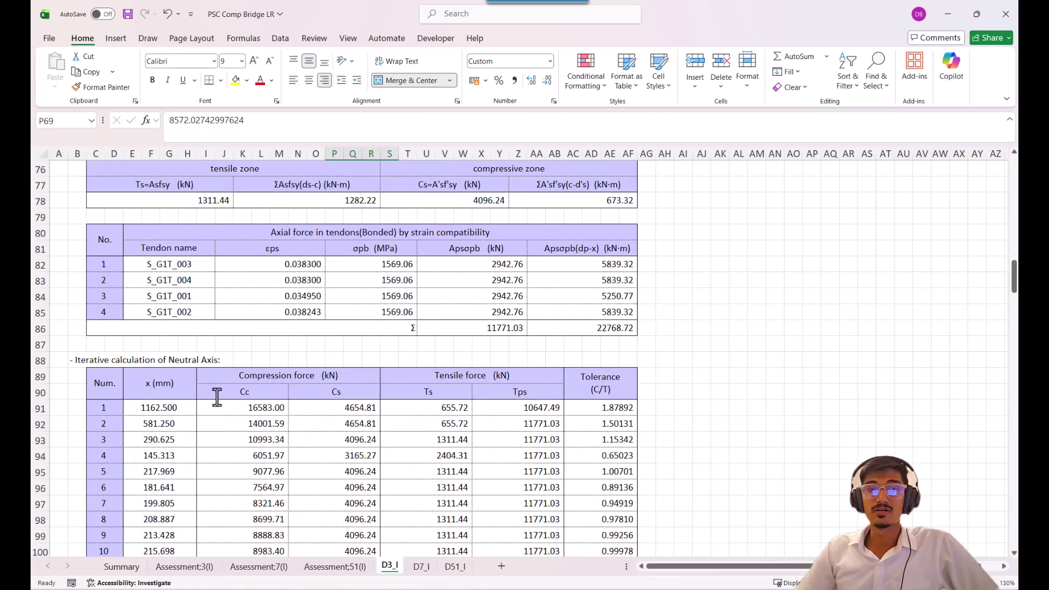
Step: Examine the iterative neutral axis calculation, its final x value, and the ultimate moment resistance Mu
scroll(217, 397, down, 3)
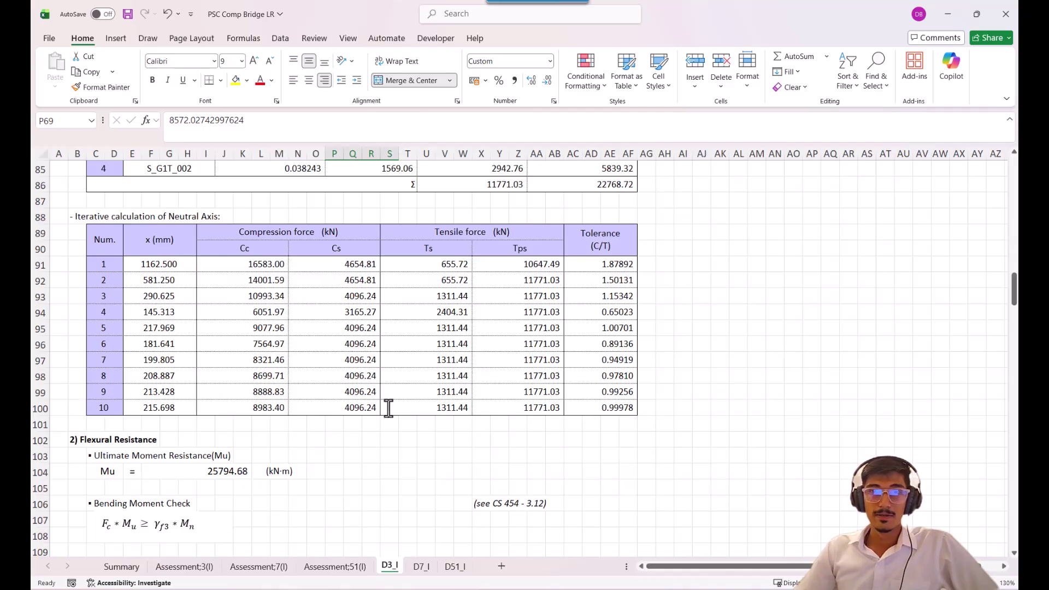
scroll(387, 405, down, 1)
click(173, 359)
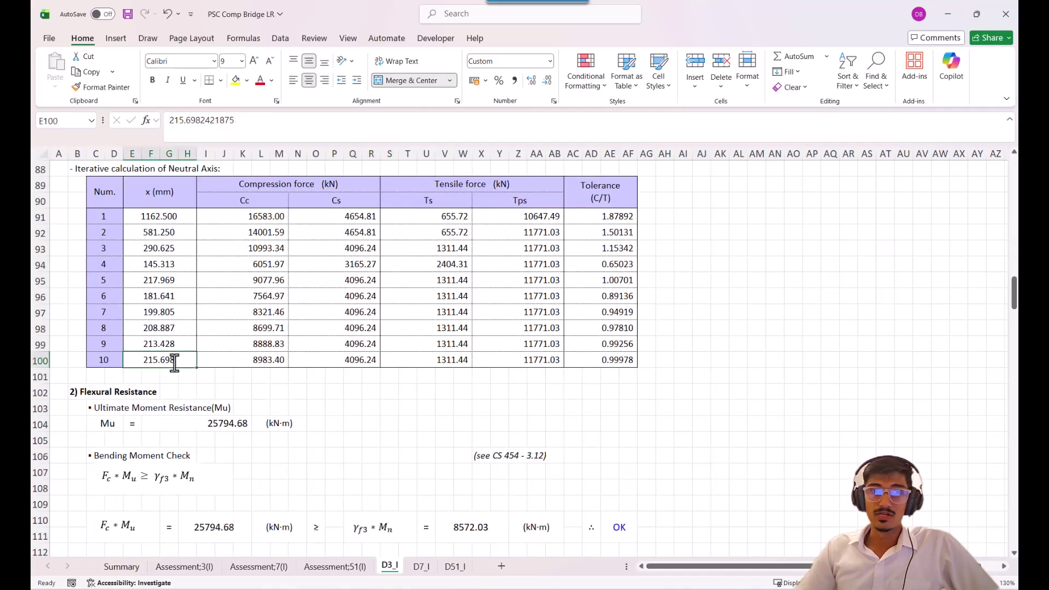
click(230, 419)
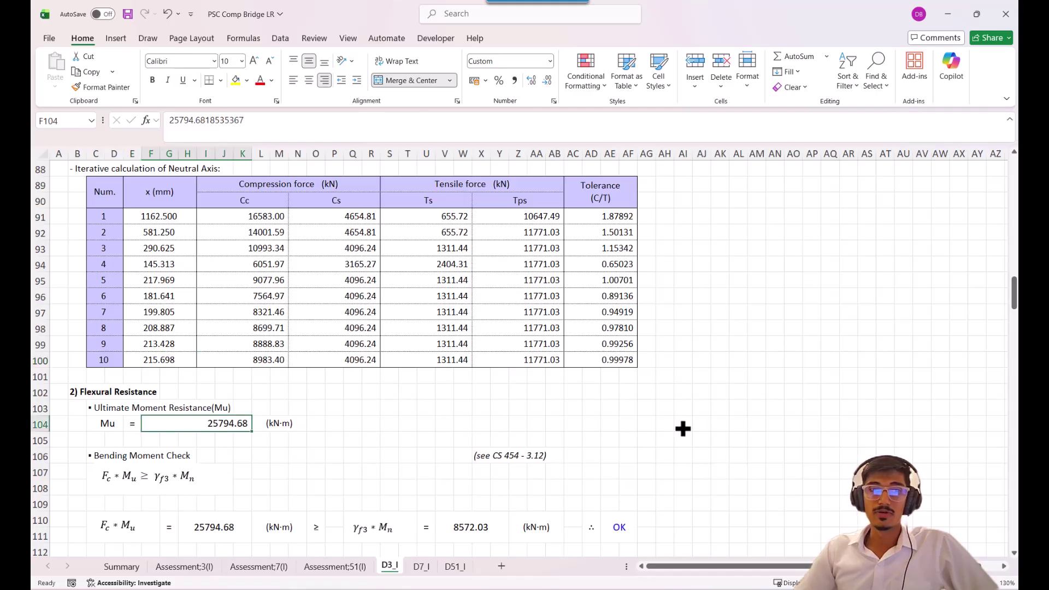
scroll(704, 476, down, 1)
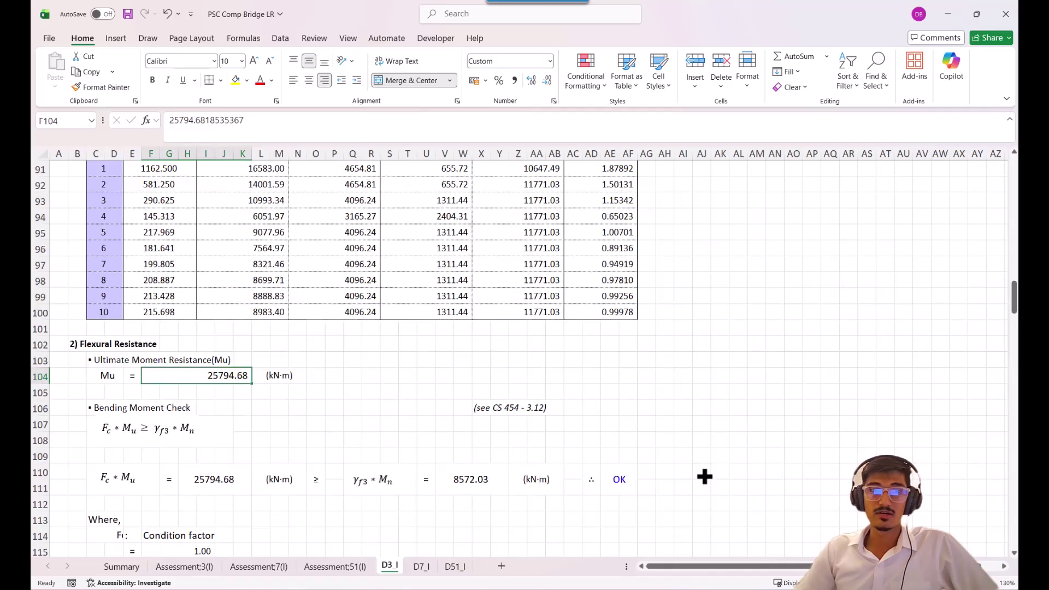
scroll(704, 476, down, 2)
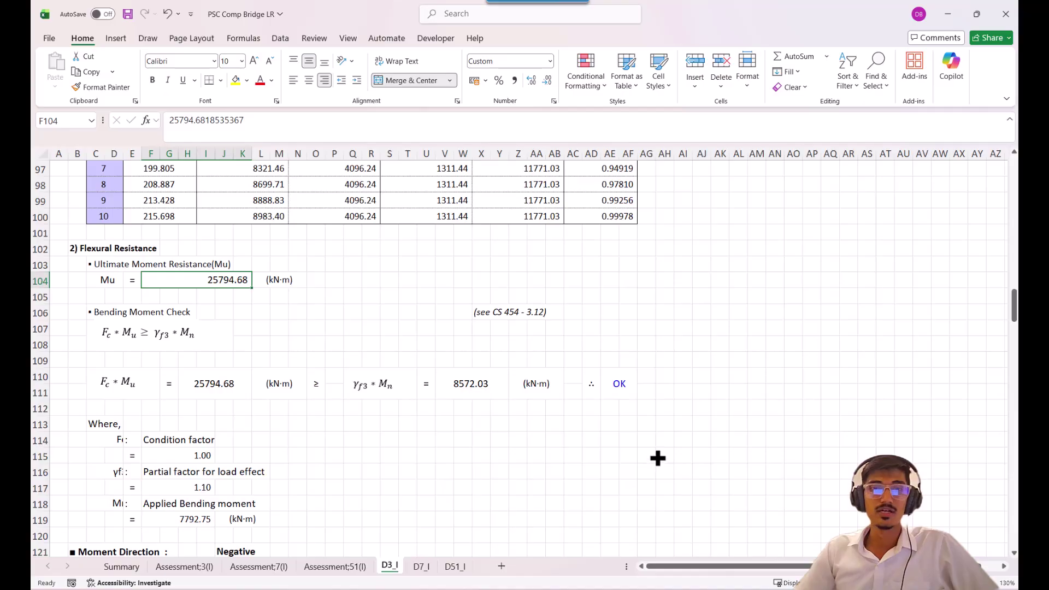
Step: Compare the ultimate bending moment M in P69 with the Bending Moment Check and select the check's verdict cell
scroll(657, 458, up, 8)
scroll(419, 293, up, 4)
click(374, 311)
click(394, 297)
scroll(499, 404, down, 5)
scroll(498, 404, down, 10)
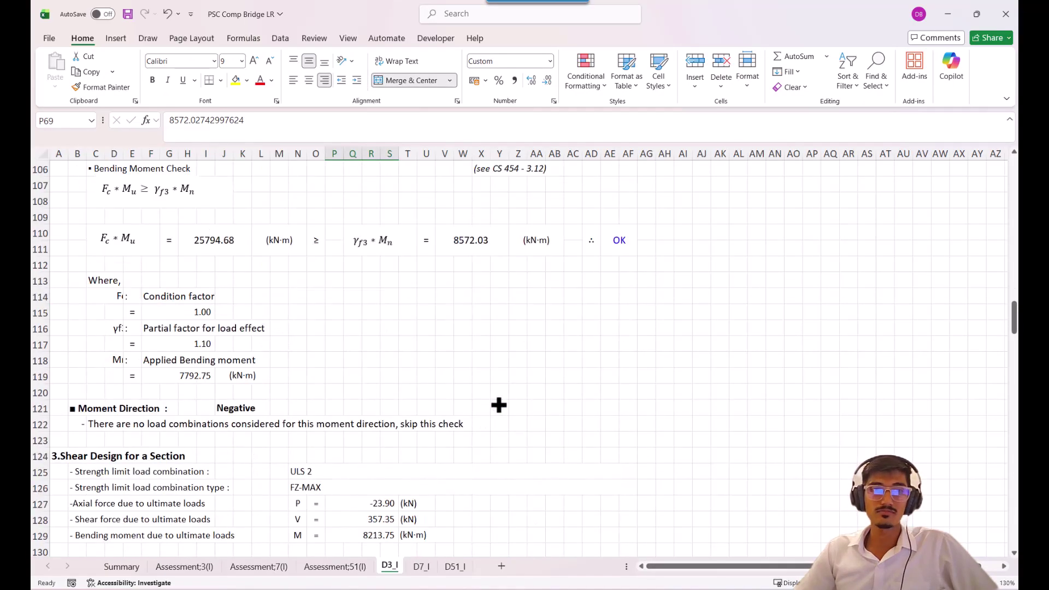
click(620, 239)
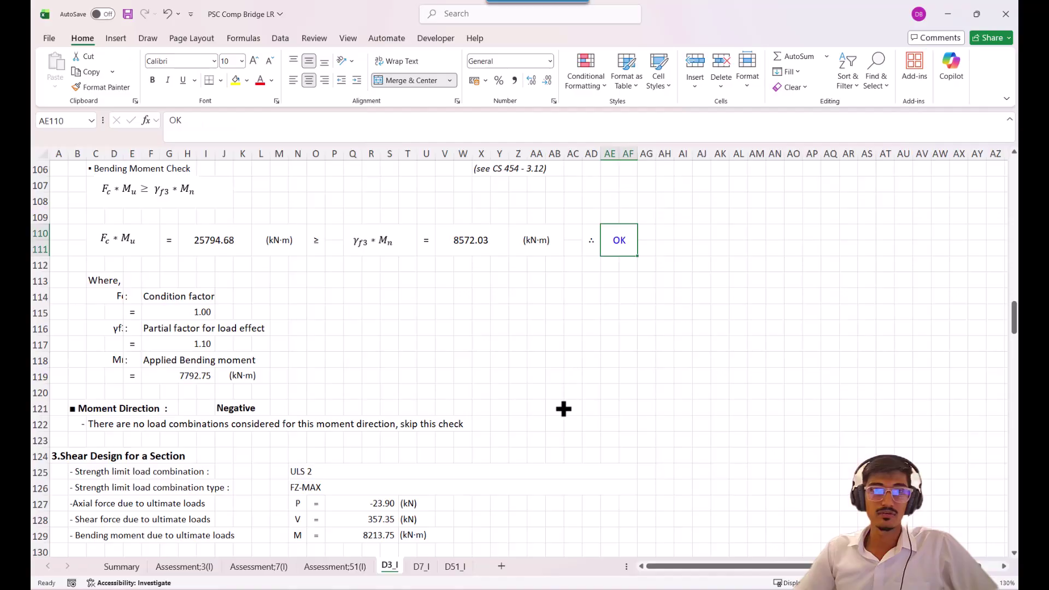
Step: Recheck the flexure calculation from the axial force tables through to the note for the negative moment direction
scroll(562, 407, down, 1)
scroll(563, 409, up, 2)
scroll(563, 408, up, 8)
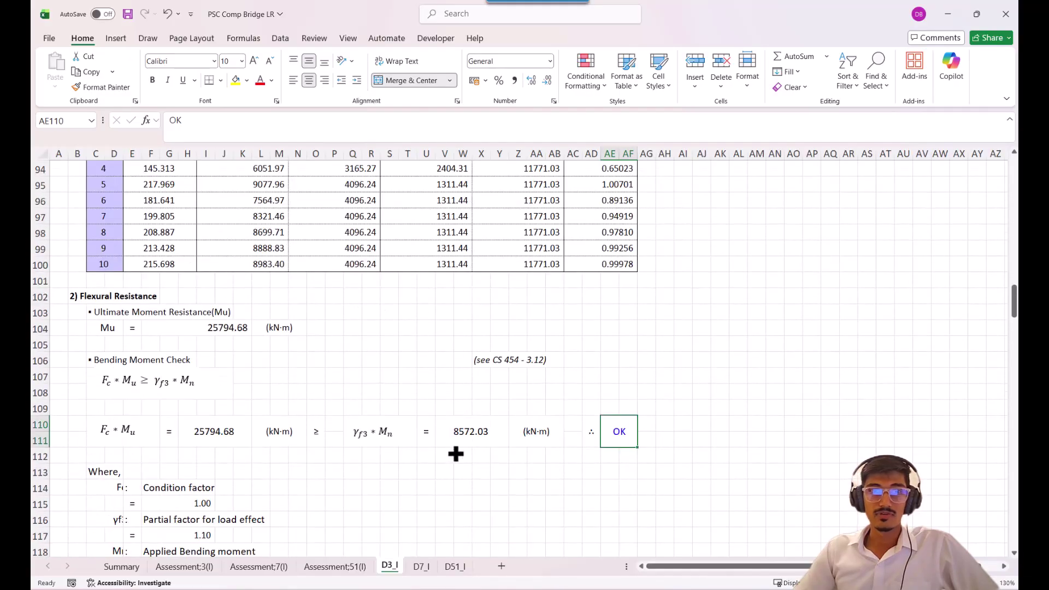
scroll(447, 452, up, 4)
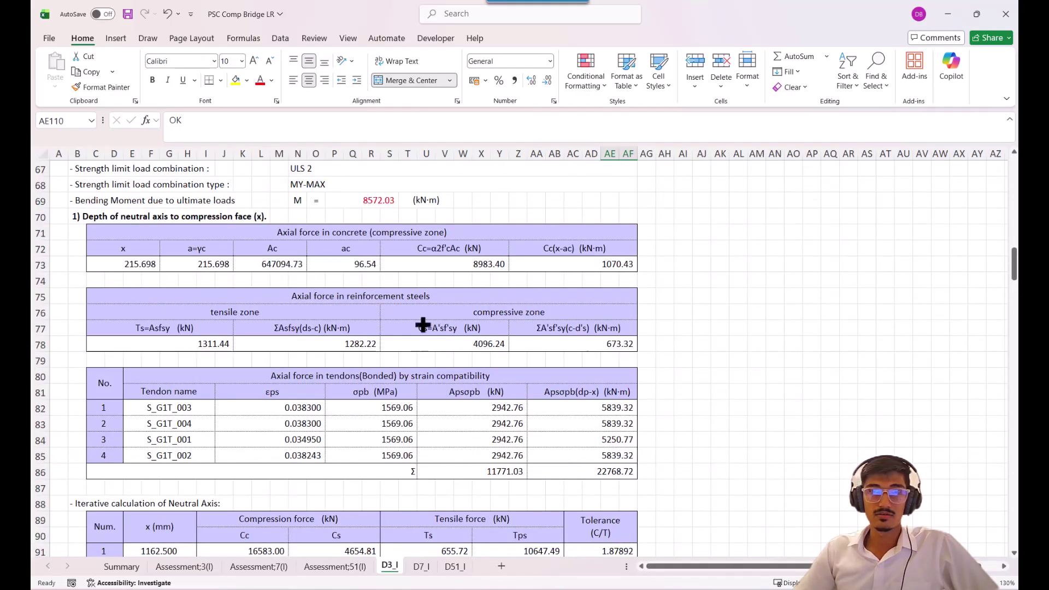
scroll(562, 513, down, 13)
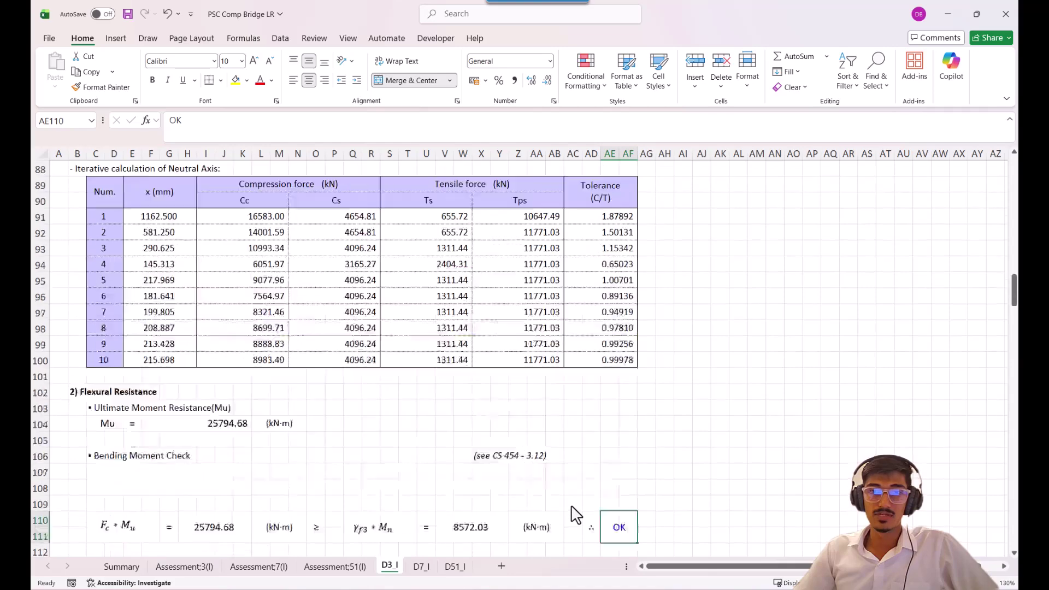
scroll(491, 491, down, 3)
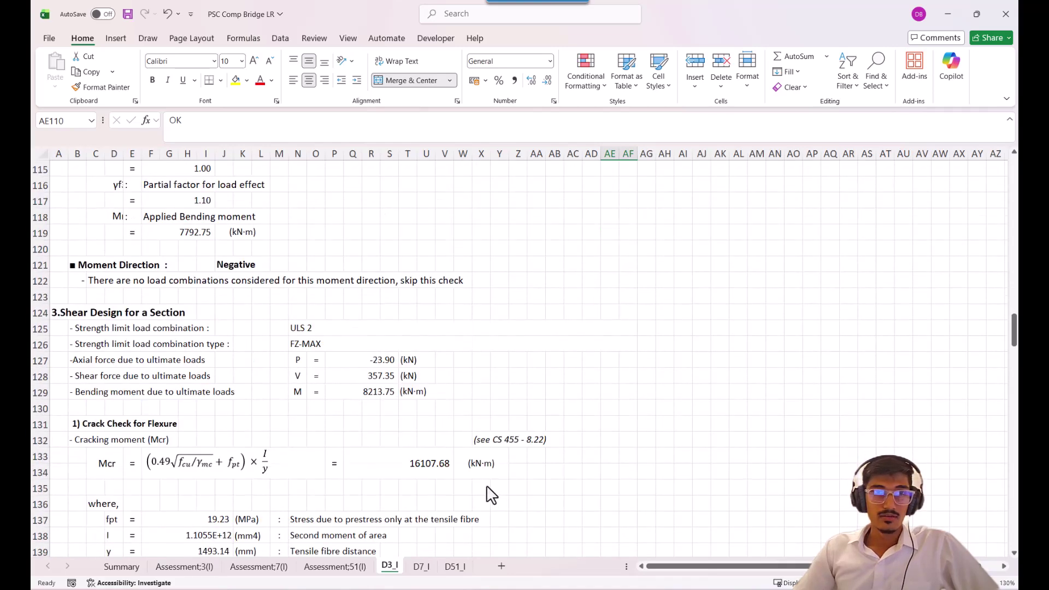
click(170, 281)
Step: Colour the axial force, shear force and bending moment values red in the Shear Design section
scroll(449, 414, down, 2)
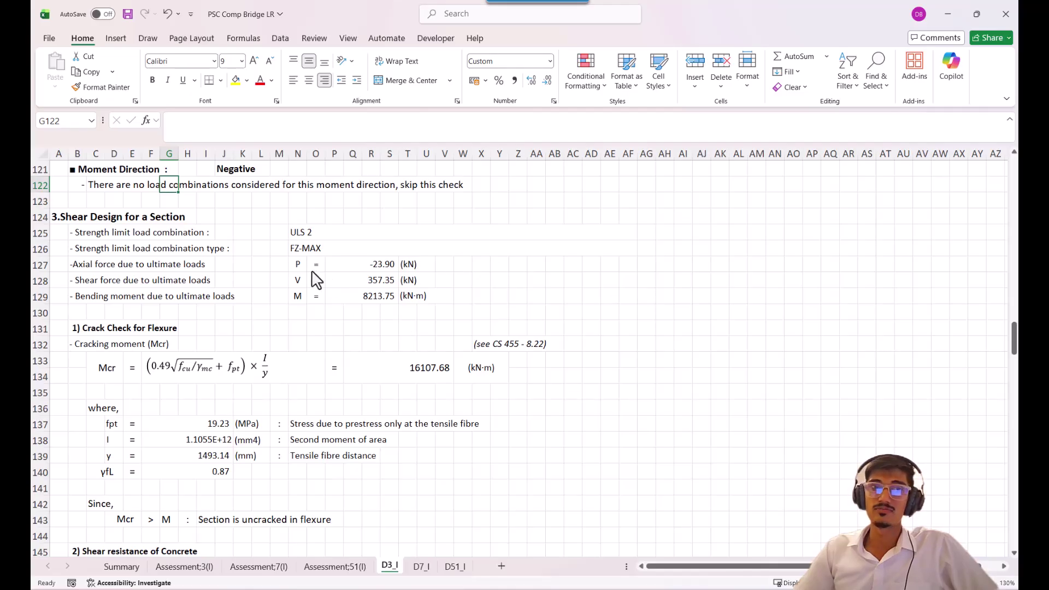
drag(391, 265, 388, 291)
click(260, 80)
click(609, 280)
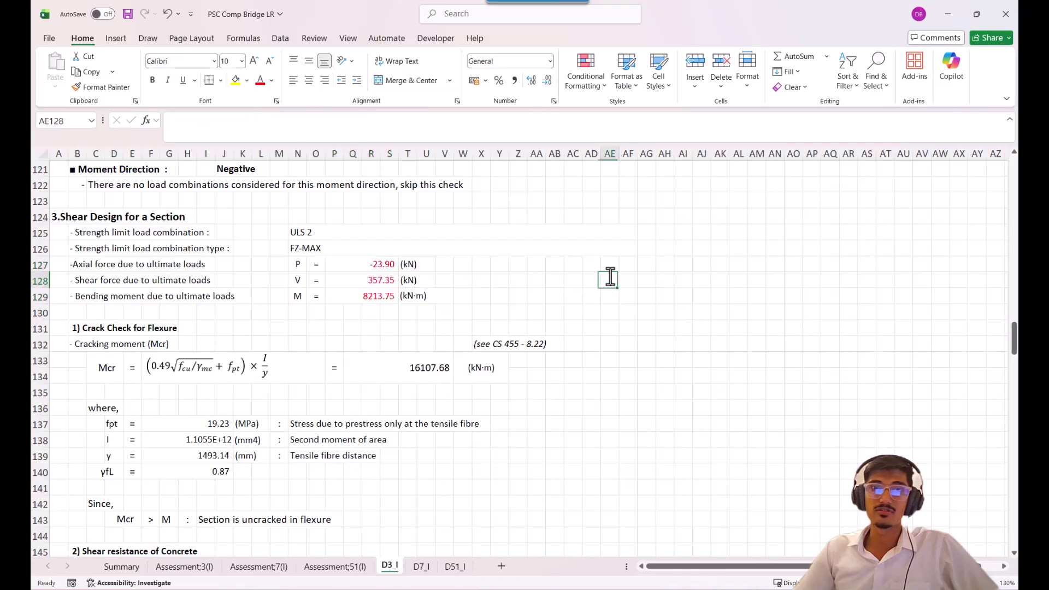
Step: Examine the Crack Check for Flexure, comparing the cracking moment Mcr with the ultimate bending moment
scroll(758, 358, down, 2)
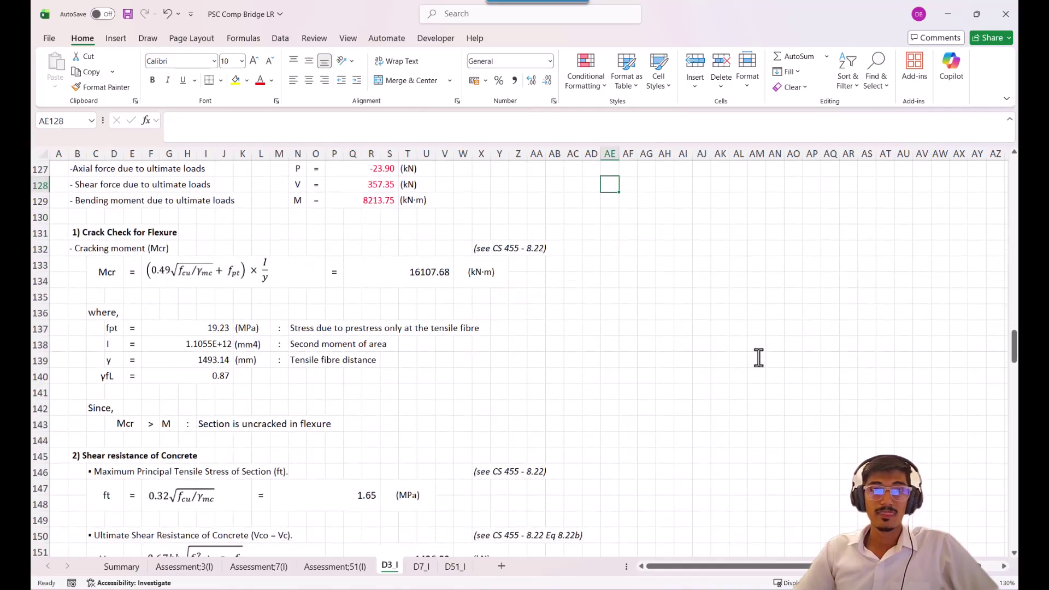
scroll(758, 357, up, 1)
scroll(758, 357, down, 1)
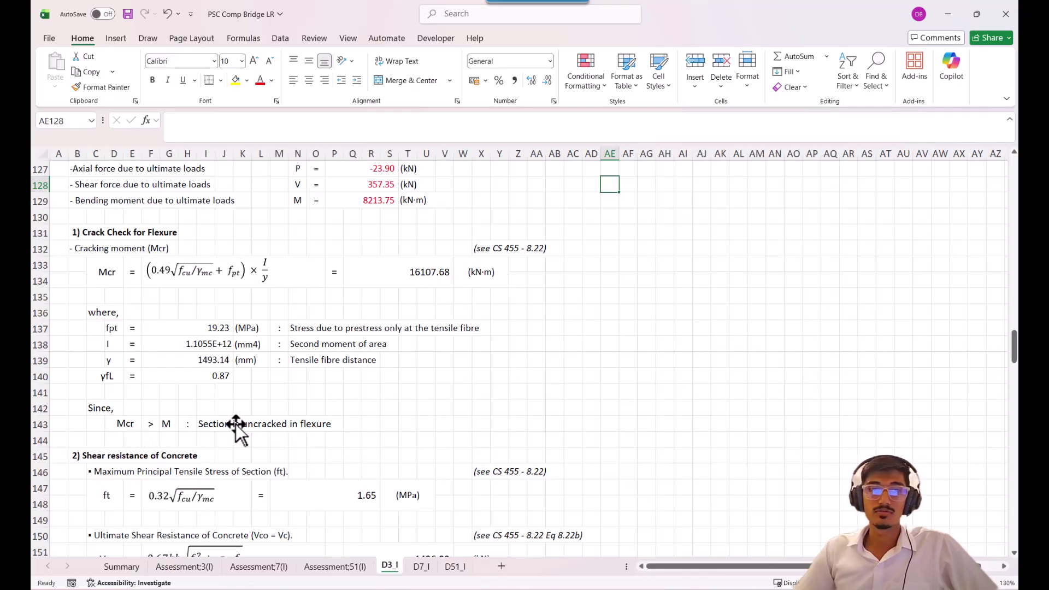
Step: Colour the CS 455 clause references red for the maximum principal tensile stress and ultimate shear resistance of concrete
scroll(658, 395, down, 5)
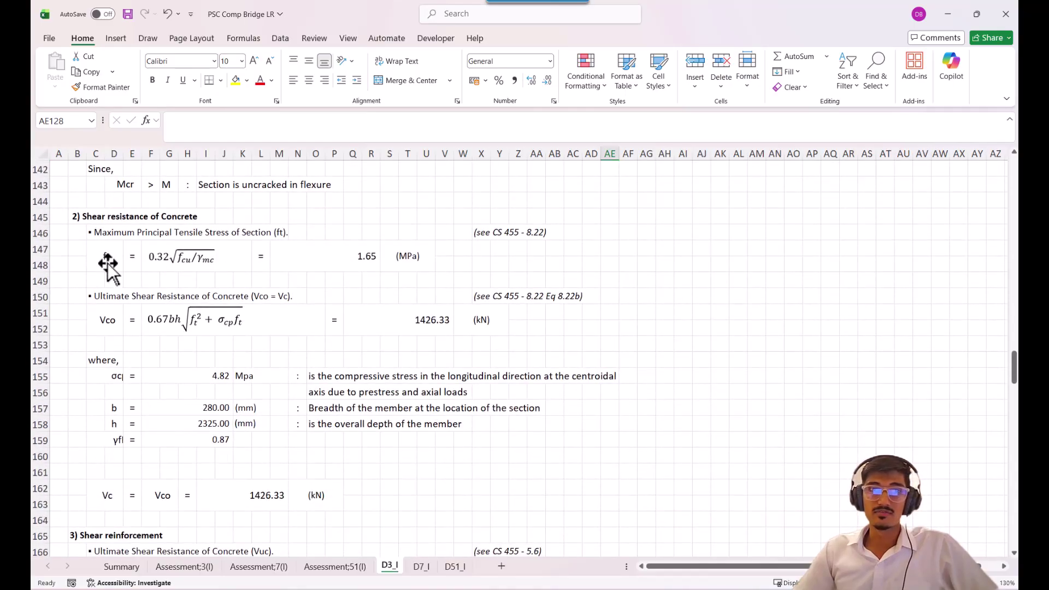
click(505, 231)
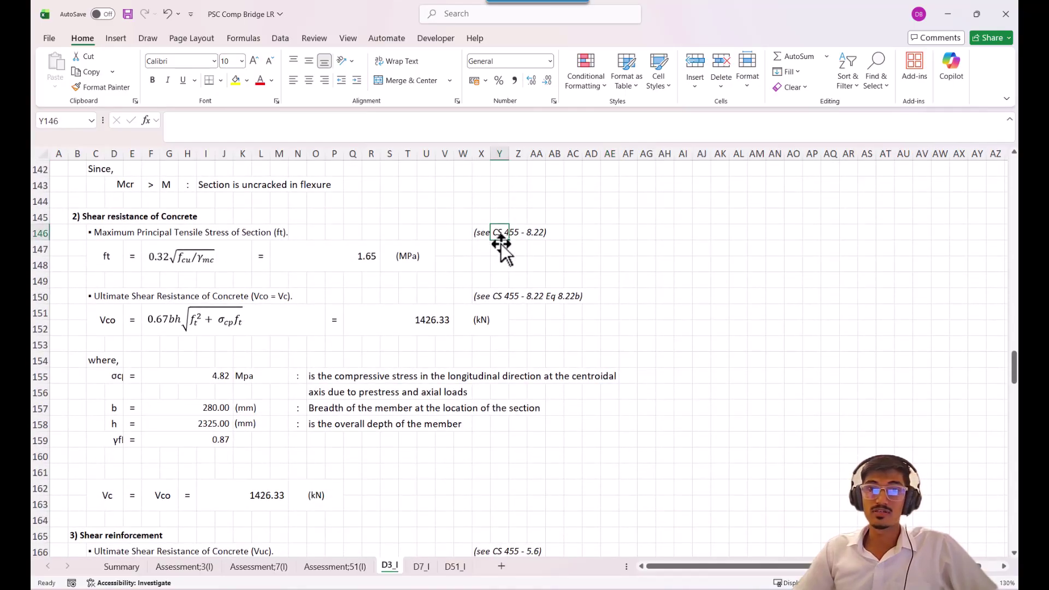
drag(485, 233, 542, 233)
click(261, 81)
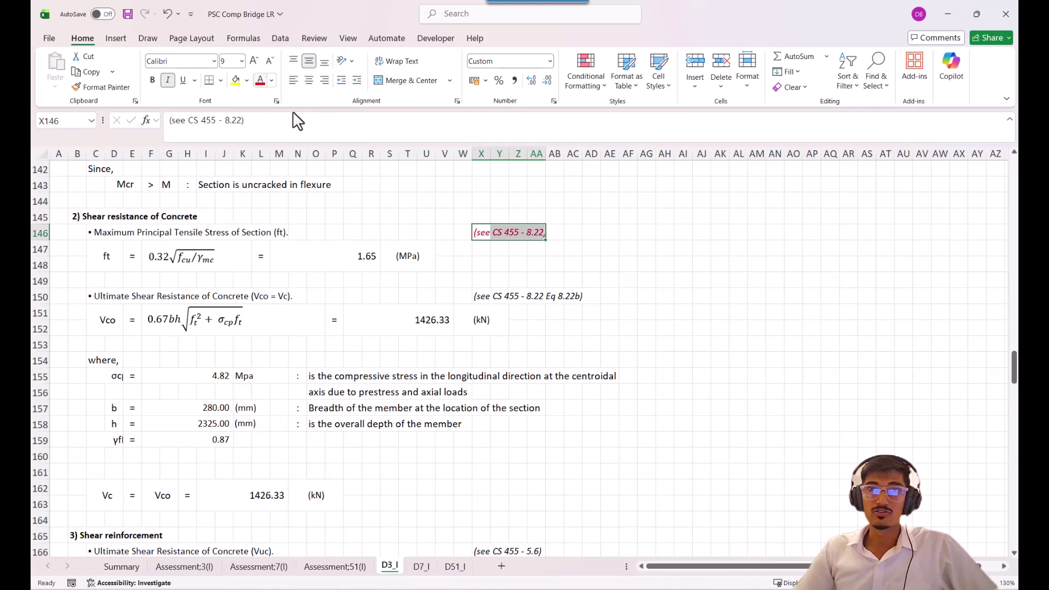
drag(475, 295, 579, 297)
click(261, 81)
click(592, 327)
click(477, 231)
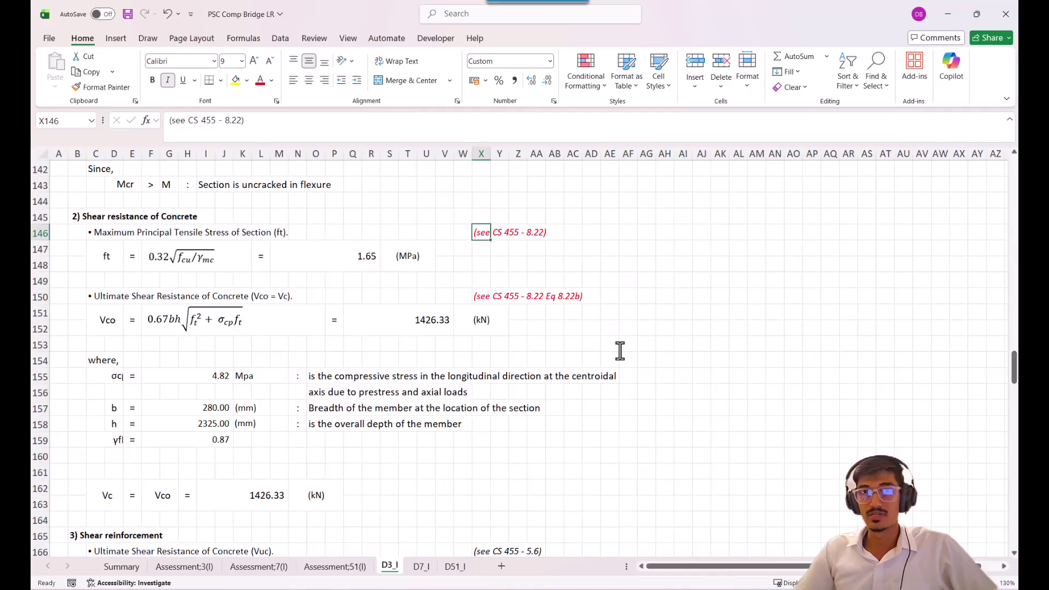
Step: Skim the remaining shear, torsion and serviceability checks, then return to the Shear resistance of Concrete section
scroll(639, 523, down, 18)
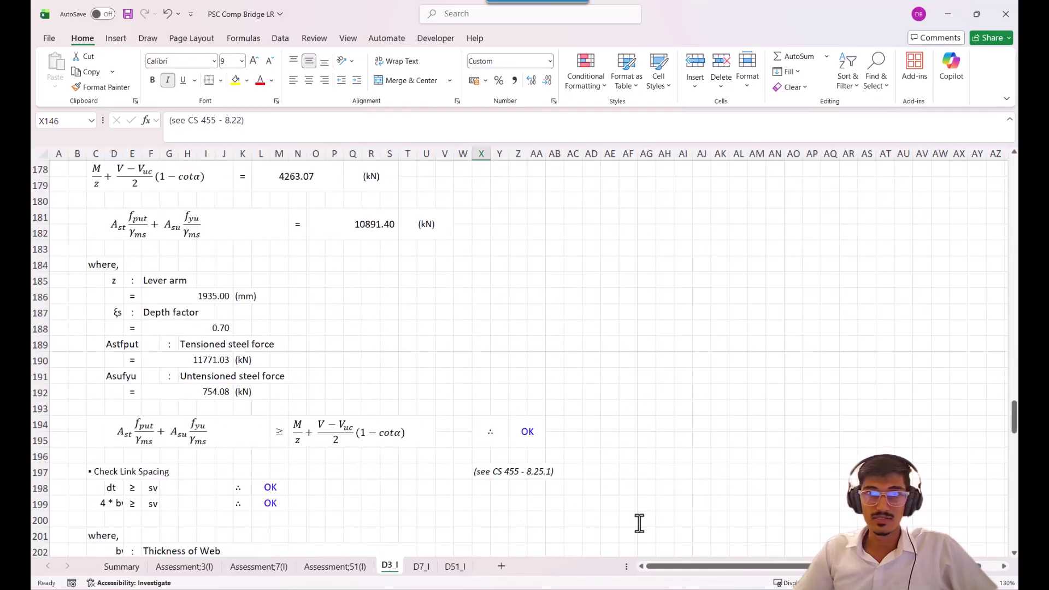
scroll(639, 523, down, 20)
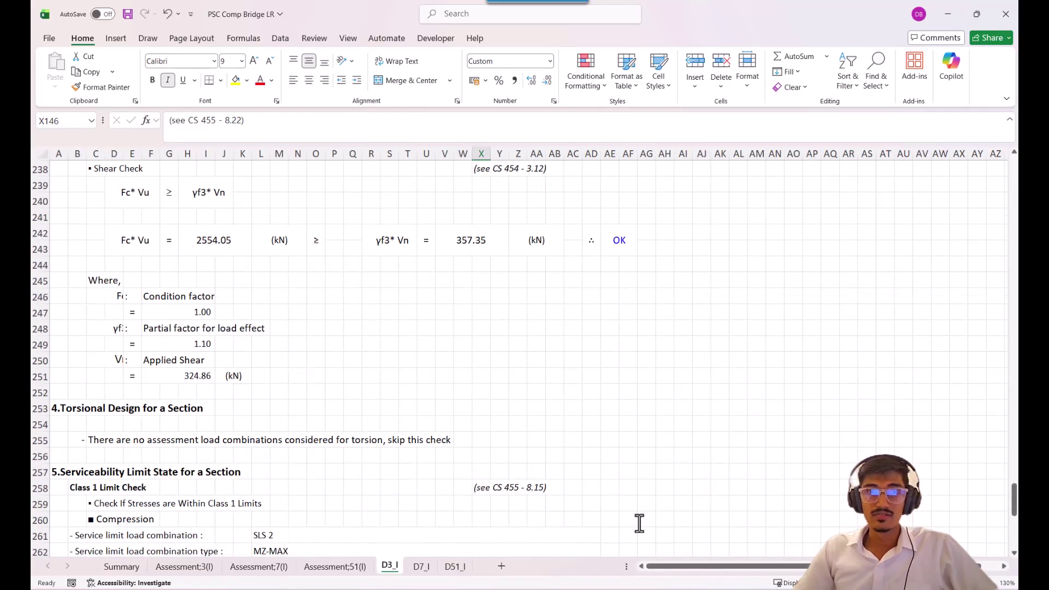
scroll(300, 391, up, 12)
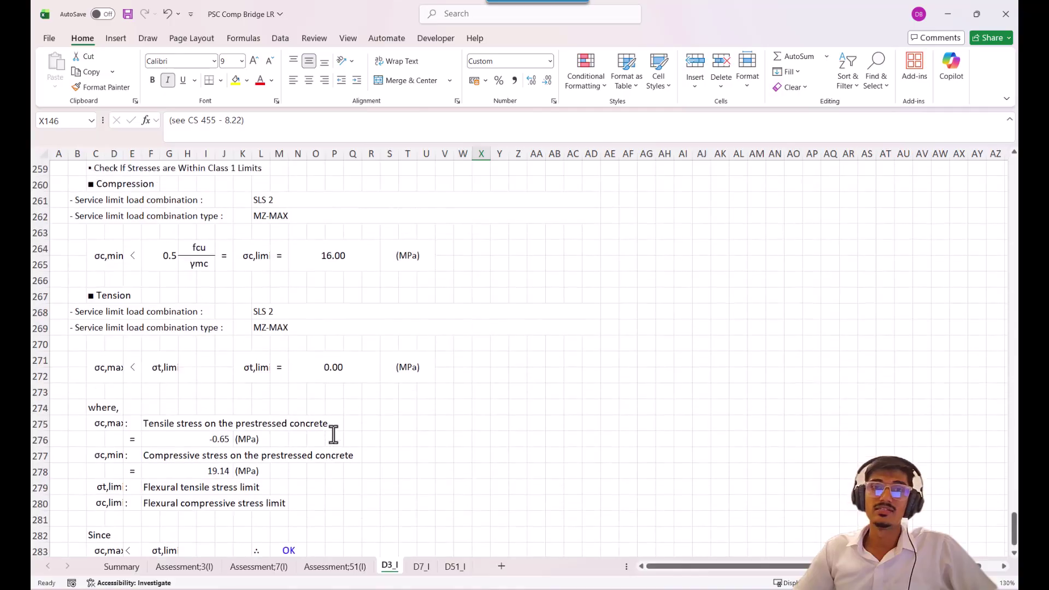
scroll(333, 434, up, 19)
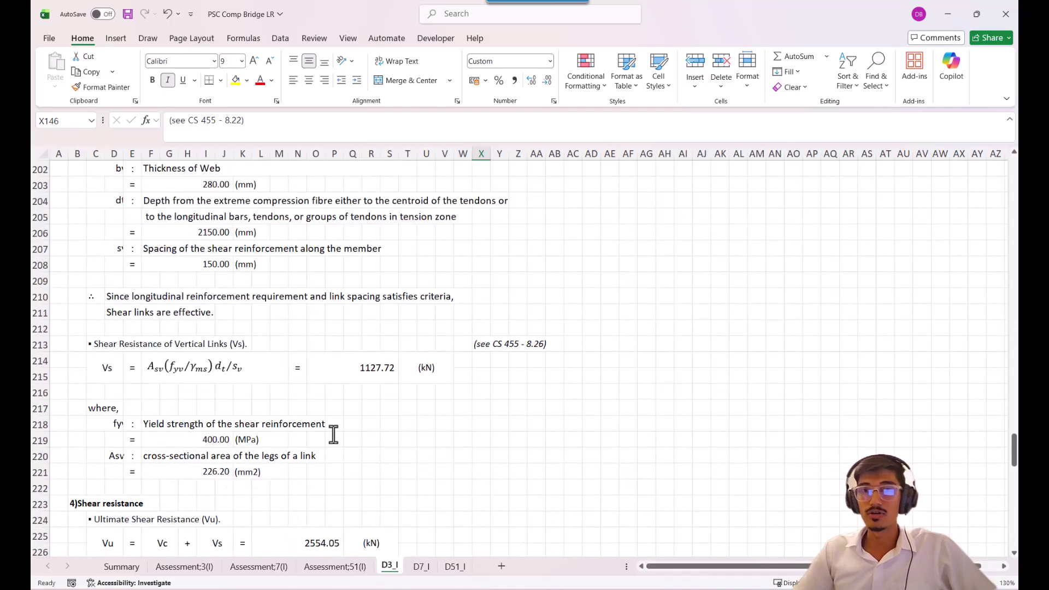
scroll(333, 434, up, 10)
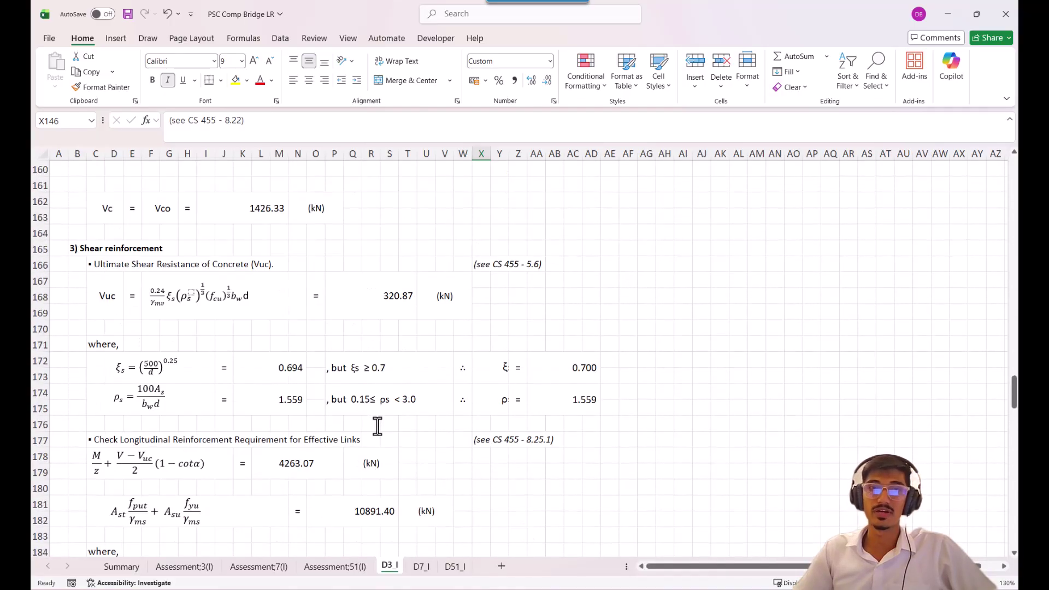
scroll(378, 426, up, 4)
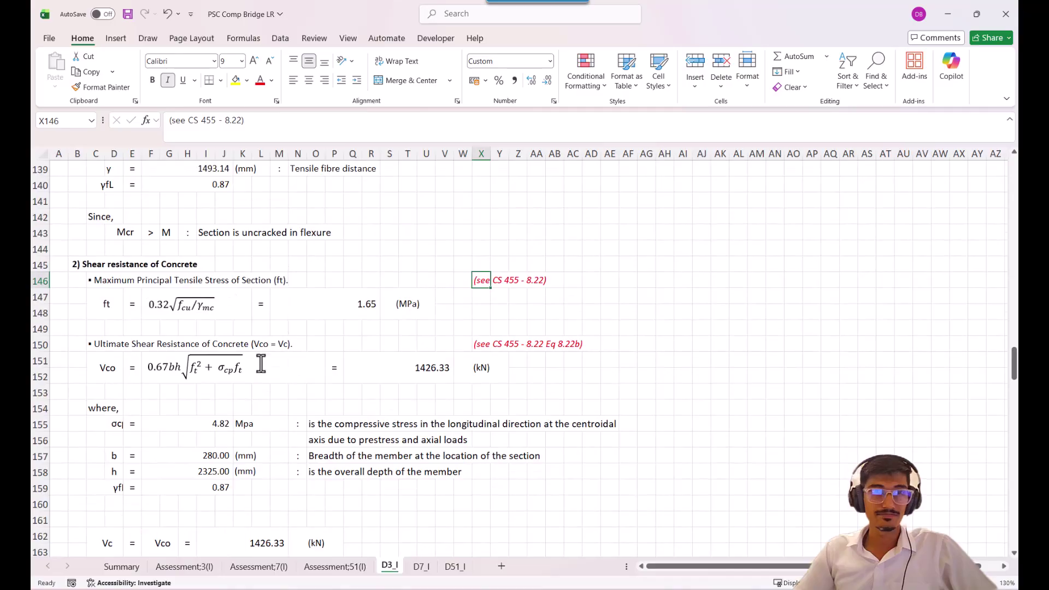
Step: Check the ultimate shear resistance of concrete by selecting the Vco result and the Vuc result under Shear reinforcement
scroll(269, 393, down, 3)
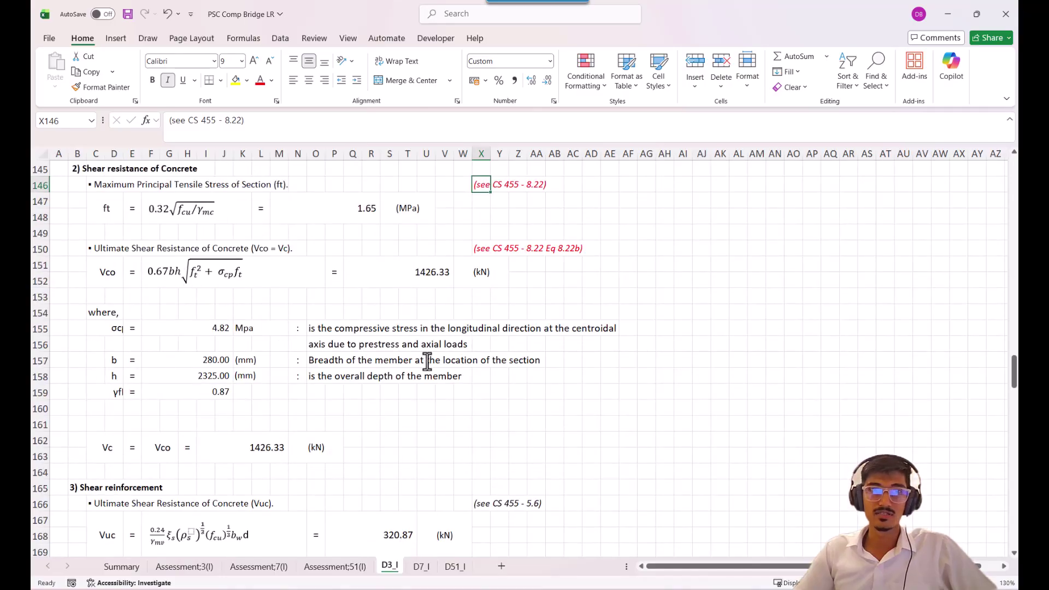
click(440, 278)
scroll(415, 413, down, 3)
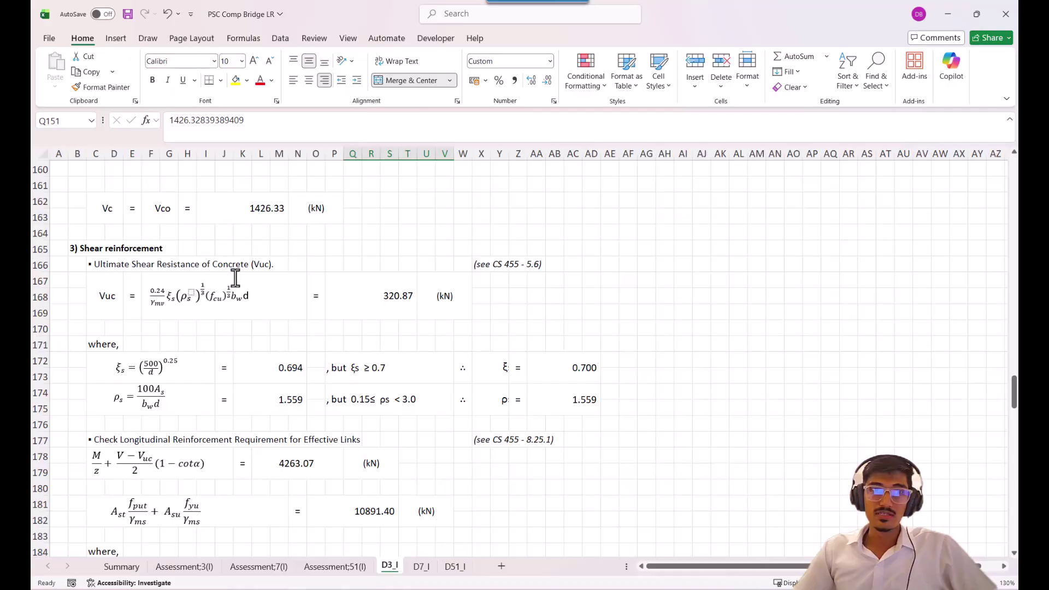
click(377, 304)
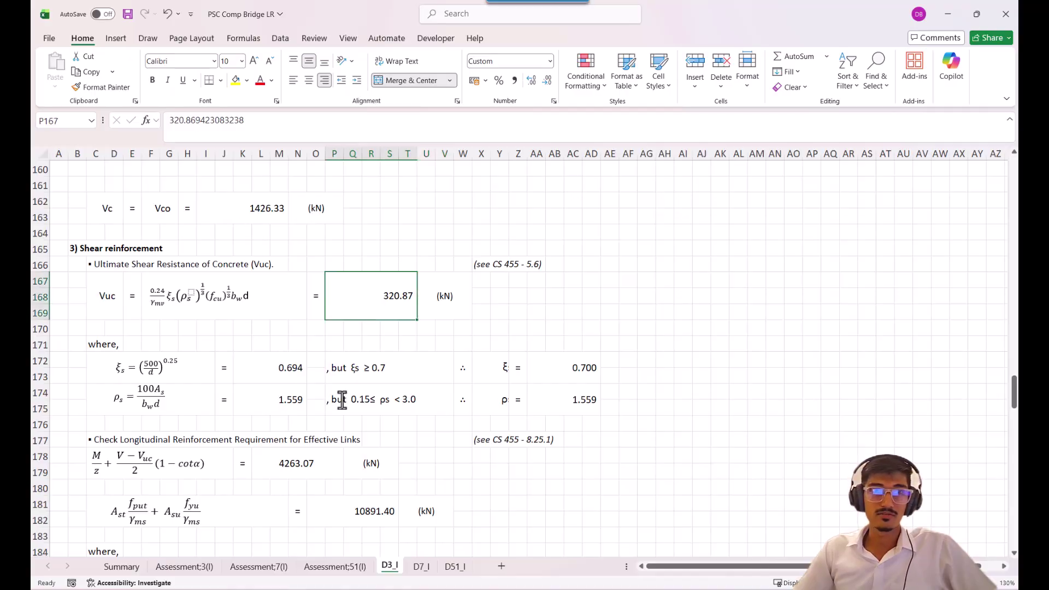
Step: Examine the longitudinal reinforcement requirement for effective links and the link spacing check
scroll(342, 404, down, 5)
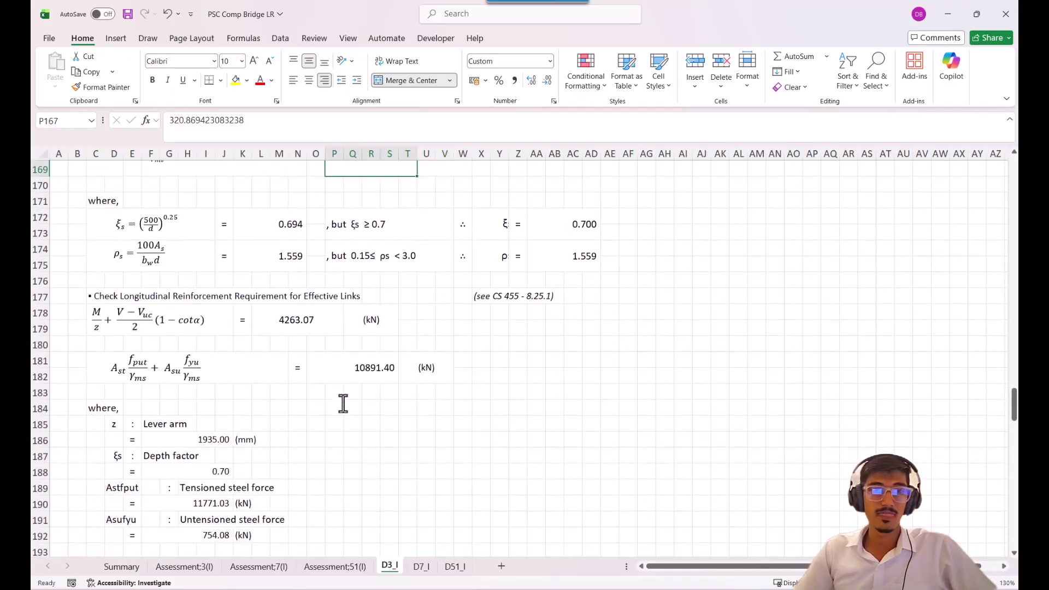
scroll(344, 404, down, 2)
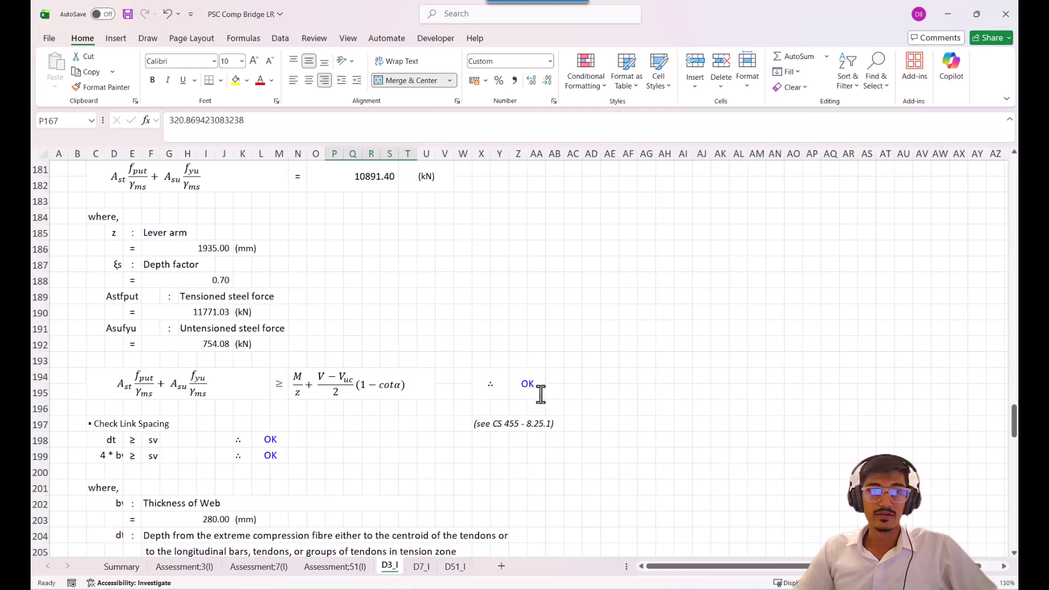
scroll(399, 429, up, 5)
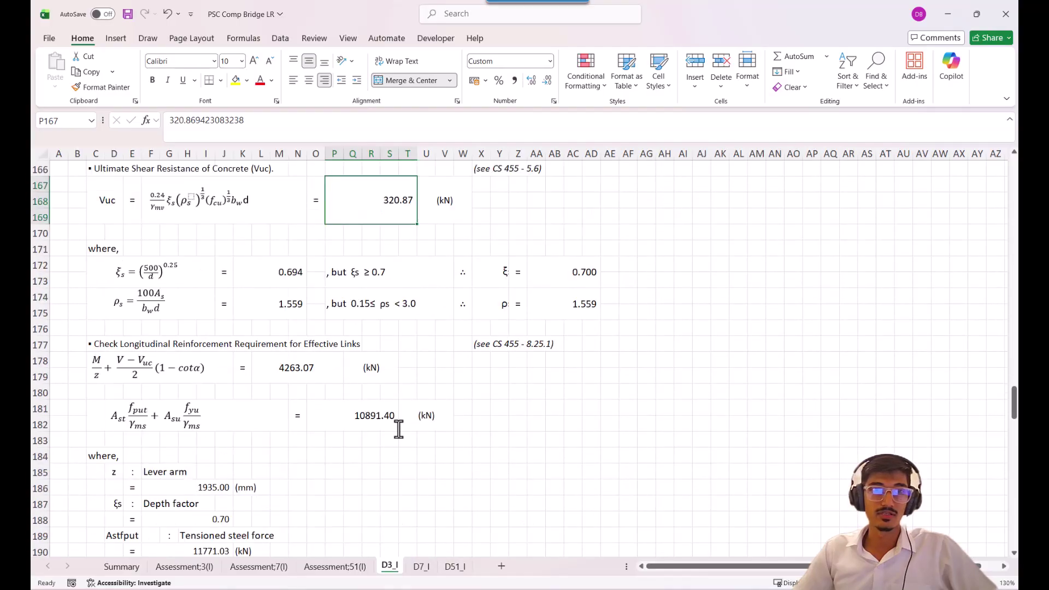
scroll(398, 428, down, 6)
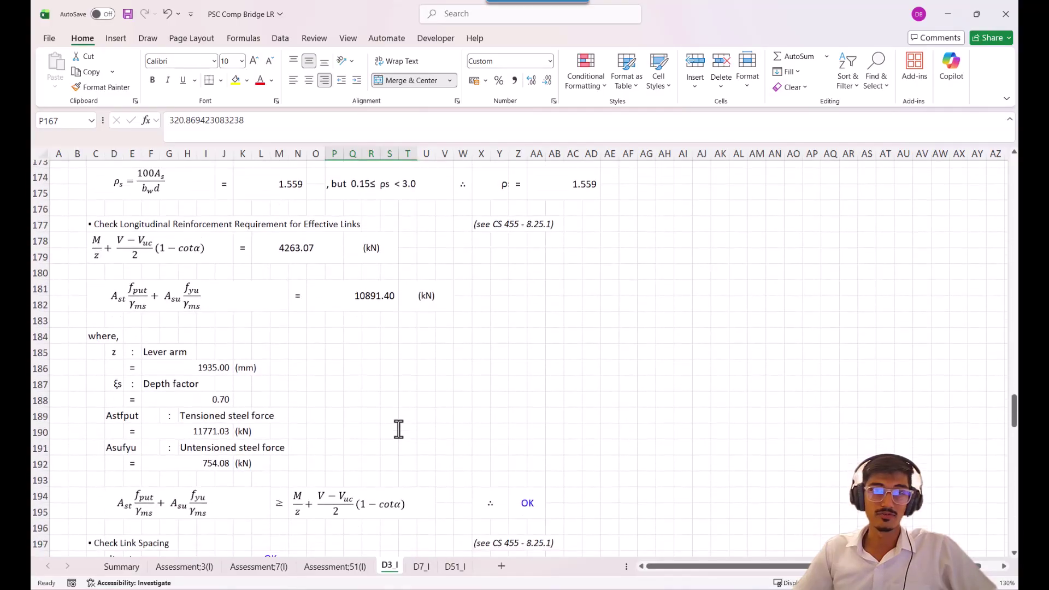
scroll(399, 429, down, 1)
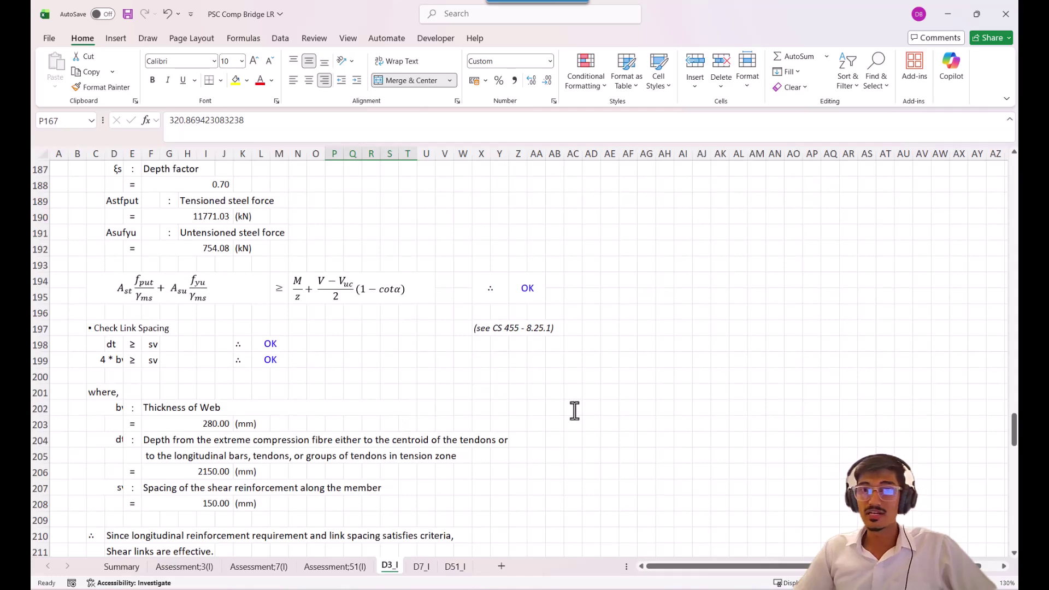
scroll(561, 437, down, 3)
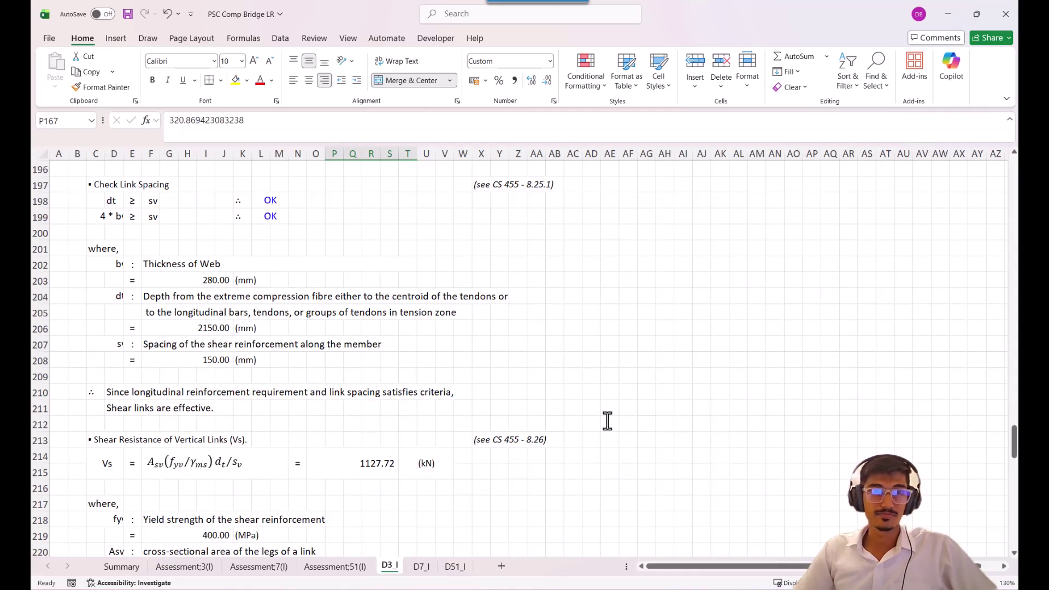
Step: Select the conclusion on shear link effectiveness and review the vertical link resistance Vs through to the maximum shear force Vmax
click(158, 405)
scroll(570, 412, down, 5)
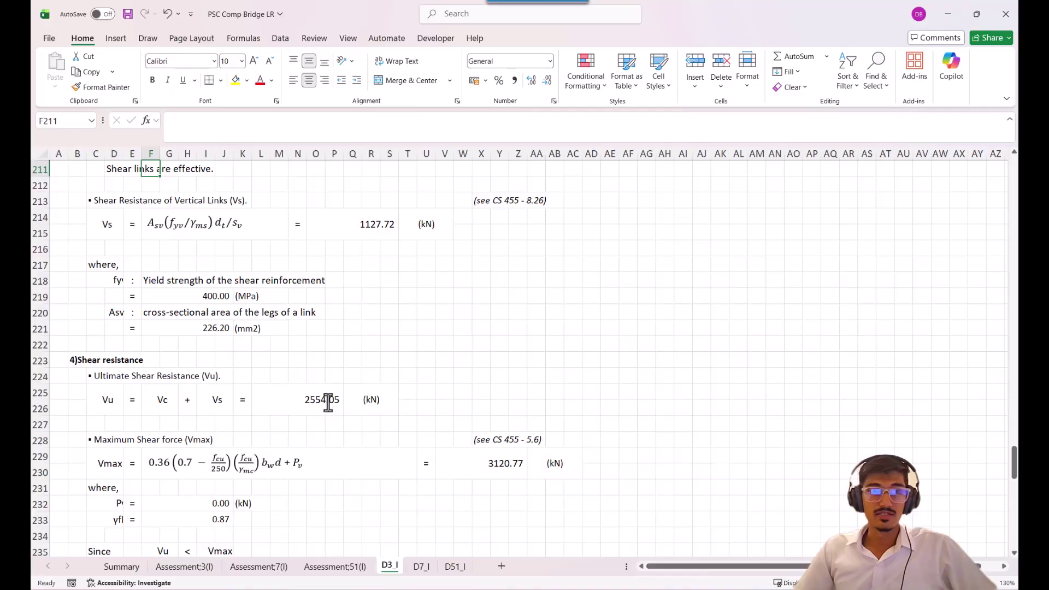
scroll(328, 402, down, 1)
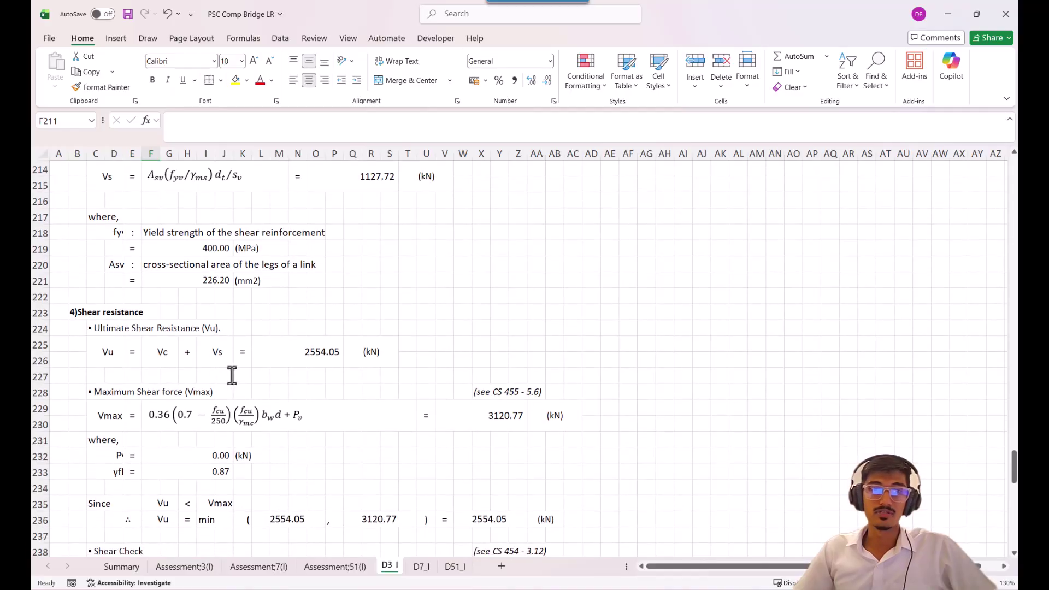
scroll(327, 374, down, 3)
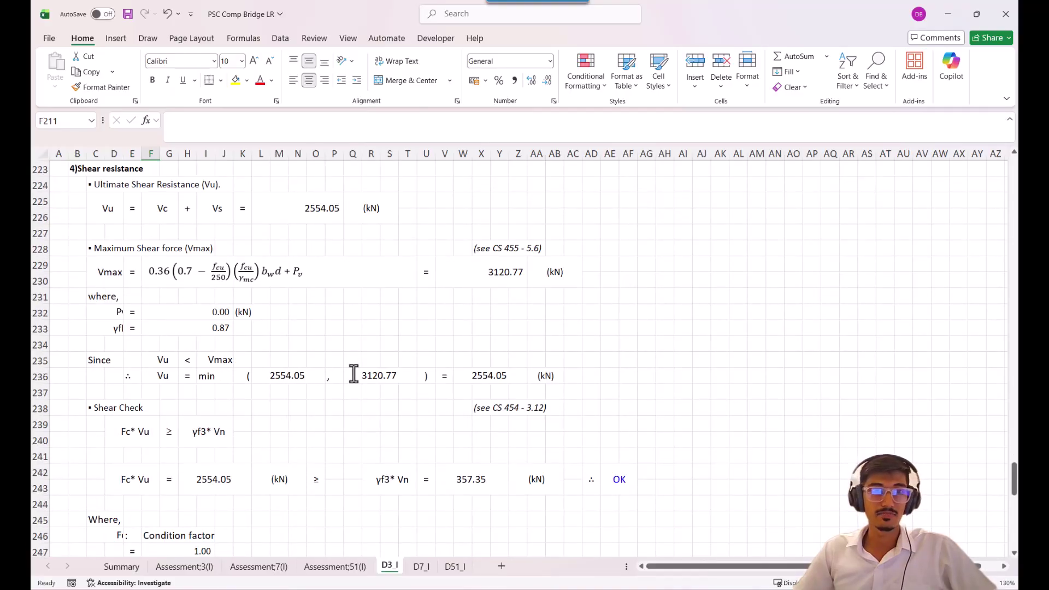
Step: Compare the ultimate shear resistance Vu with the factored applied shear in the Shear Check and select the check's verdict cell
click(314, 218)
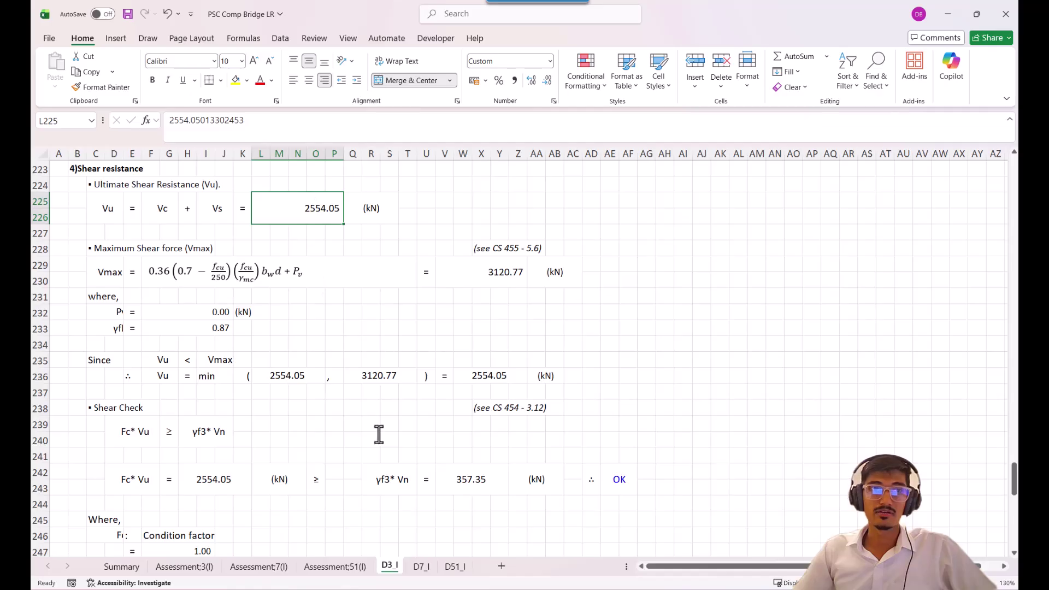
scroll(378, 434, down, 6)
scroll(402, 431, up, 3)
scroll(402, 431, up, 3)
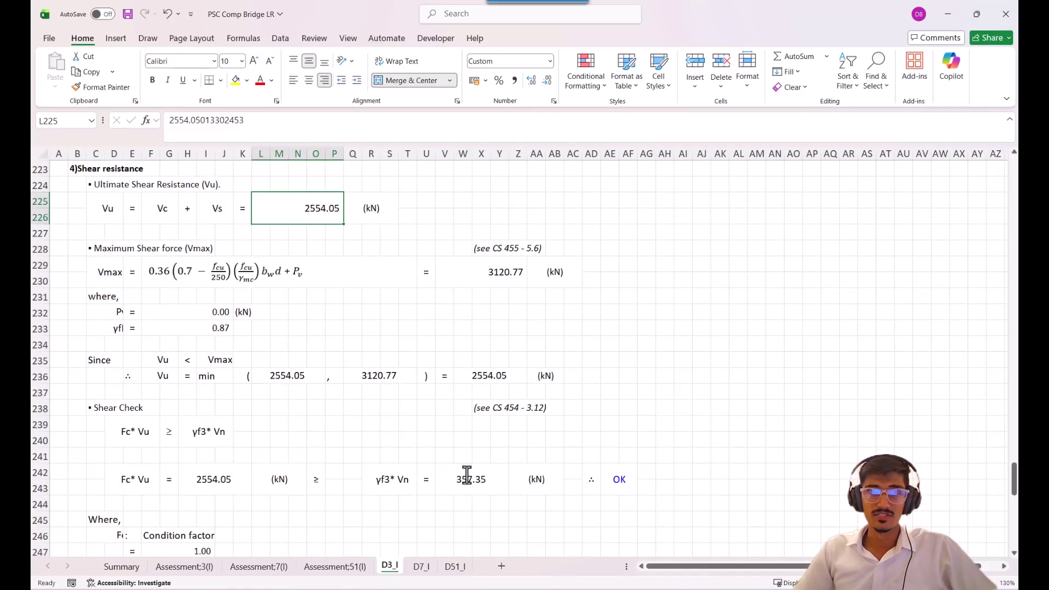
click(467, 474)
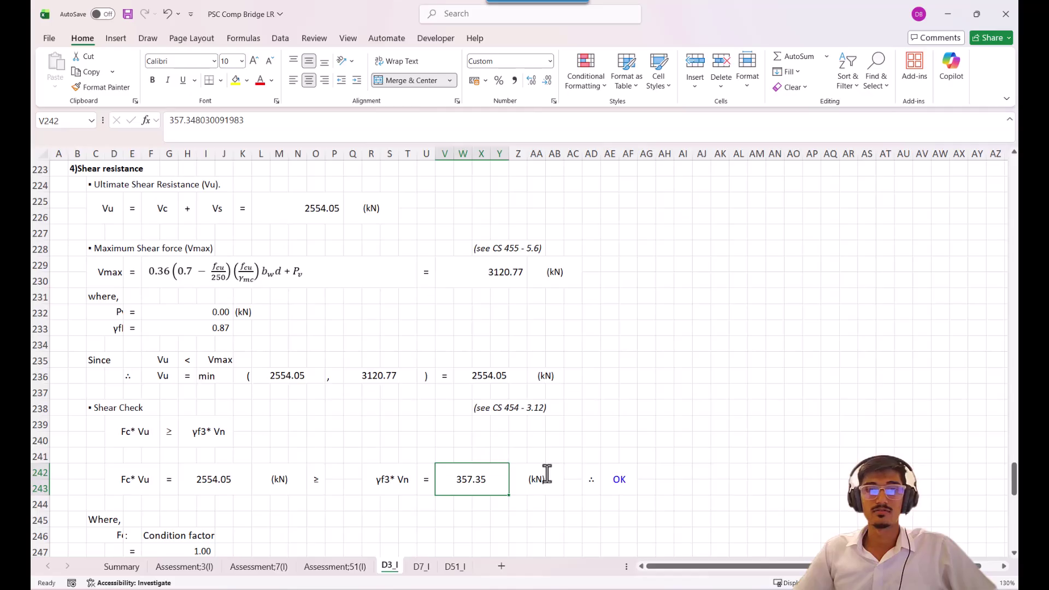
scroll(562, 511, down, 1)
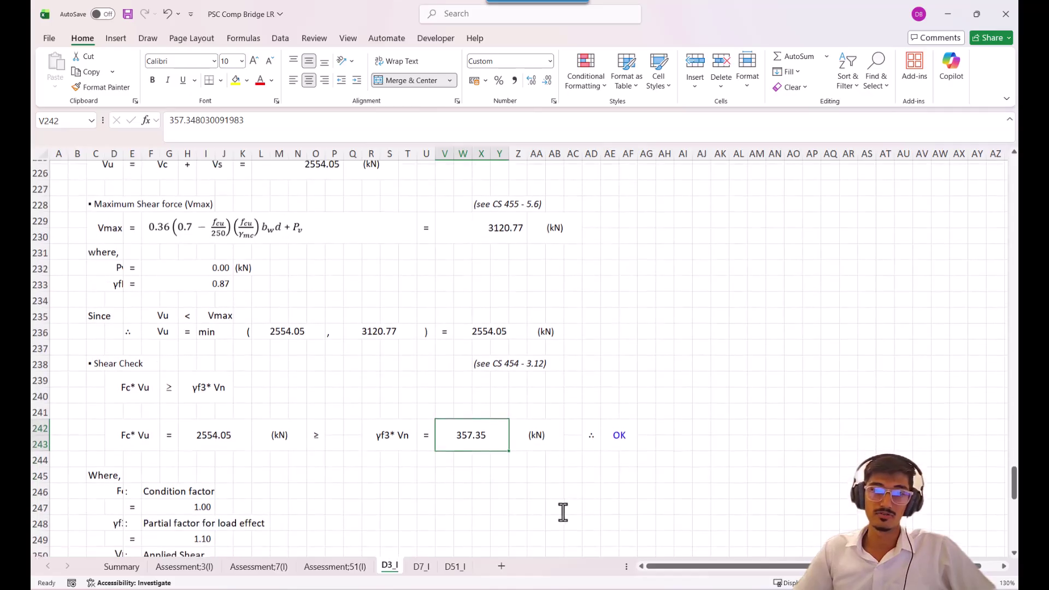
click(619, 479)
Step: Review the torsional design note and the Class 1 compression check, selecting its clause reference, limit formula and compressive stress limit
scroll(557, 468, down, 5)
scroll(557, 468, down, 2)
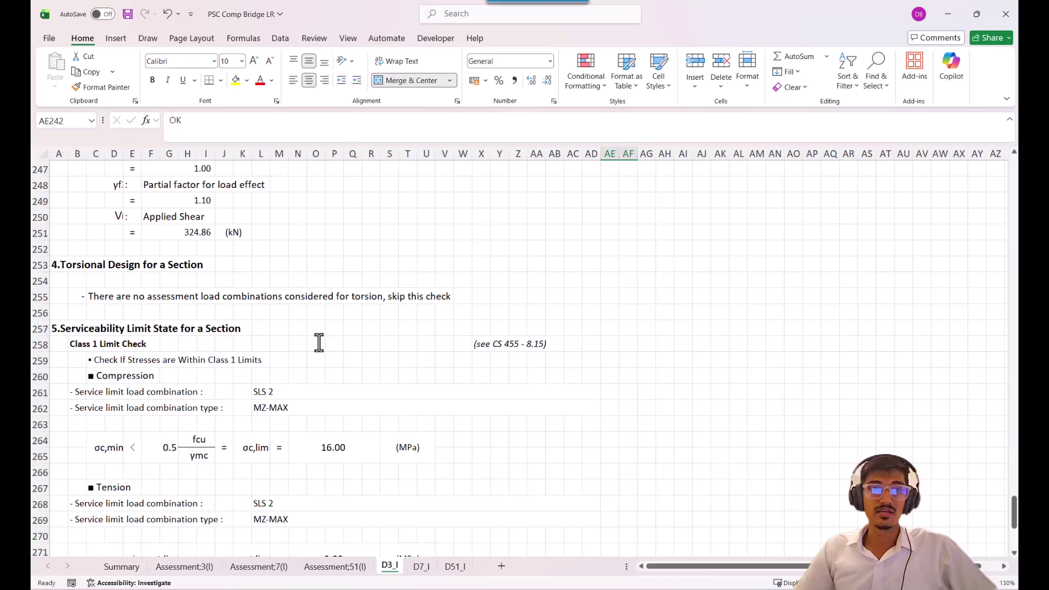
scroll(319, 342, down, 2)
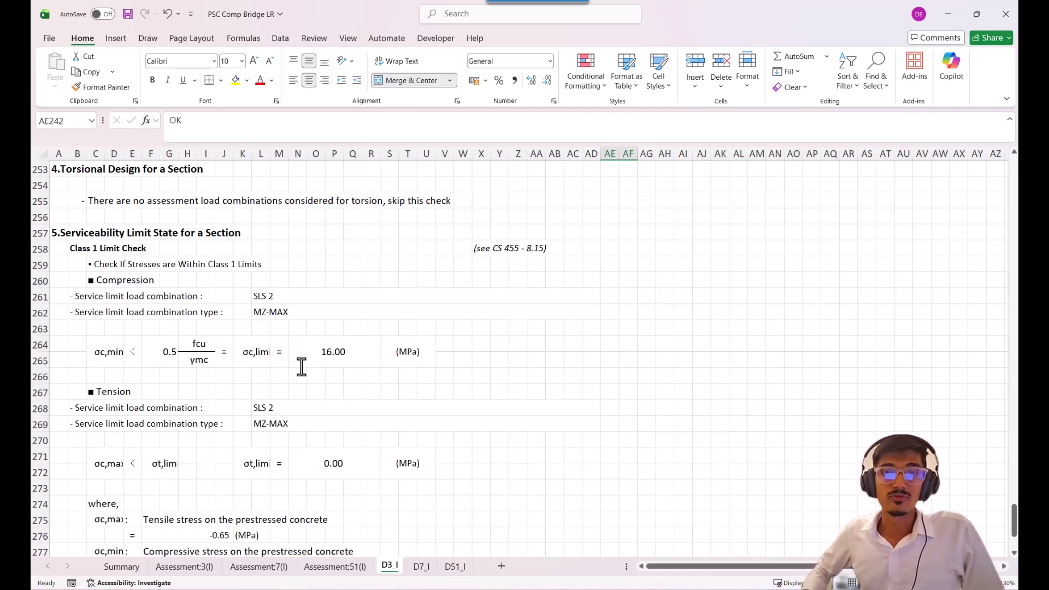
click(489, 243)
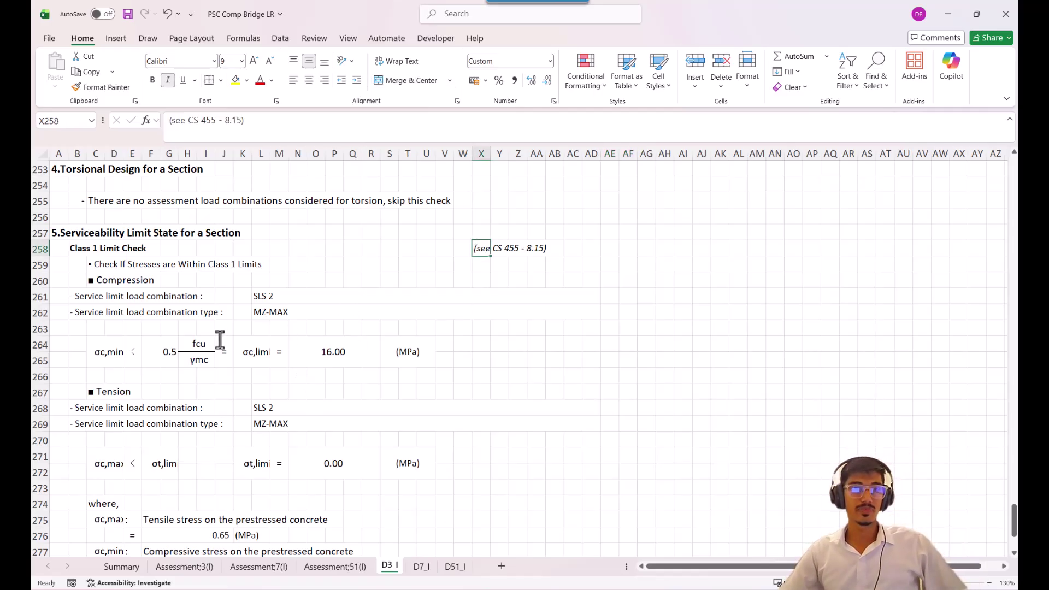
drag(159, 348, 207, 361)
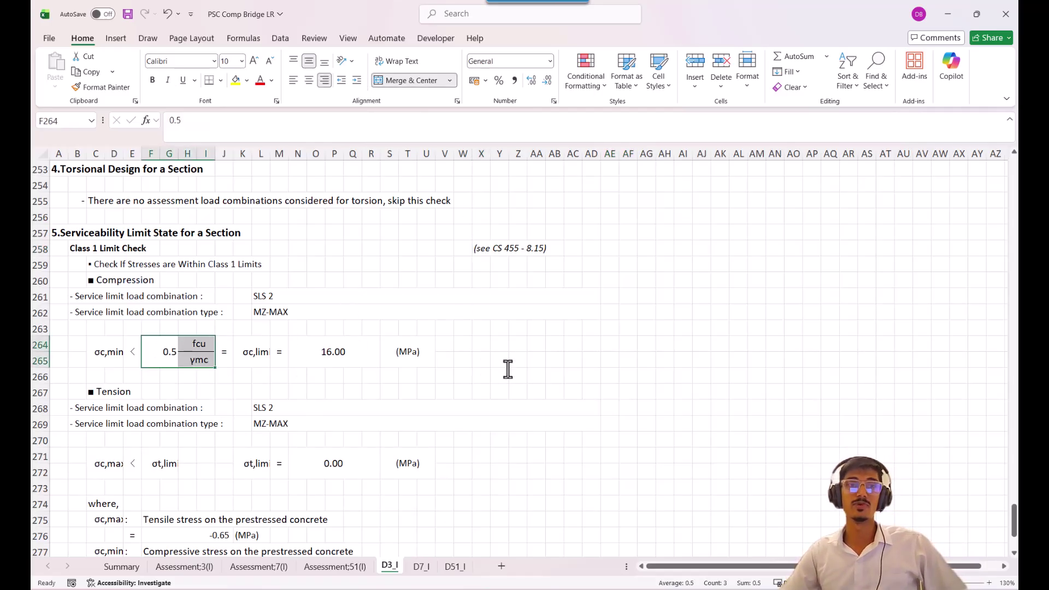
click(323, 362)
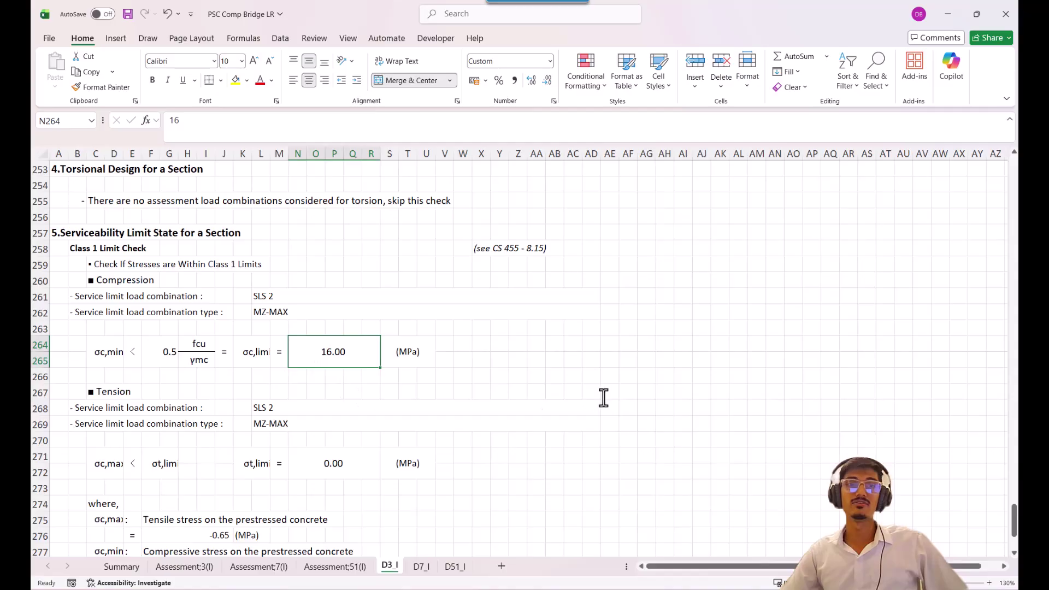
Step: Inspect the Class 1 flexural tensile stress limit and the tensile and compressive stresses on the prestressed concrete
scroll(602, 398, down, 2)
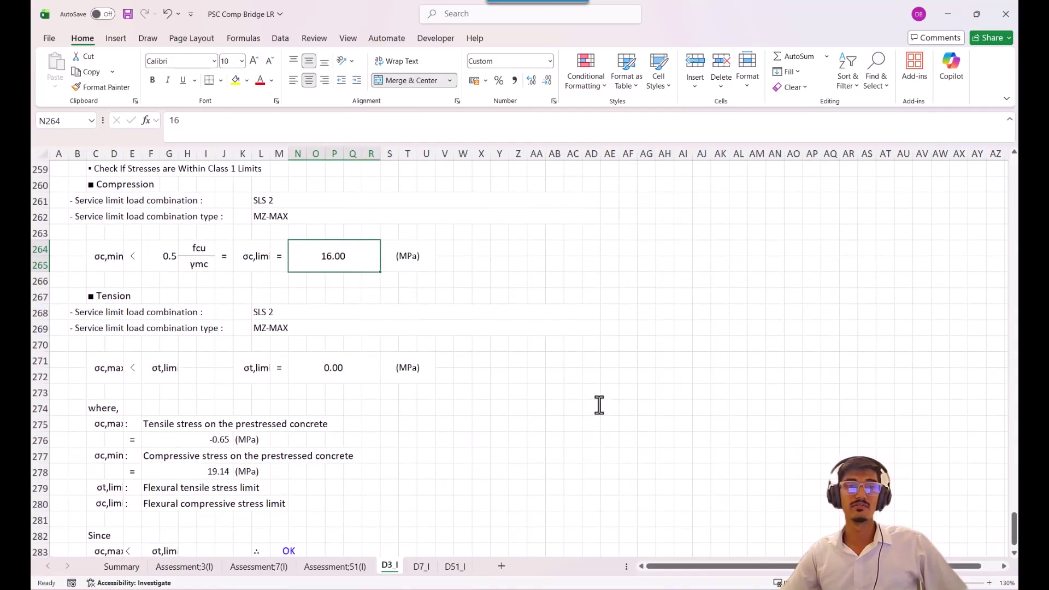
click(356, 381)
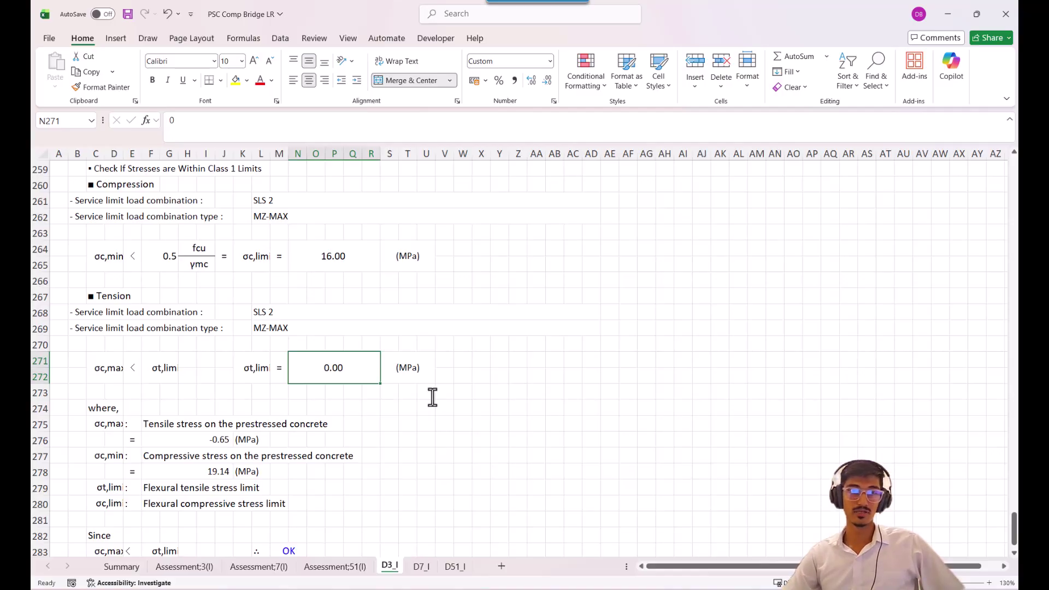
scroll(432, 397, down, 2)
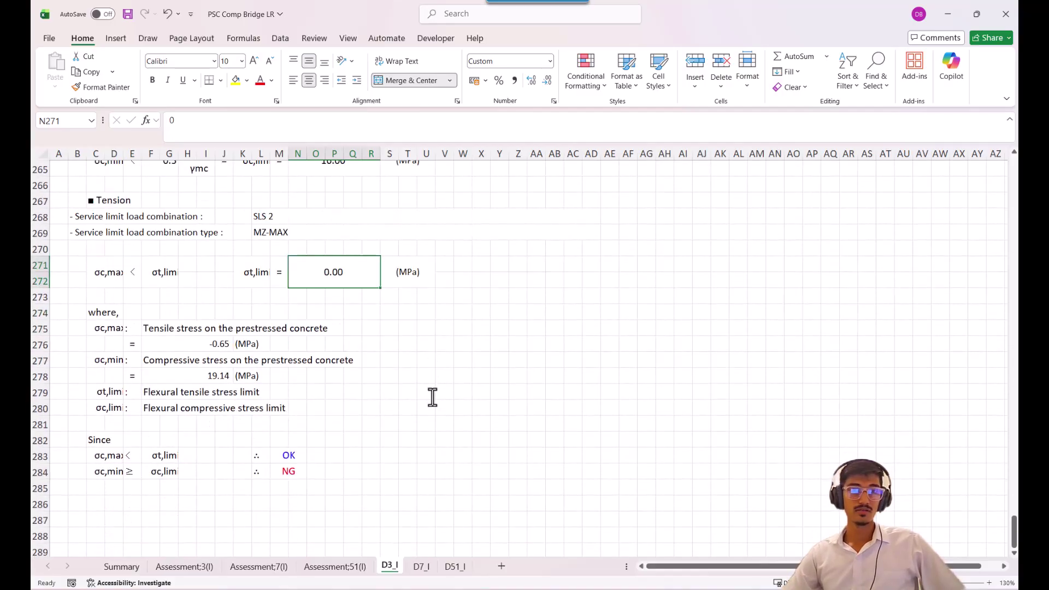
click(159, 344)
ctrl+click(211, 377)
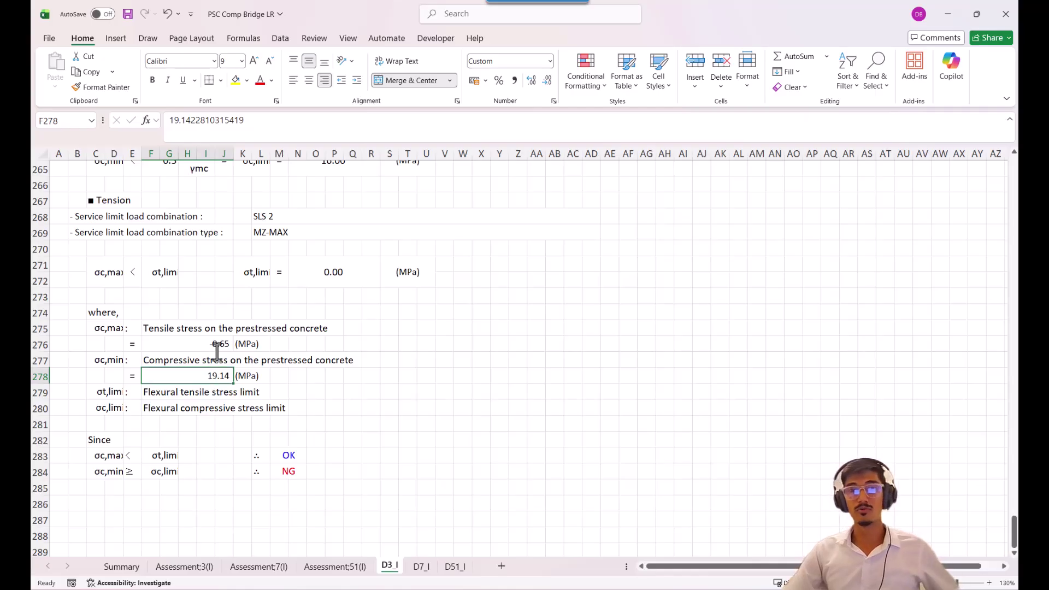
Step: Colour the tensile and compressive stress values on the prestressed concrete, cells F276 and F278, with a red font
ctrl+click(217, 345)
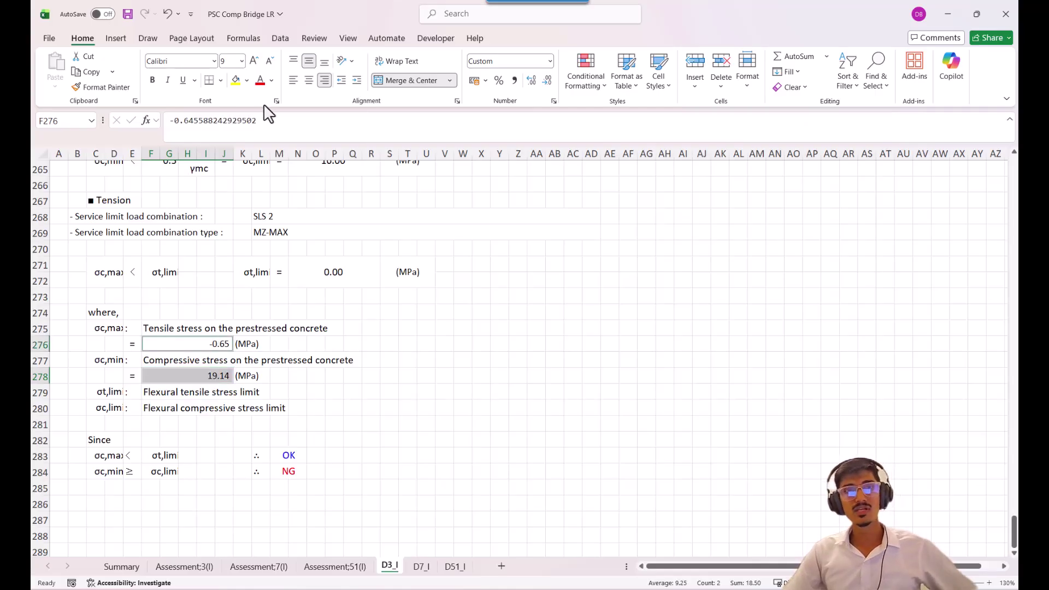
click(260, 80)
click(298, 376)
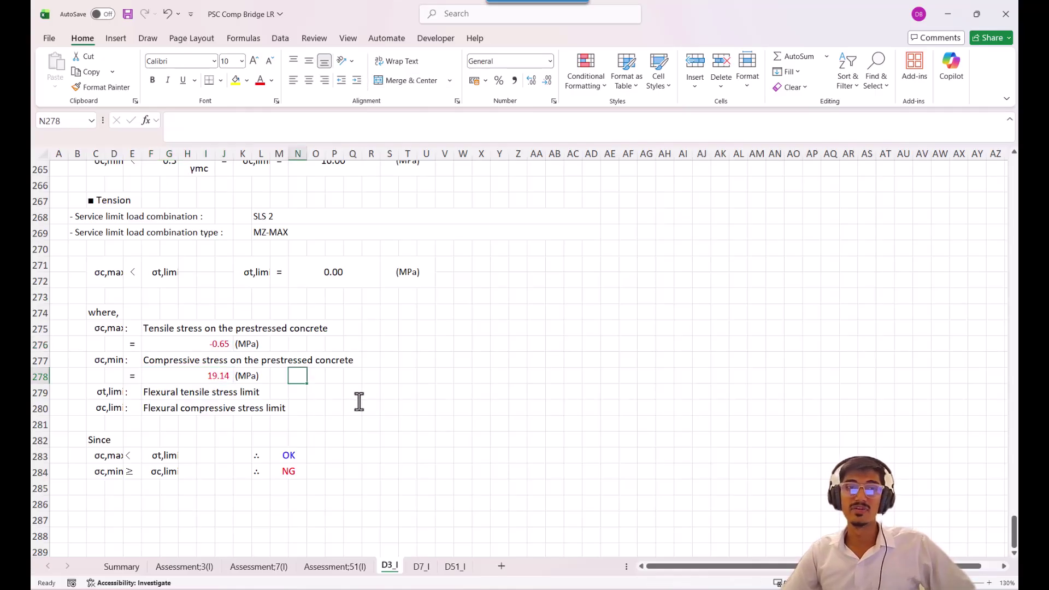
Step: Review the Class 1 stress verdicts for element 3, then examine element 7's detailed sheet from design conditions through to the Bending Moment Check
scroll(348, 405, down, 4)
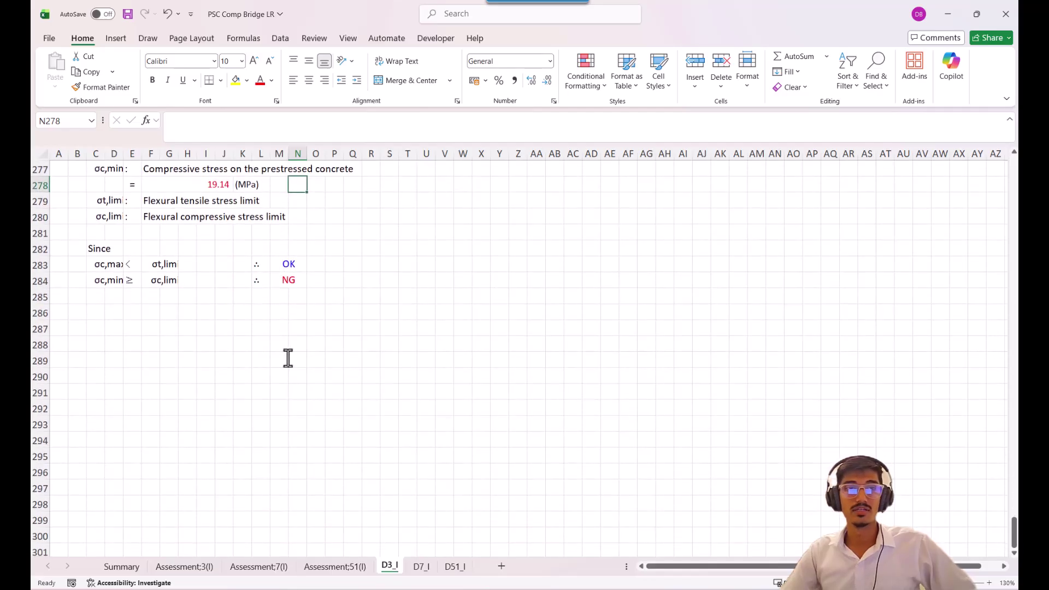
scroll(293, 416, up, 8)
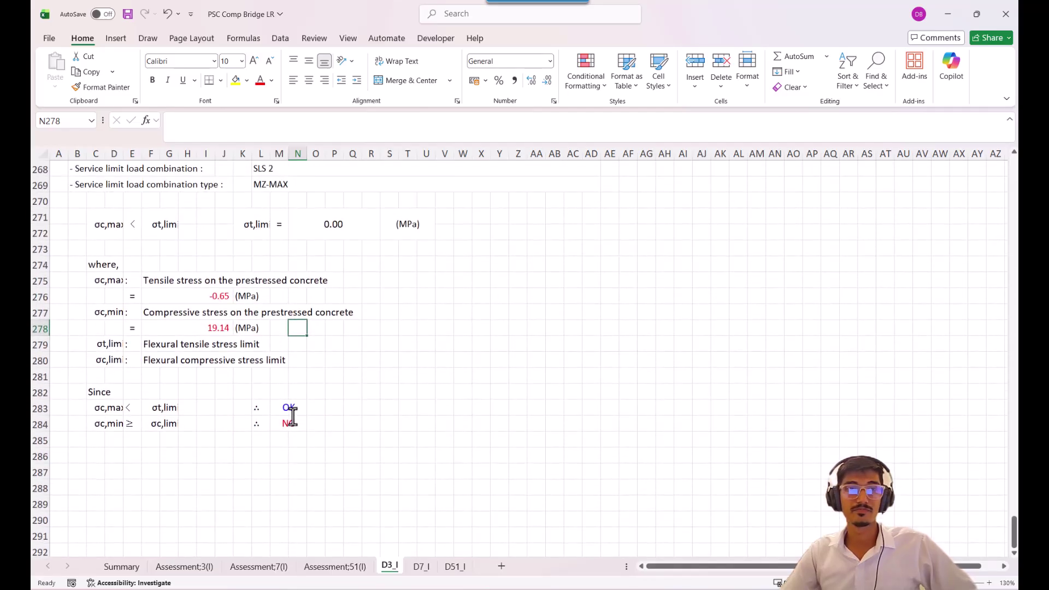
scroll(292, 416, up, 5)
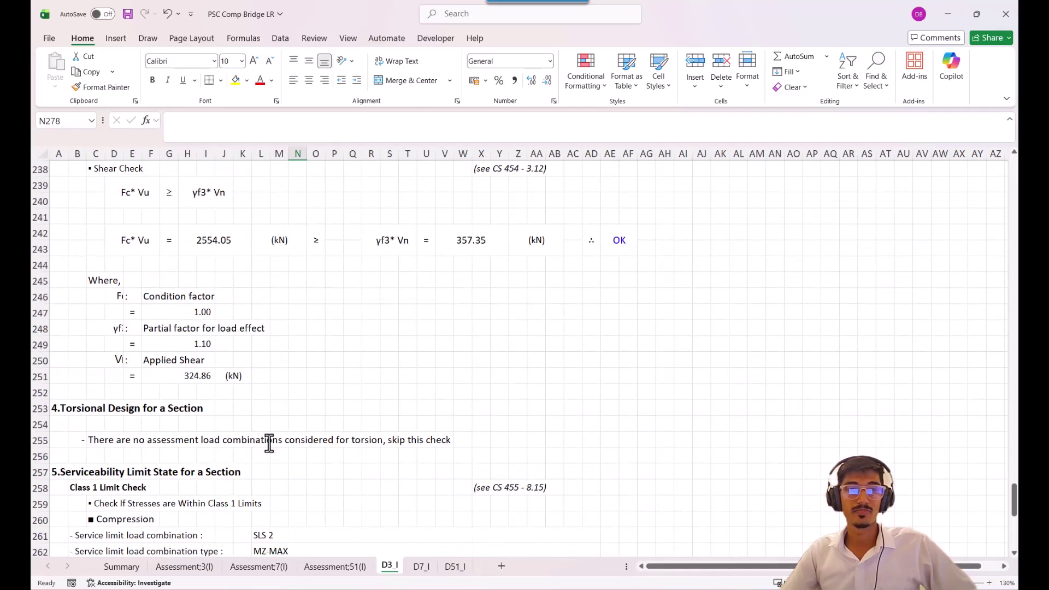
click(421, 567)
click(453, 566)
click(427, 566)
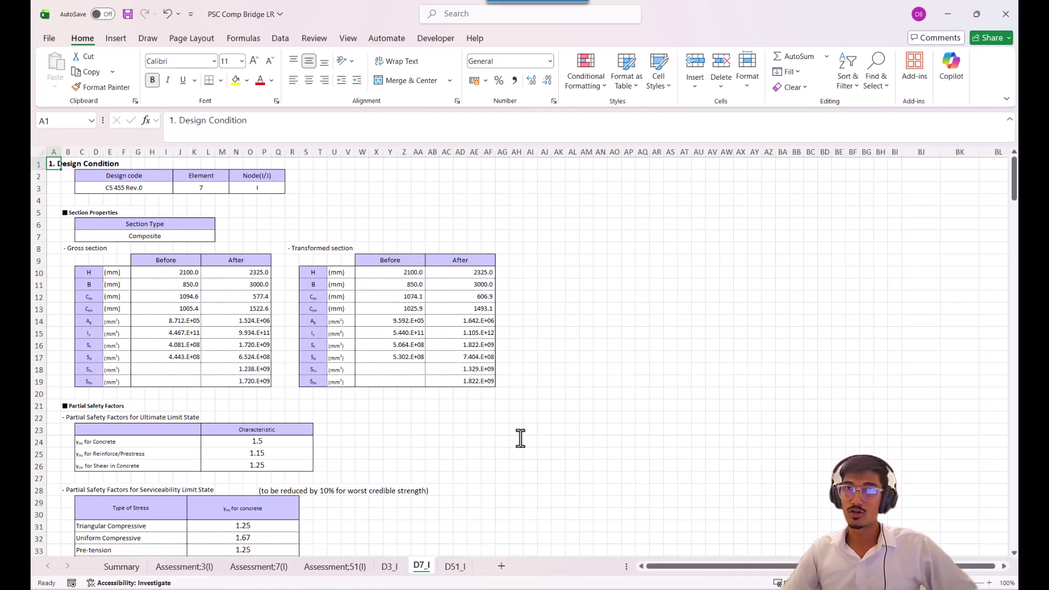
scroll(592, 510, down, 20)
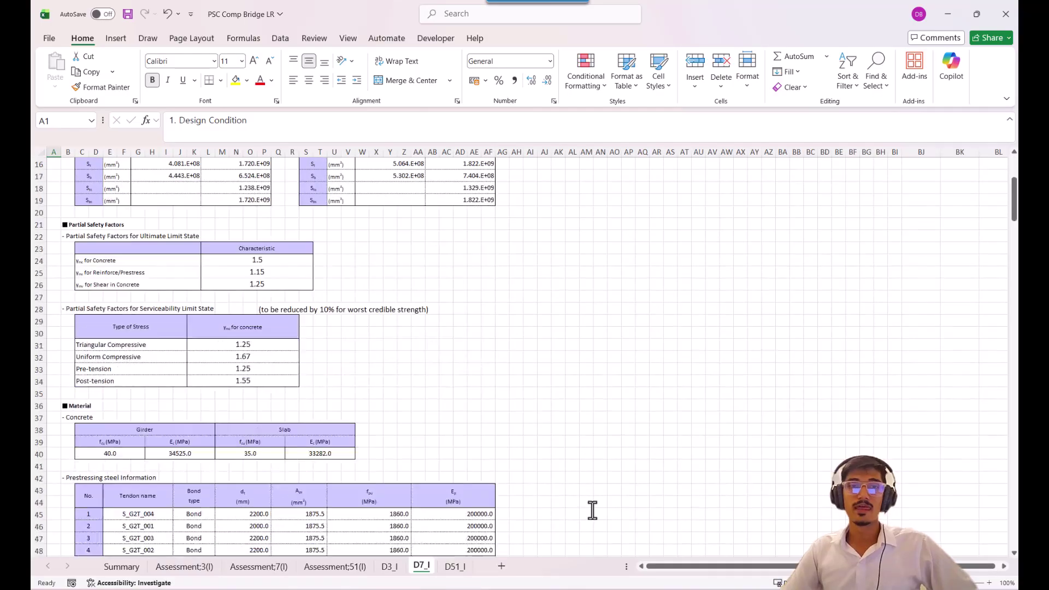
scroll(592, 510, down, 11)
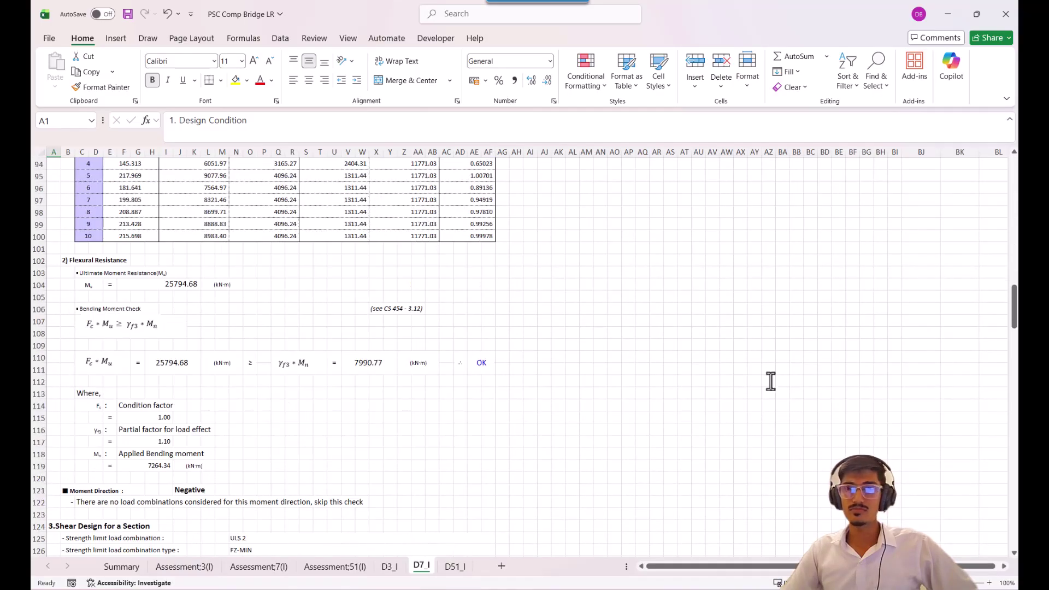
Step: Switch to MIDAS CIVIL NX, display the Flexural Reserve Factors Table and look over the available assessment result tables
click(948, 13)
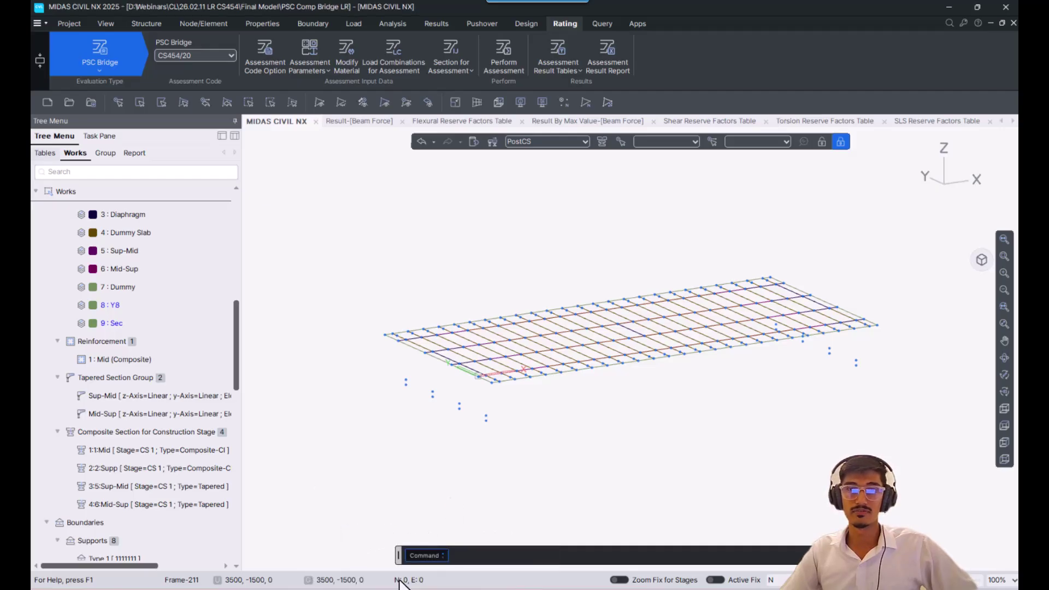
drag(440, 120, 445, 127)
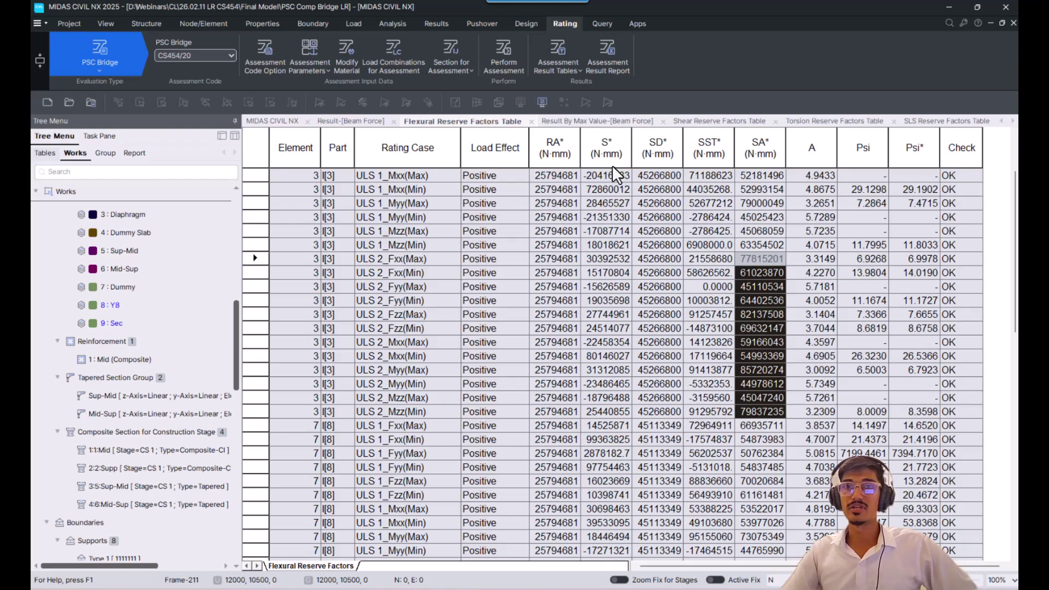
click(557, 63)
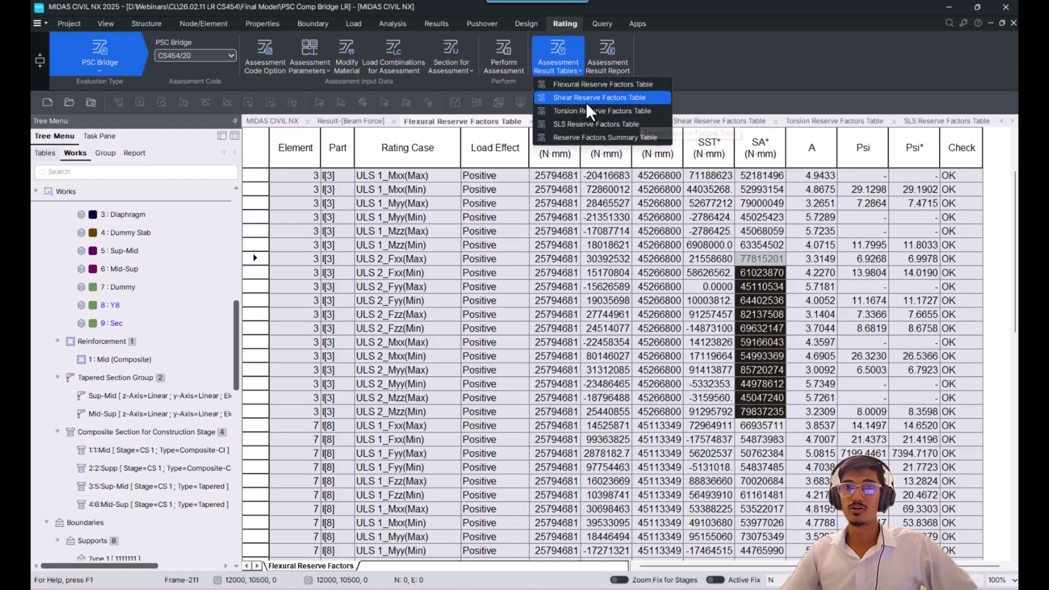
click(756, 83)
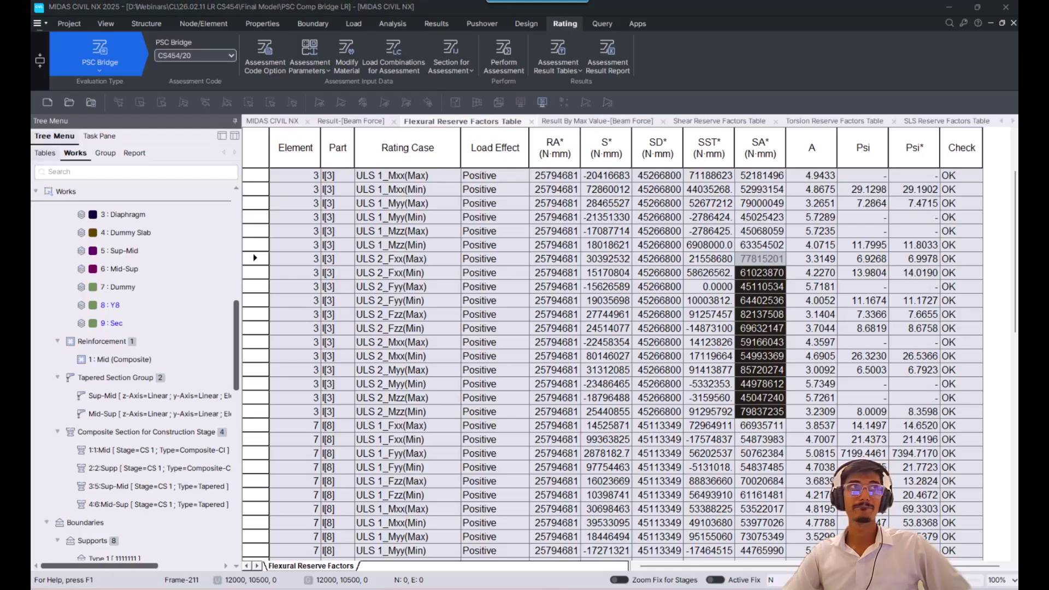
Step: Switch to the Bridge Load Rating PPT in PowerPoint and start the slide show from the Overview slide
drag(32, 175, 755, 131)
click(807, 125)
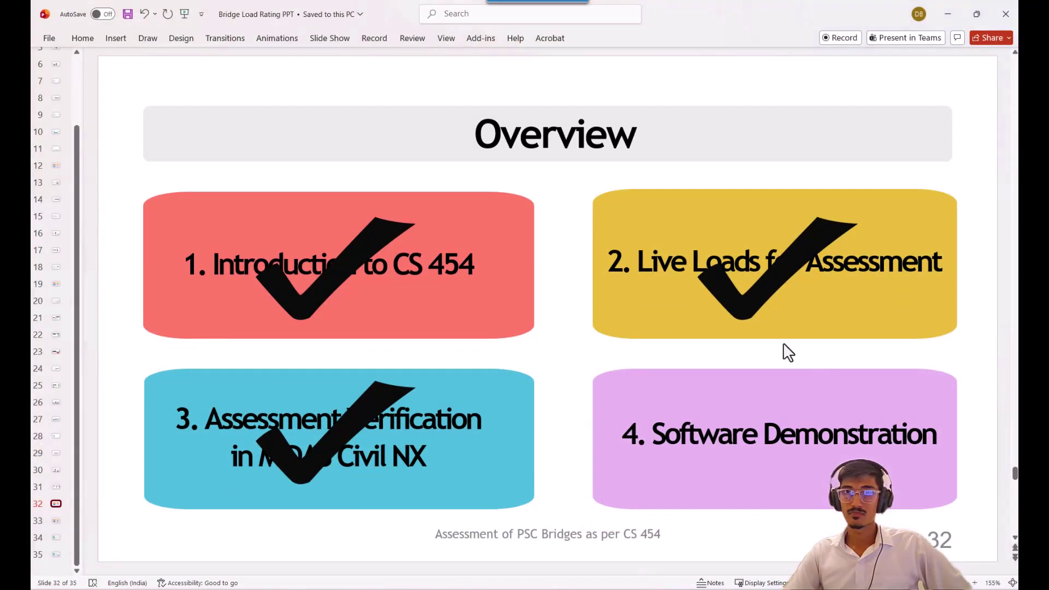
key(shift+F5)
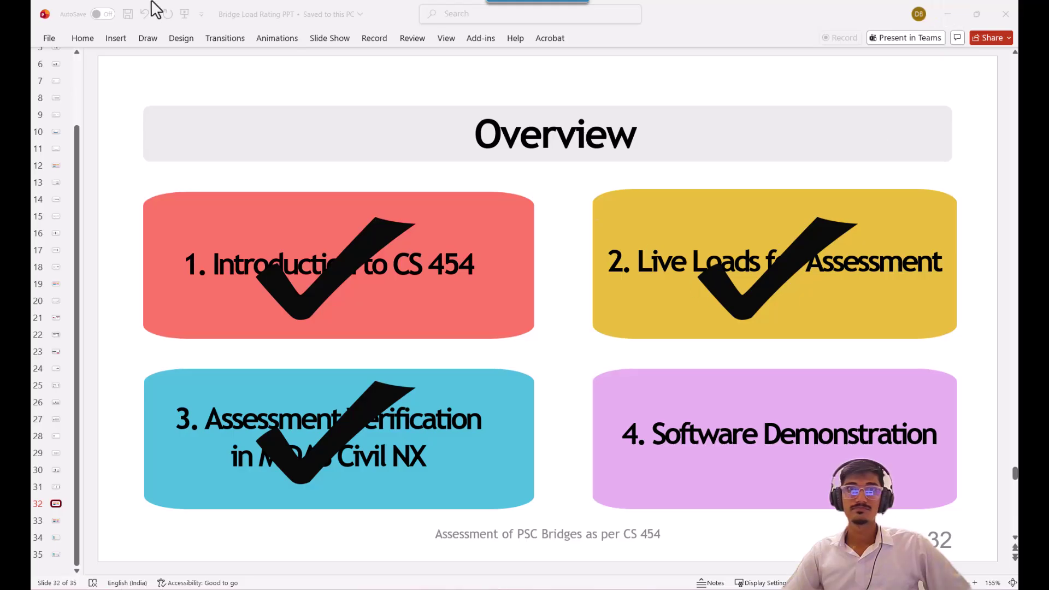